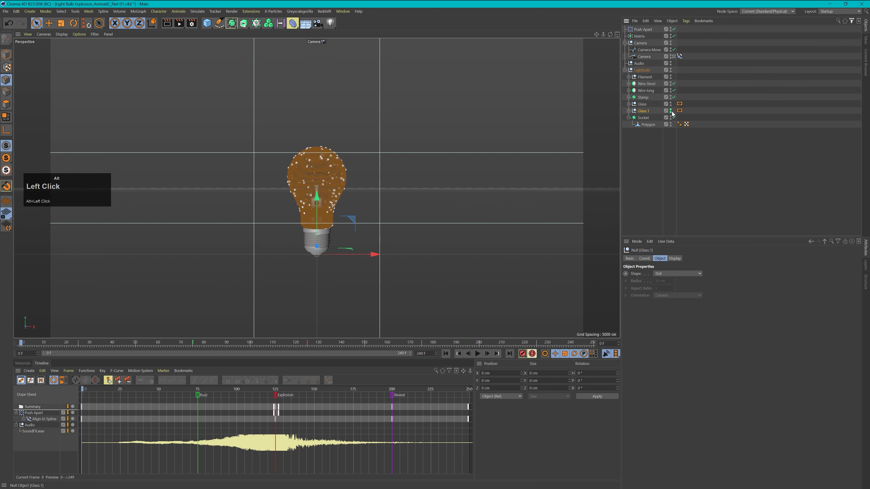
Put the Glass null inside a Voronoi Fracture object, and delete the Matrix and Push Apart objects.
left_click(643, 105)
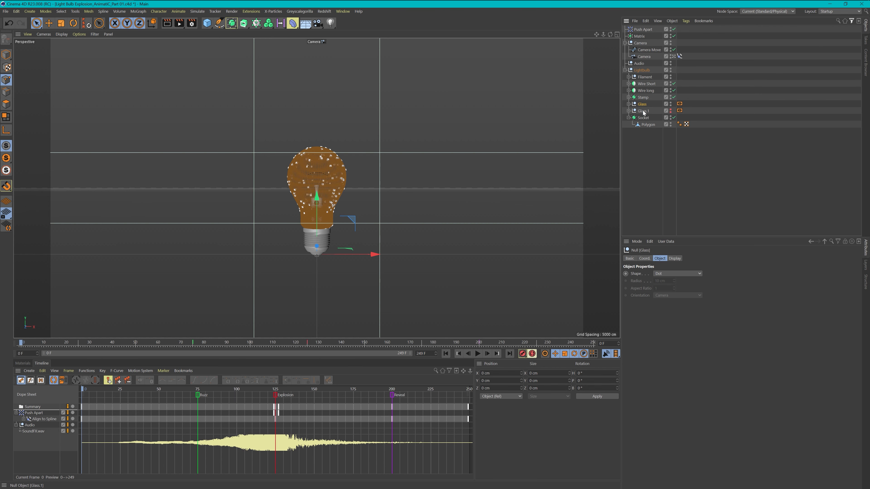
left_click_drag(259, 24, 288, 47)
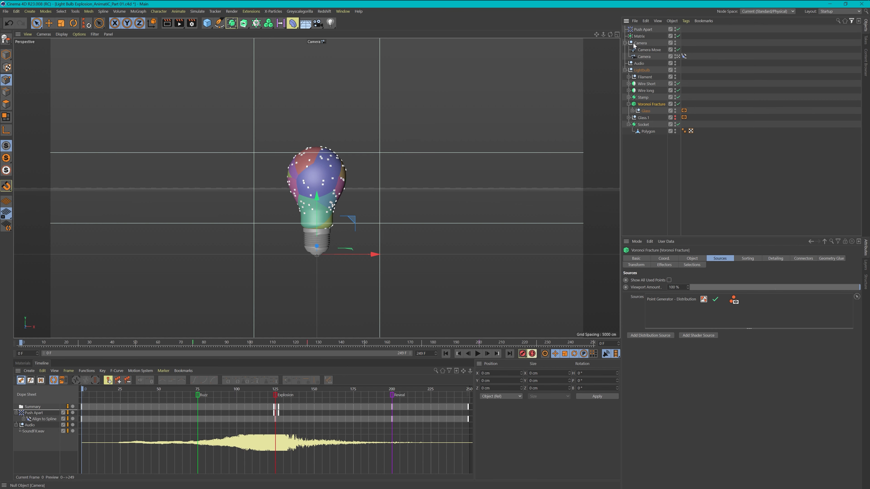
left_click(639, 37)
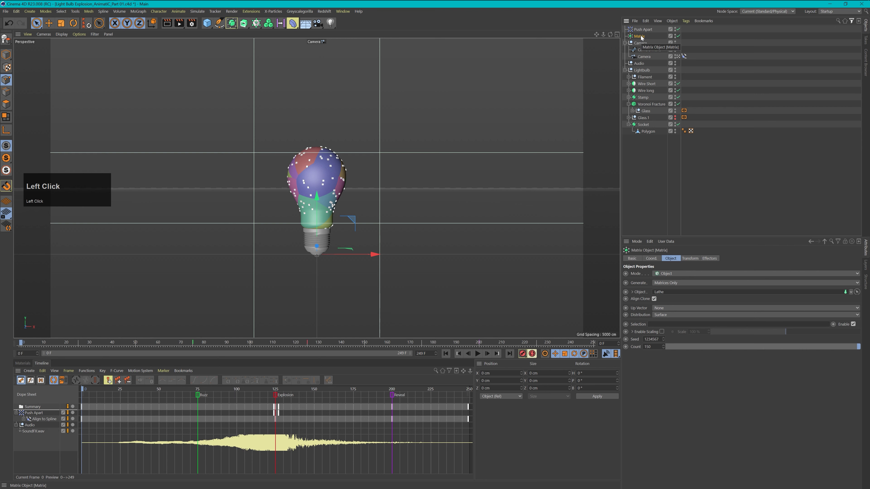
key("Delete")
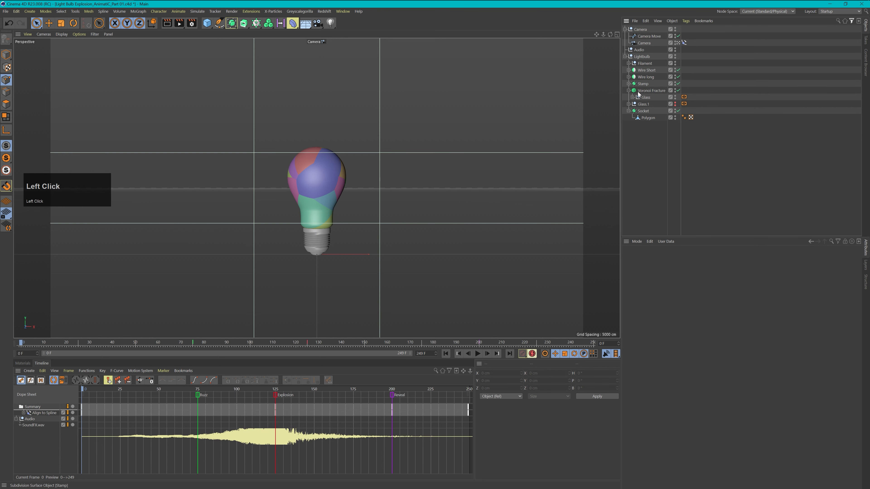
Leave the scene camera's view and set the point amount of the Voronoi Fracture's Point Generator - Distribution source to 57.
left_click(654, 92)
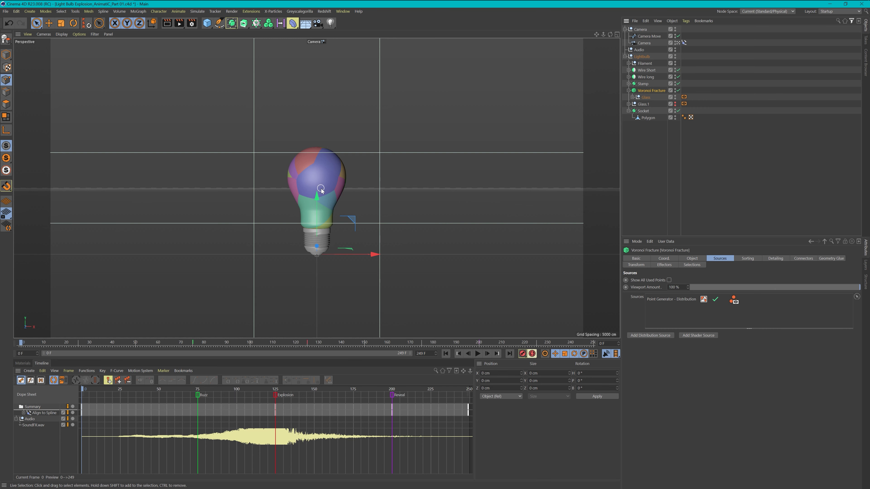
left_click(677, 42)
left_click(678, 43)
key("2")
left_click_drag(378, 148, 533, 132)
left_click_drag(432, 148, 390, 134)
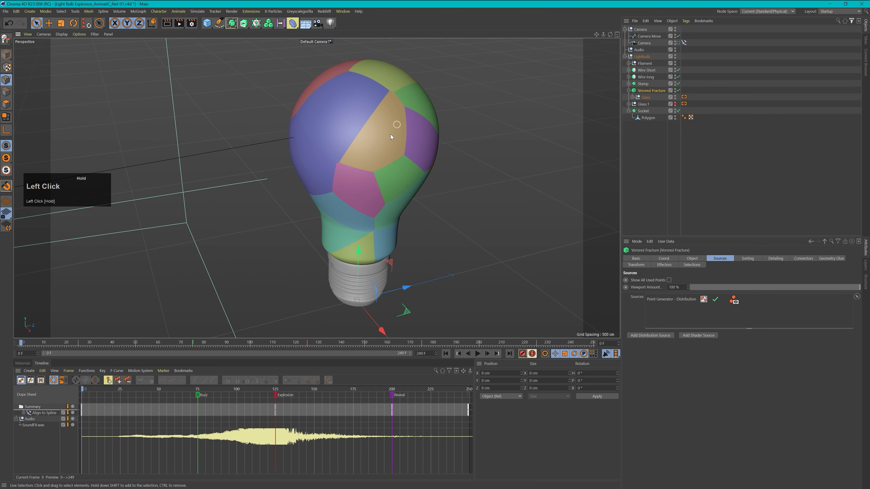
left_click(661, 93)
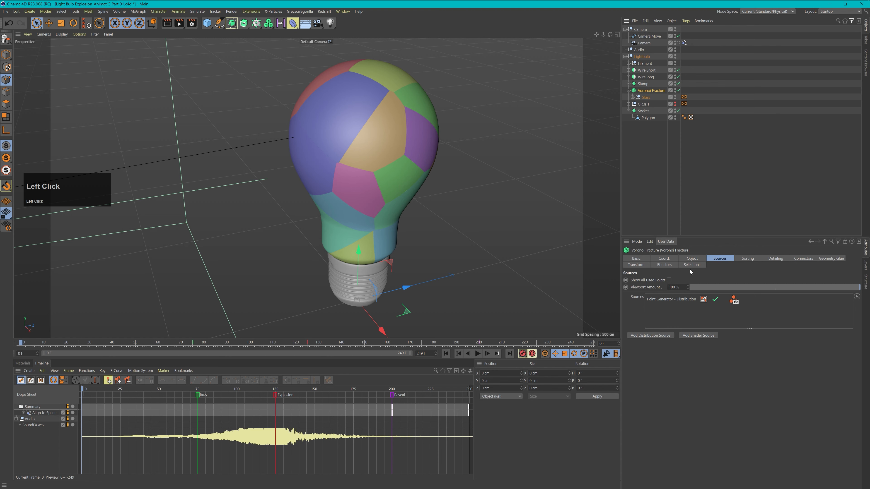
left_click(716, 260)
left_click(671, 299)
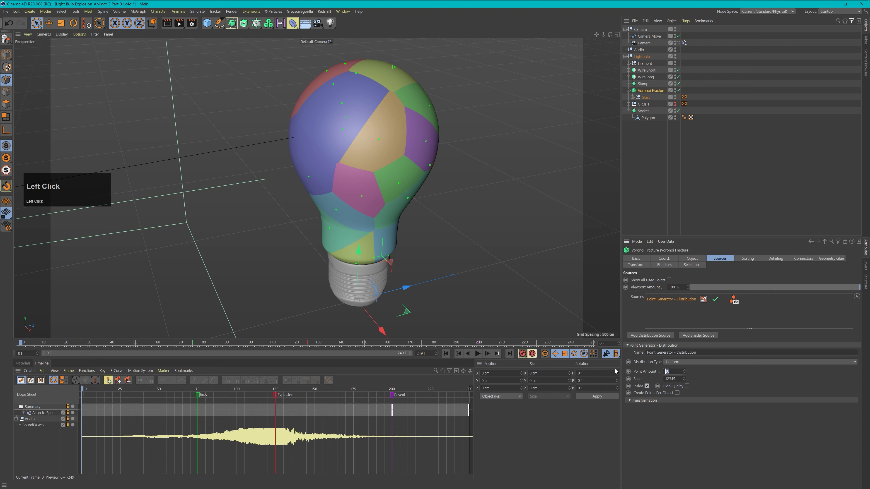
type("57")
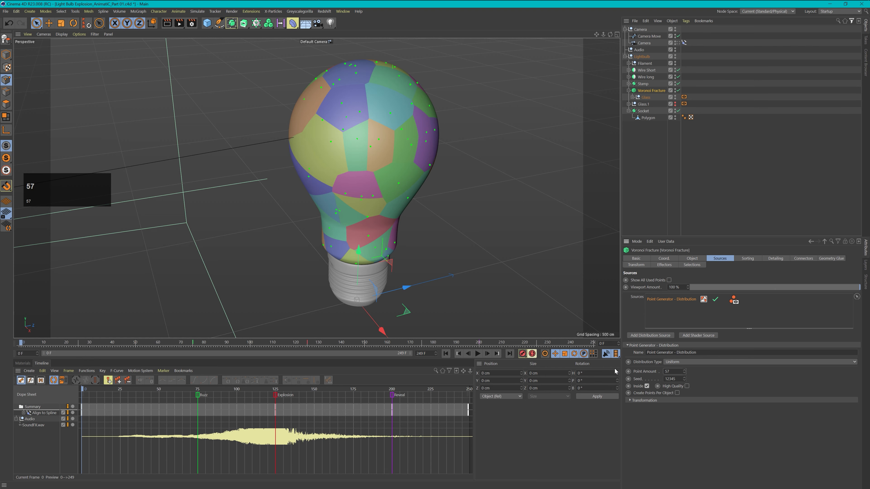
Create a sphere and place it directly above the Voronoi Fracture in the lightbulb hierarchy.
left_click_drag(383, 152, 369, 199)
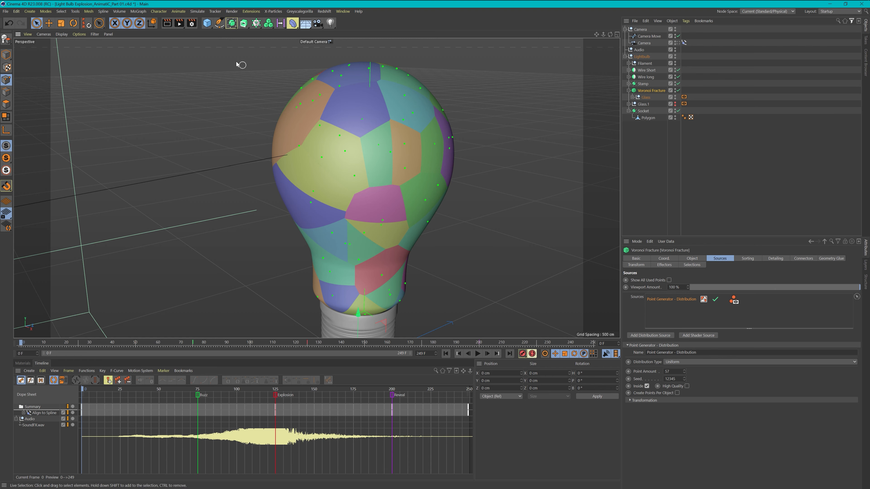
left_click_drag(206, 23, 341, 52)
left_click_drag(641, 30, 645, 96)
Group the sphere and the Voronoi Fracture under a null named Shatter.
left_click(645, 97)
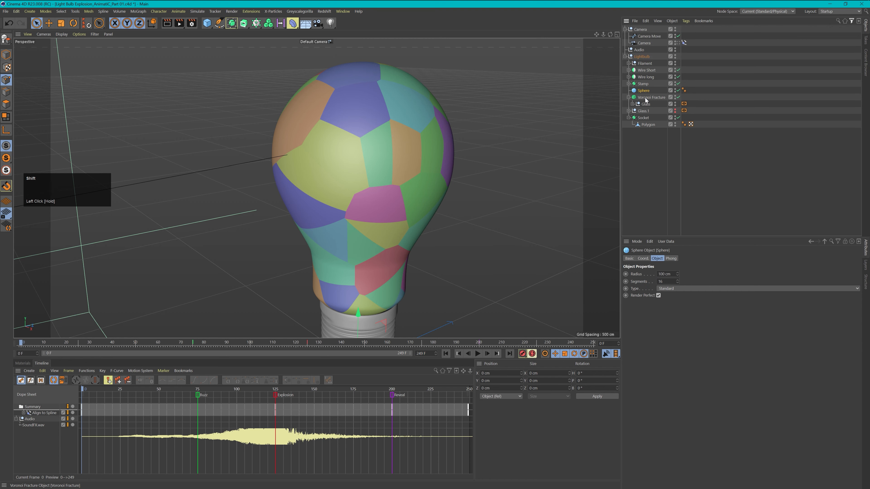
left_click(644, 91, "shift")
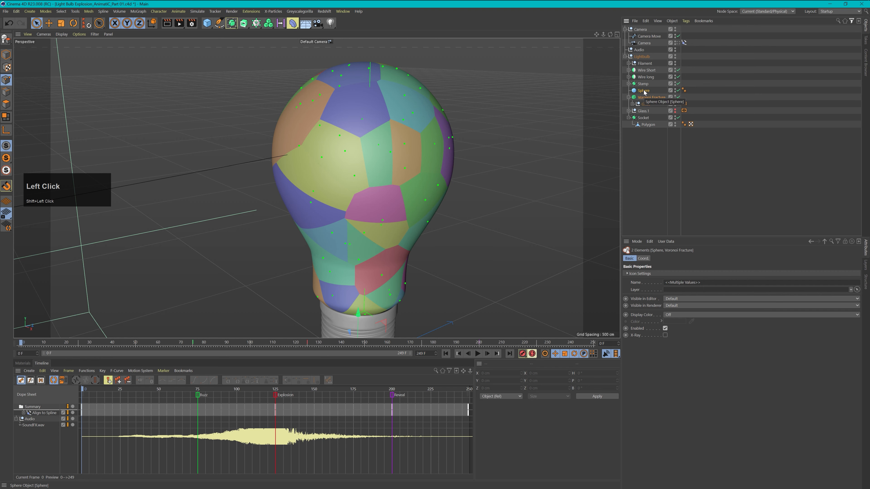
key("alt+g")
double_click(642, 91)
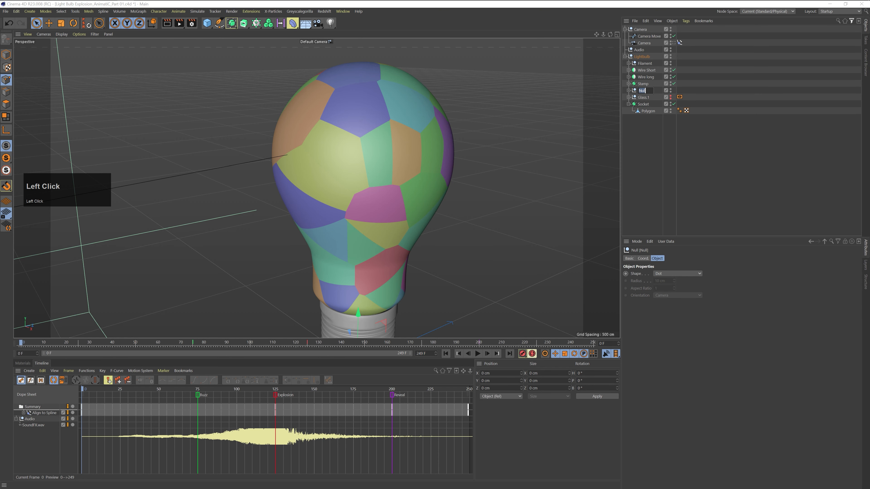
type("Shatter")
key("Return")
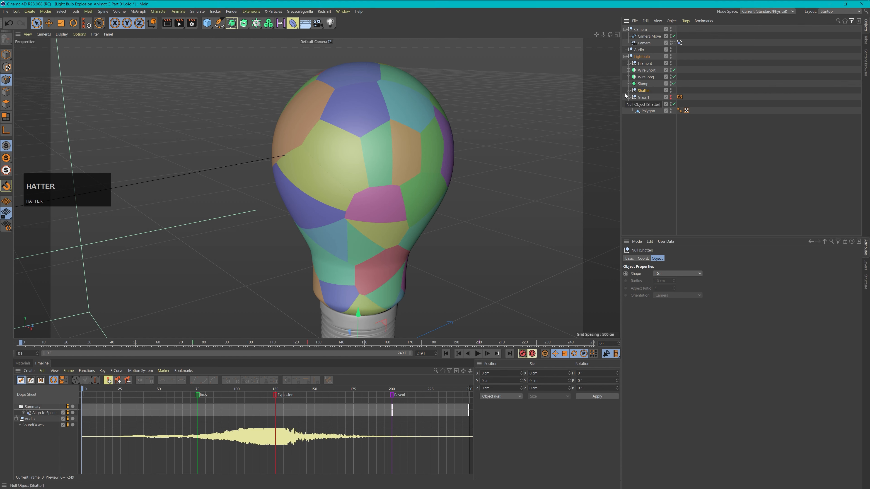
Lock the attribute display on the Voronoi Fracture and add the sphere to its sources.
left_click(628, 91)
left_click(650, 105)
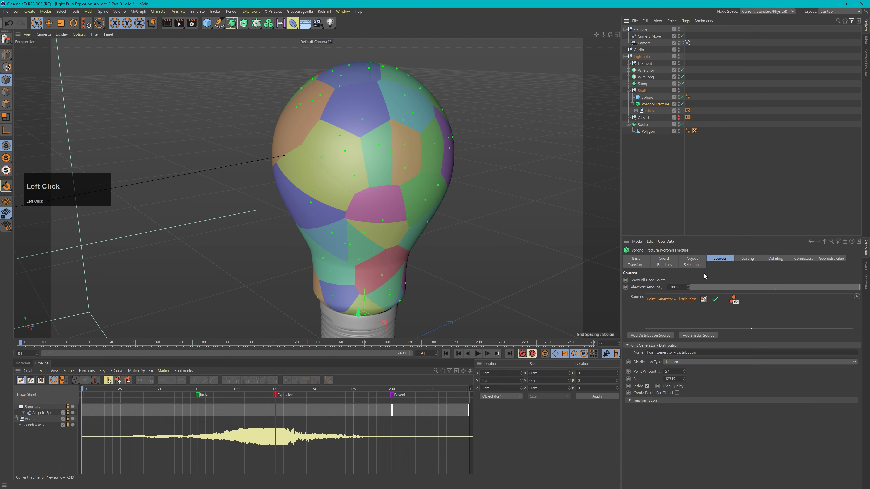
left_click(844, 242)
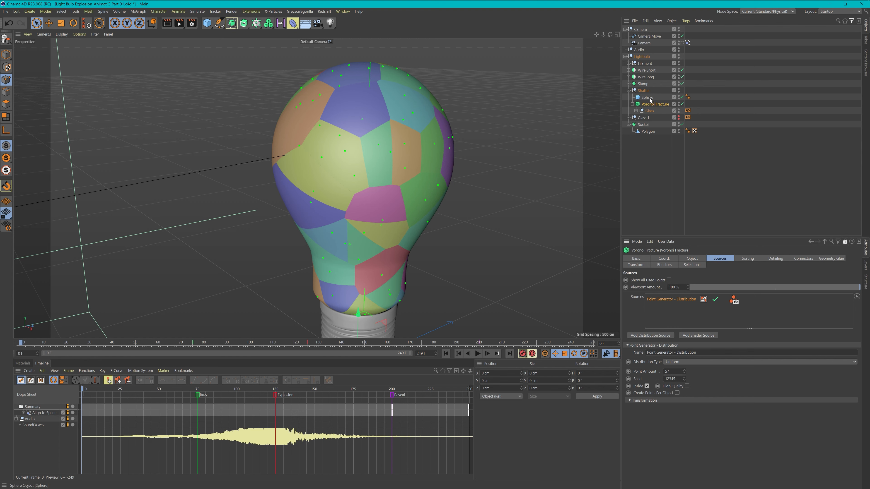
left_click_drag(649, 99, 681, 302)
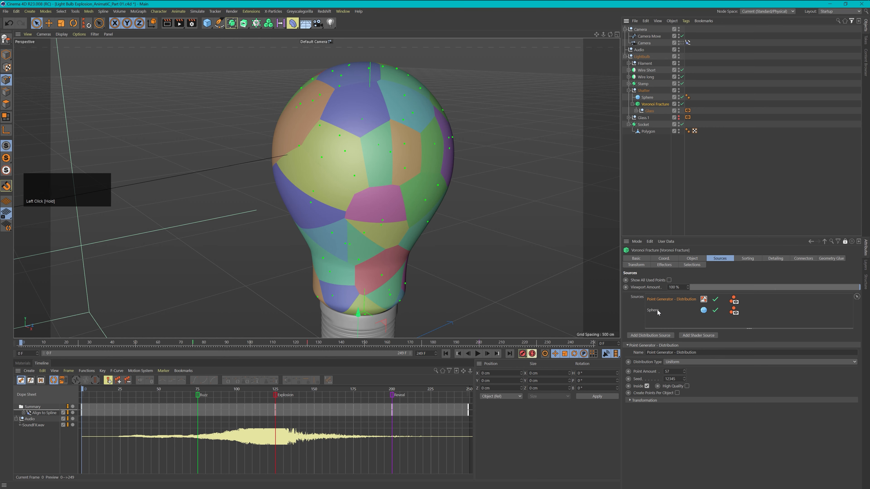
Move the sphere up from the socket until it overlaps one side of the glass.
left_click_drag(464, 248, 469, 138)
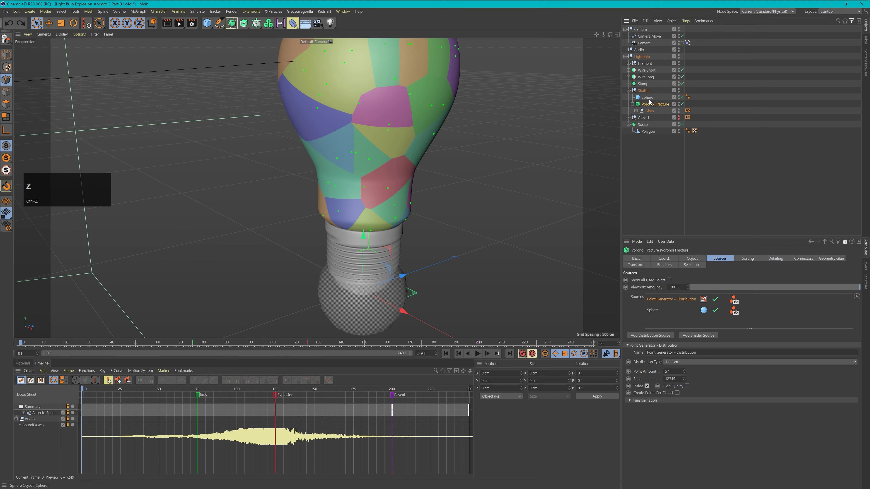
left_click(647, 97)
left_click_drag(364, 238, 380, 99)
left_click_drag(405, 164, 432, 175)
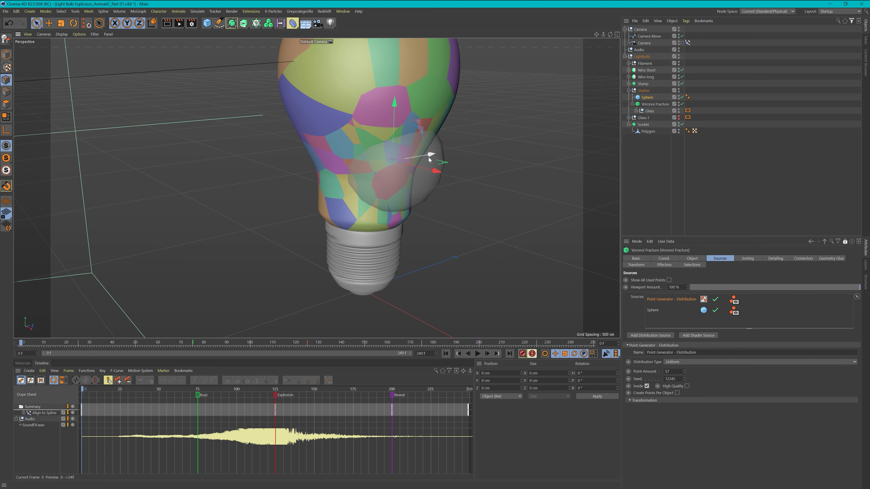
left_click_drag(395, 115, 397, 70)
left_click_drag(440, 119, 447, 121)
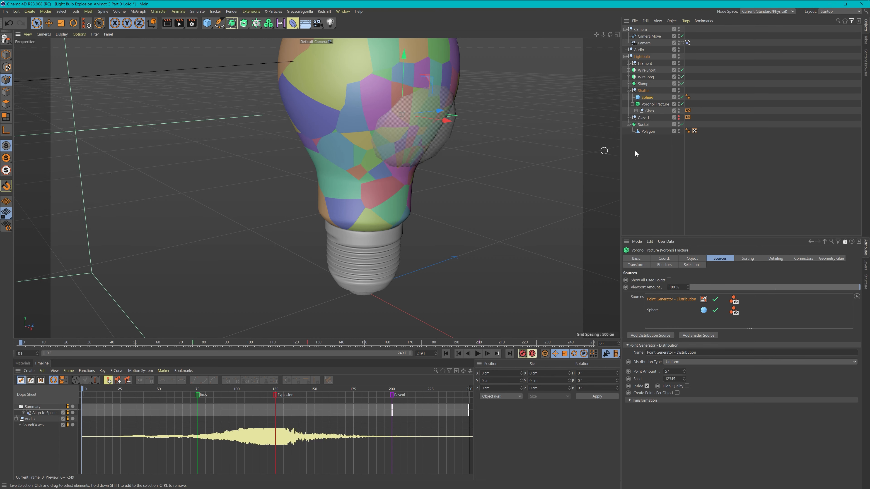
Set the sphere source's creation method to Surface with a point amount of 100.
left_click(652, 104)
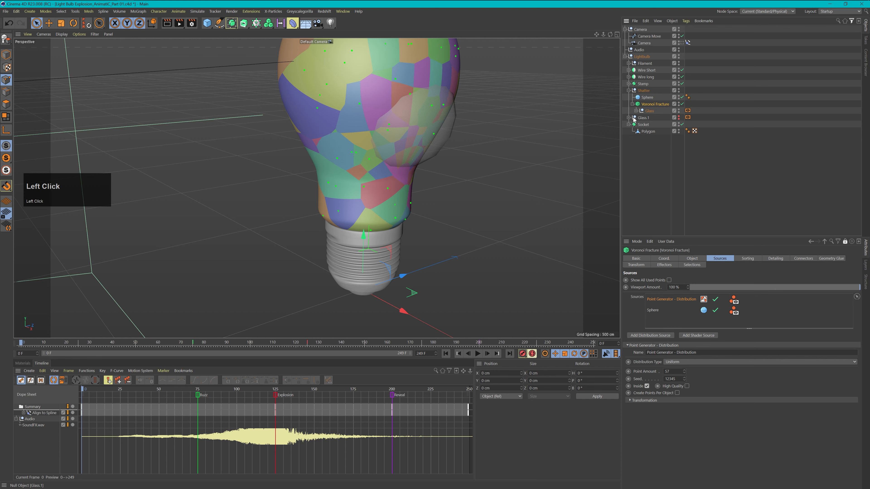
left_click(647, 98)
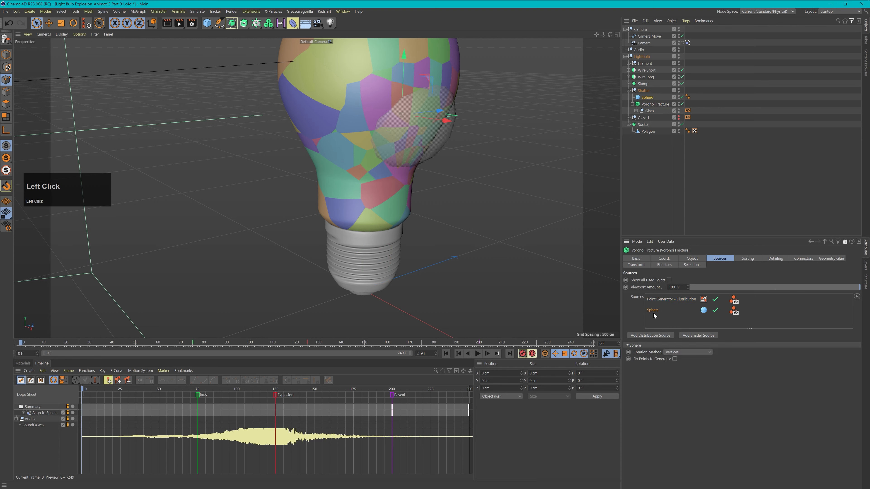
left_click(657, 105)
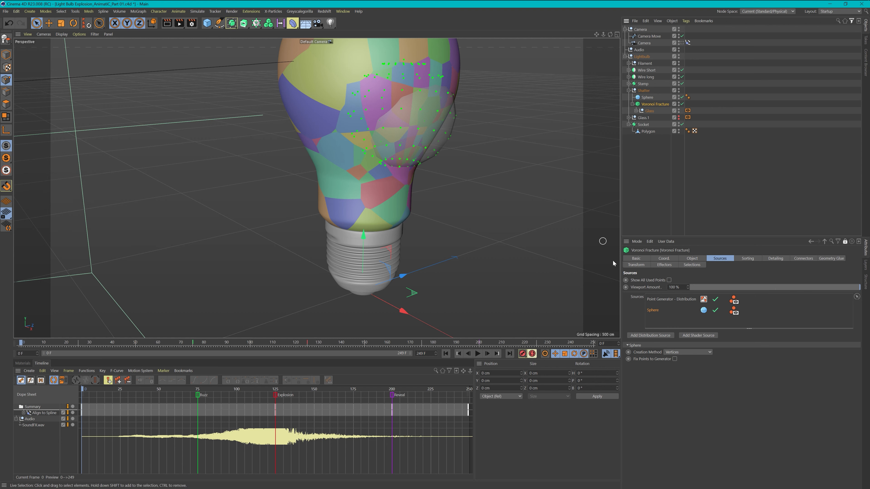
left_click(694, 354)
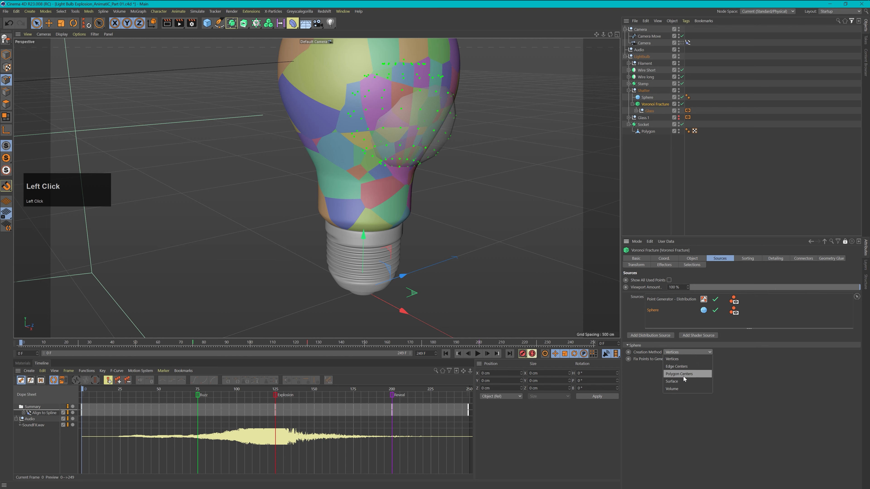
left_click(683, 382)
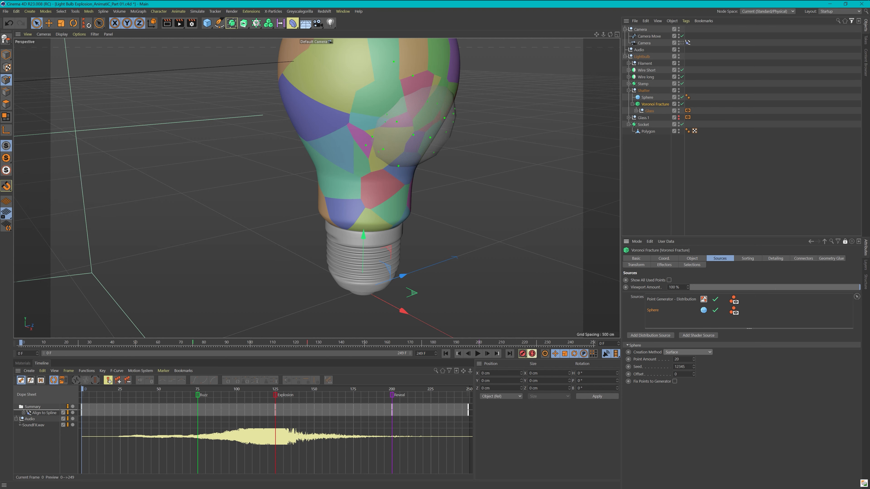
left_click(682, 359)
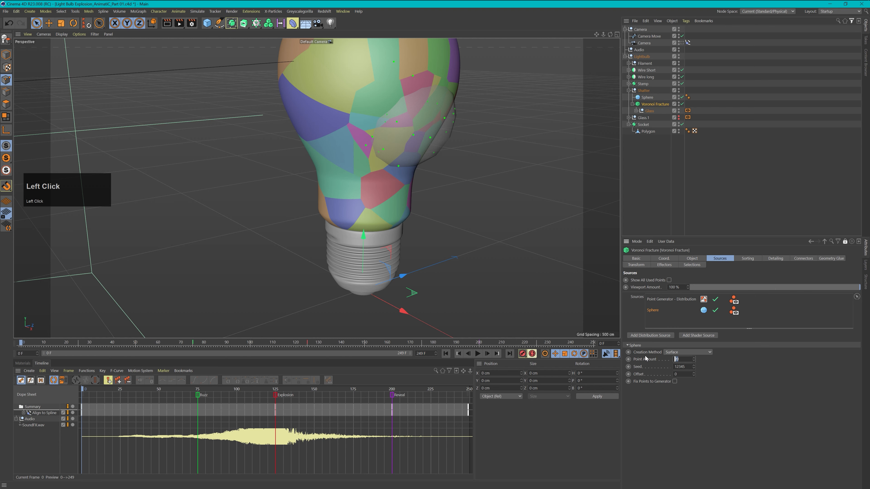
type("100")
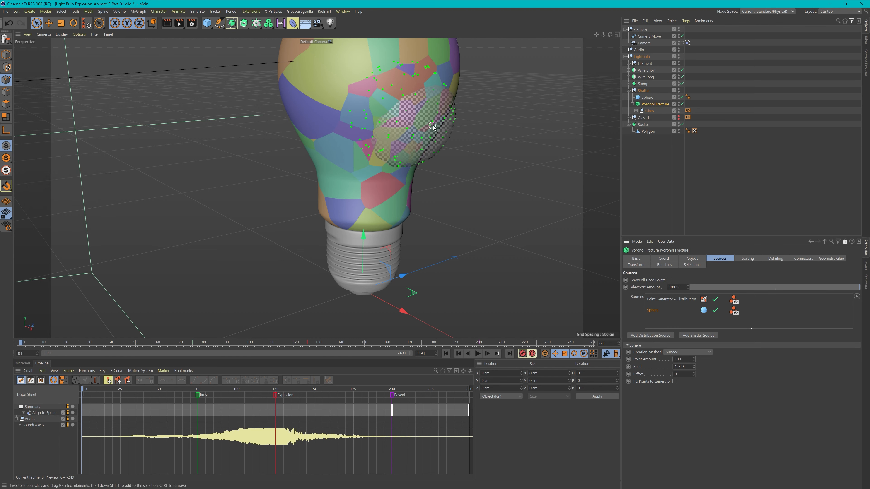
Move the sphere up along the side of the glass to about X 210 cm, Y 441 cm.
type("1")
left_click_drag(430, 128, 395, 168)
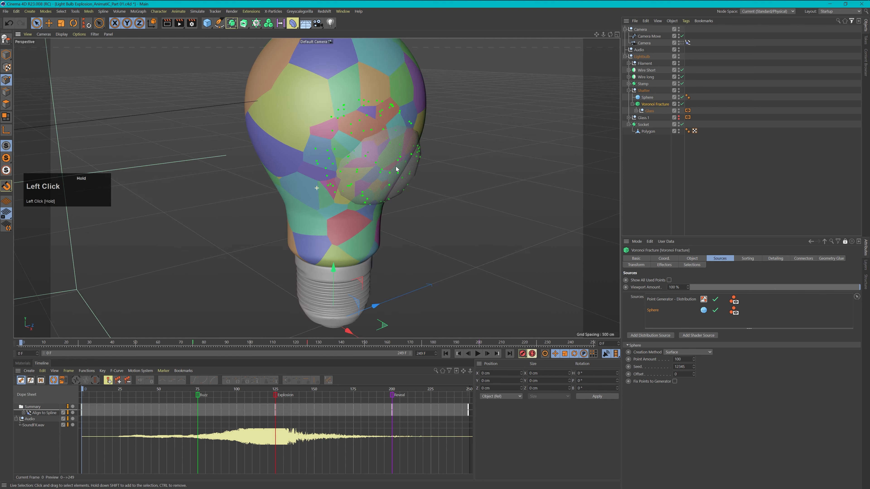
left_click(650, 99)
mouse_move(409, 162)
left_mouse_down()
mouse_move(446, 182)
mouse_move(415, 171)
left_mouse_up()
key("3")
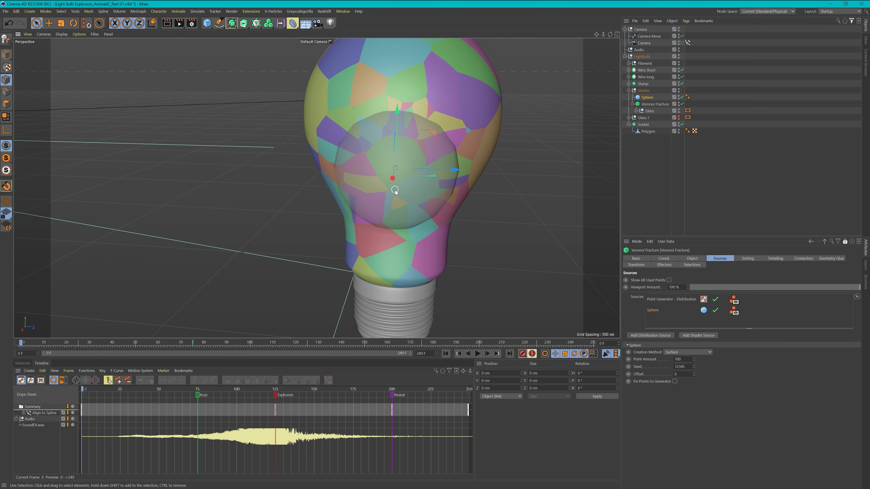
left_click(381, 185)
left_click_drag(405, 182, 354, 89)
mouse_move(375, 141)
left_mouse_down()
mouse_move(390, 128)
mouse_move(426, 174)
mouse_move(392, 137)
left_mouse_up()
key("3")
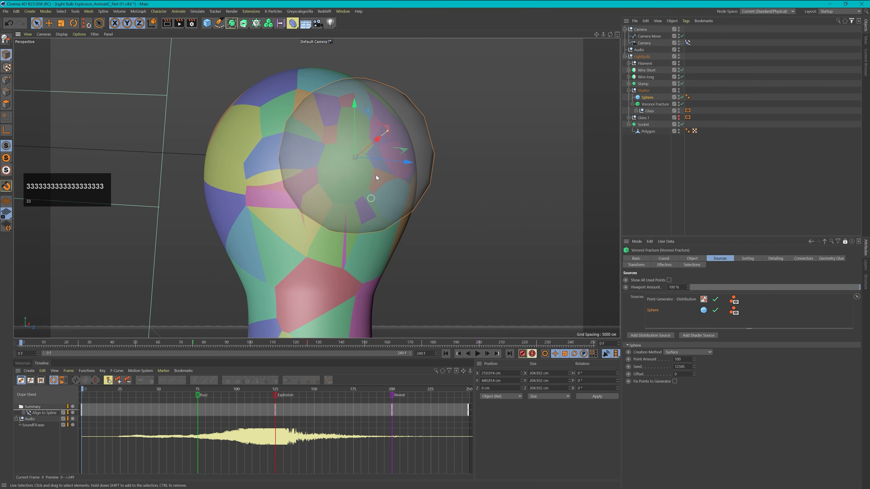
Move the sphere around the glass at the same height to about X 2.5 cm, Z -211 cm.
key("2")
left_click_drag(349, 147, 201, 207)
key("2")
key("2")
key("2")
key("2")
key("2")
left_click_drag(289, 187, 271, 175)
key("3")
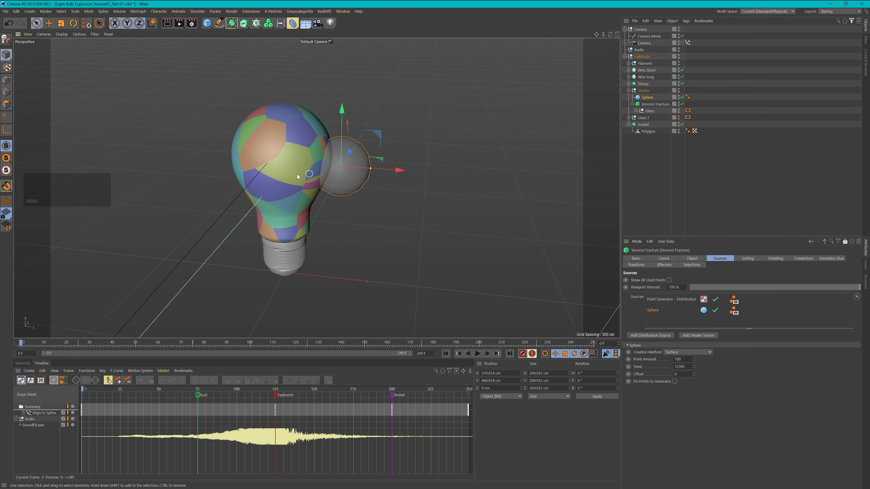
left_click(380, 160)
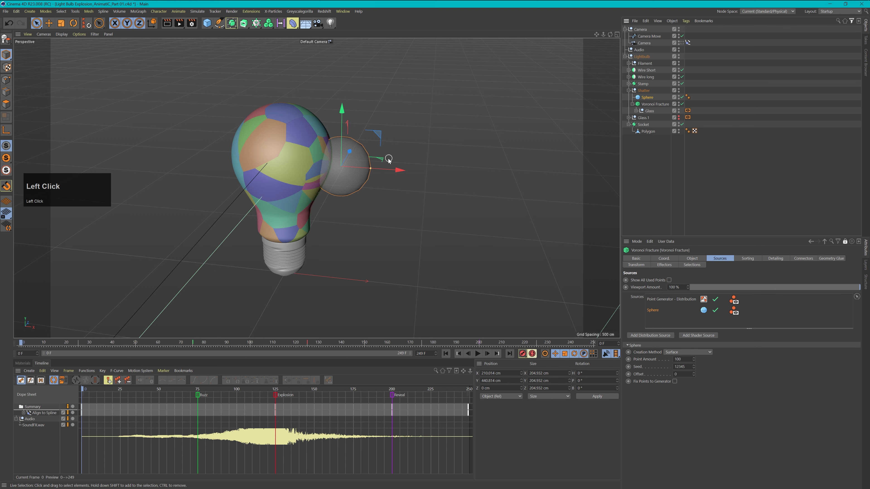
left_click_drag(383, 160, 257, 188)
scroll(296, 190, "up", 4)
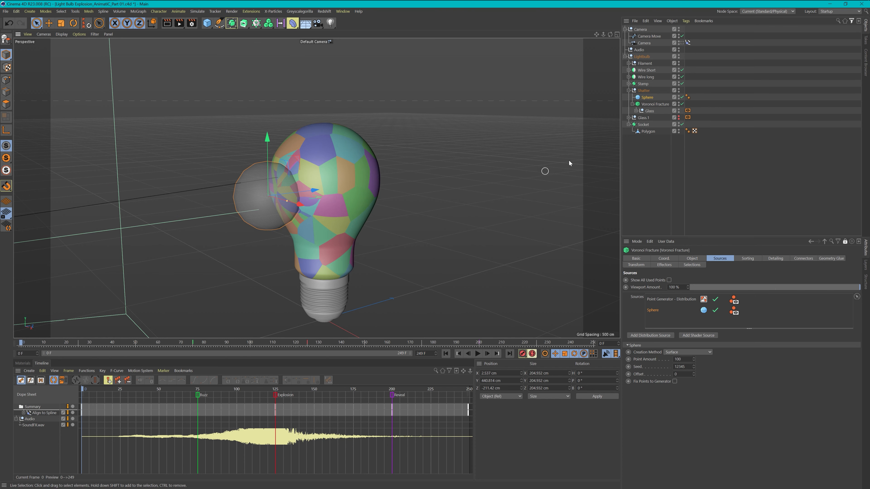
Duplicate the sphere inside the Shatter null, placing the copy just above the Voronoi Fracture.
left_click(648, 99)
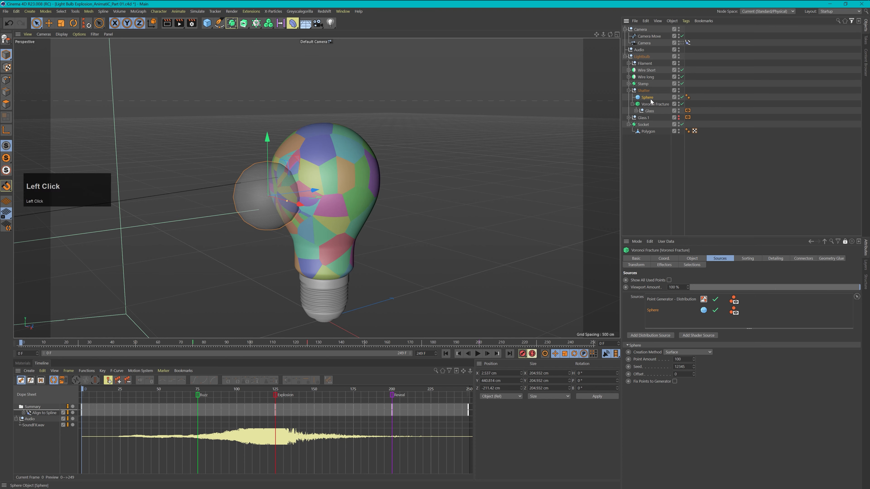
left_click_drag(650, 100, 650, 105, "ctrl")
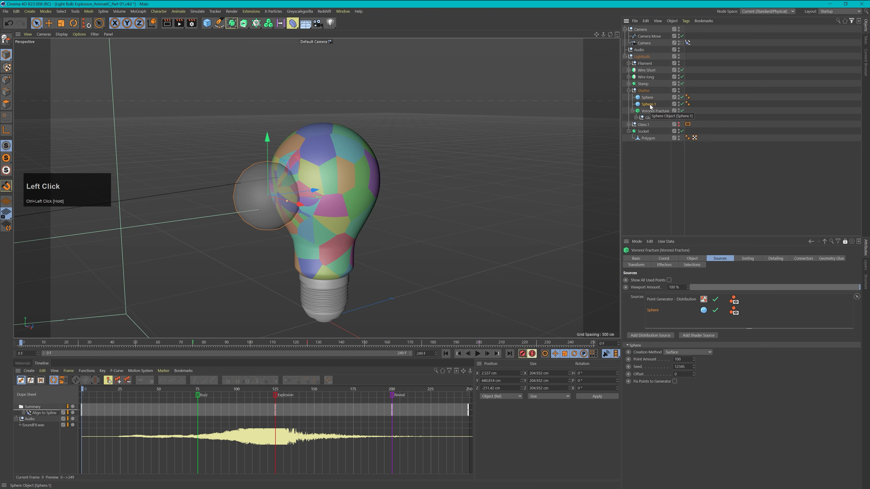
Add the duplicated sphere to the Voronoi Fracture sources, using the Surface creation method with a point amount of 78.
left_click_drag(650, 104, 659, 324)
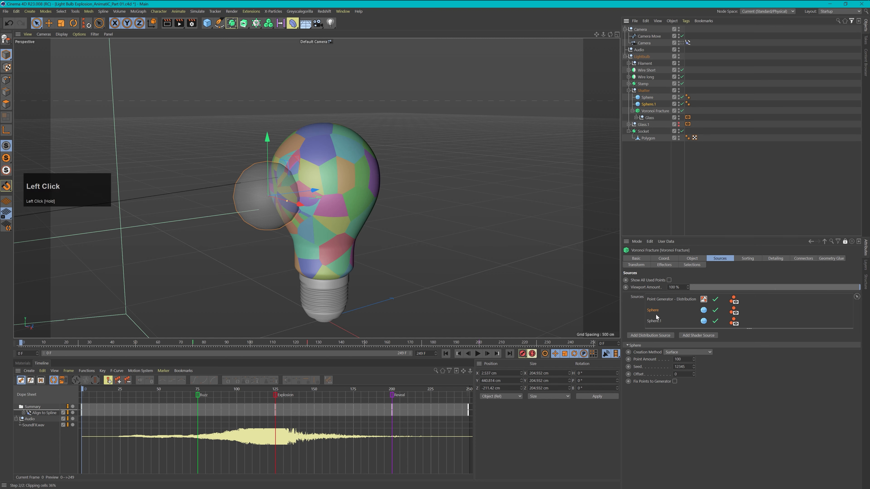
left_click(659, 324)
left_click(689, 352)
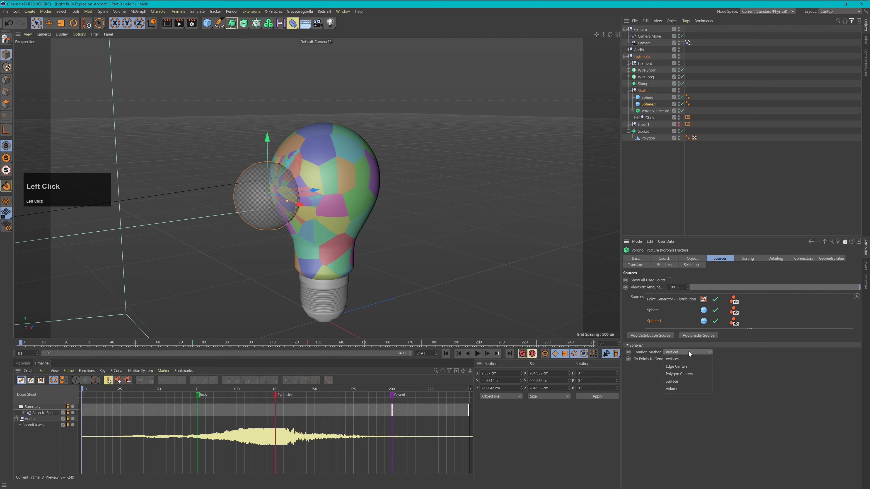
left_click(678, 382)
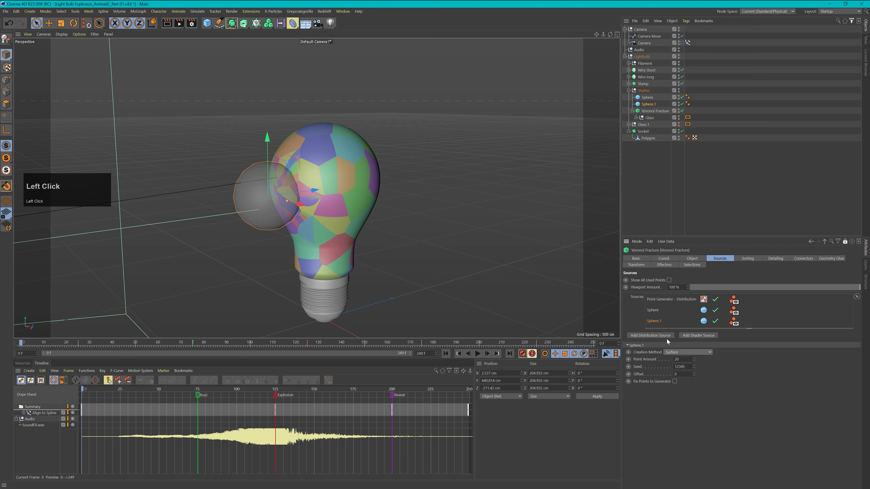
left_click_drag(684, 360, 644, 358)
type("78")
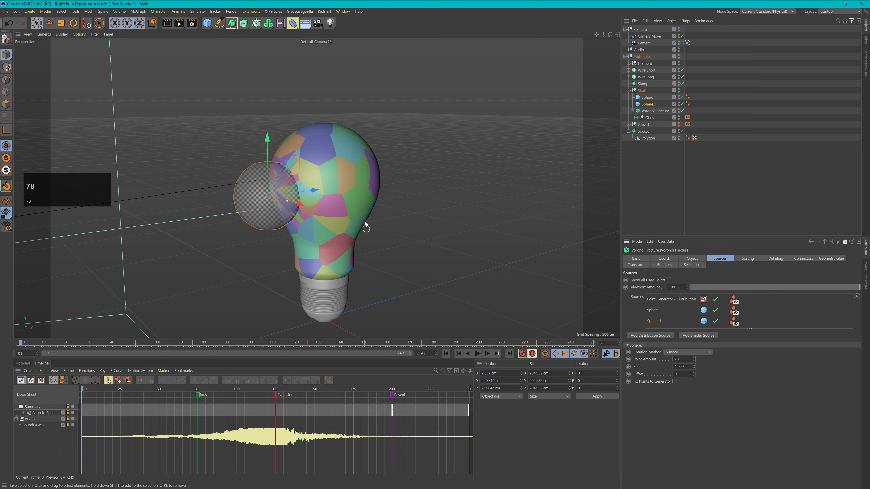
Move the duplicated sphere around to another side of the glass, to about X 189 cm, Y 340 cm, Z 12 cm.
left_click(302, 203)
left_click_drag(302, 203, 387, 228)
key("3")
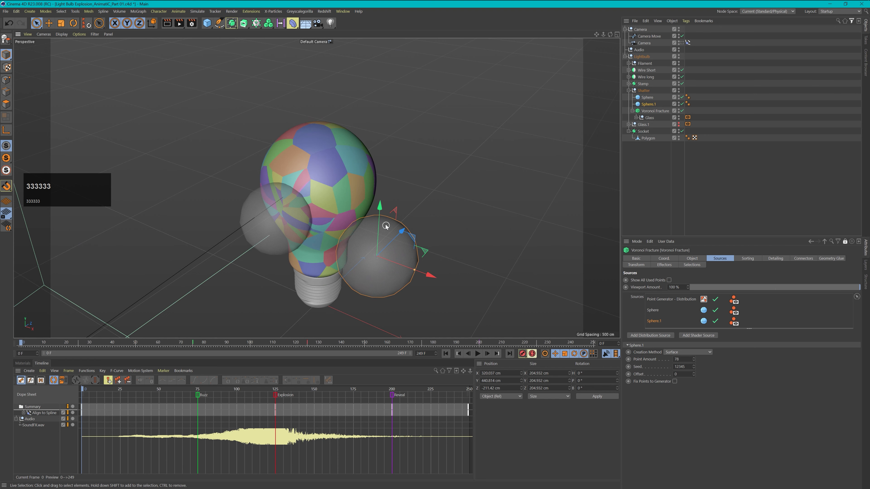
left_click_drag(403, 228, 337, 204)
key("3")
scroll(342, 254, "up", 2)
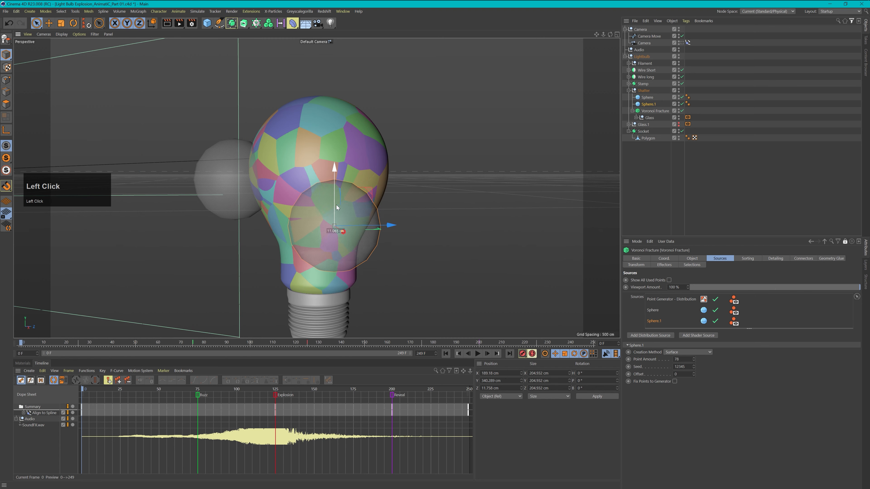
Shrink the sphere to about 140 cm across, lower it to about Y 317 cm and nudge it toward the glass.
left_click_drag(341, 234, 339, 233)
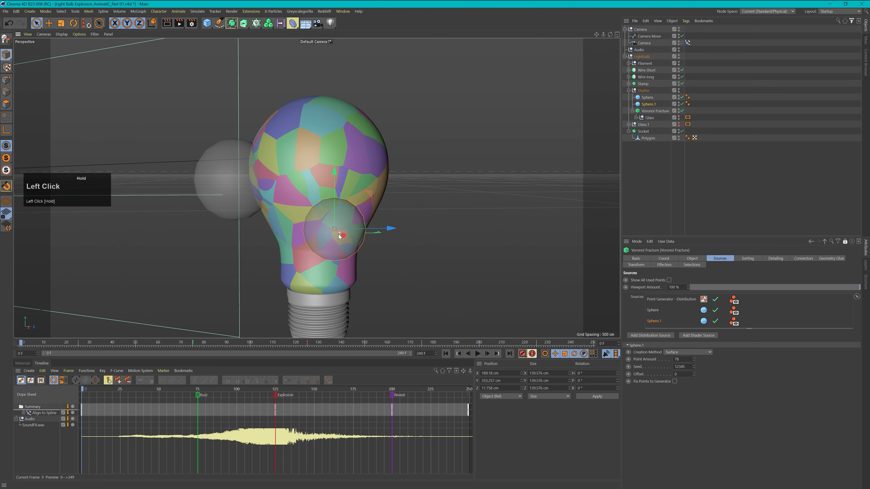
left_click_drag(333, 203, 334, 210)
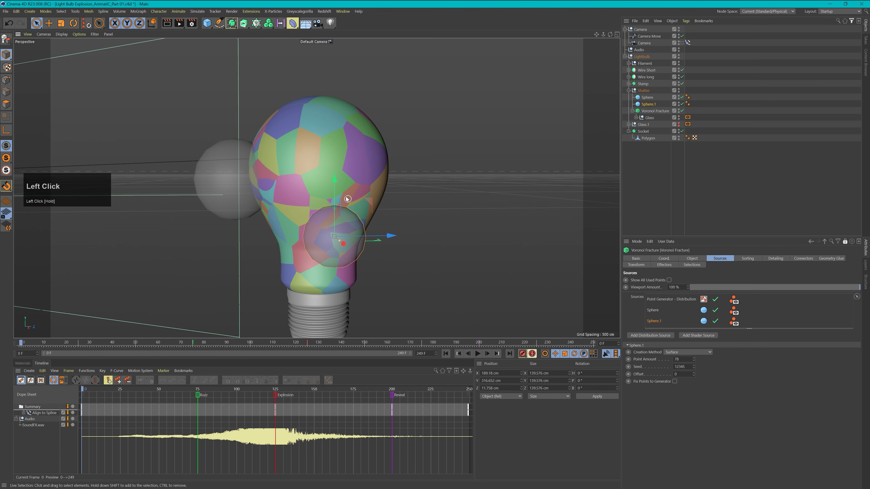
key("3")
left_click_drag(316, 177, 375, 239)
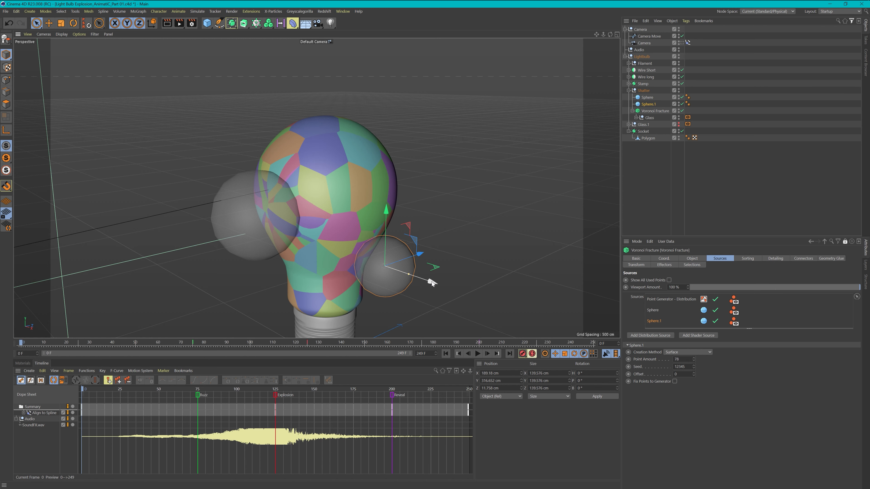
left_click_drag(432, 281, 424, 280)
Duplicate the smaller sphere and add the copy to the fracture sources as a Surface source with a point amount of 120.
left_click_drag(648, 105, 648, 107, "ctrl")
left_click_drag(648, 111, 658, 322)
left_click_drag(693, 359, 693, 343)
Move the new sphere to the opposite side at about X -225 cm, Y 468 cm, Z 47 cm and enlarge it to about 182 cm.
left_click_drag(379, 210, 378, 82)
left_click_drag(425, 152, 322, 120)
mouse_move(206, 137)
left_mouse_down()
mouse_move(312, 143)
mouse_move(203, 153)
left_mouse_up()
left_click_drag(164, 103, 165, 168)
left_click_drag(274, 171, 294, 161)
left_click_drag(229, 192, 295, 171)
left_click_drag(268, 85, 267, 101)
left_click_drag(267, 137, 407, 147)
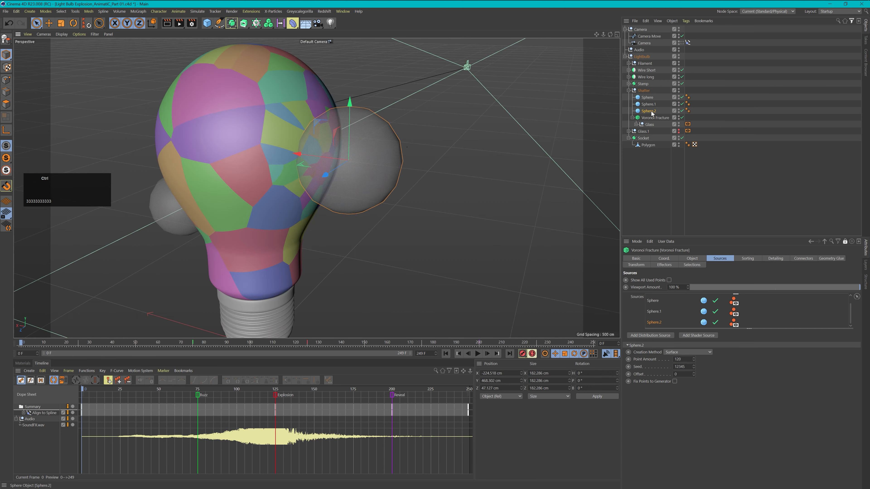
Duplicate the enlarged sphere, add the copy as a fracture source and move it to about X -54 cm, Y 372 cm, Z 204 cm.
left_click_drag(648, 111, 648, 114, "ctrl")
left_click_drag(649, 118, 657, 324)
left_click_drag(325, 175, 281, 206)
left_click_drag(308, 206, 375, 134)
Set the newest sphere source to Surface with a point amount of 50, and fine-tune the sphere's position against the glass.
left_click(681, 352)
left_click(676, 365)
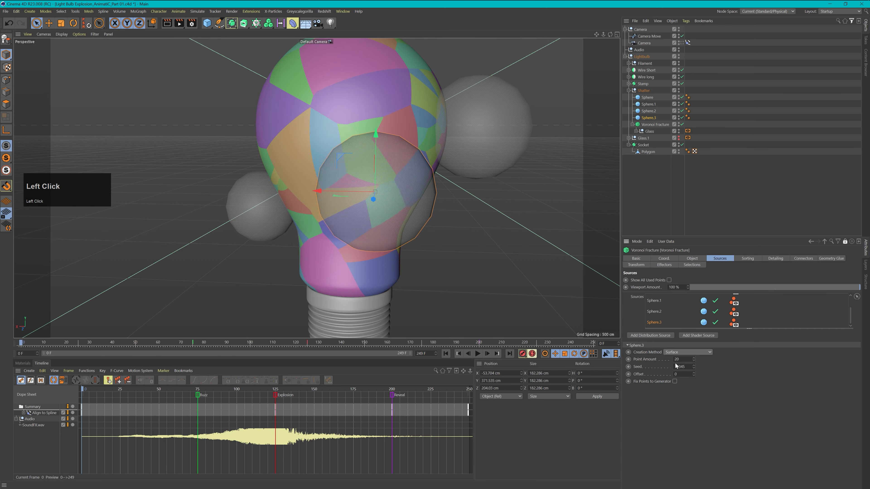
double_click(676, 359)
type("50")
key("Return")
left_click_drag(319, 191, 310, 191)
left_click_drag(367, 134, 309, 164)
Duplicate the latest sphere and add the copy to the fracture sources, using Surface with a point amount of 62.
left_click_drag(648, 117, 658, 324, "ctrl")
left_click(682, 352)
left_click(676, 364)
double_click(675, 359)
type("62")
Move the newest sphere to the lower front part of the glass, beside the bulb's neck.
left_click_drag(294, 154, 363, 192, "alt")
left_click_drag(210, 181, 367, 208)
left_click_drag(401, 253, 477, 226)
left_click_drag(472, 192, 447, 197)
Duplicate the sphere at the neck and add the copy to the fracture sources with a point amount of 37.
left_click_drag(648, 125, 648, 128, "ctrl")
left_click_drag(648, 131, 660, 324)
scroll(666, 322, "down", 3)
double_click(676, 359)
type("37")
Move the newest sphere up to the crown of the bulb, at about X 57 cm, Y 635 cm, Z -88 cm.
left_click_drag(394, 192, 308, 220)
left_click_drag(320, 143, 320, 45)
left_click_drag(343, 137, 439, 118)
mouse_move(384, 56)
left_mouse_down()
mouse_move(384, 44)
mouse_move(384, 59)
left_mouse_up()
left_click_drag(441, 121, 436, 120)
left_click_drag(327, 169, 407, 247)
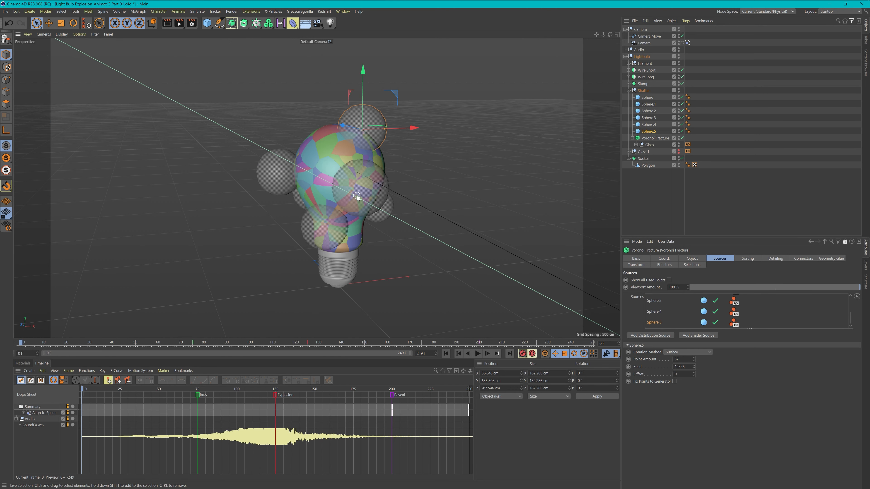
left_click_drag(356, 196, 376, 167)
left_click_drag(312, 150, 370, 146)
left_click_drag(261, 172, 393, 172)
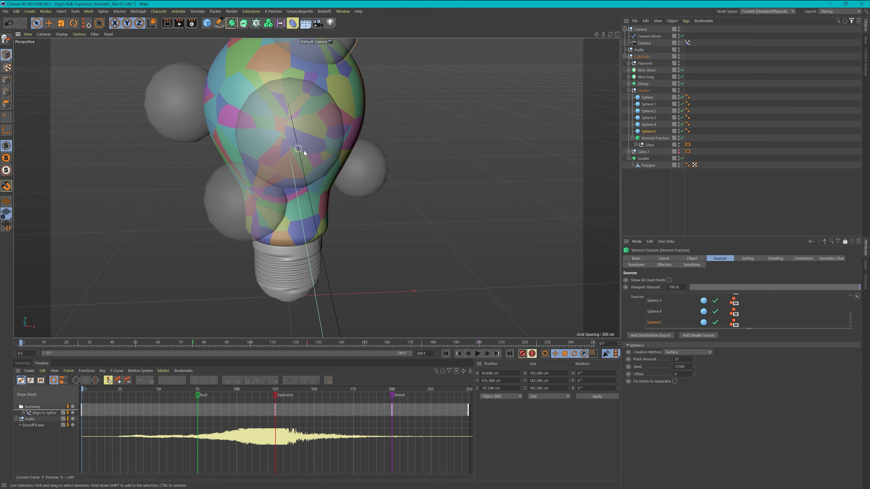
left_click_drag(323, 163, 371, 141)
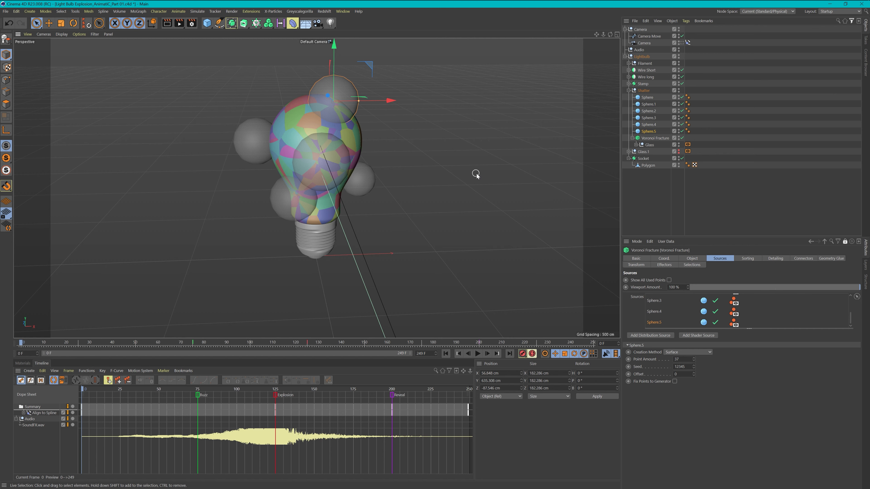
Hide all six source spheres in the Shatter null so only the fractured bulb shows.
left_click(647, 98)
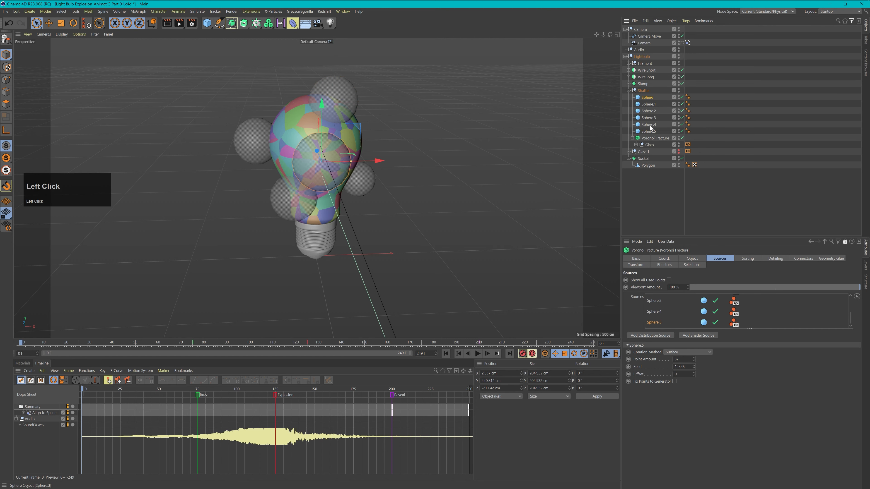
left_click(648, 131, "shift")
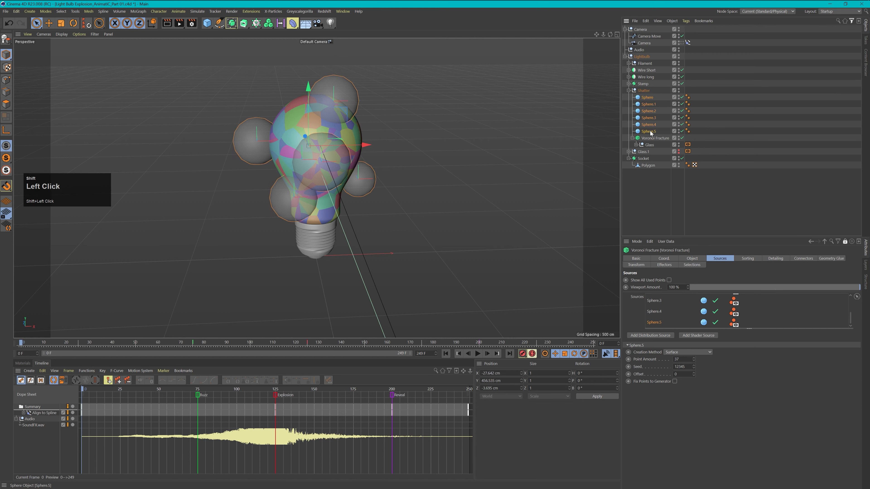
left_click(678, 98, "alt")
left_click_drag(678, 101, 682, 112, "alt")
left_click(641, 191)
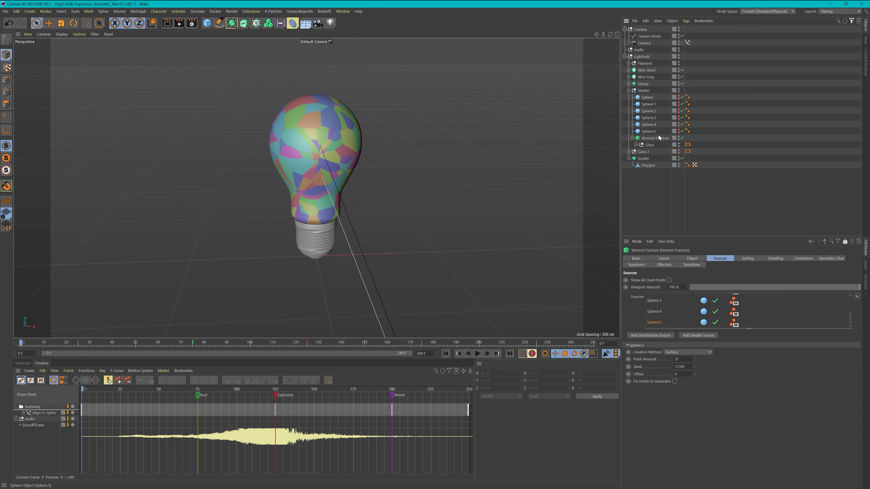
Add a Rigid Body simulation tag to the Voronoi Fracture.
right_click(651, 141)
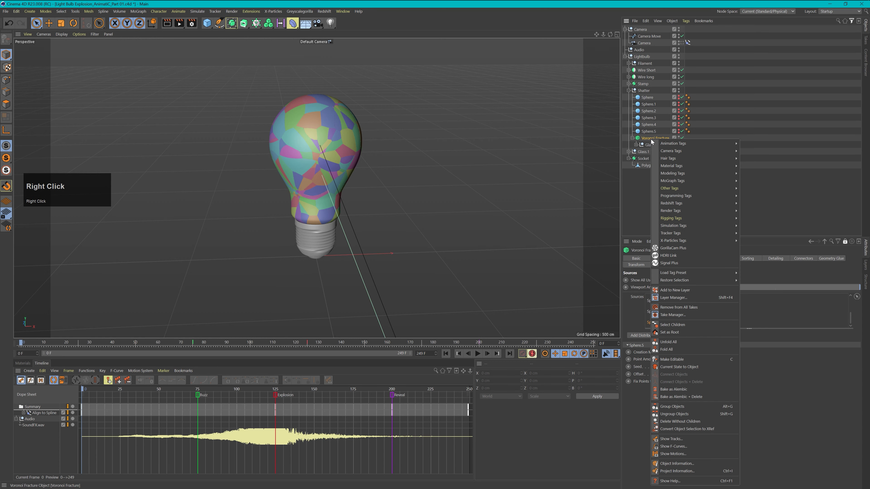
left_click(649, 138)
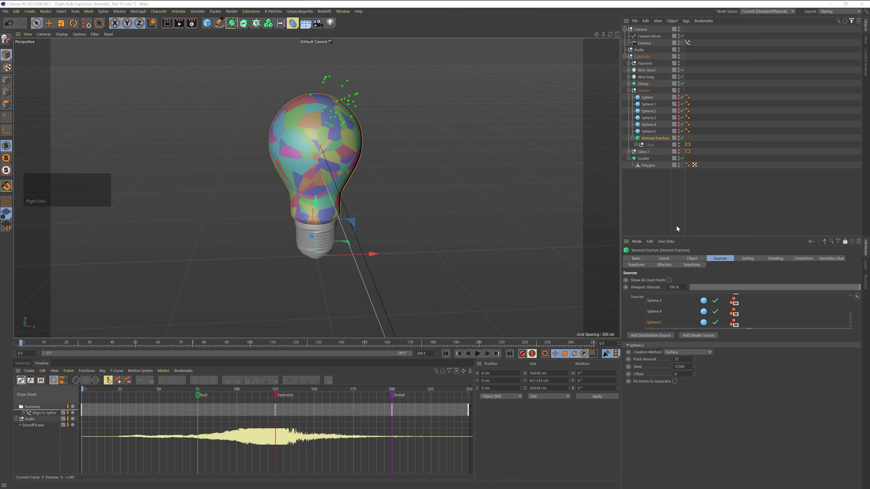
right_click(649, 138)
mouse_move(719, 225)
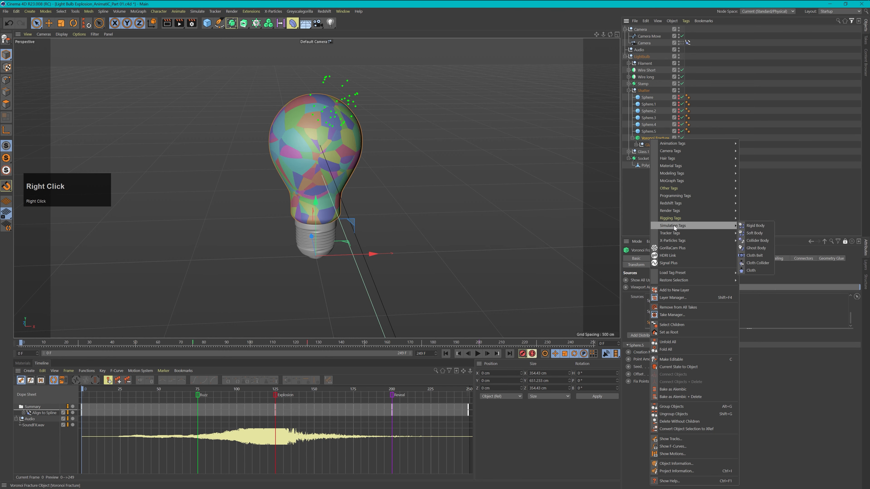
left_click(752, 226)
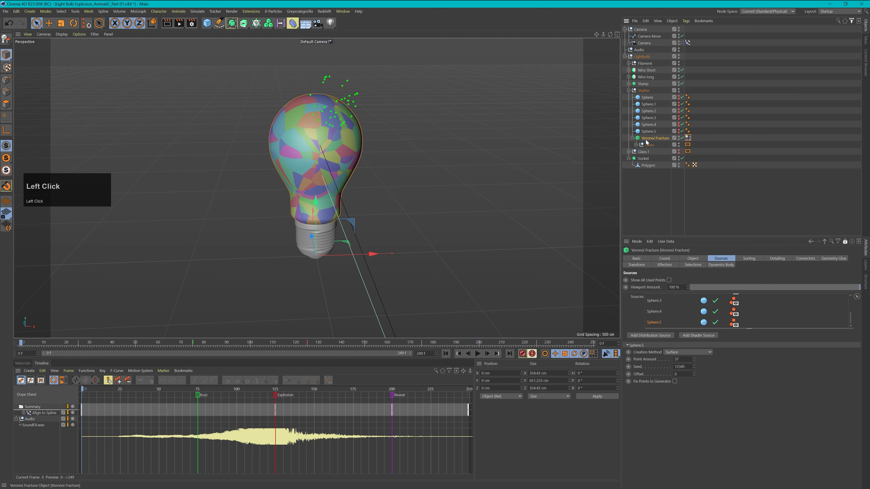
Set the Dynamics Body tag's Inherit Tag to None and its collision Shape to Convex Hull.
left_click(687, 138)
left_click(688, 138)
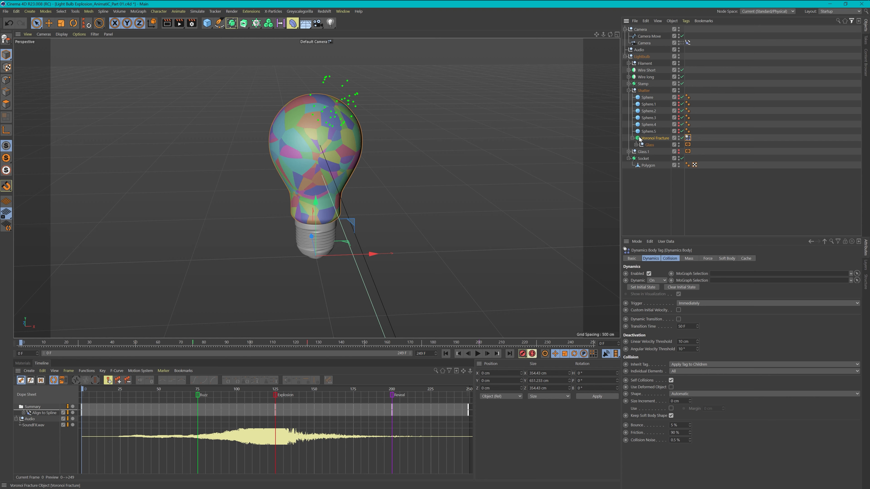
left_click(678, 366)
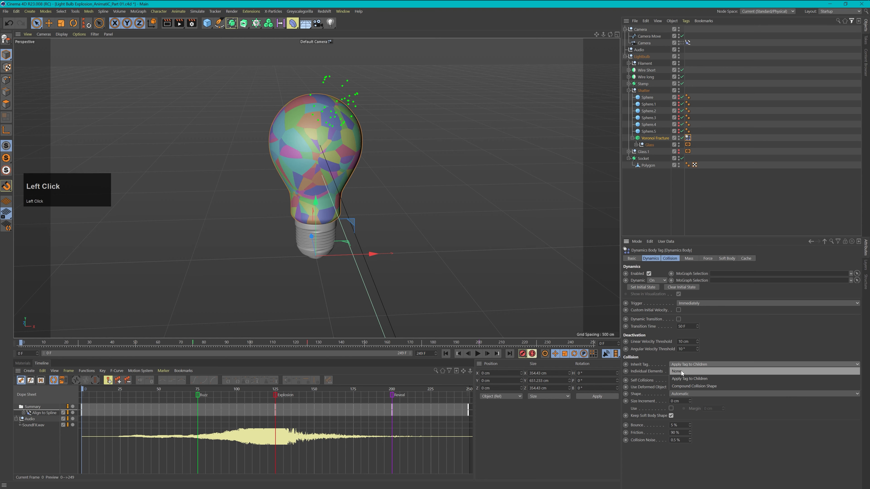
left_click(680, 370)
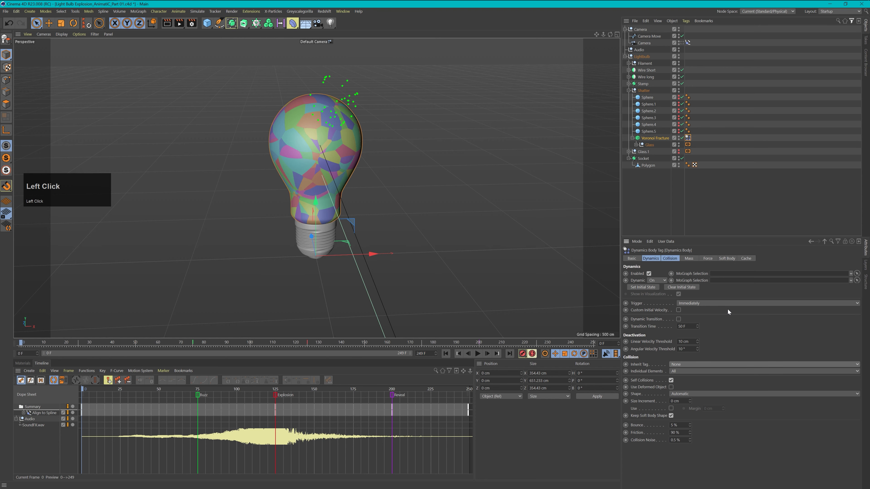
left_click(679, 395)
left_click(690, 454)
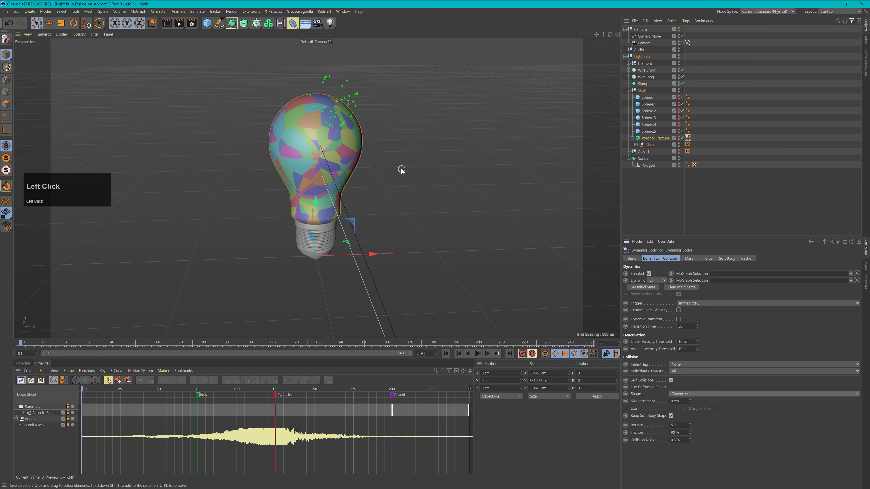
left_click(653, 189)
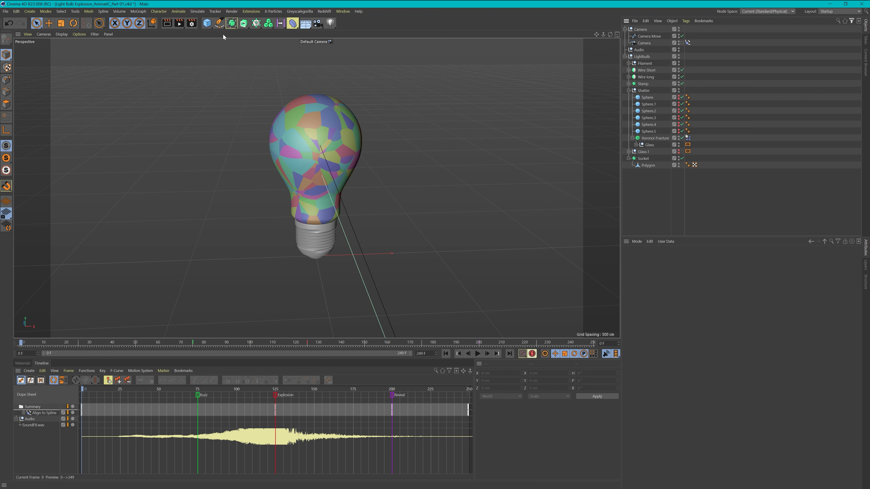
Add a plane under the bulb and set its width and height to 5000 cm.
left_click(207, 24)
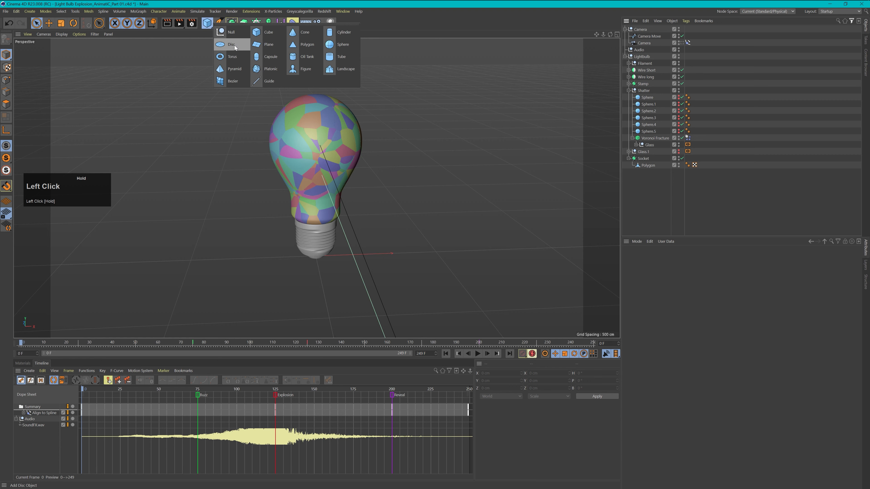
left_click(268, 46)
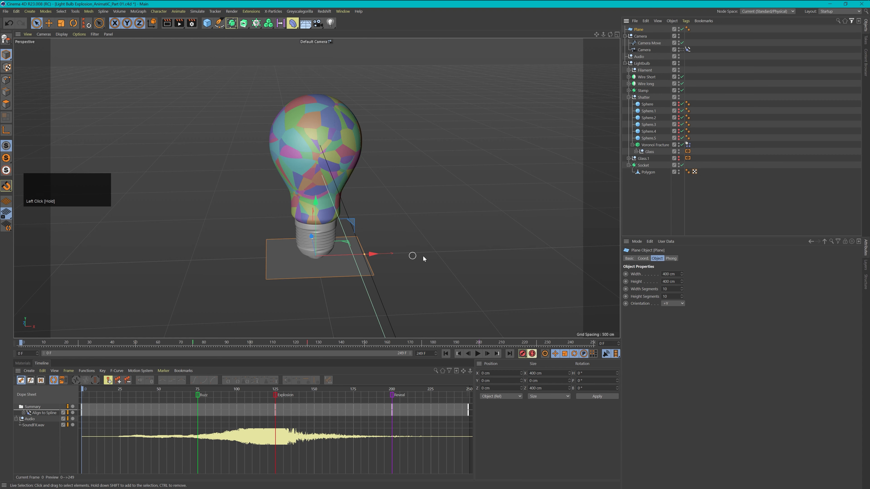
left_click(669, 274)
type("5000")
key("Tab")
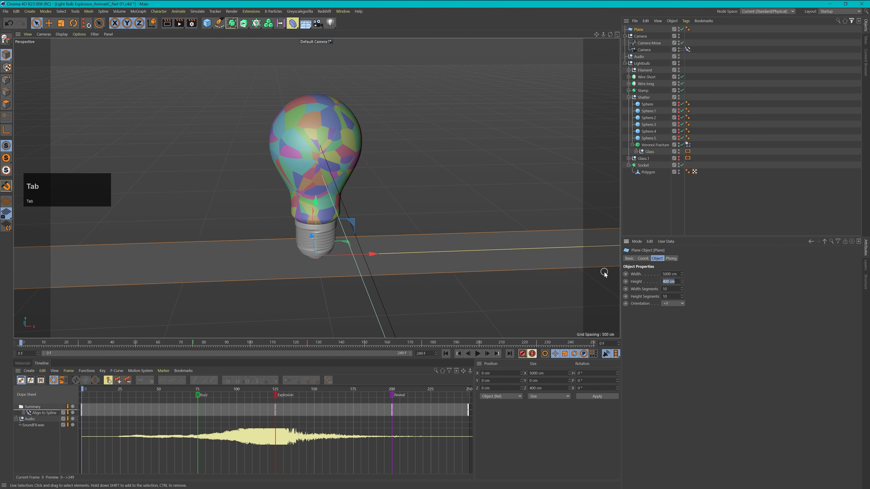
type("500")
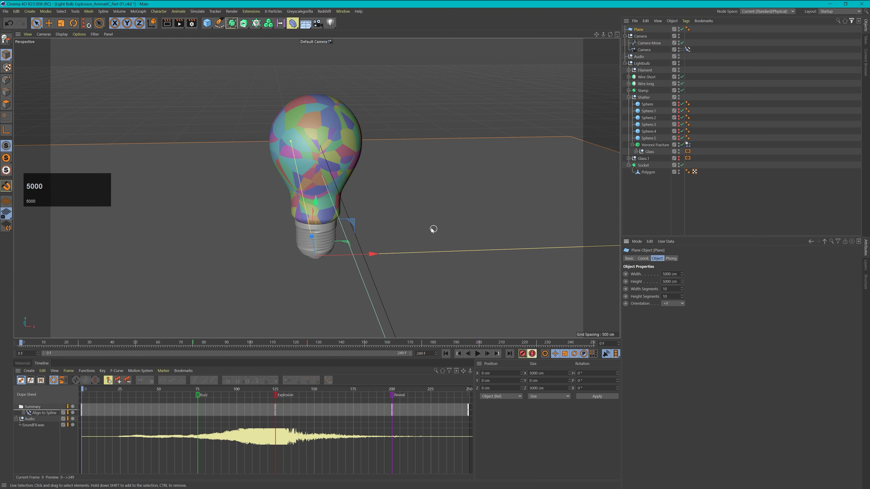
Set the floor plane's width and height to 7500 cm.
left_click(391, 193)
key("2")
left_click_drag(390, 193, 454, 222)
key("3")
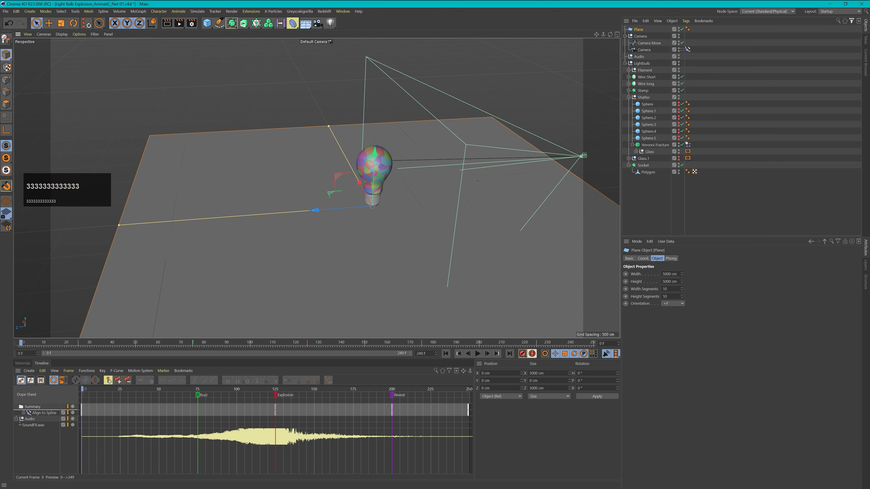
left_click(584, 268)
type("7500")
key("Tab")
type("7")
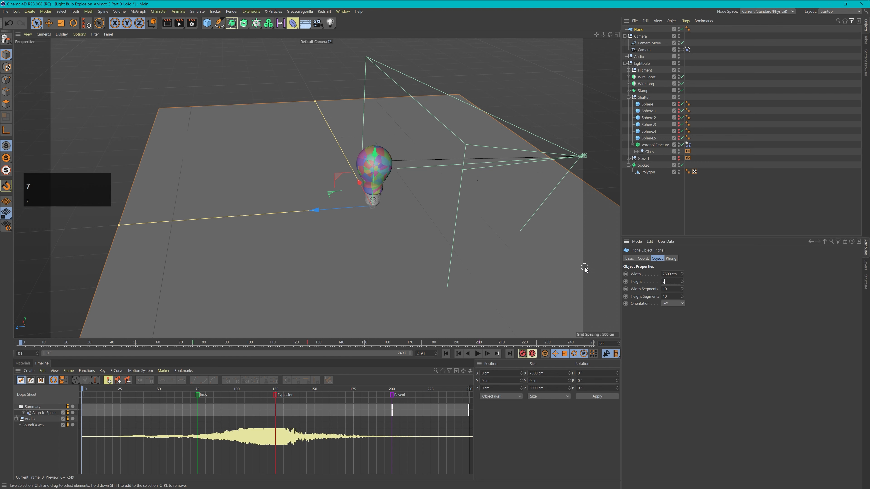
key("Return")
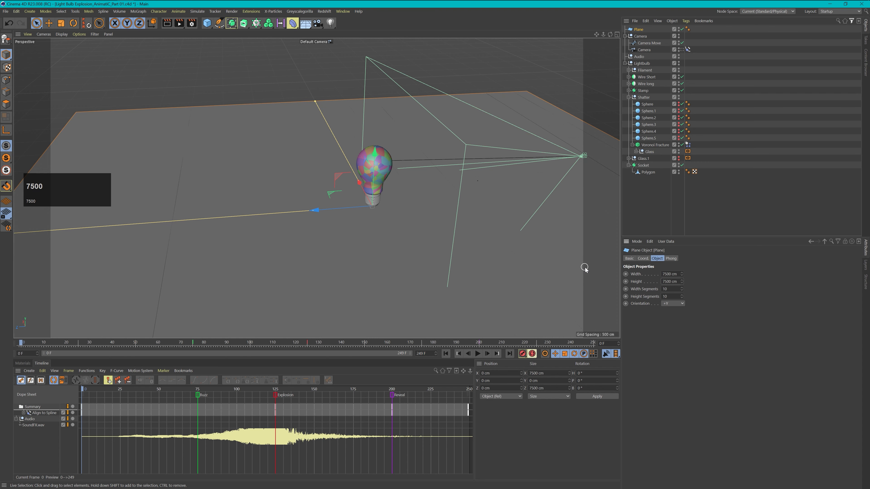
Examine how far the floor plane extends around the bulb and the camera's view.
key("3")
left_click_drag(459, 191, 436, 194)
key("1")
left_click_drag(542, 172, 380, 120)
key("2")
left_click_drag(349, 155, 413, 146)
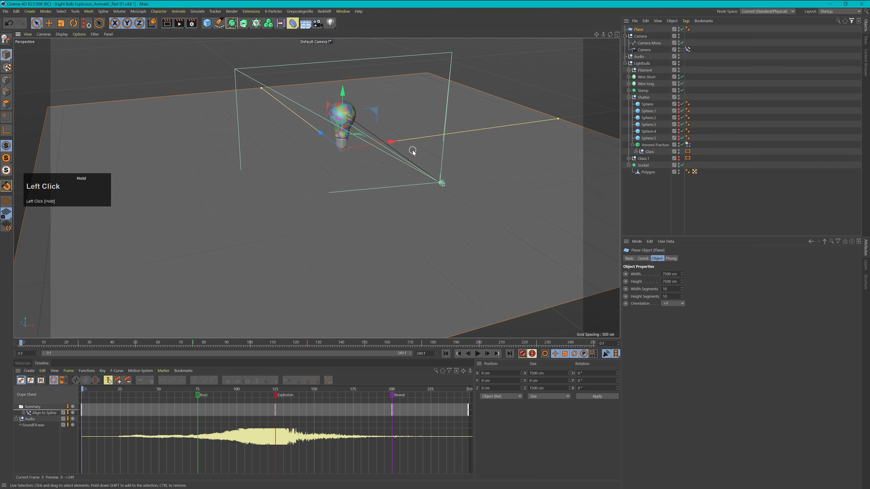
key("2")
left_click_drag(338, 121, 401, 135)
key("1")
key("2")
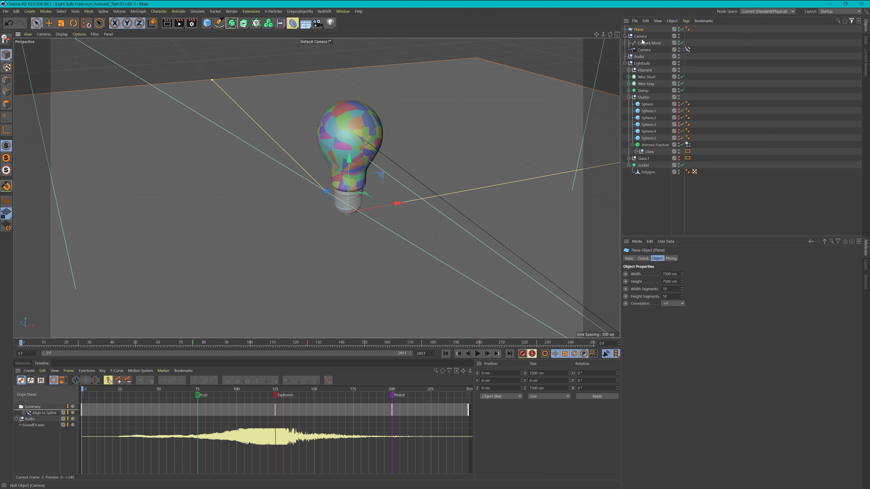
Give the floor plane a Collider Body tag and move the plane to the end of the object list.
right_click(641, 30)
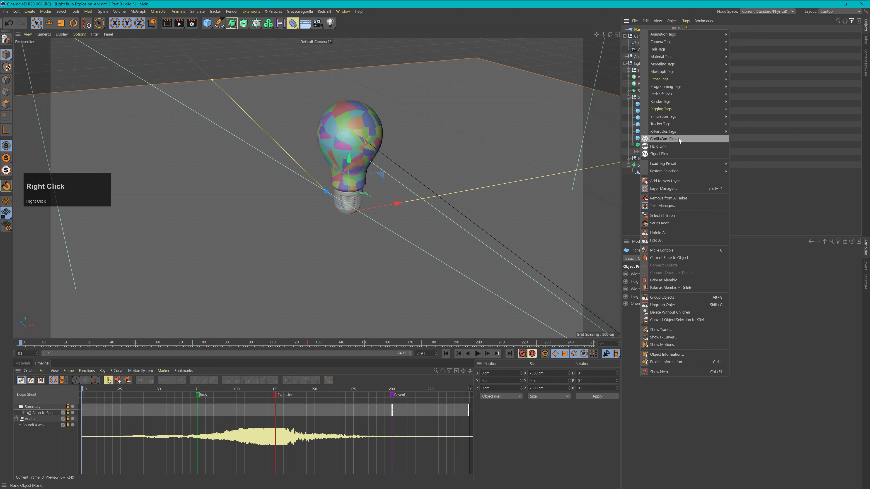
mouse_move(681, 116)
left_click(748, 131)
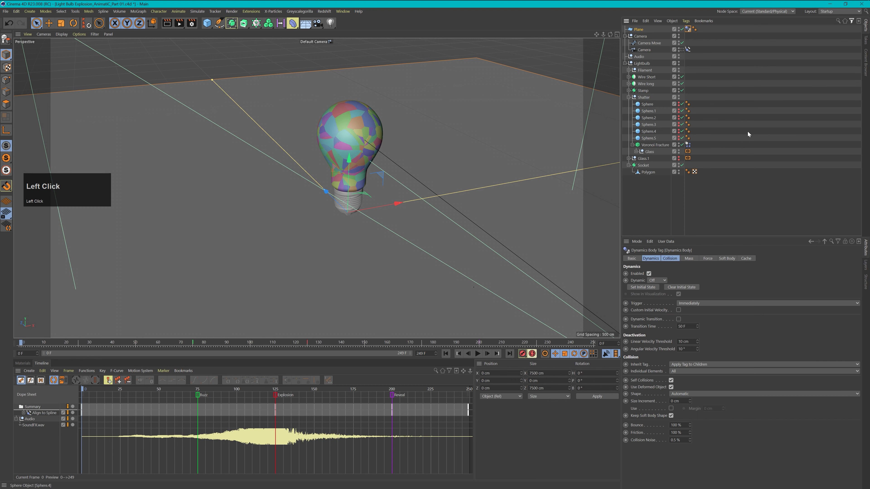
left_click_drag(642, 30, 655, 189)
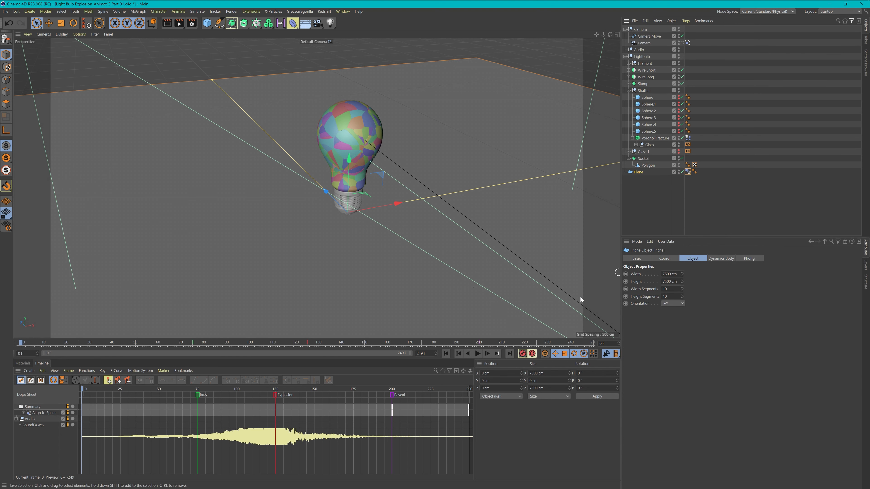
Play the simulation from the first frame to check how the glass shards fall onto the floor.
left_click(606, 356)
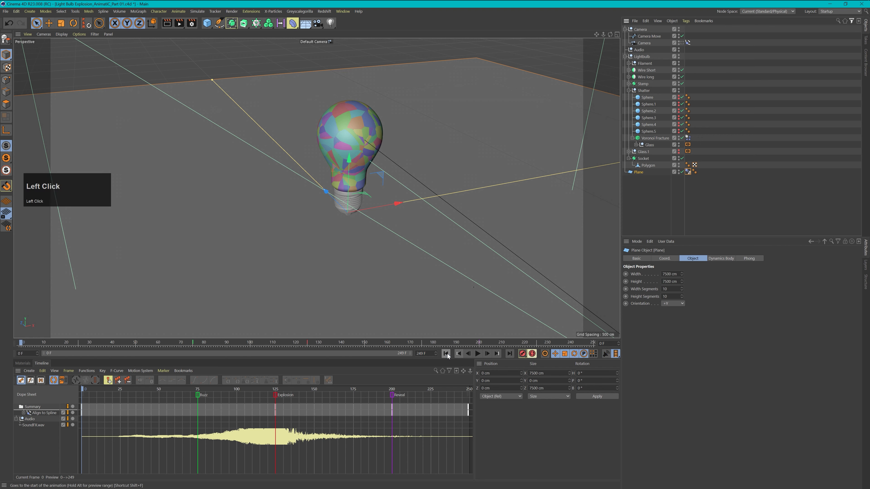
left_click(478, 357)
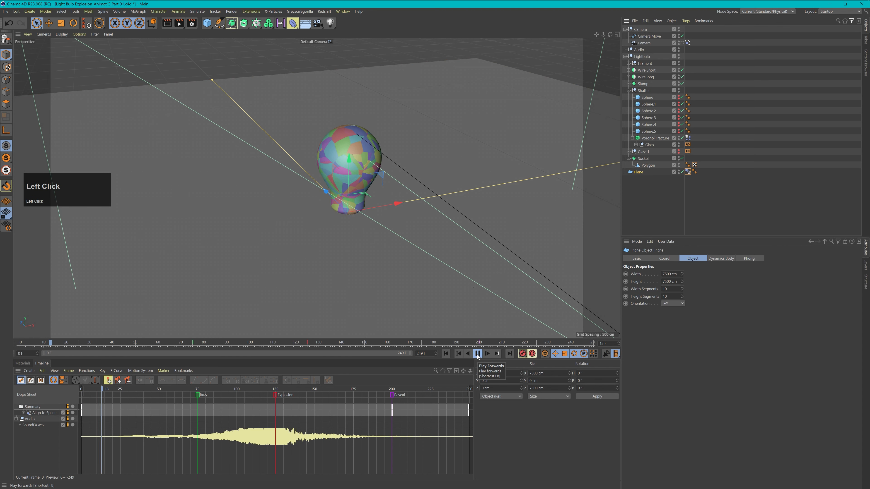
left_click(477, 355)
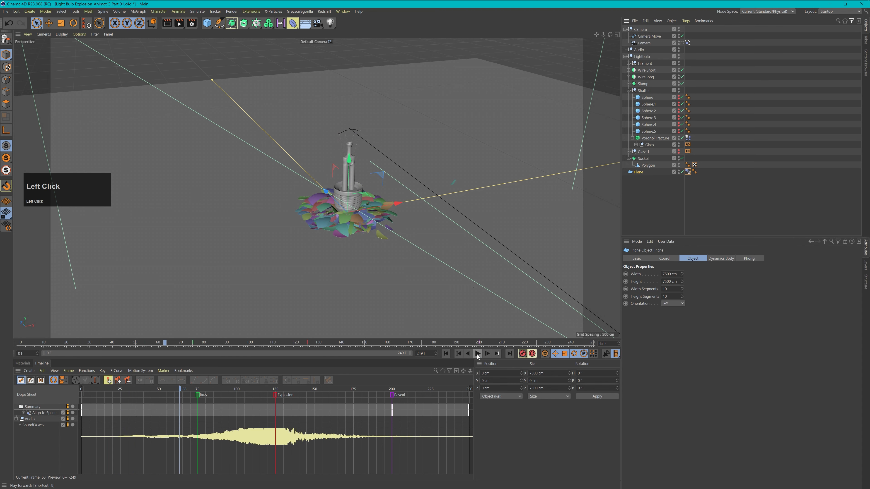
left_click(446, 353)
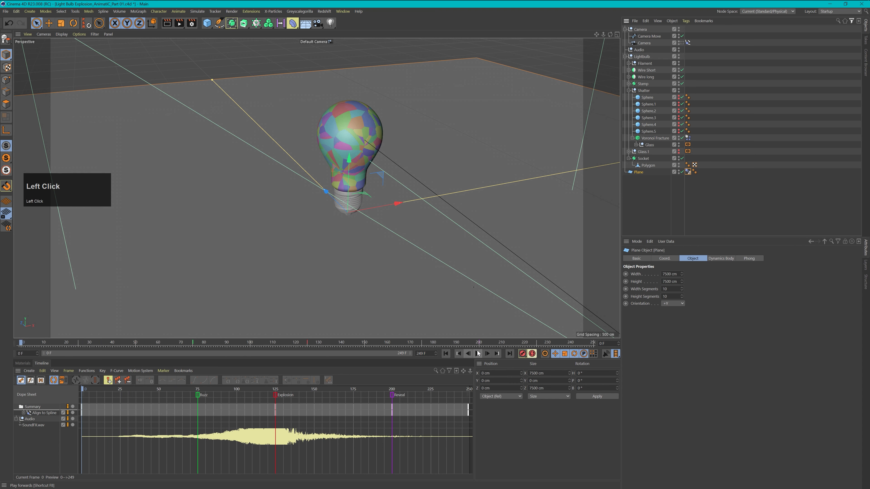
left_click(477, 353)
left_click(478, 354)
Replay the simulation close up to examine how the shards behave around the bulb's socket.
key("2")
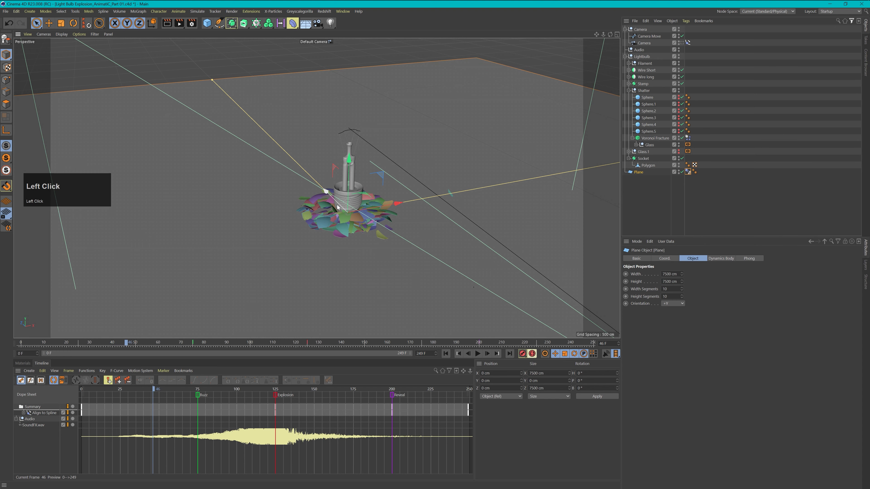
left_click_drag(337, 204, 401, 204)
left_click_drag(363, 227, 403, 223)
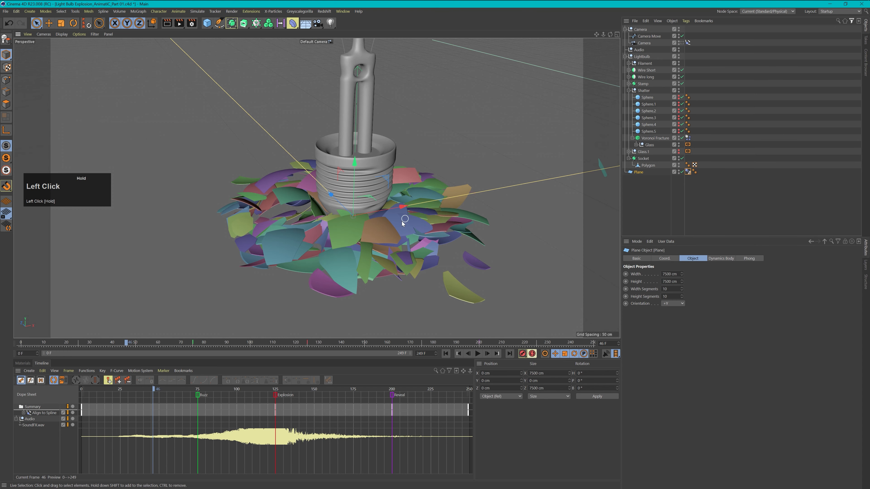
left_click(478, 353)
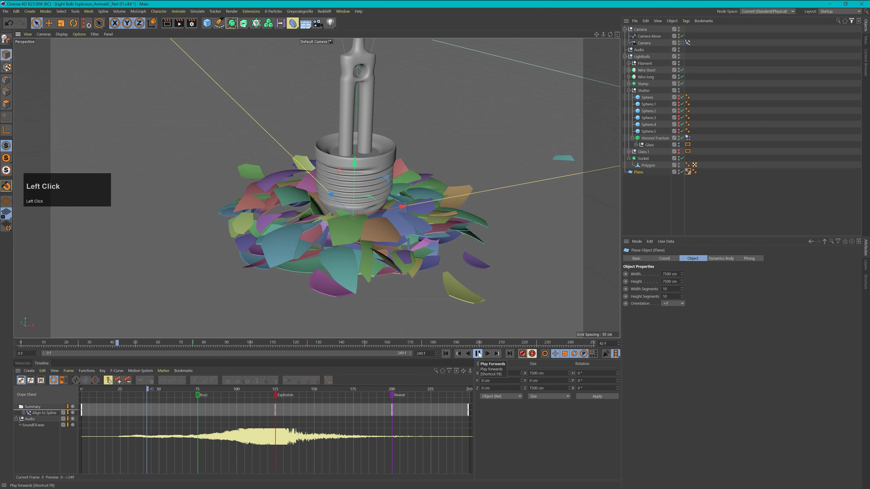
left_click(478, 354)
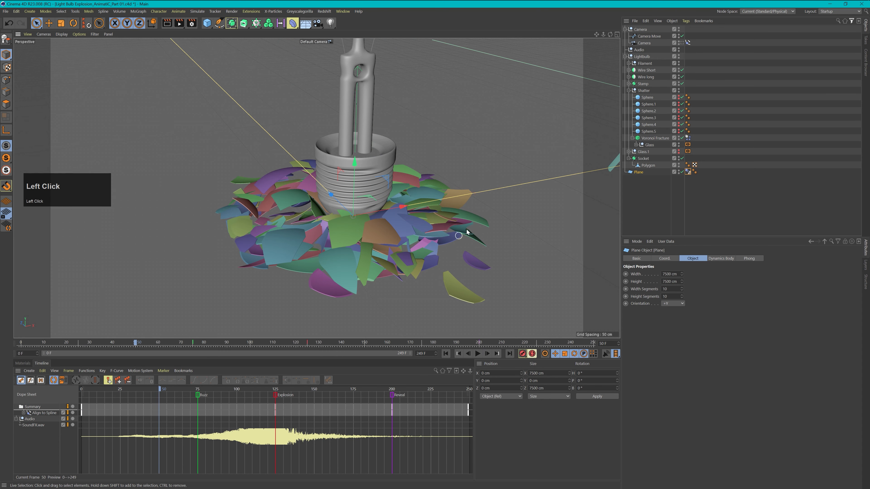
left_click(445, 353)
left_click(477, 353)
left_click(477, 353)
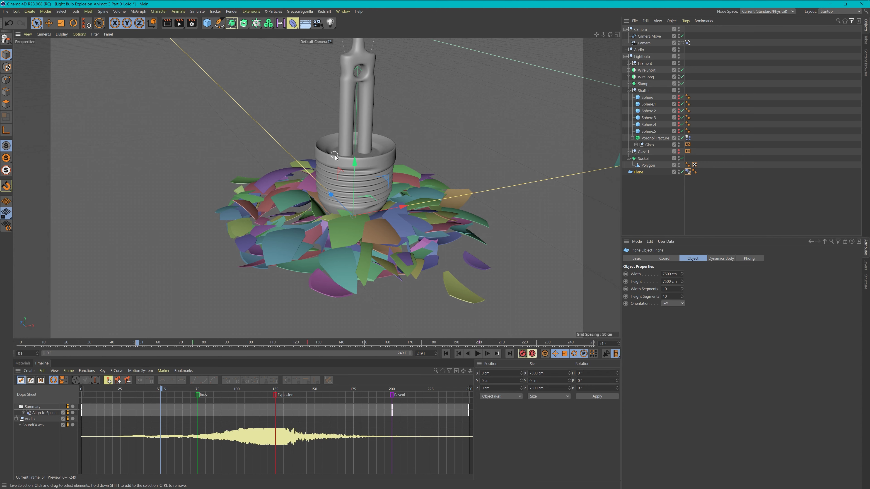
Add a Collider Body tag to the Socket object and replay the simulation to check the shards against it.
right_click(645, 159)
mouse_move(685, 228)
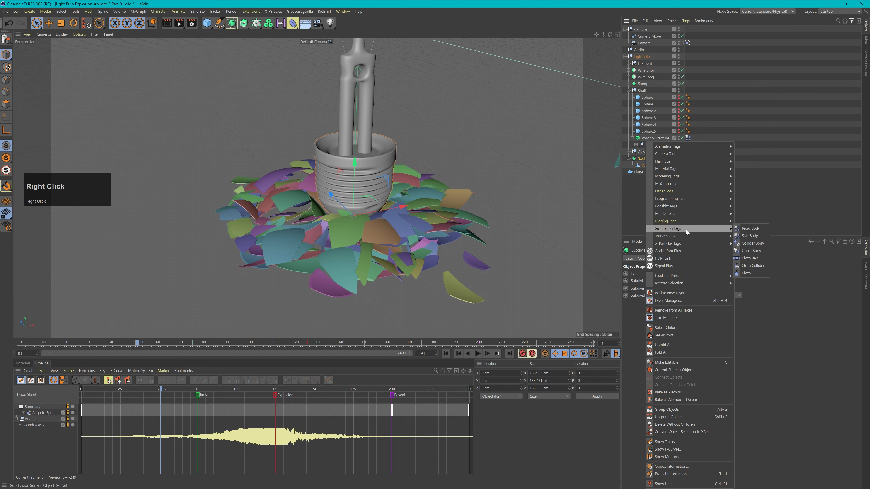
left_click(753, 243)
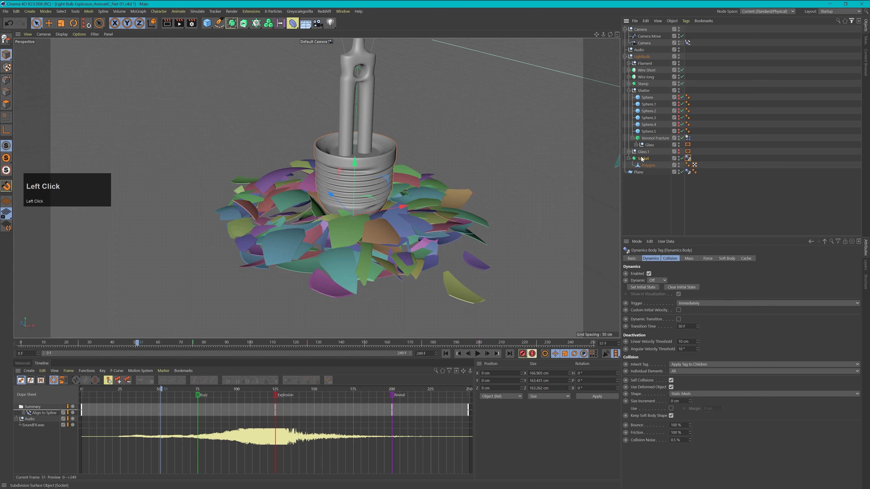
left_click(445, 354)
left_click(478, 353)
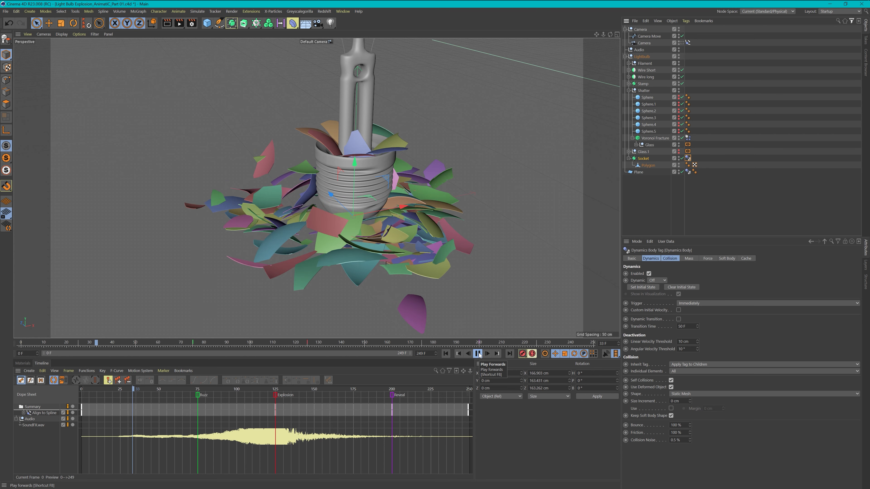
left_click(478, 354)
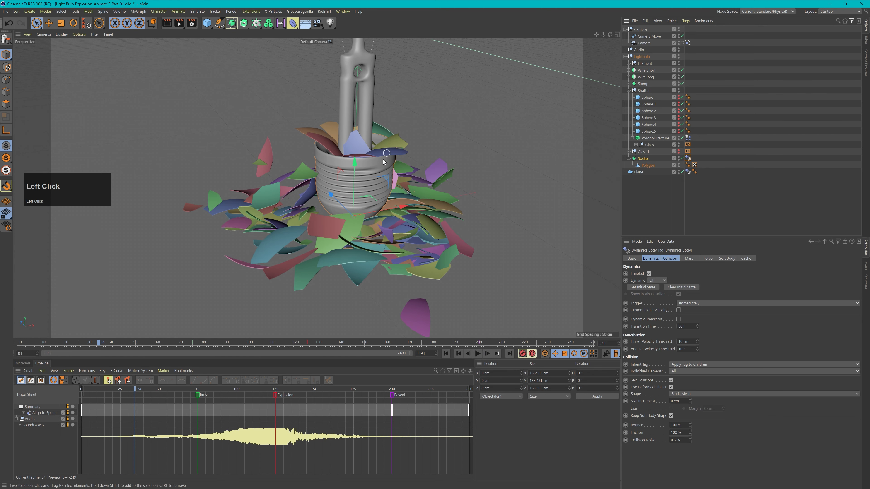
left_click(445, 355)
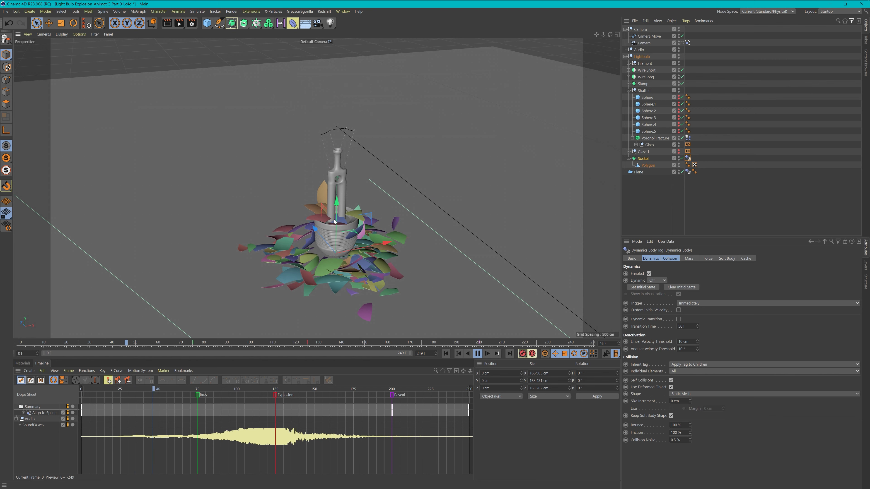
left_click(478, 354)
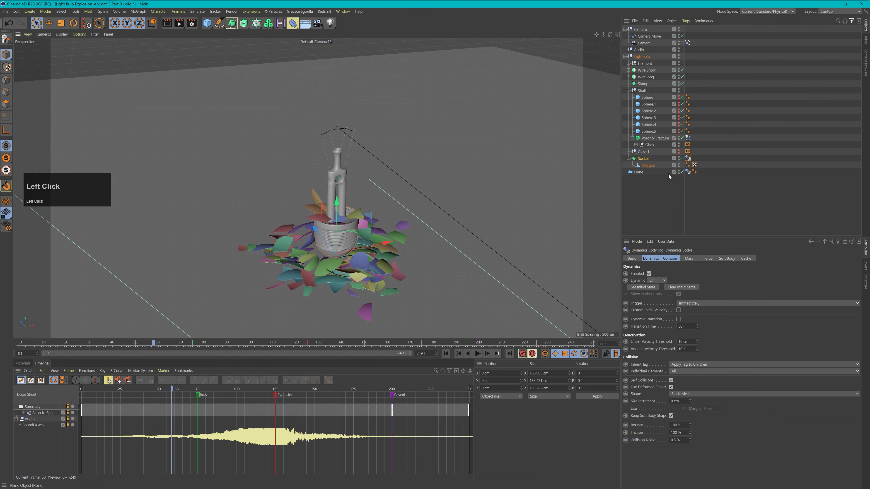
left_click(688, 158)
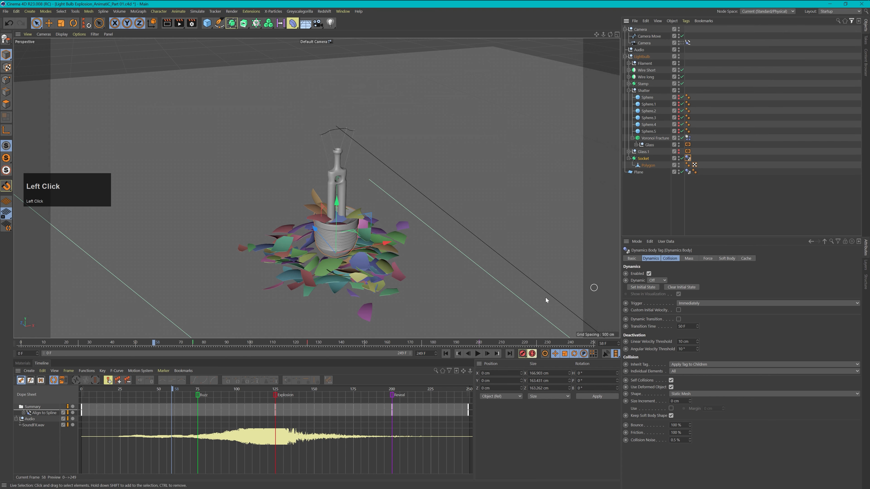
left_click(685, 364)
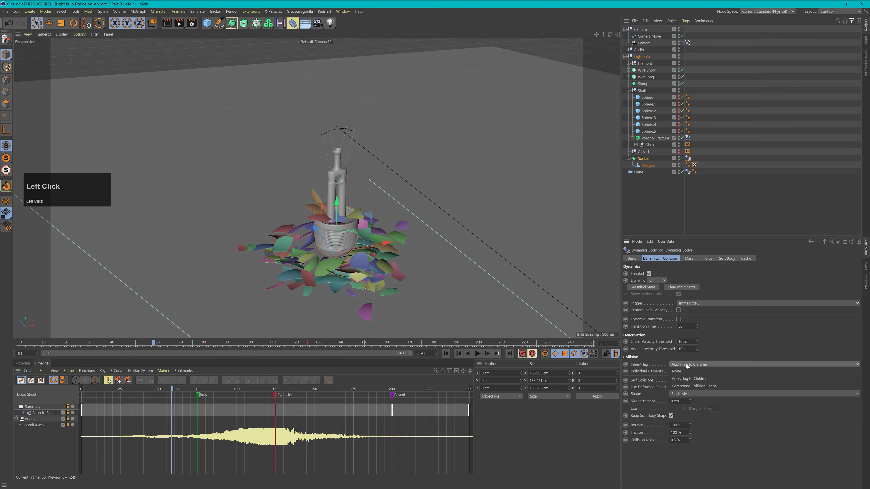
left_click(659, 207)
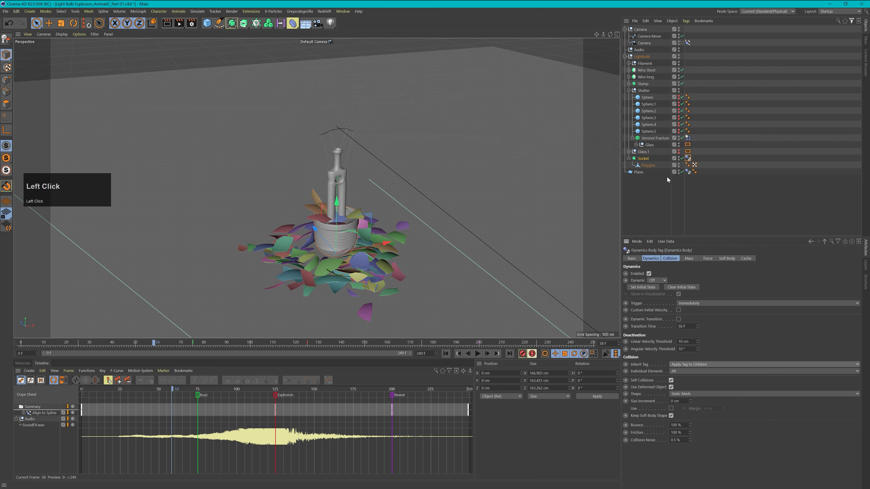
left_click(681, 159)
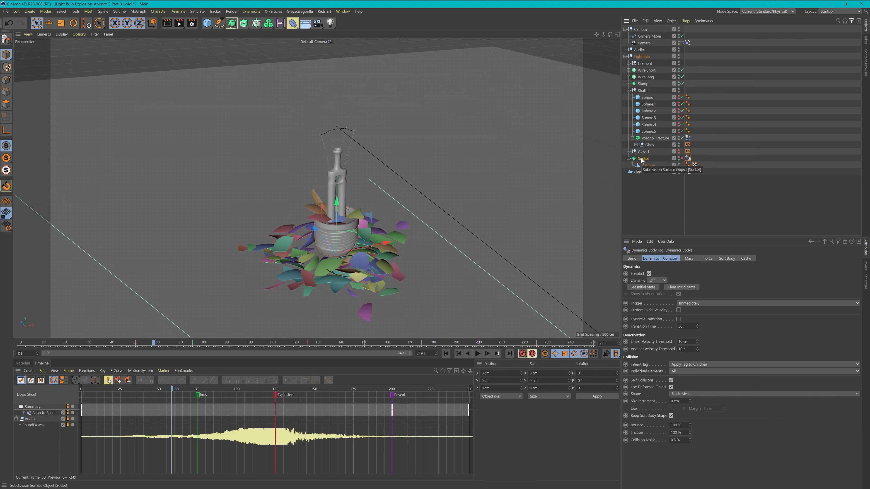
left_click(682, 158)
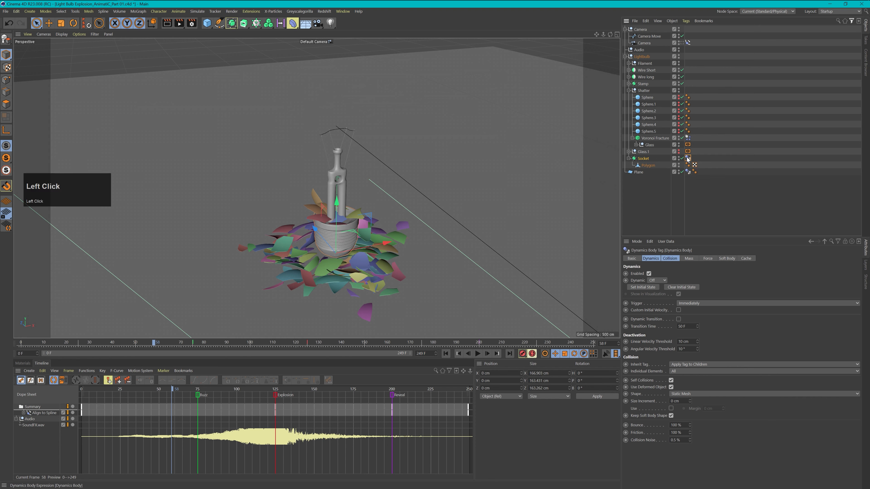
Move the collider tag from the Socket subdivision surface to its child Polygon mesh and replay the simulation.
left_click_drag(651, 167, 649, 167)
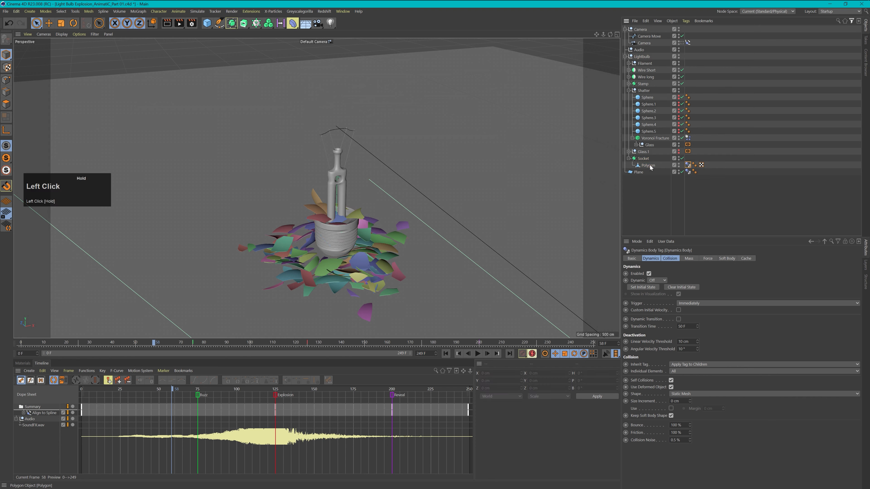
left_click(682, 159)
left_click(446, 354)
left_click(478, 354)
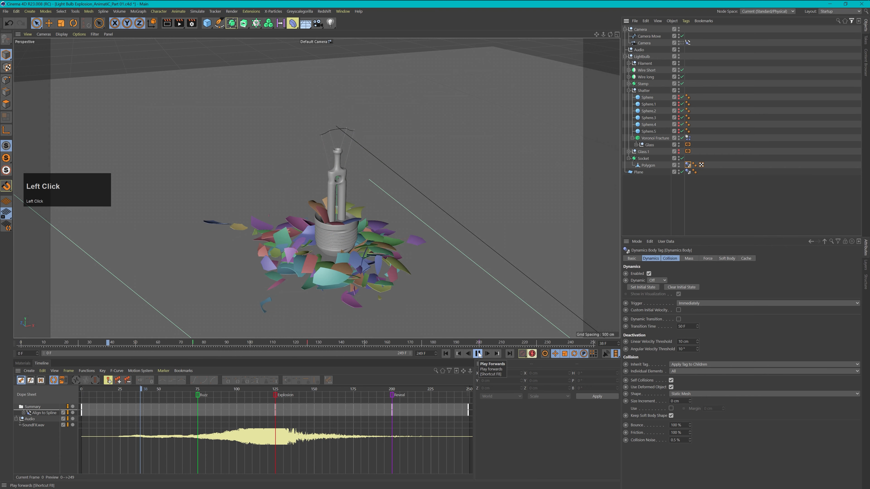
left_click(477, 353)
left_click(446, 353)
left_click(478, 354)
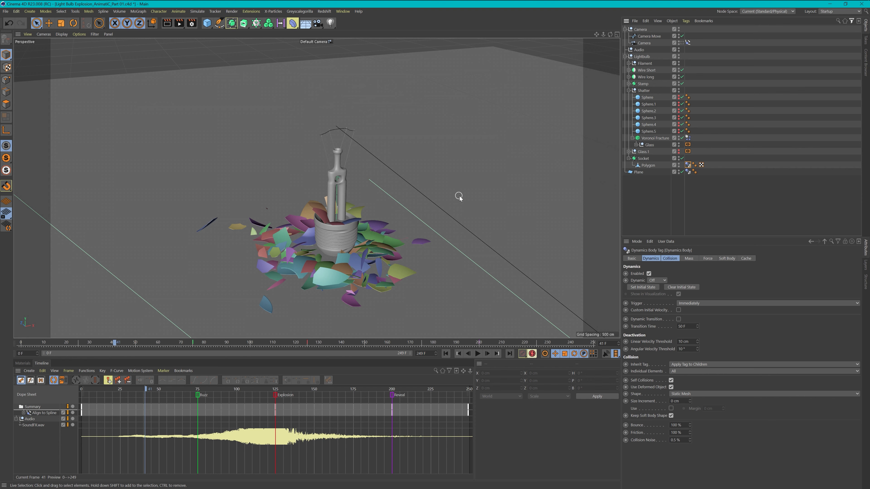
left_click(445, 353)
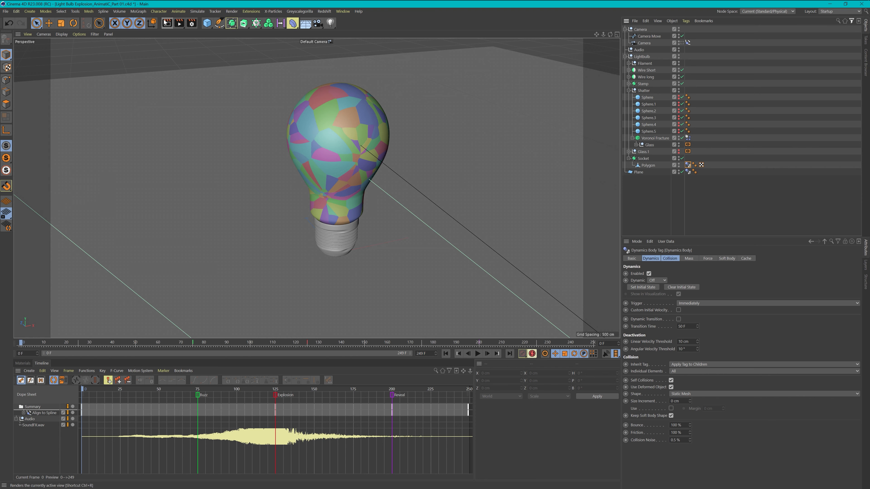
Add an Attractor force inside the Shatter group and test it by playing the simulation.
left_click(197, 12)
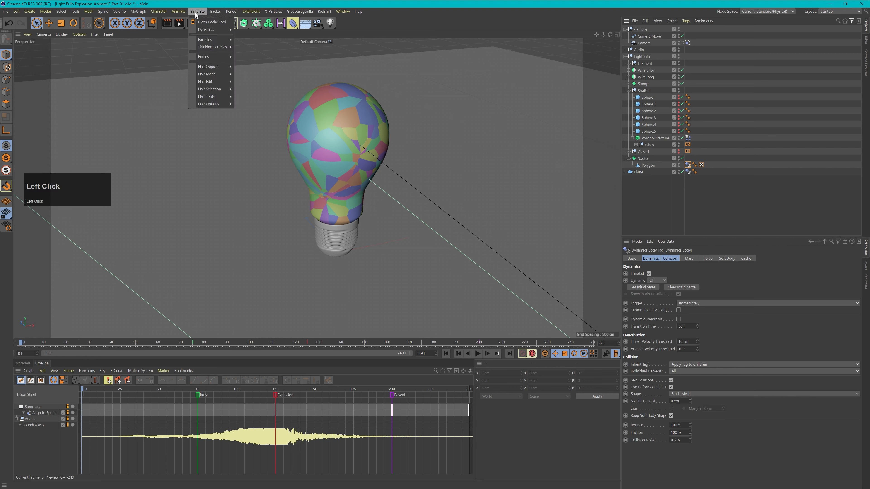
mouse_move(215, 57)
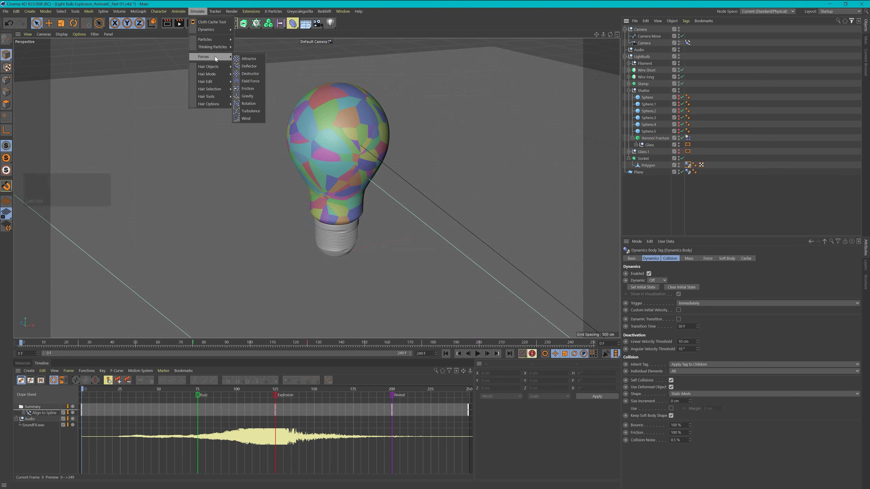
left_click(249, 59)
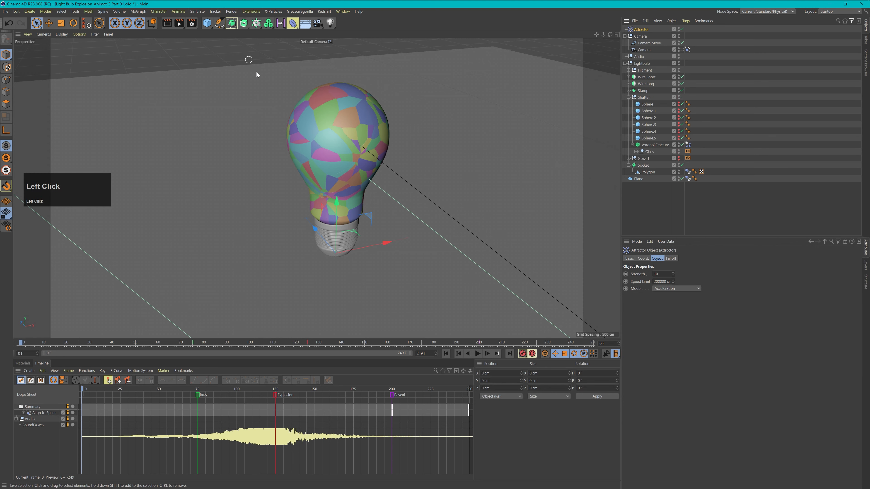
left_click_drag(640, 29, 647, 100)
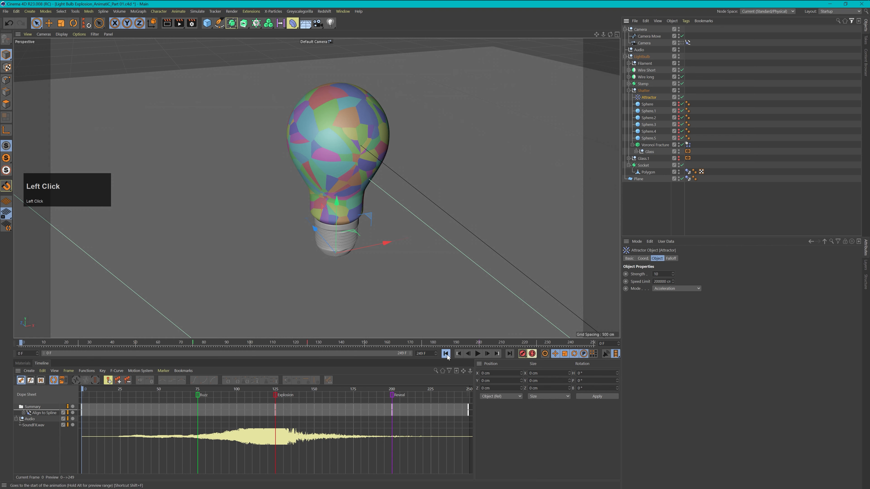
left_click(477, 354)
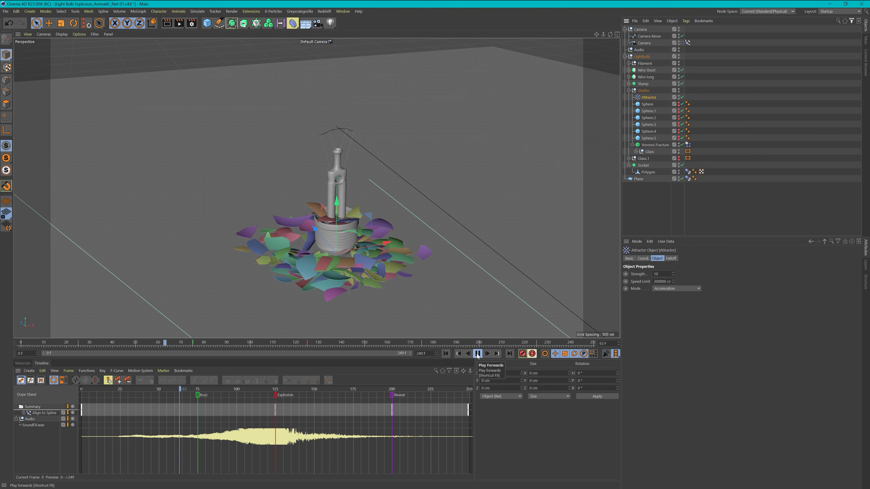
left_click(477, 353)
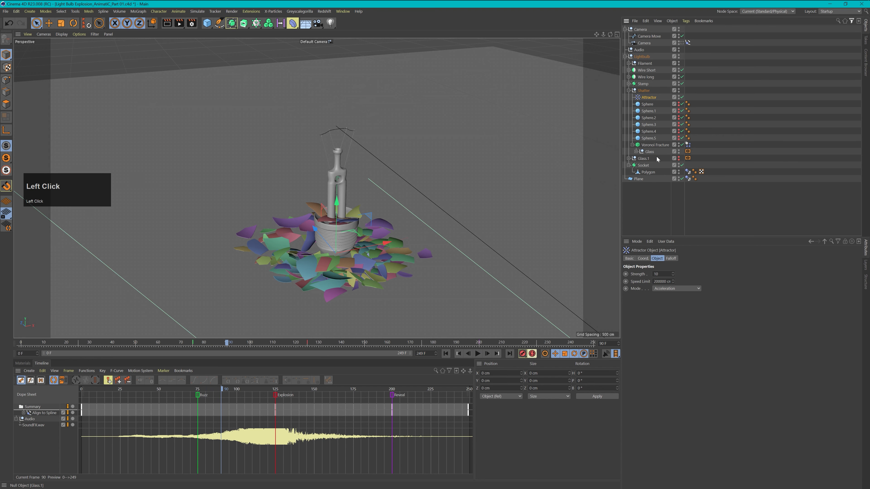
Set the Attractor's strength to 1000 and replay the simulation from the first frame.
left_click(656, 274)
type("1000")
left_click(680, 335)
left_click(446, 353)
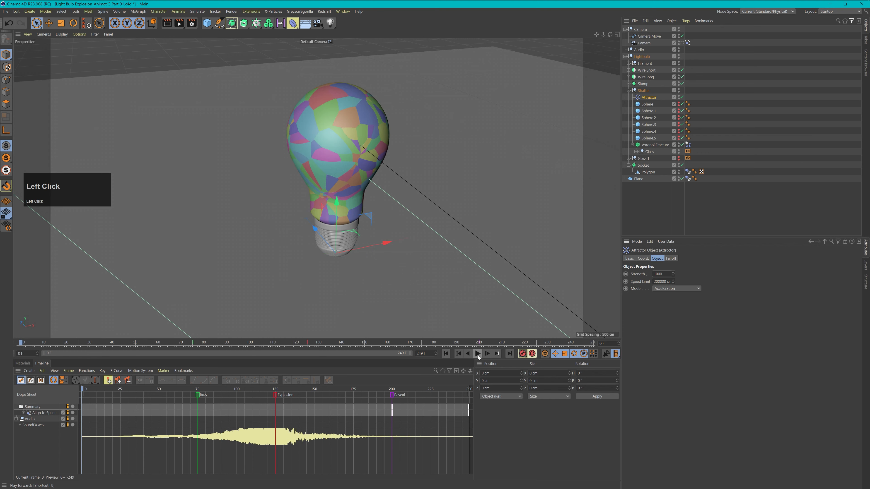
left_click(478, 354)
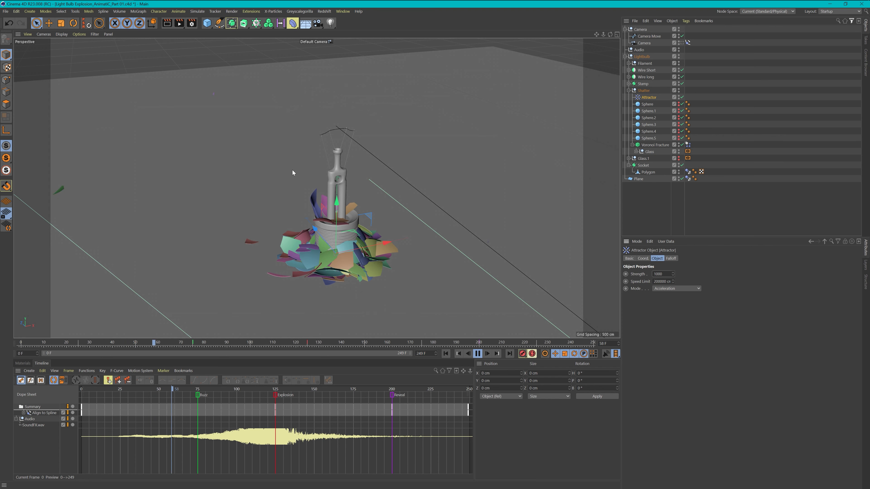
Replay the simulation from the start, stop it, and raise the Attractor vertically to about 440 cm in Y.
left_click(446, 353)
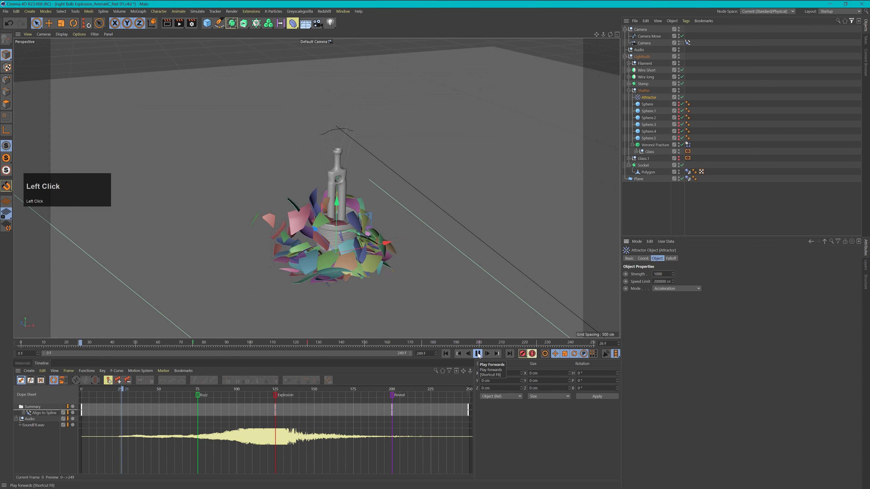
left_click(478, 354)
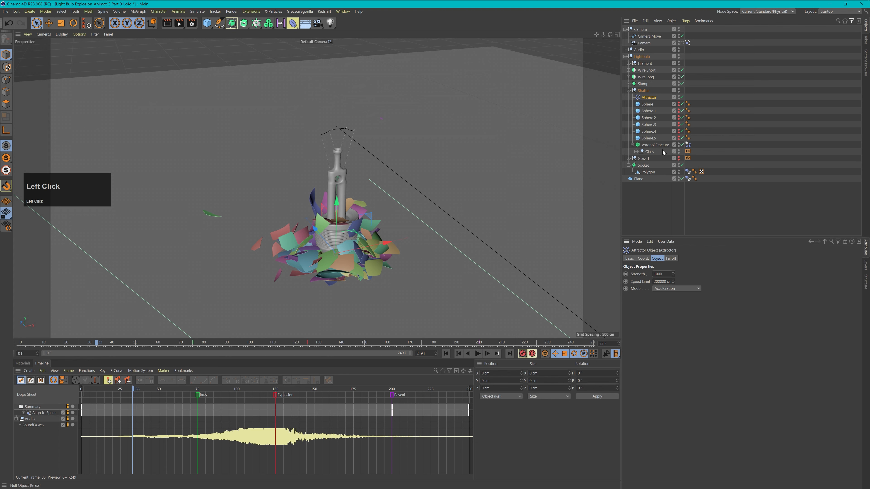
left_click_drag(342, 201, 348, 88)
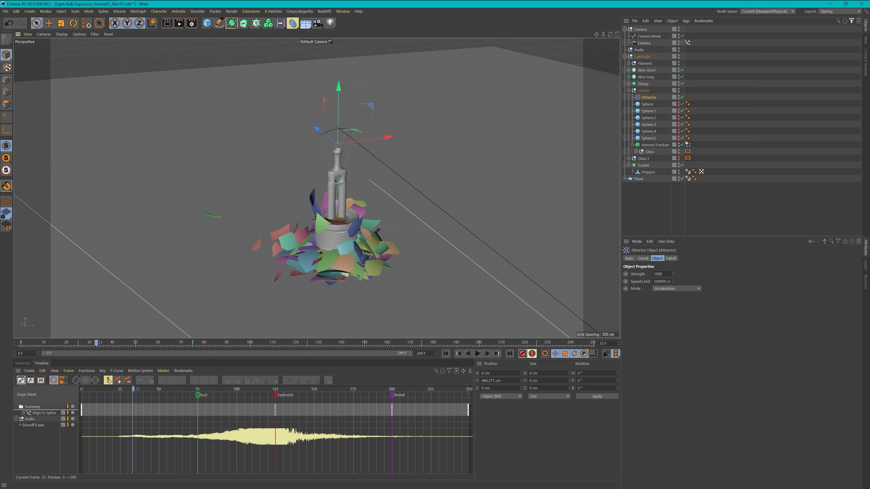
Set the Attractor's strength to -1000 and its mode to Force.
left_click(658, 273)
type("-")
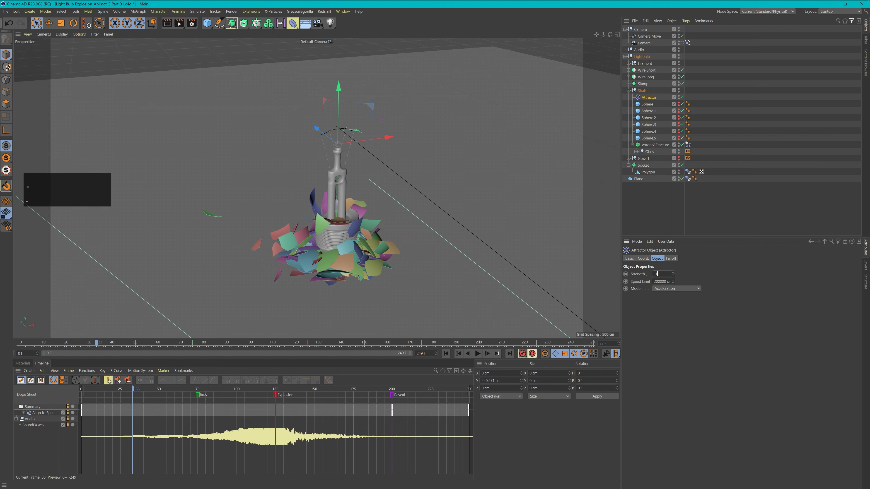
left_click(658, 303)
left_click(665, 290)
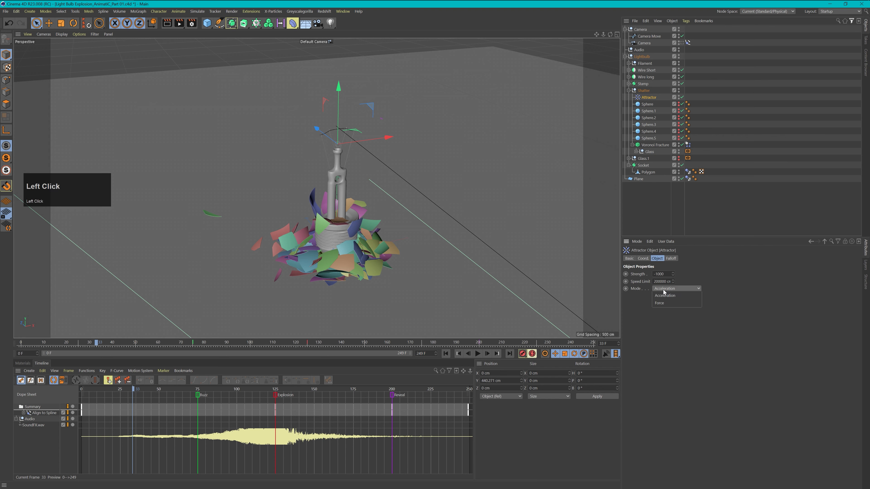
left_click(662, 304)
Replay the simulation several times from the first frame to examine how the shards fly out from a wider view.
left_click(459, 353)
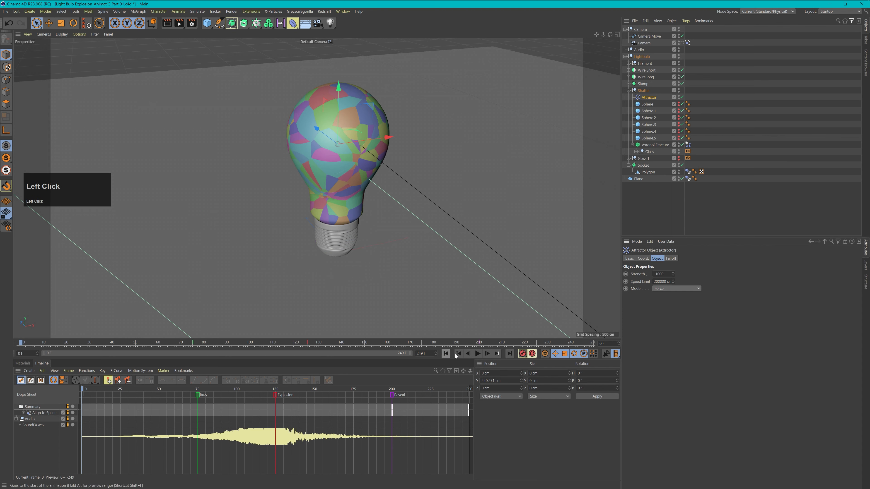
left_click(477, 353)
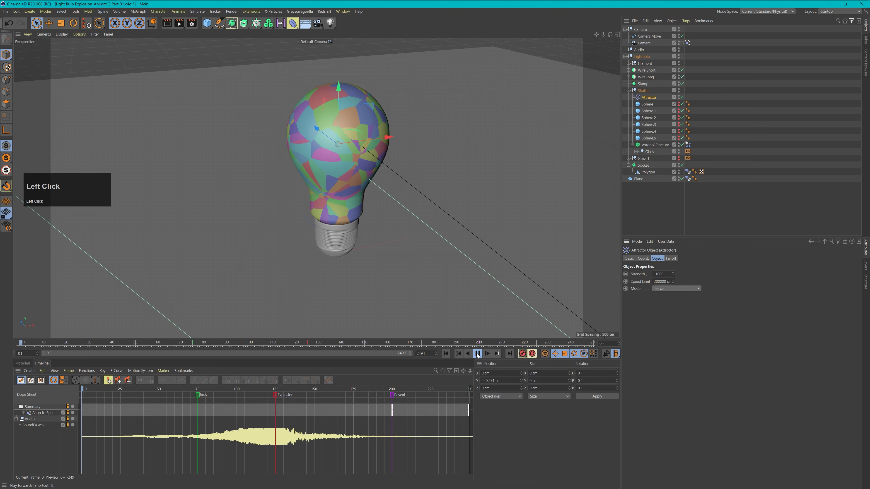
key("2")
left_click_drag(416, 238, 354, 227)
key("1")
key("3")
key("1")
left_click(446, 353)
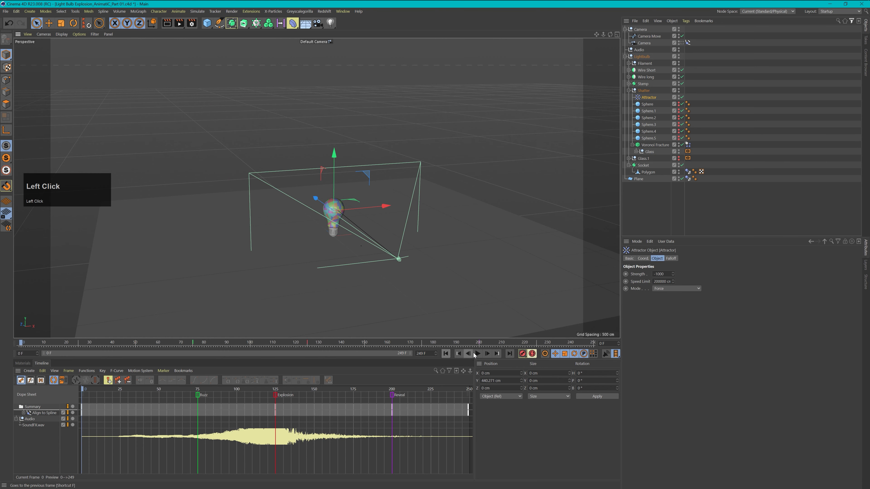
left_click(477, 353)
left_click(477, 353)
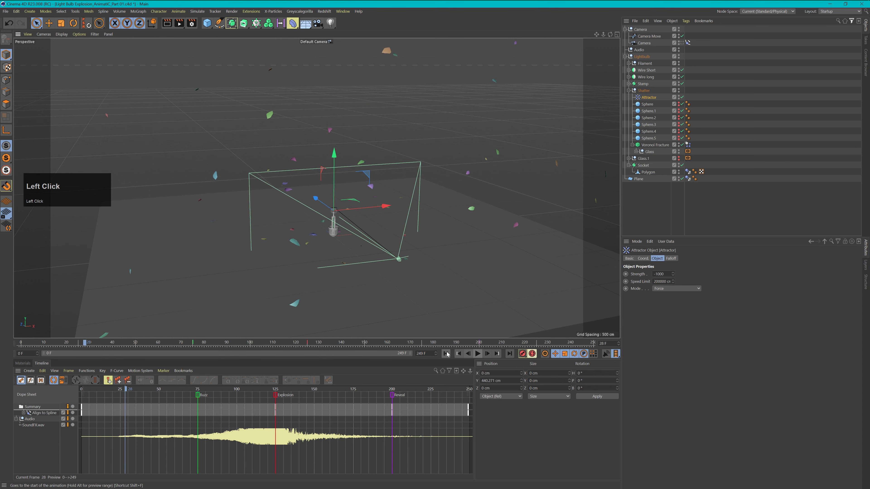
left_click(445, 354)
left_click(477, 354)
left_click(477, 353)
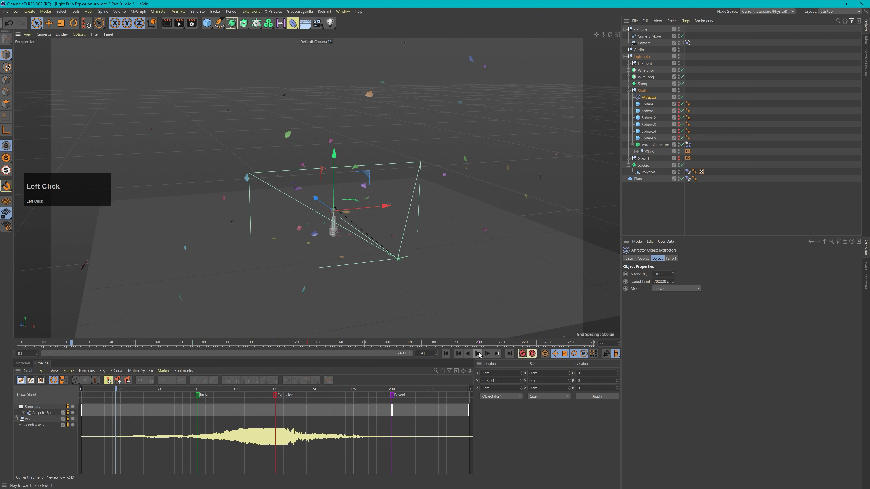
left_click(445, 354)
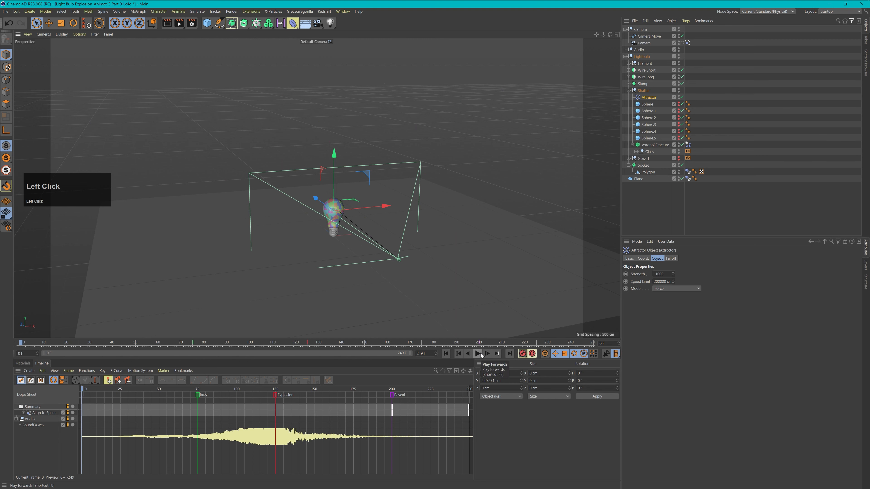
left_click(477, 353)
left_click(477, 354)
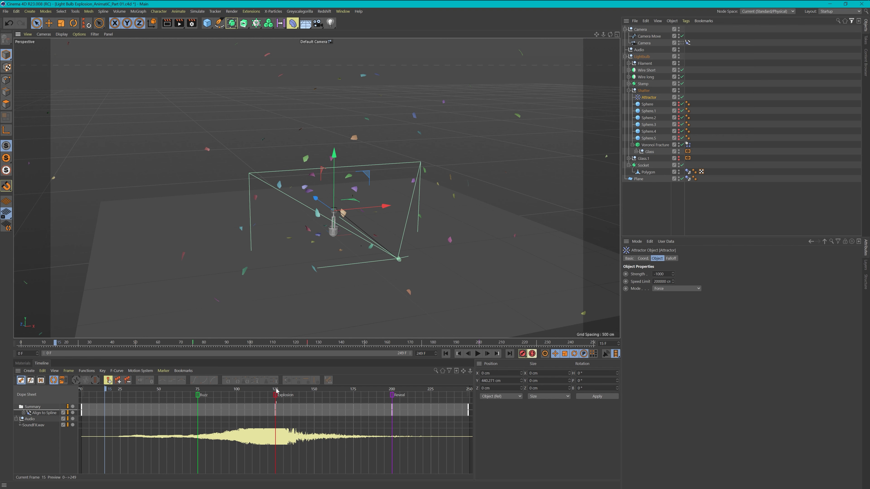
Keyframe the Attractor's strength at 0 on frame 124, just before the Explosion marker.
left_click_drag(106, 390, 276, 389)
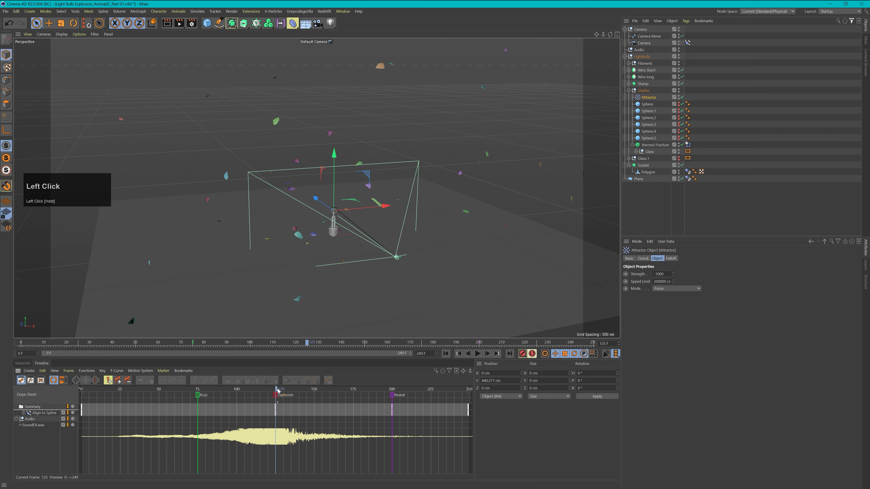
key("f")
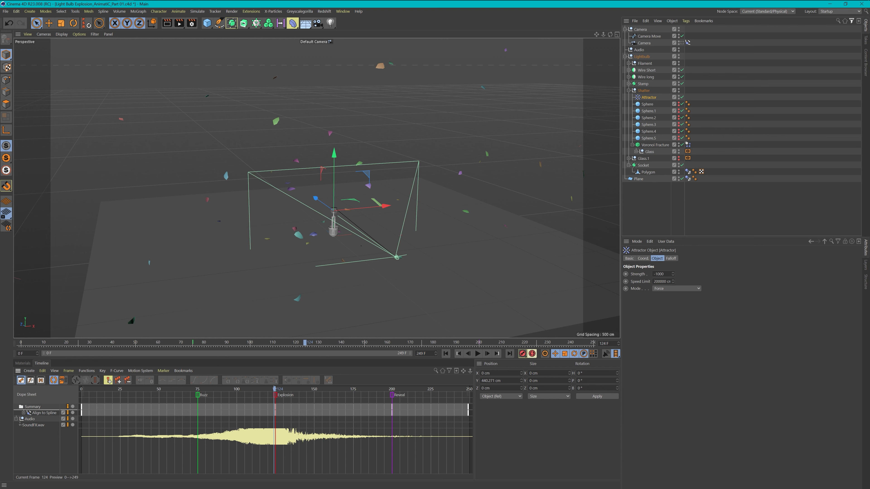
left_click_drag(665, 274, 630, 281)
type("0")
key("Return")
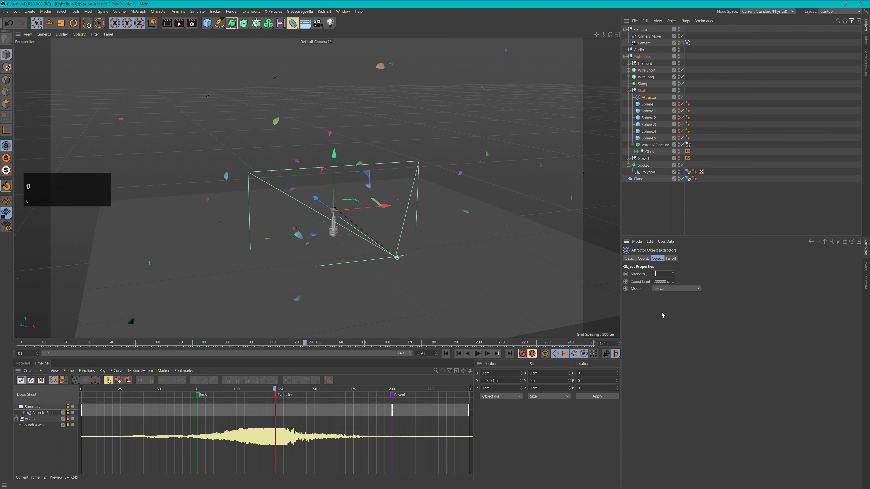
left_click(625, 274, "ctrl")
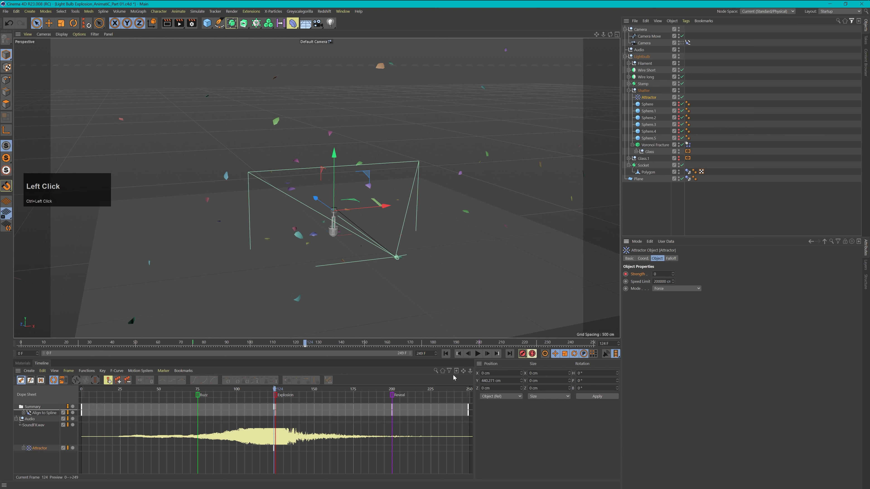
Keyframe the Attractor's strength at -1000 on frame 125.
key("g")
left_click(655, 274)
type("-1000")
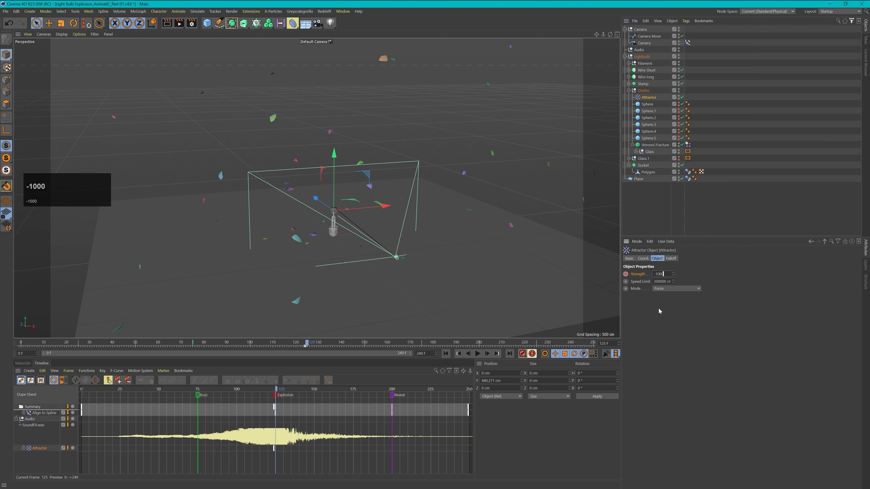
left_click(659, 312)
left_click(627, 274, "ctrl")
Advance to frame 127 and keyframe the Attractor's strength at 0.
key("g")
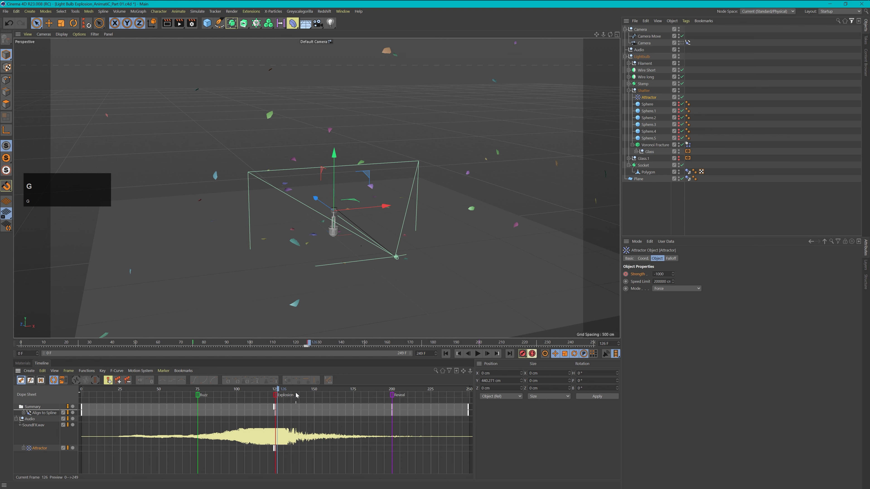
key("g")
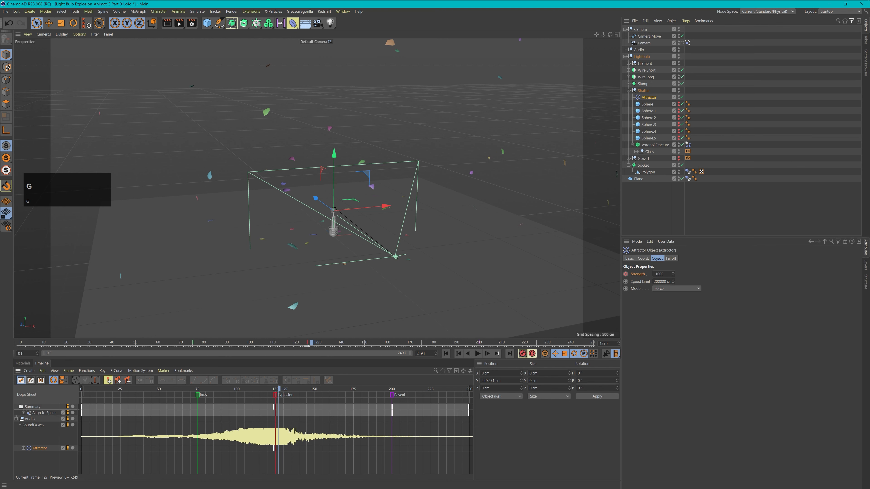
double_click(659, 274)
type("0")
left_click(661, 341)
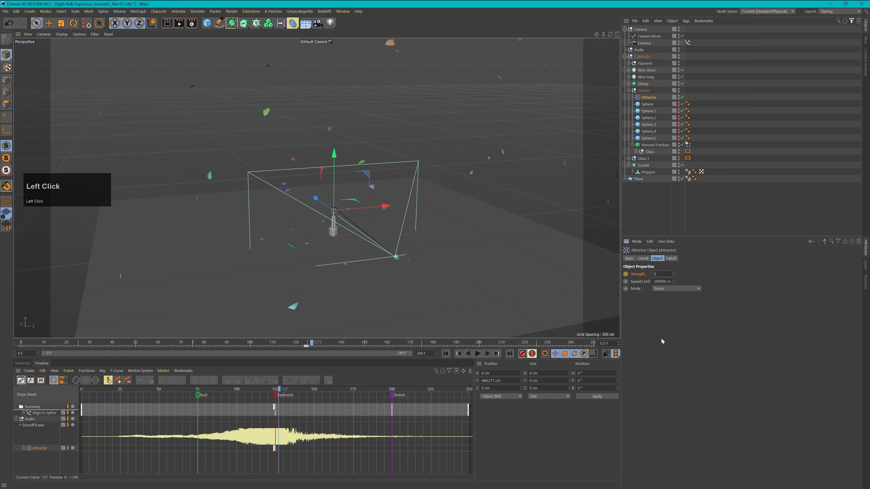
left_click(625, 275, "ctrl")
Start the preview range at frame 122 and replay the simulation to check the timed explosion.
left_click_drag(48, 354, 228, 363)
left_click(478, 353)
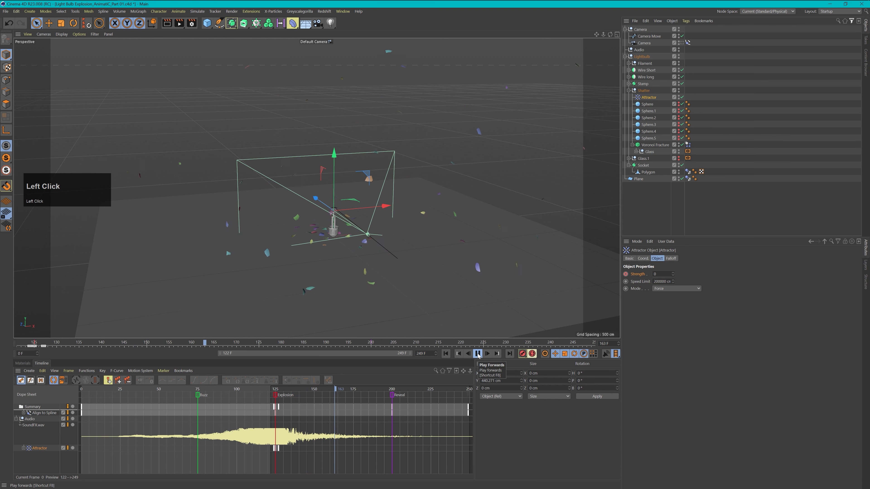
left_click(477, 354)
left_click(445, 354)
left_click(478, 354)
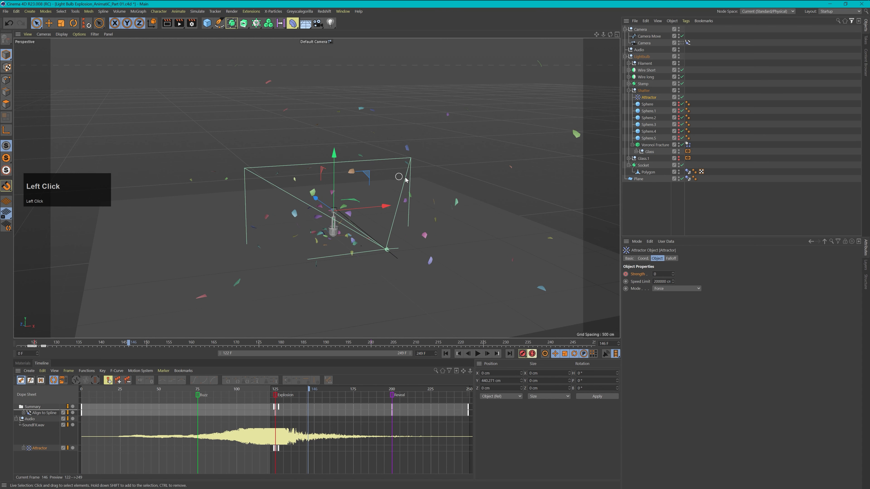
left_click(446, 355)
left_click(477, 354)
left_click(477, 354)
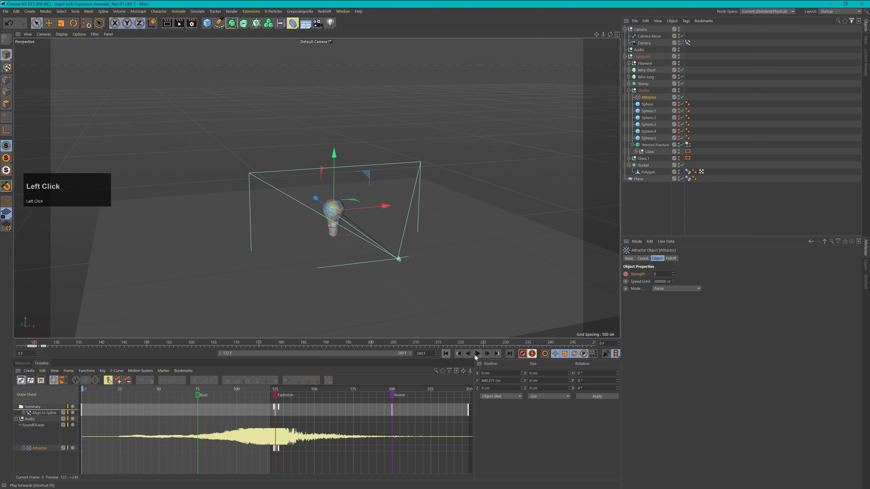
left_click(478, 354)
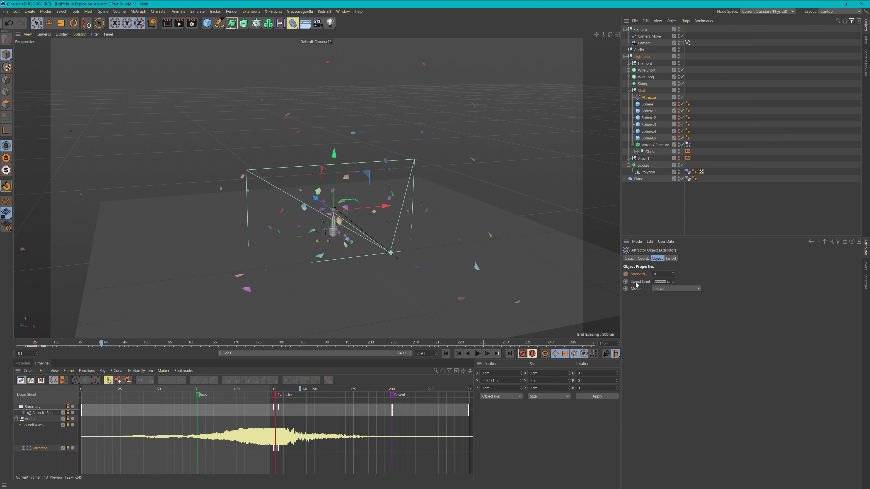
Set the Attractor's speed limit to 5 cm and replay the simulation to test its effect on the shards.
left_click(662, 281)
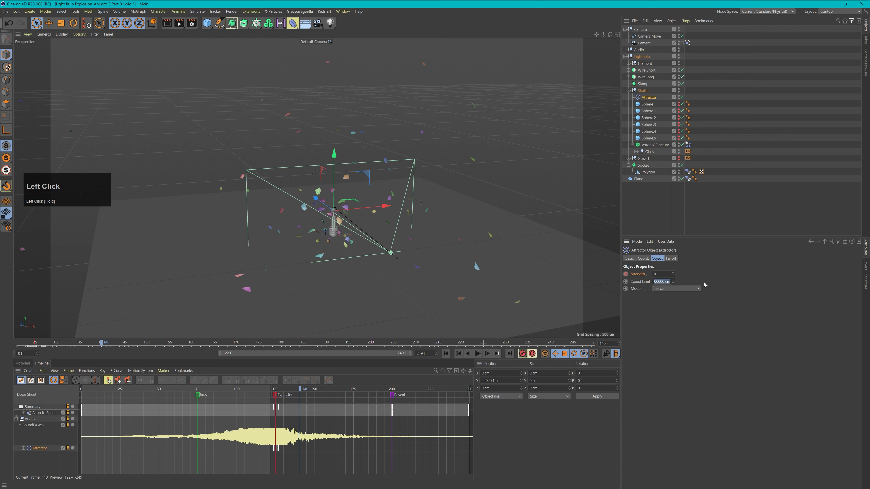
type("5")
left_click(670, 304)
left_click(446, 353)
left_click(478, 354)
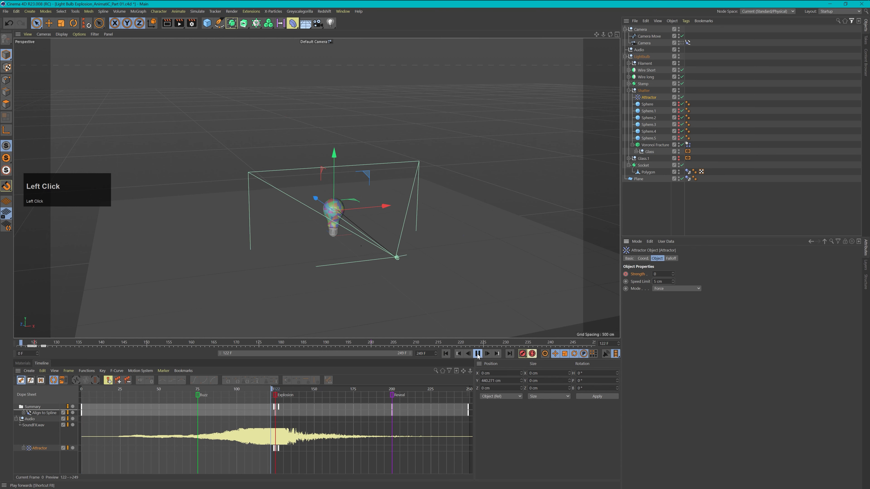
left_click(478, 354)
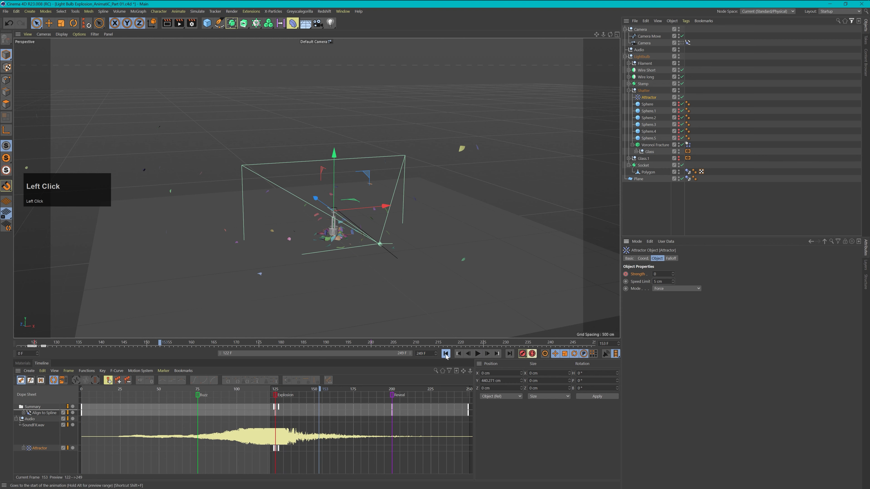
left_click(446, 353)
left_click(478, 353)
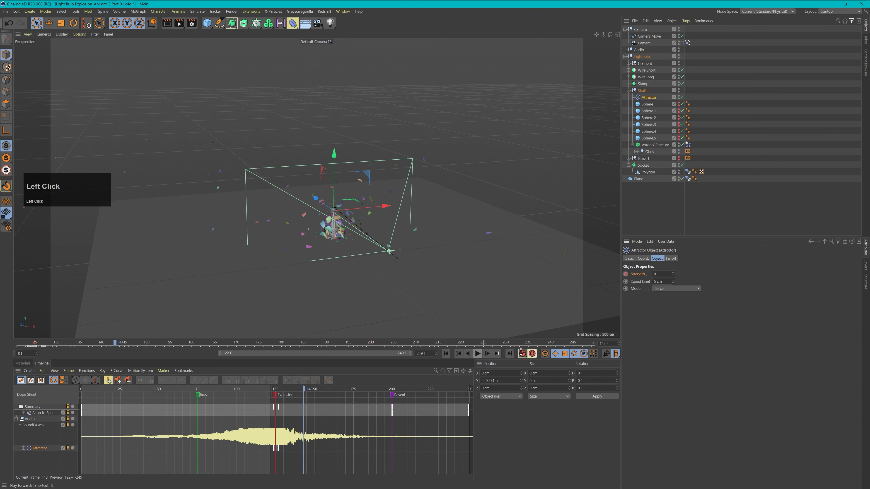
Set the Attractor's speed limit to 1000 cm and play the simulation from the start.
left_click_drag(663, 282, 626, 289)
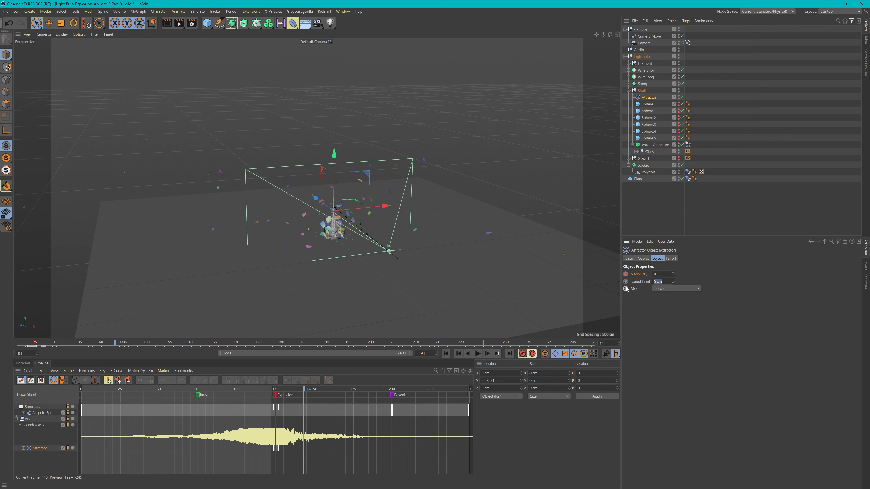
type("1000")
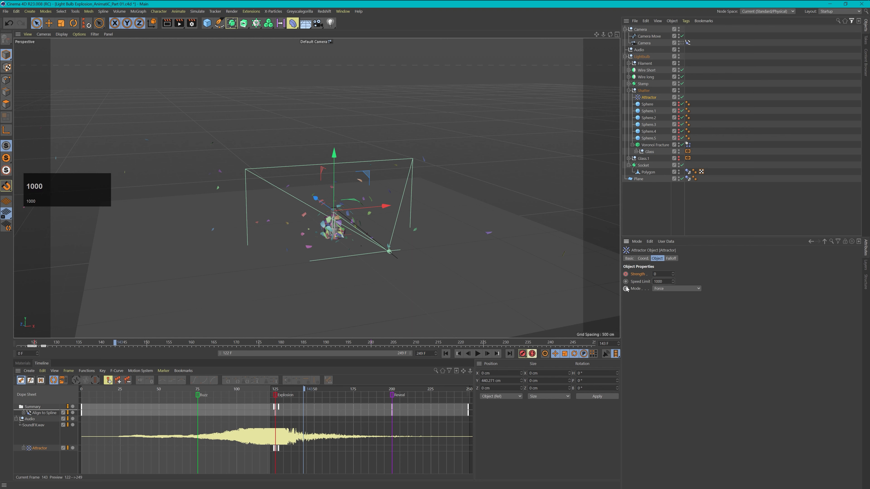
left_click(626, 288)
left_click(446, 353)
left_click(477, 353)
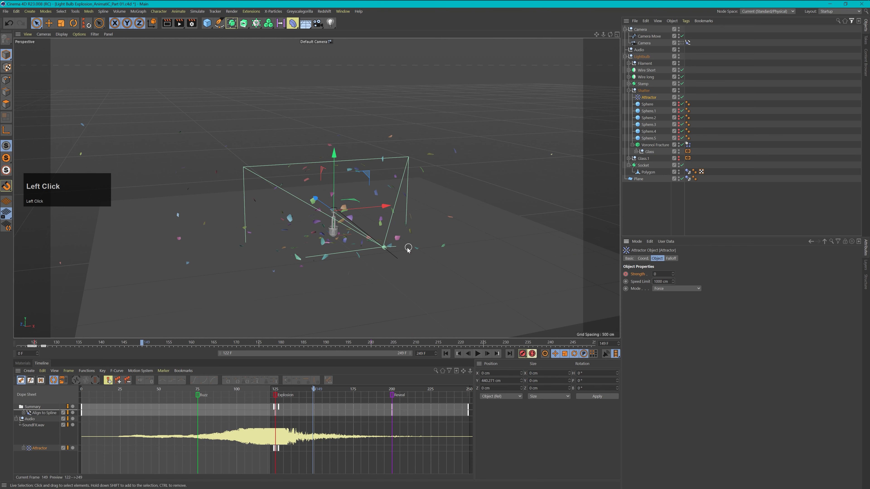
Replay the explosion repeatedly from the start to examine the spread of the shards.
left_click(445, 354)
left_click(477, 354)
left_click(478, 353)
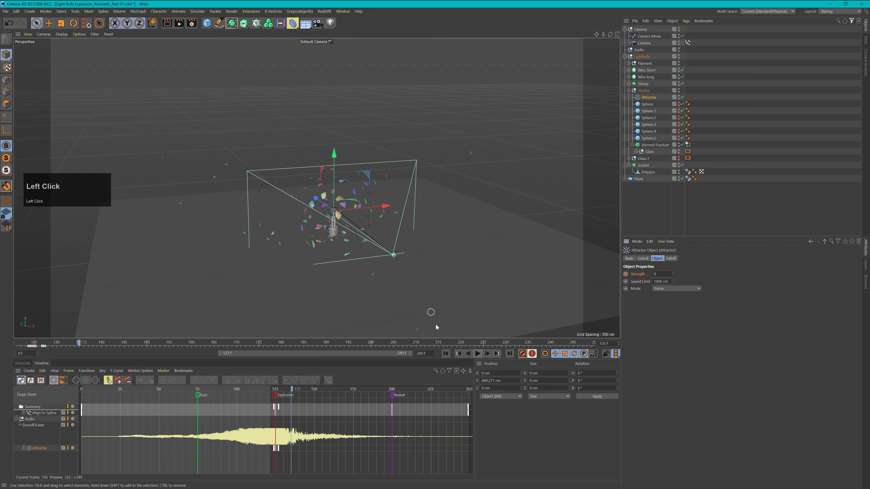
left_click(456, 354)
left_click(477, 353)
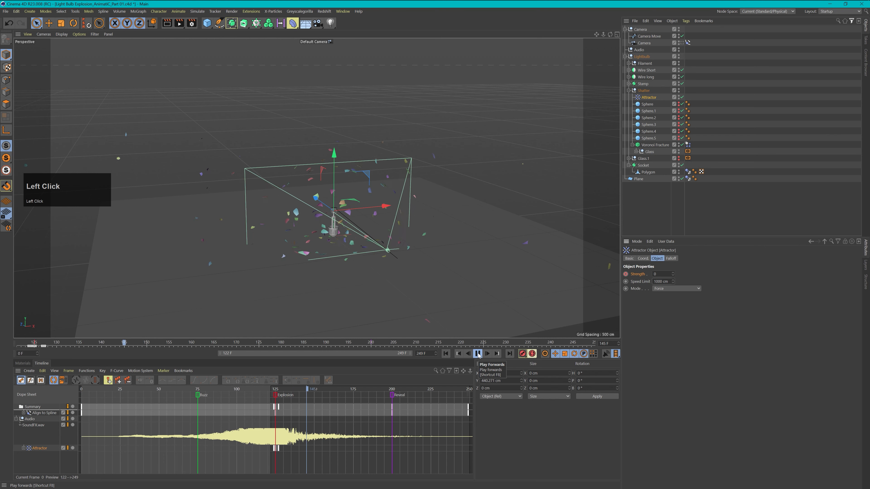
left_click(477, 353)
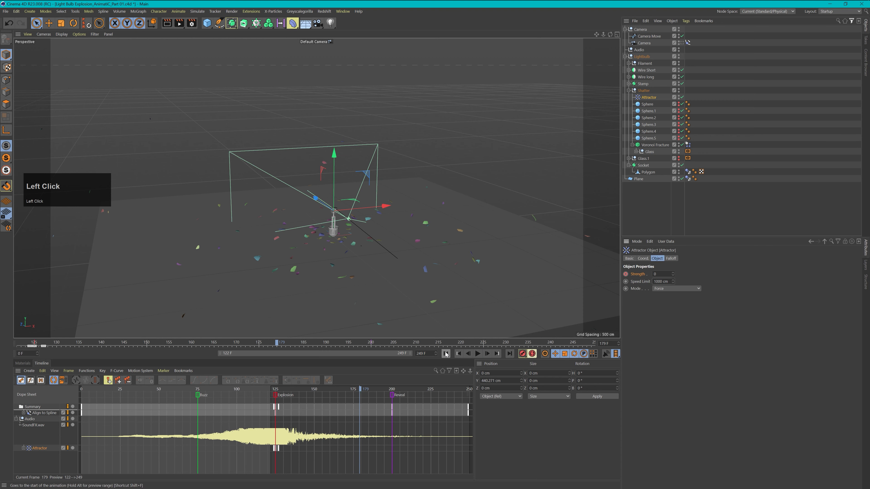
left_click(446, 354)
left_click(478, 353)
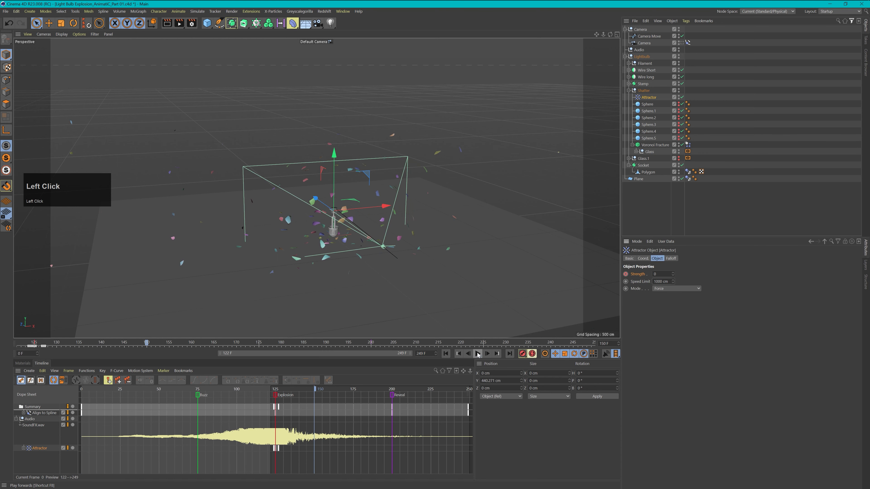
Switch the viewport to the scene Camera and replay the explosion through it from the start.
left_click(478, 354)
left_click(682, 43)
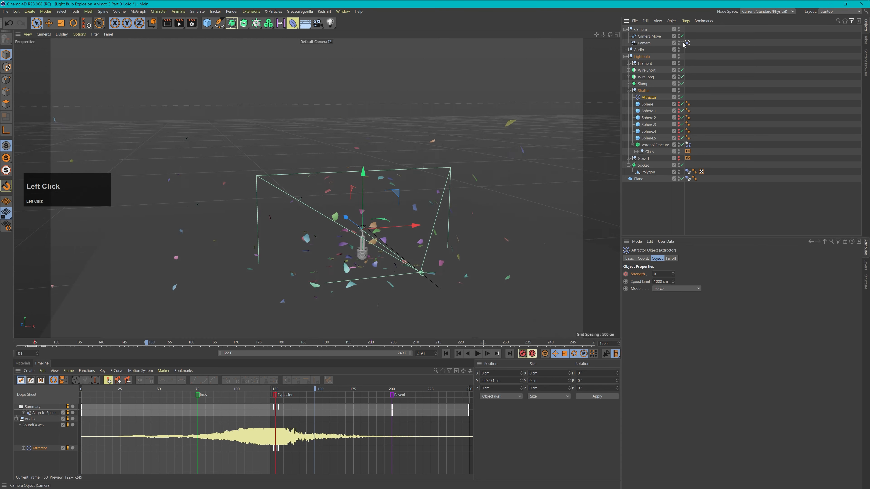
left_click(446, 354)
left_click(478, 353)
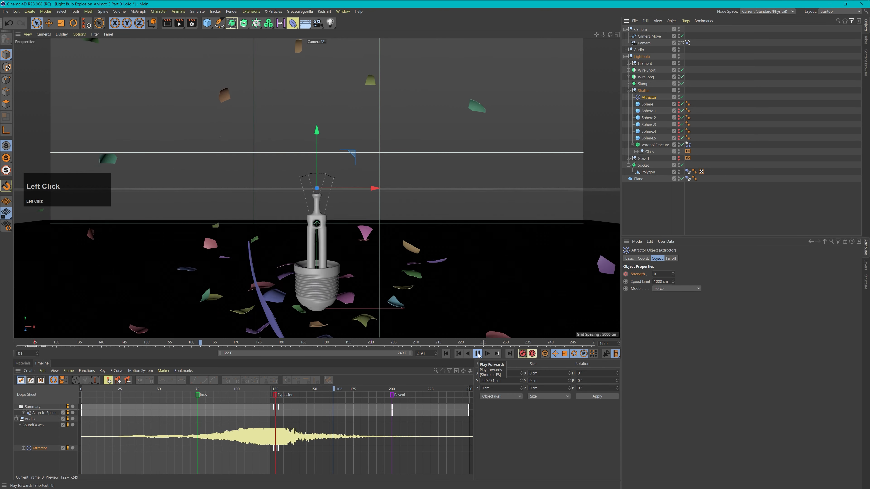
left_click(478, 353)
left_click(476, 354)
key("F8")
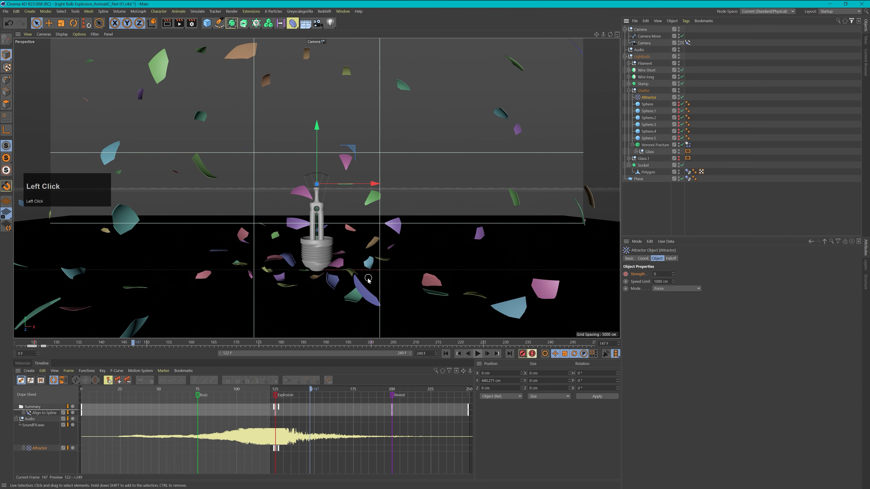
Play and pause the explosion repeatedly in the camera view to examine how the shards fly through the frame.
left_click(480, 355)
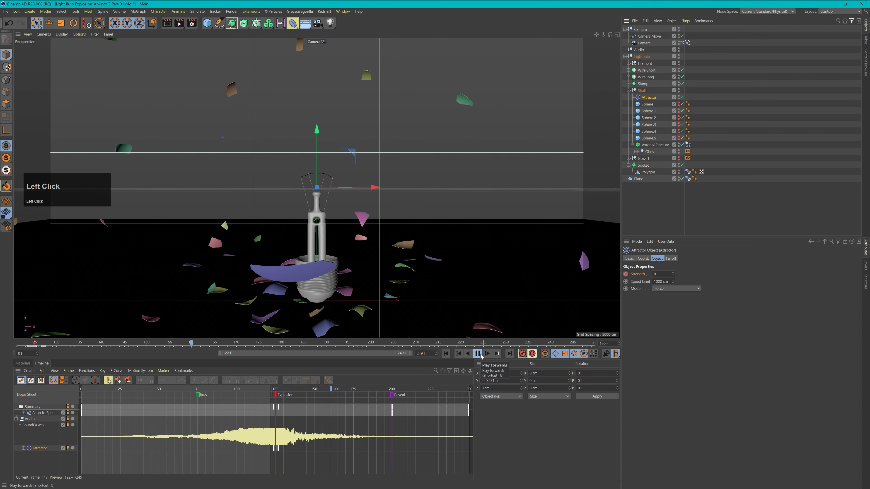
left_click(479, 355)
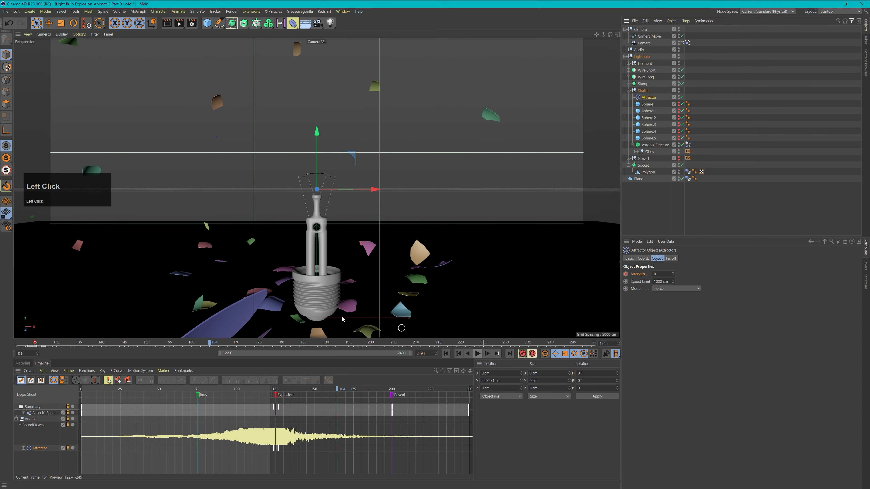
left_click(477, 354)
left_click(477, 354)
left_click(458, 354)
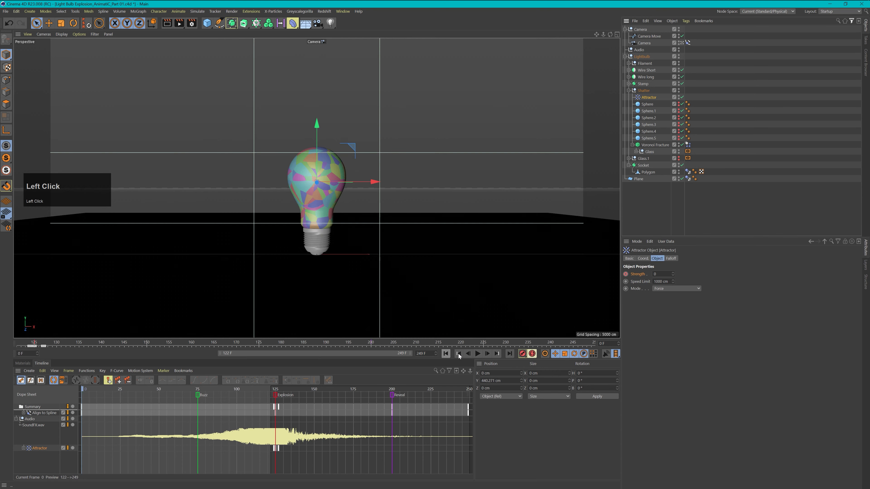
left_click(477, 354)
left_click(478, 354)
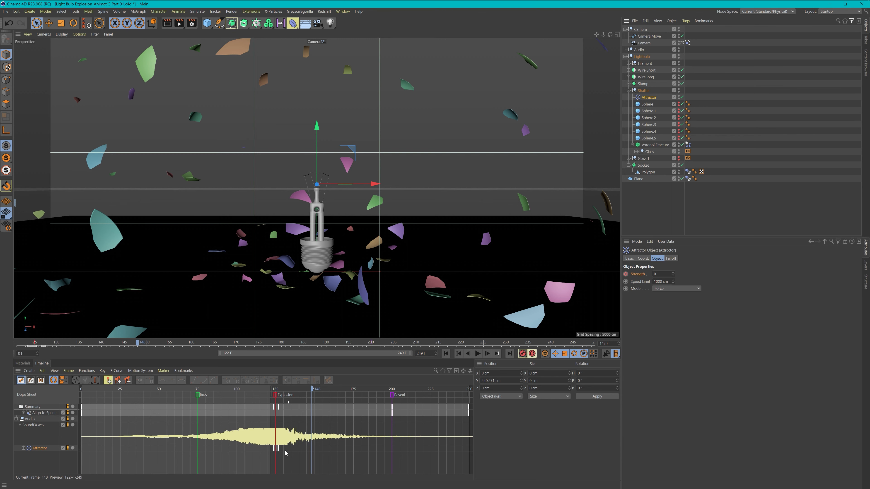
Collapse the SoundFX waveform in the timeline and move the Attractor's last strength keyframe to frame 126.
left_click(20, 425)
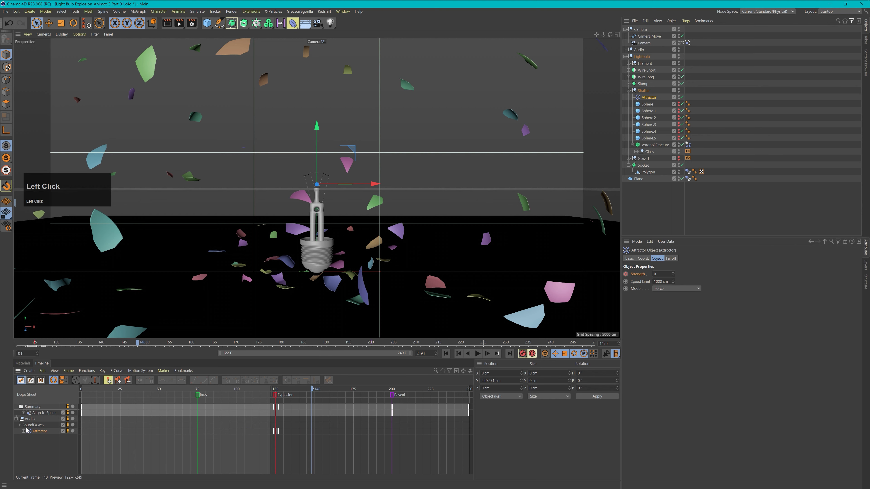
left_click(46, 434)
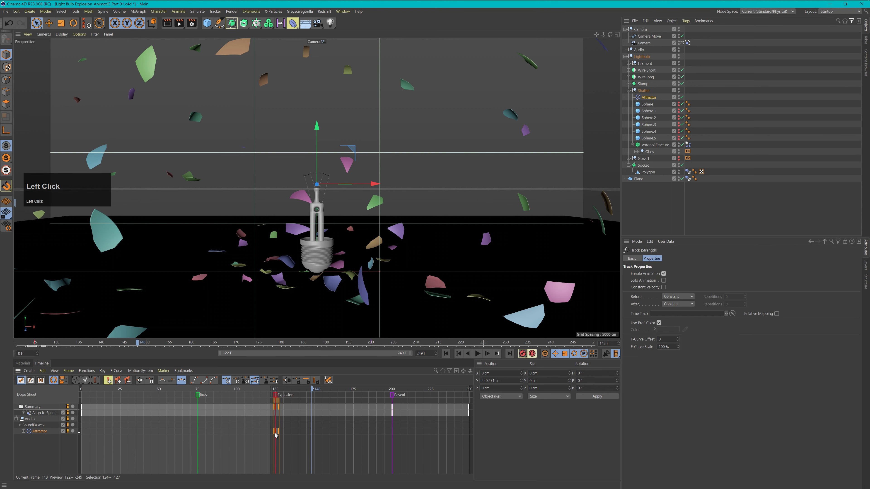
key("2")
left_click_drag(274, 433, 145, 443)
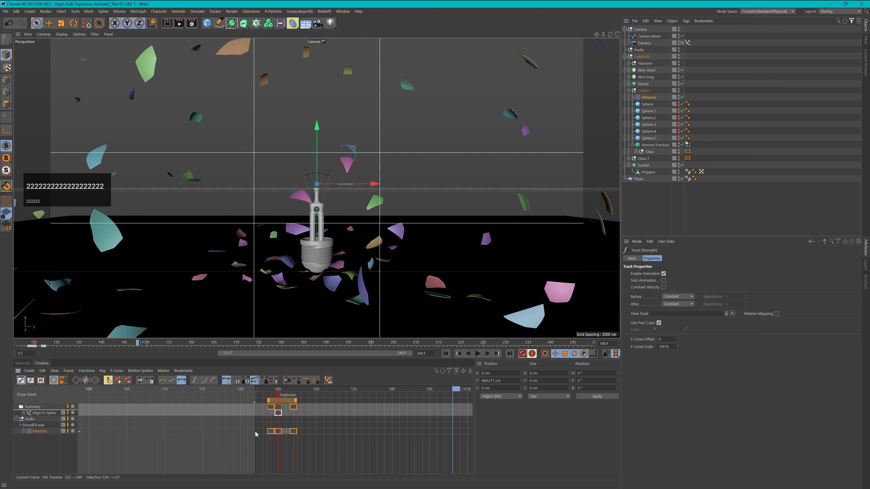
left_click(293, 431)
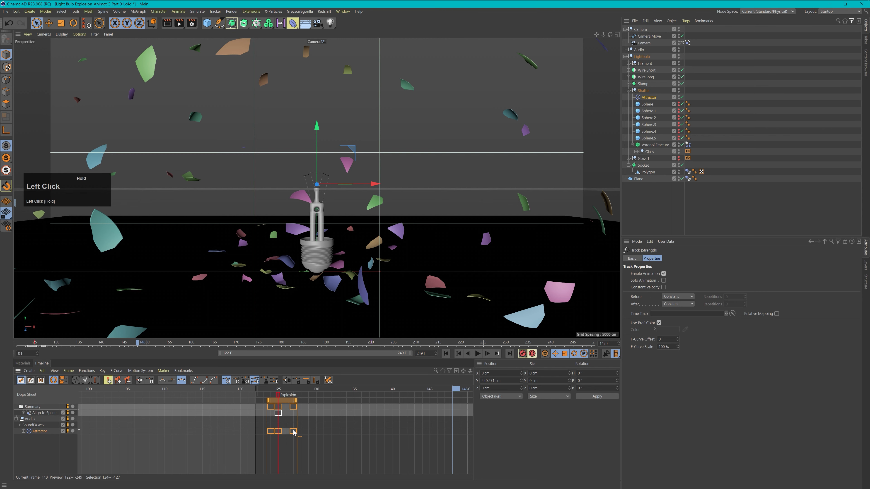
left_click(294, 408)
left_click_drag(294, 403, 279, 431)
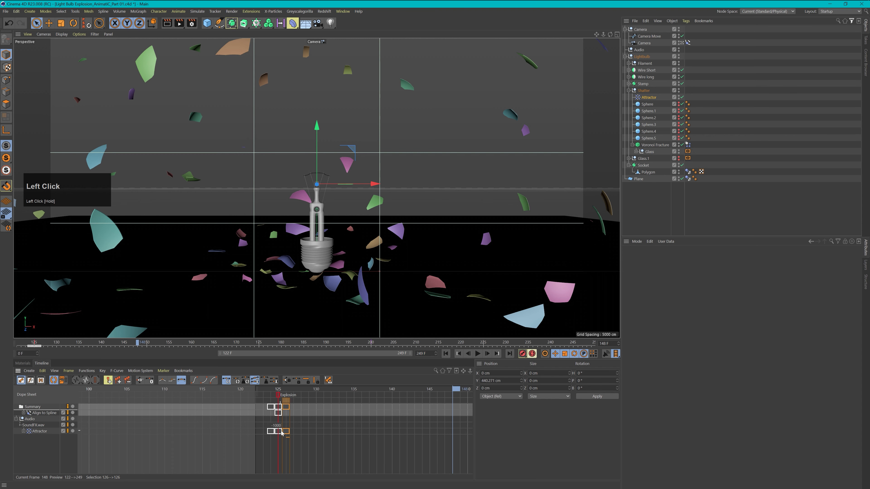
Replay the simulation in the camera view to check the shortened Attractor burst, and return to the start.
left_click(478, 354)
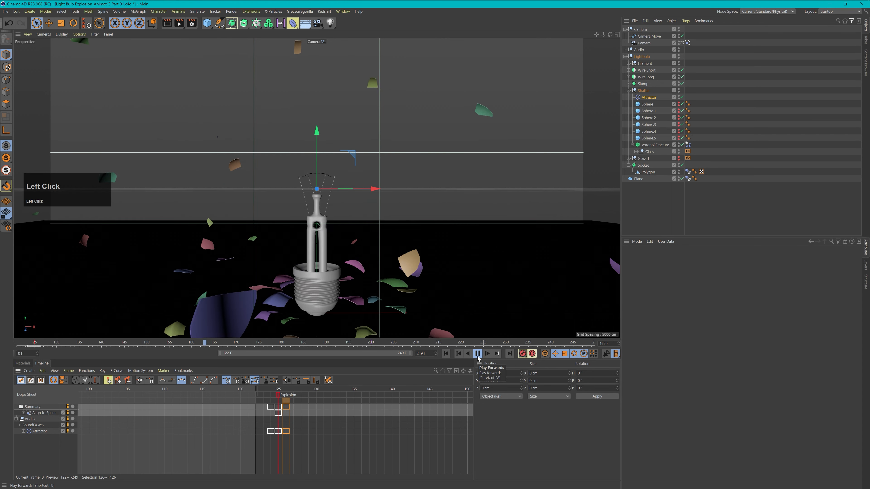
left_click(476, 355)
left_click(477, 354)
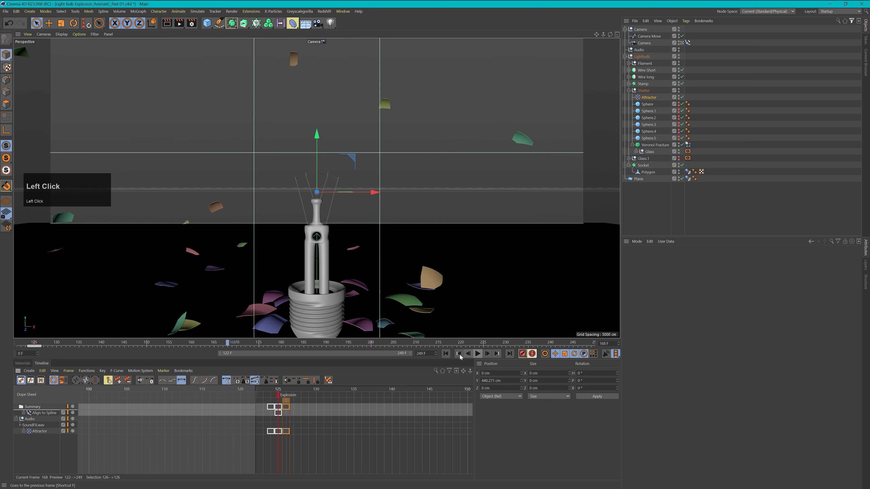
left_click(478, 354)
left_click(446, 354)
left_click(477, 354)
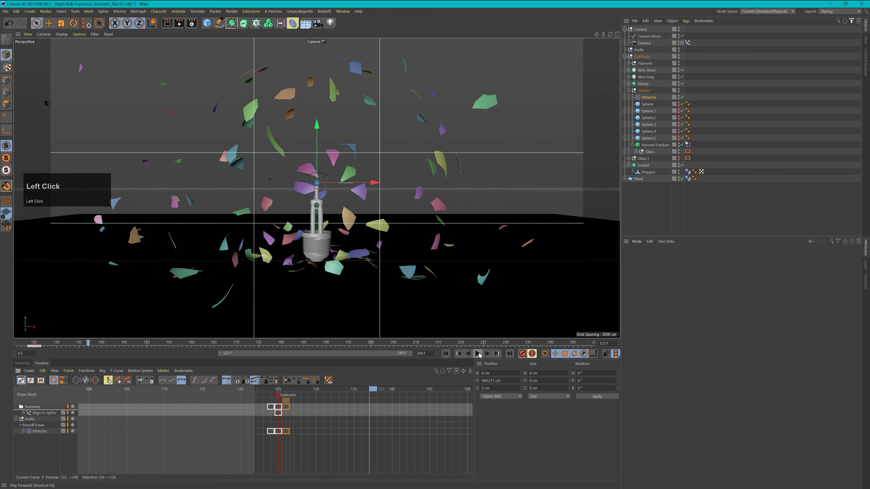
left_click(477, 354)
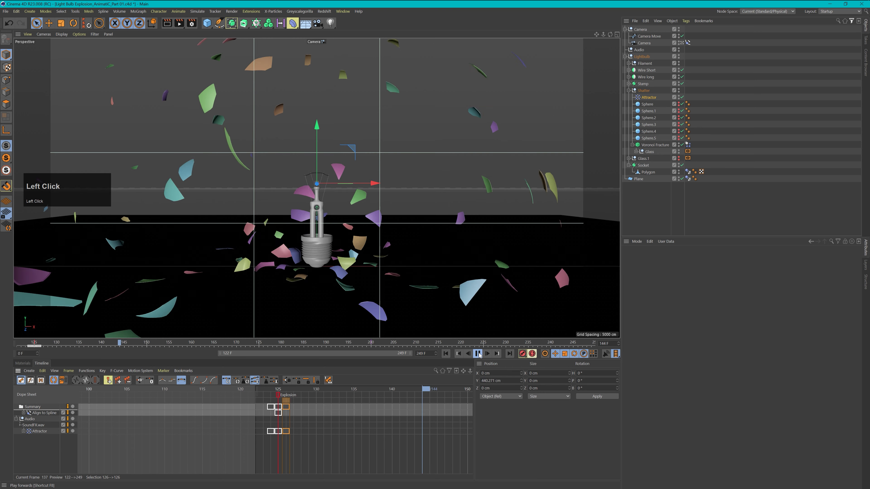
left_click(478, 354)
left_click(447, 354)
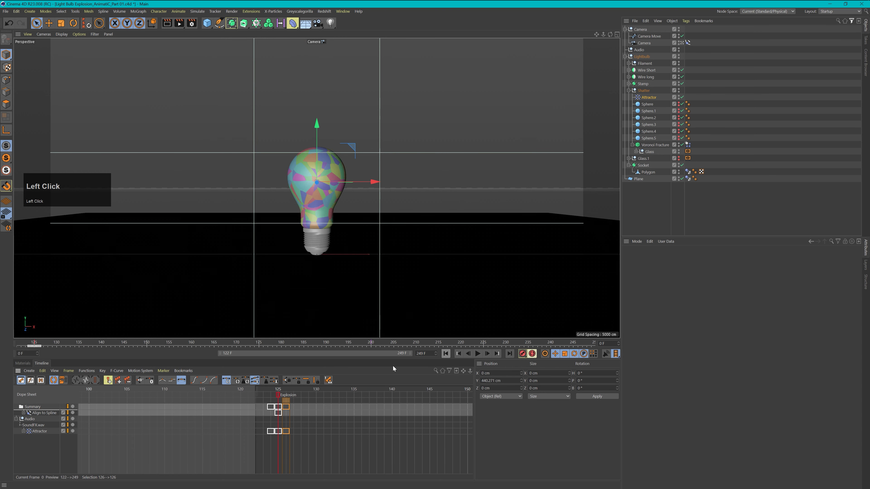
Set the Attractor's strength keyframe at frame 125 to -750 and replay the explosion from the start.
left_click(279, 432)
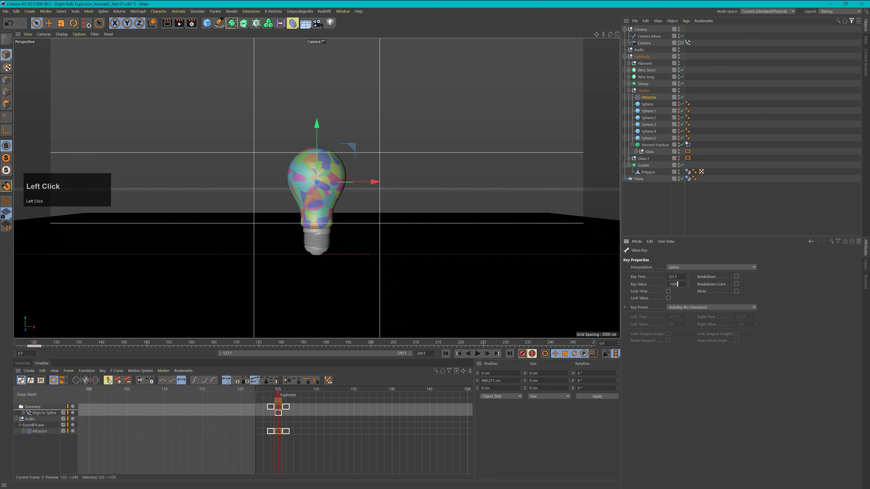
type("-750")
left_click(478, 354)
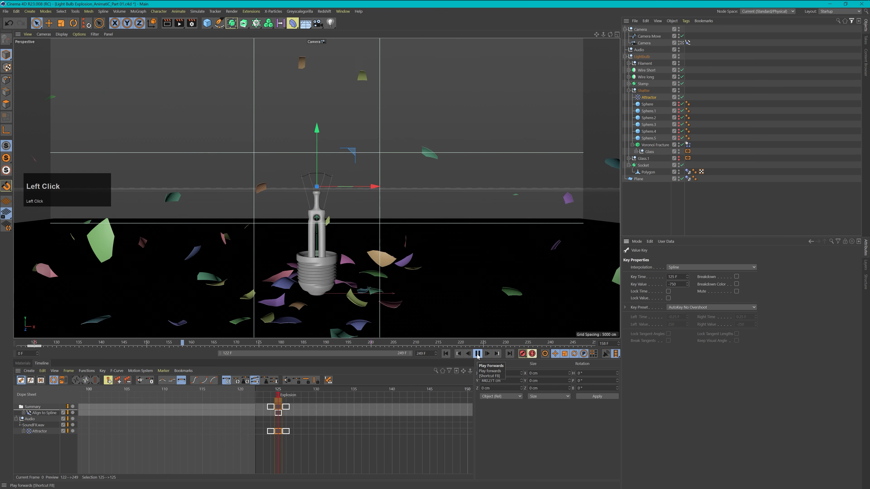
left_click(477, 353)
left_click(445, 353)
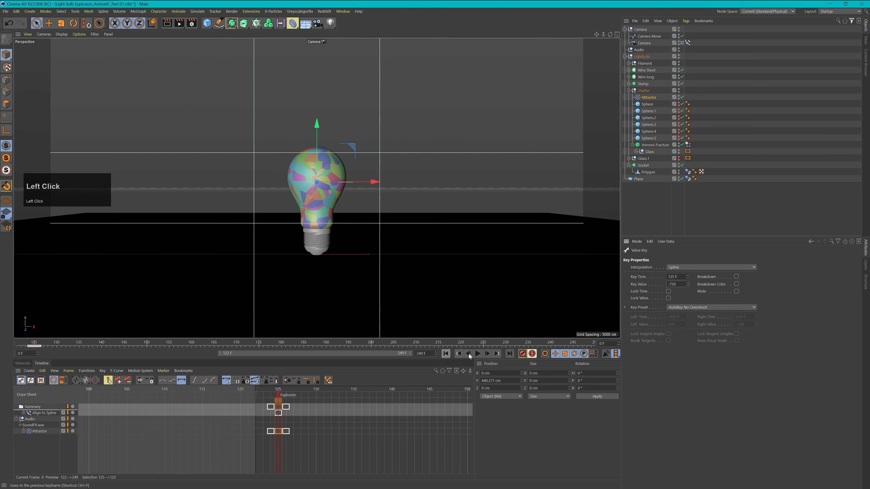
left_click(477, 353)
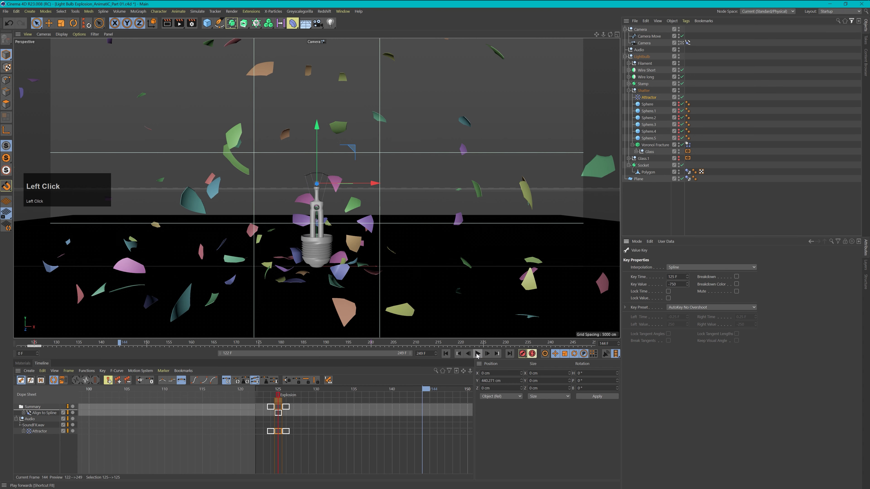
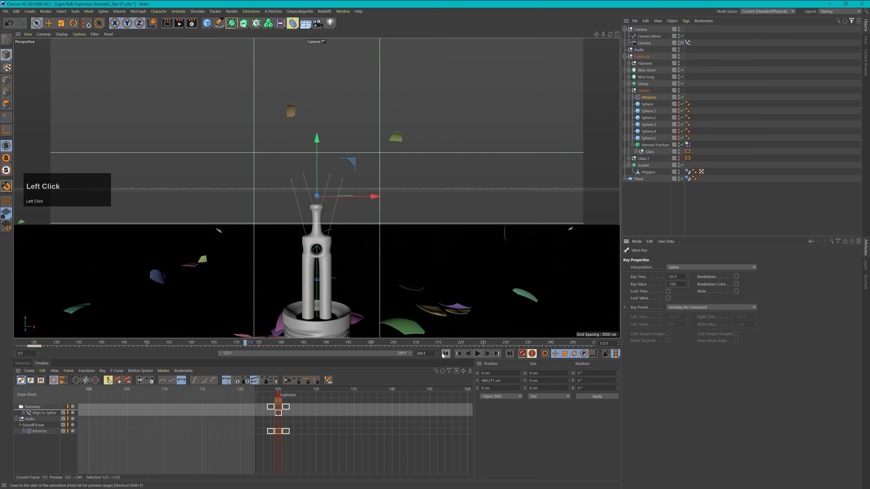
left_click(445, 353)
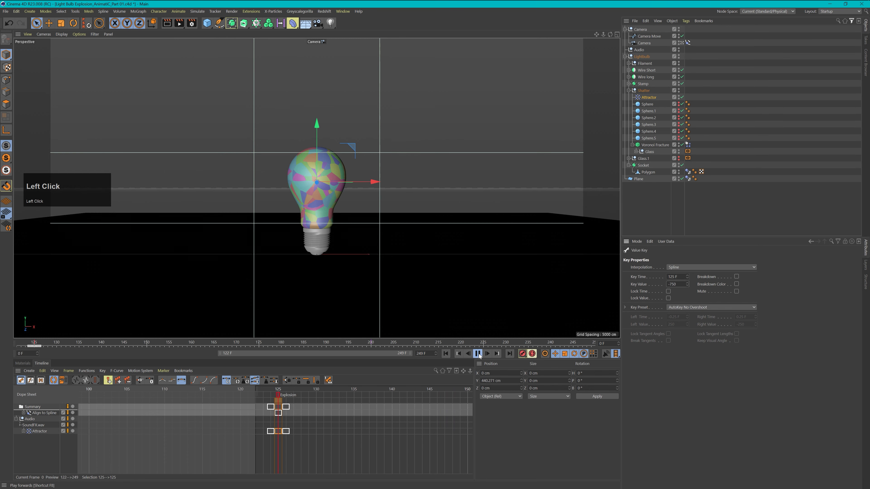
left_click(478, 354)
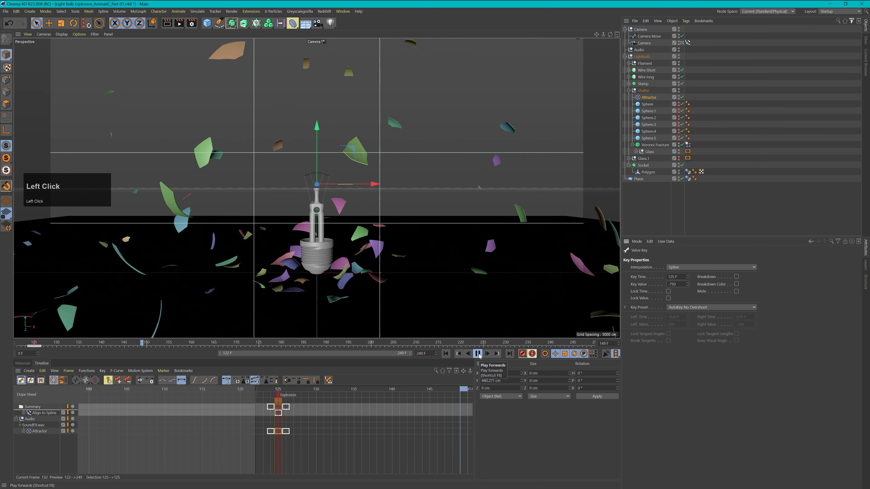
left_click(478, 353)
left_click(446, 353)
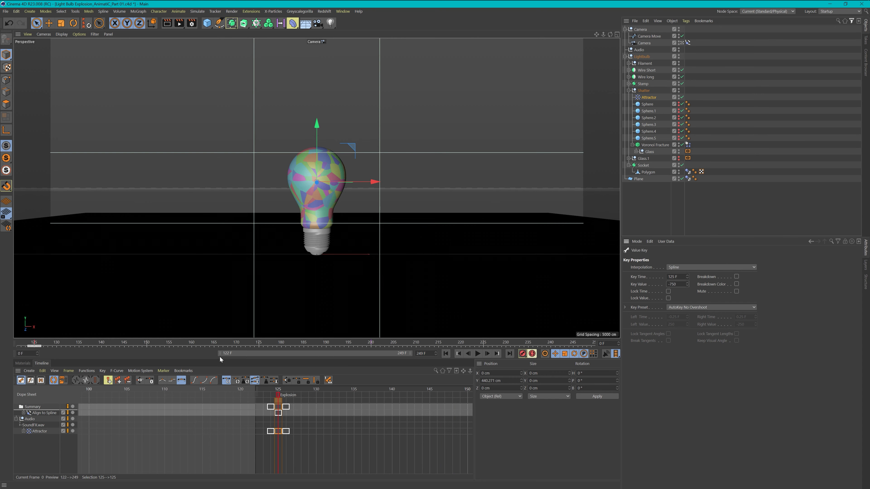
Extend the preview range back to frame 0 and play the full simulation from the start.
left_click_drag(223, 355, 37, 359)
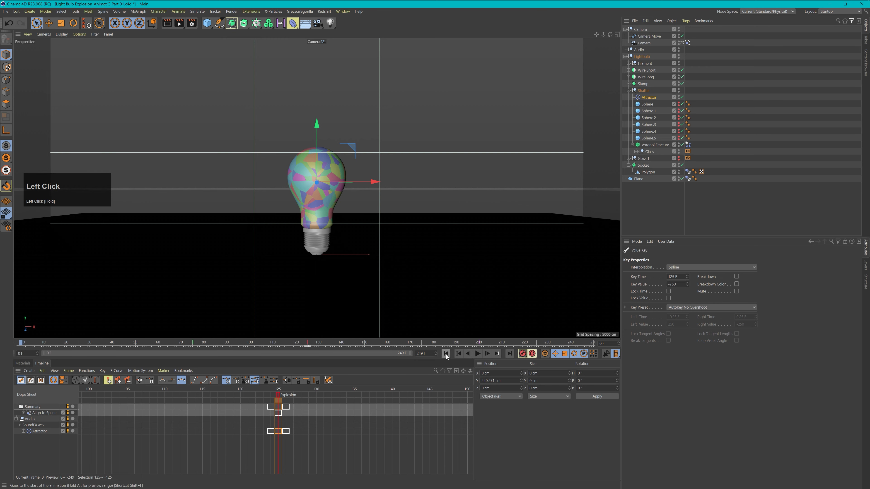
left_click(478, 353)
left_click(478, 353)
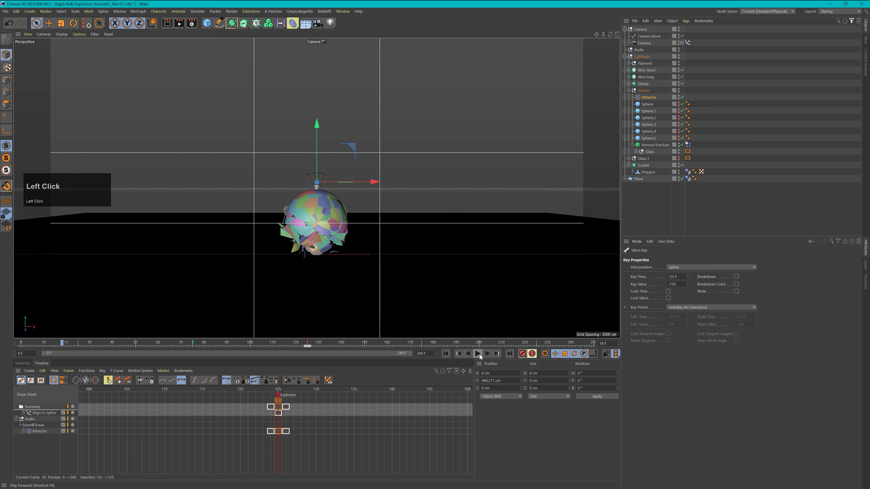
left_click(446, 355)
left_click(478, 354)
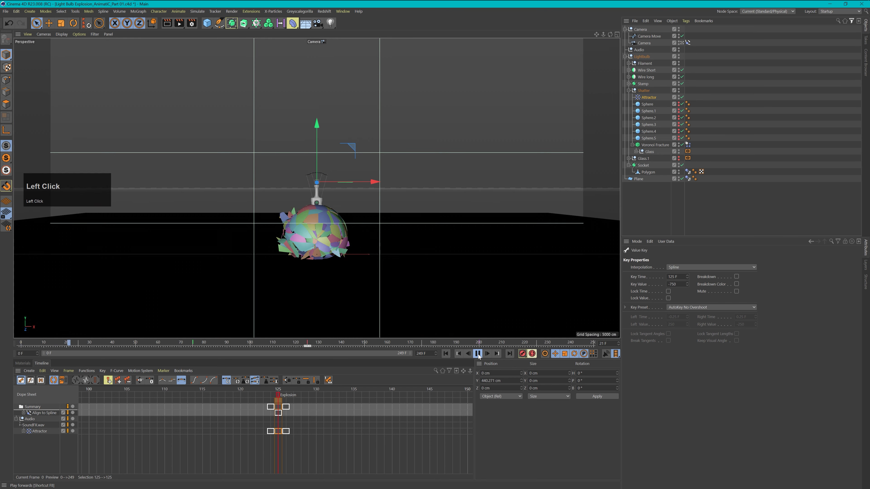
left_click(478, 354)
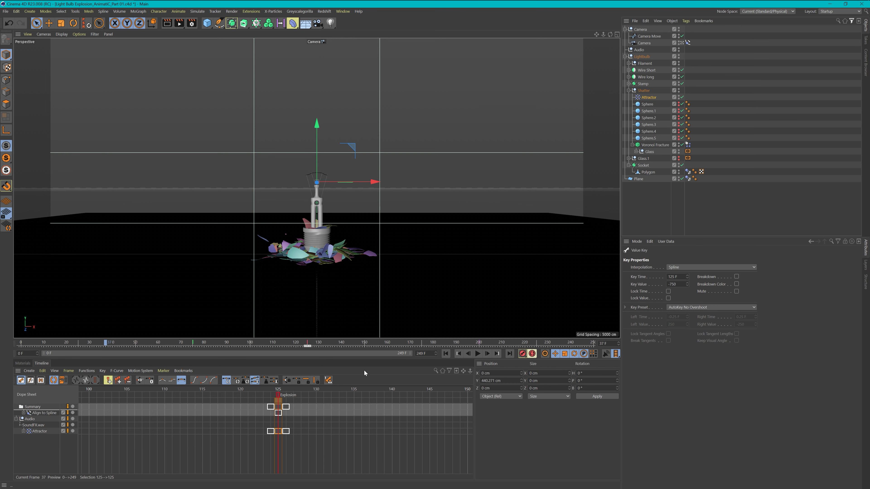
Disable the Voronoi Fracture's Dynamics Body tag at frame 124 and keyframe its Enabled state there.
left_click(687, 144)
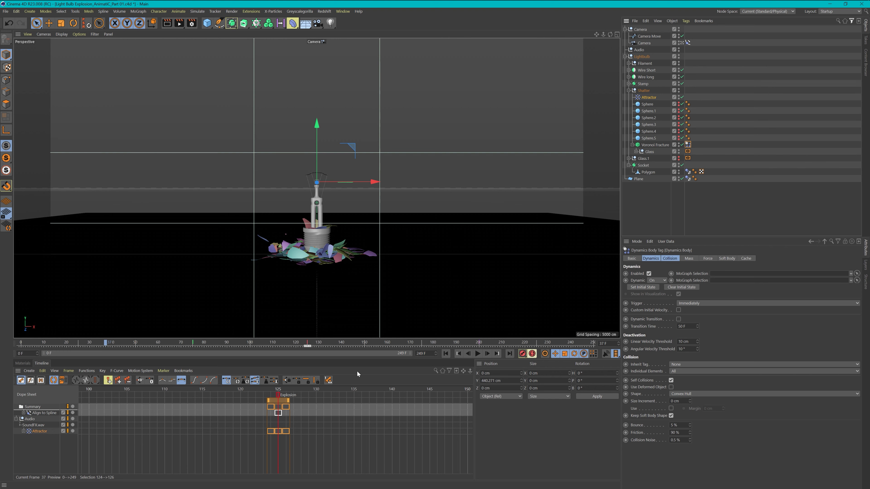
left_click(278, 390)
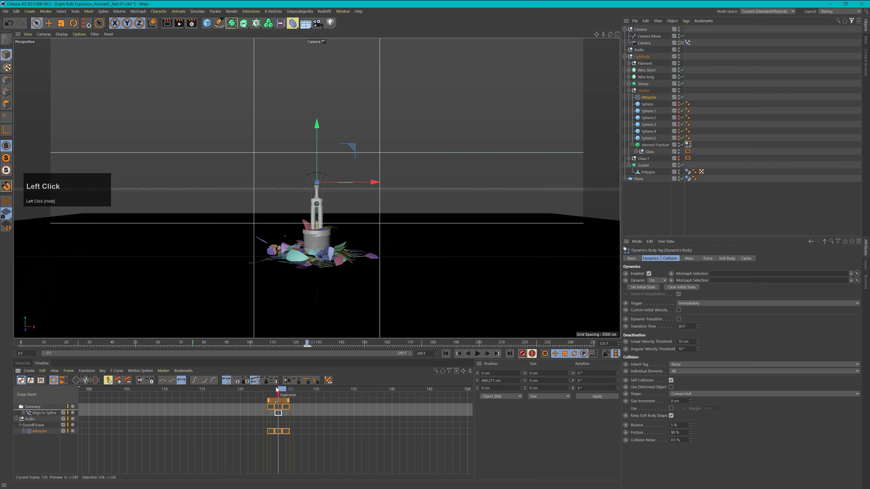
key("g")
key("f")
key("f")
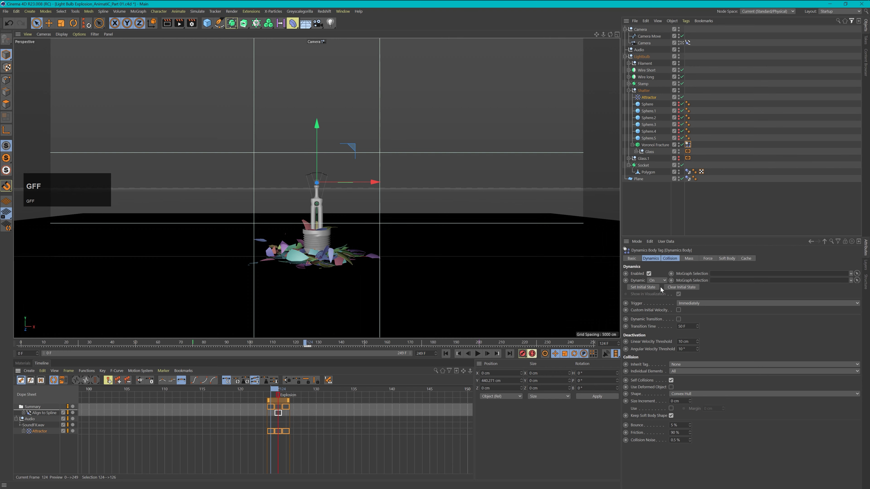
left_click(649, 274)
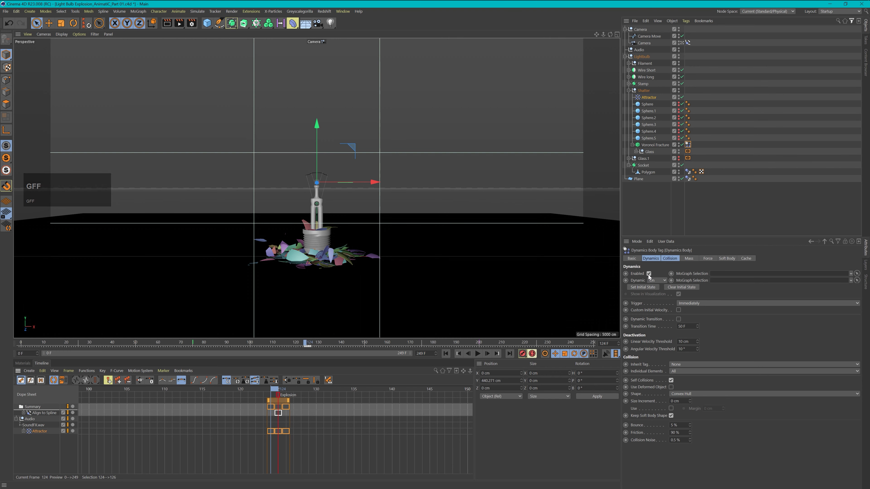
left_click(625, 274, "ctrl")
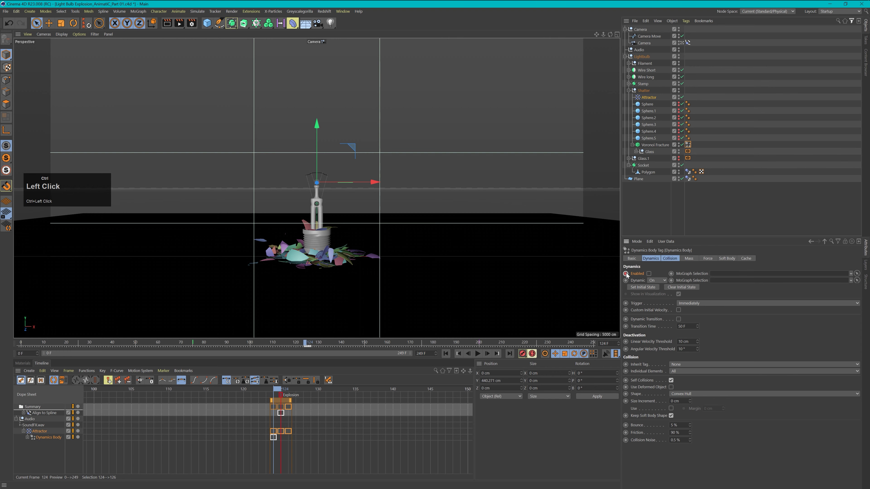
Enable the Voronoi Fracture's Dynamics Body tag at frame 125 and play the simulation from the start.
key("g")
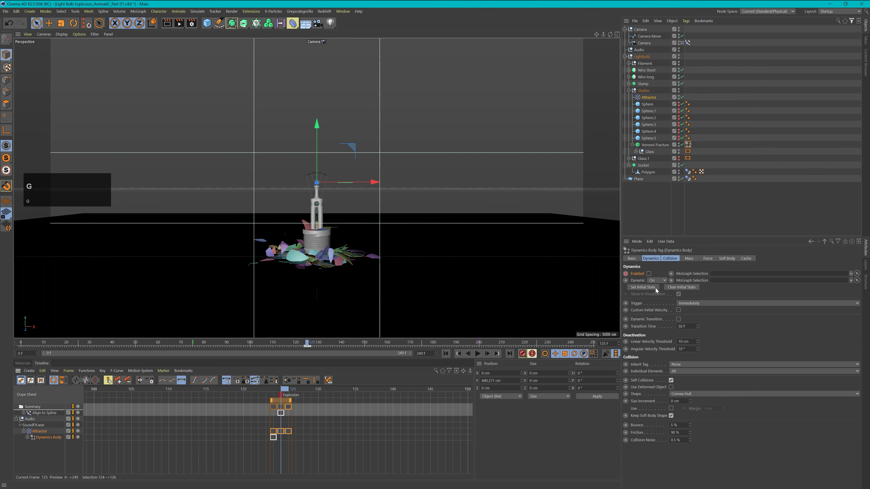
left_click(649, 274)
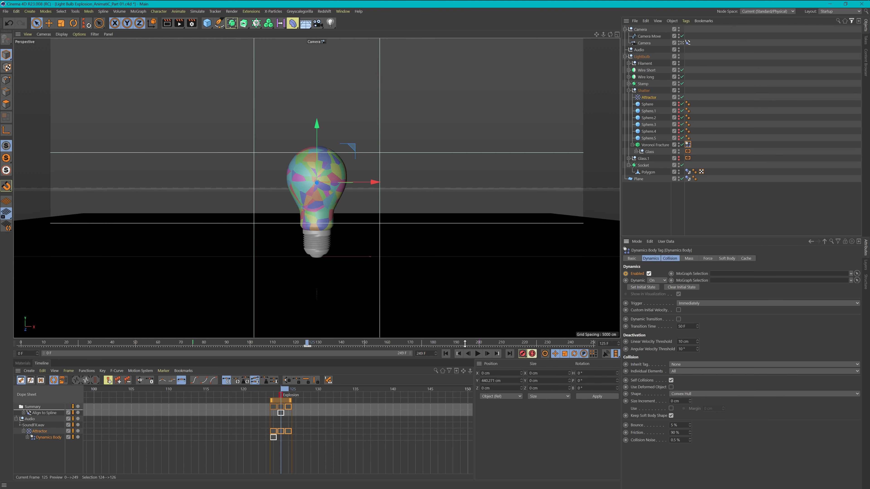
left_click(446, 353)
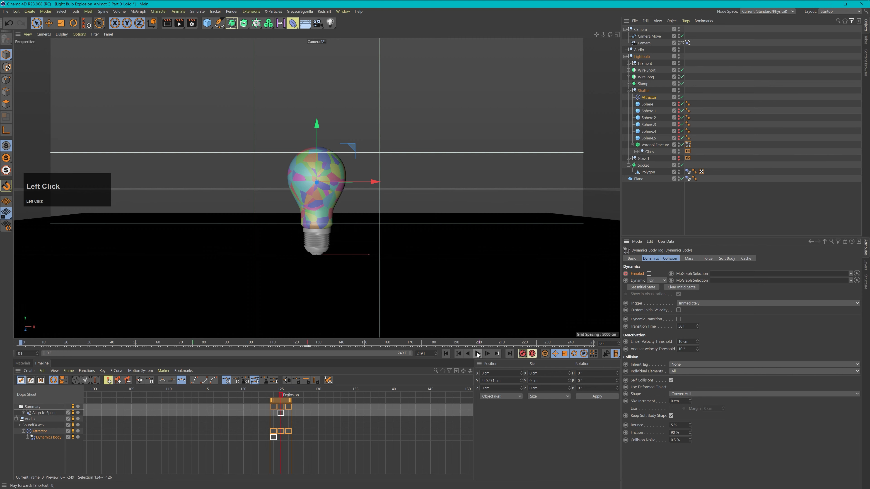
left_click(477, 354)
left_click(478, 353)
left_click(21, 343)
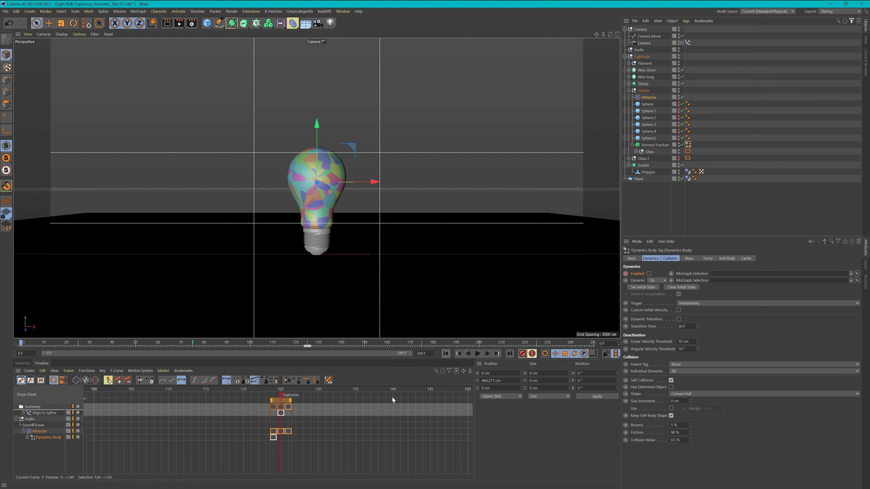
left_click(445, 354)
left_click(477, 353)
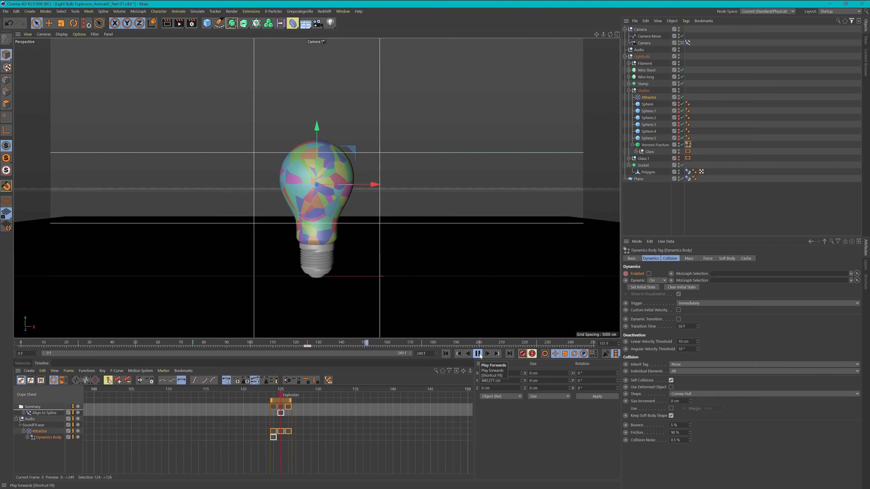
left_click(478, 353)
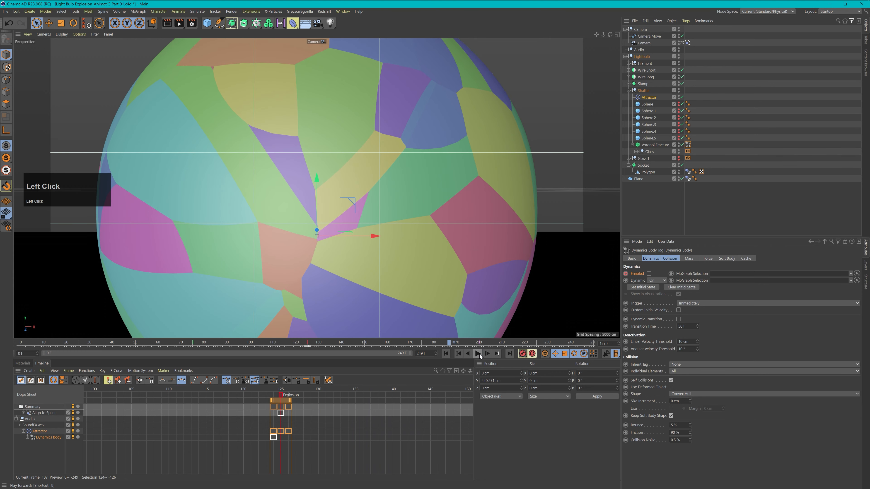
Keyframe the Dynamics Body tag's Enabled state as on at frame 125 and replay the simulation from the start.
left_click(283, 390)
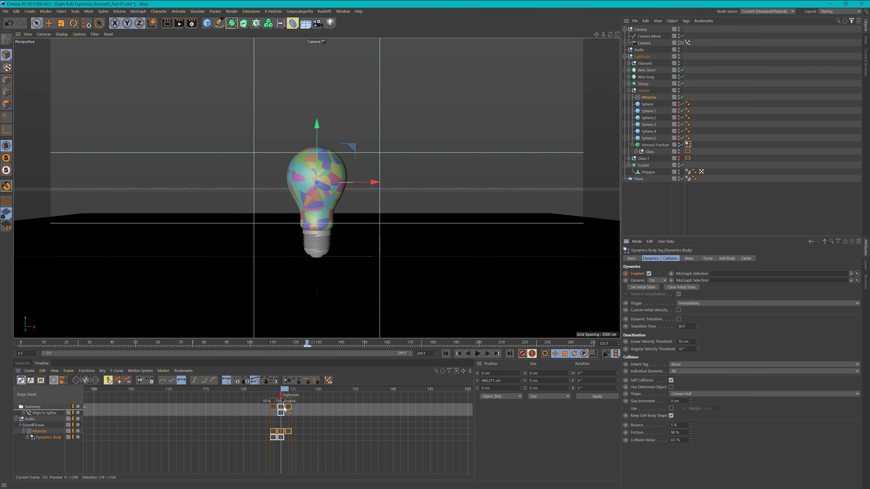
left_click(625, 273, "ctrl")
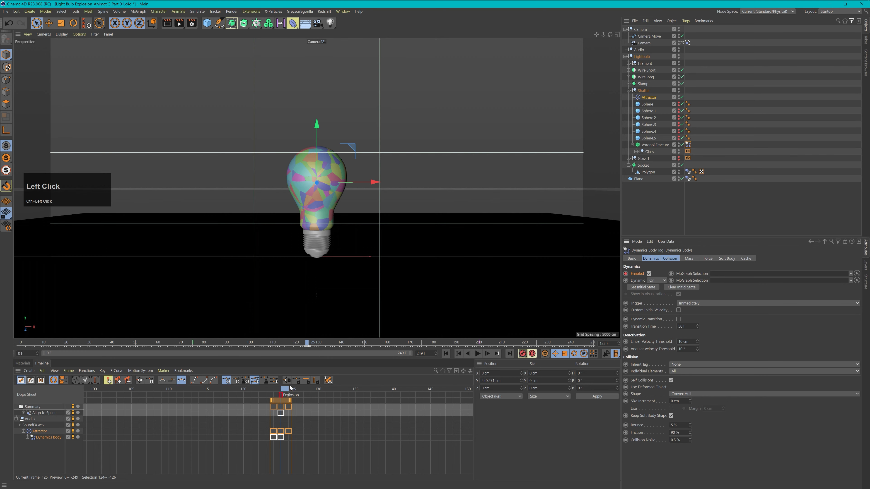
left_click_drag(285, 391, 281, 392)
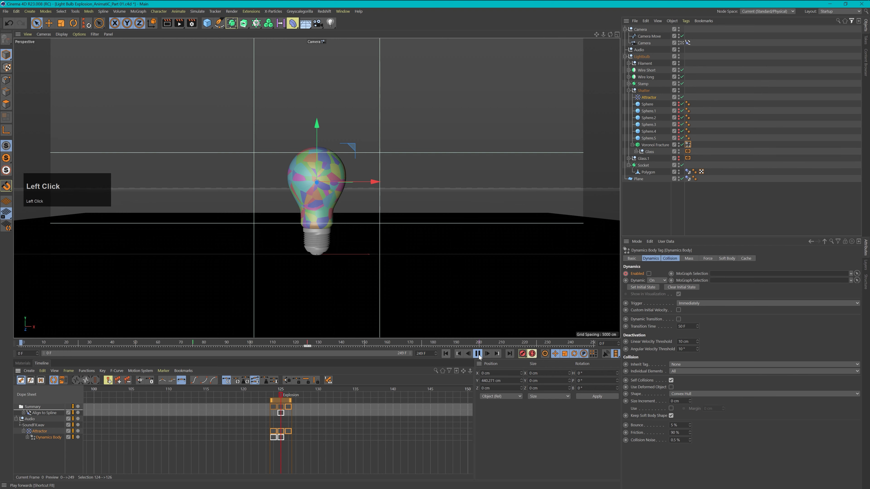
left_click(477, 354)
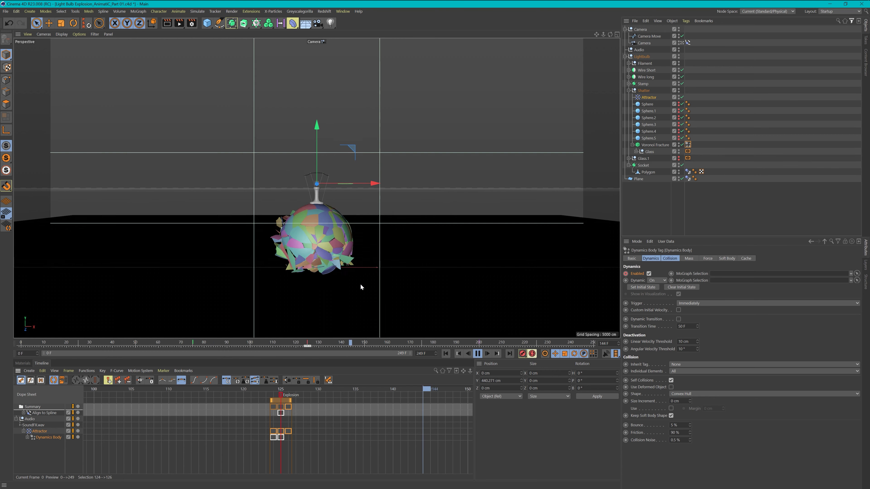
left_click(477, 354)
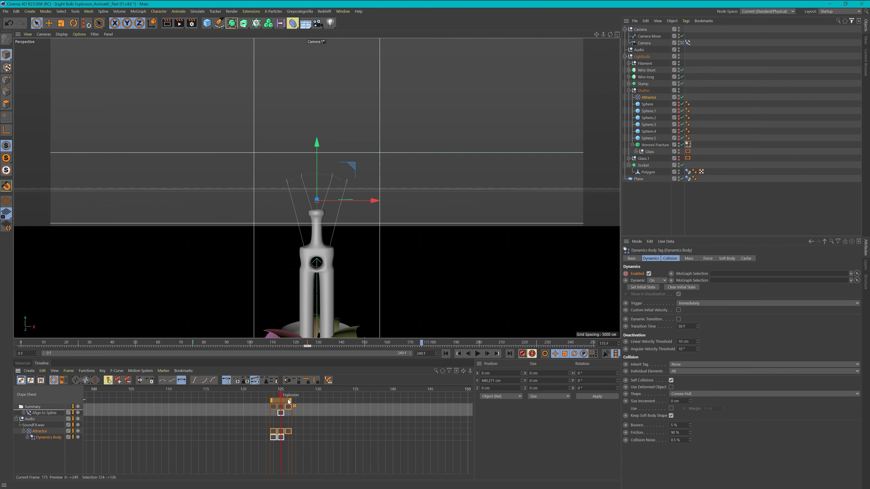
Keyframe the Dynamics Body tag's Enabled state as off at frame 123 and on at frame 124.
left_click(281, 389)
left_click_drag(286, 390, 273, 390)
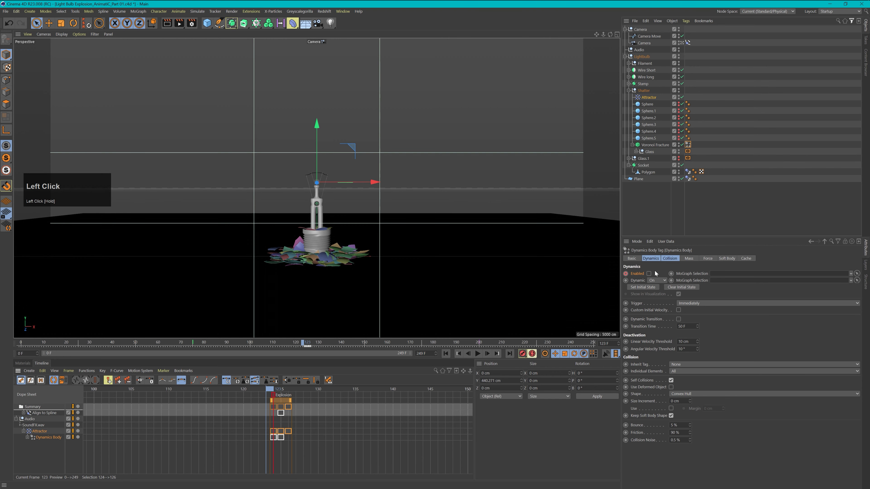
left_click(625, 274, "ctrl")
left_click_drag(273, 390, 280, 391)
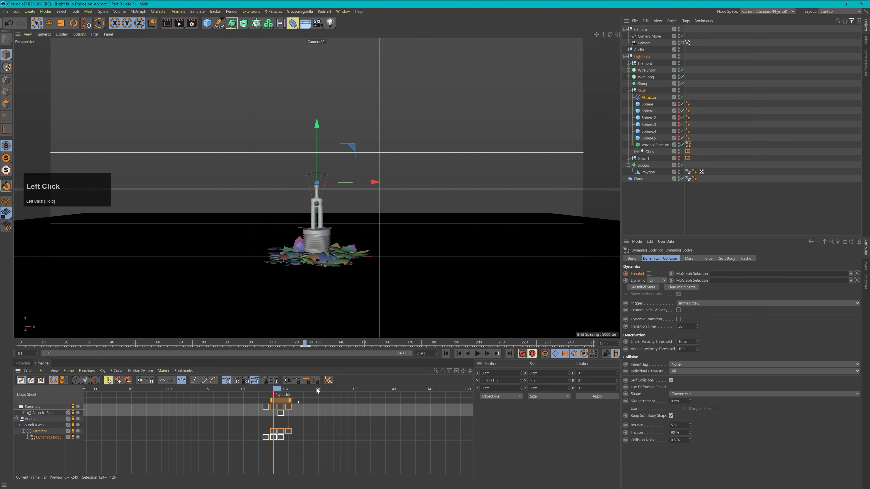
left_click(648, 273)
left_click(625, 274, "ctrl")
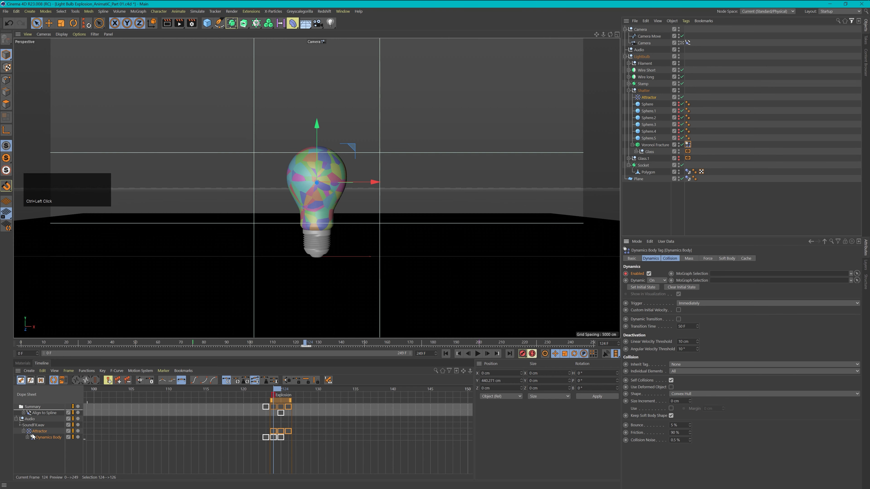
Expand the Dynamics Body's Enabled track in the dope sheet and delete its keyframe at frame 125.
left_click(26, 438)
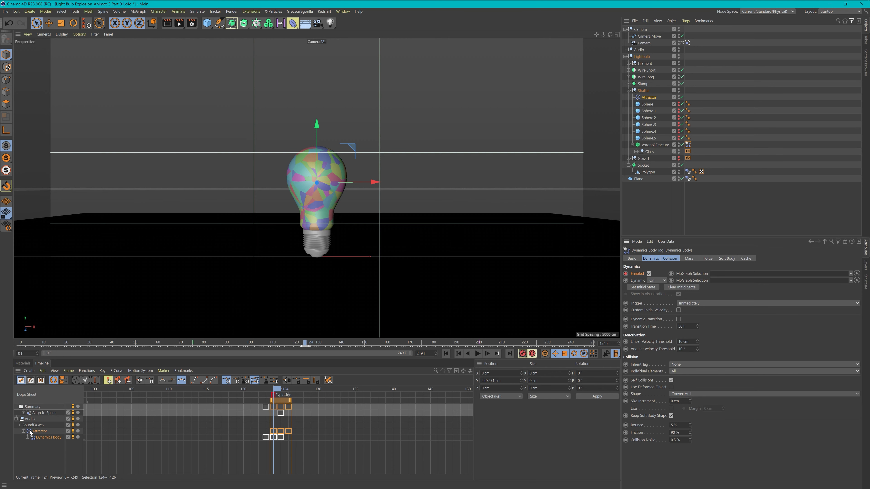
left_click(27, 437)
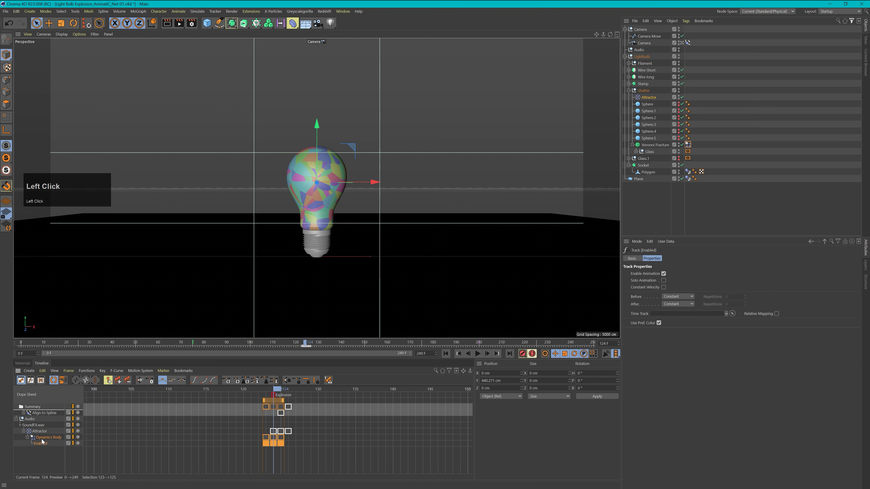
left_click(281, 443)
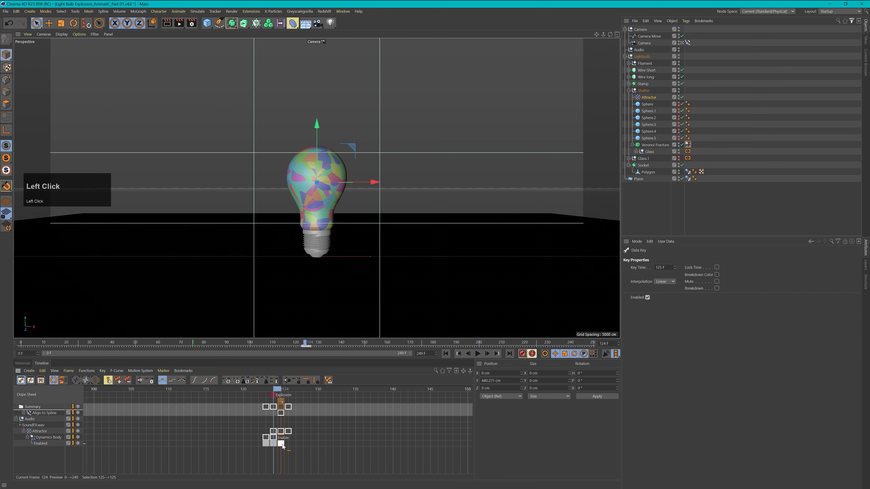
key("Delete")
Play the explosion from frame 121 and again from the start, and set the preview range to begin at frame 124.
left_click_drag(271, 389, 252, 393)
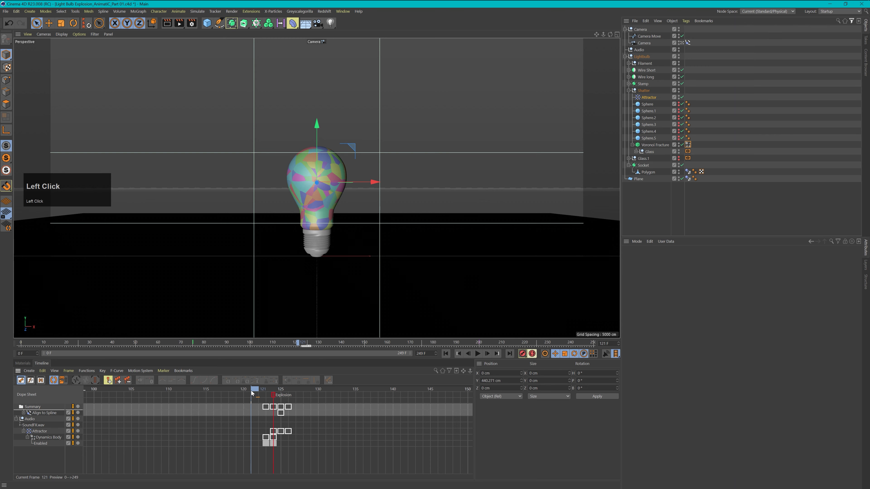
left_click(478, 354)
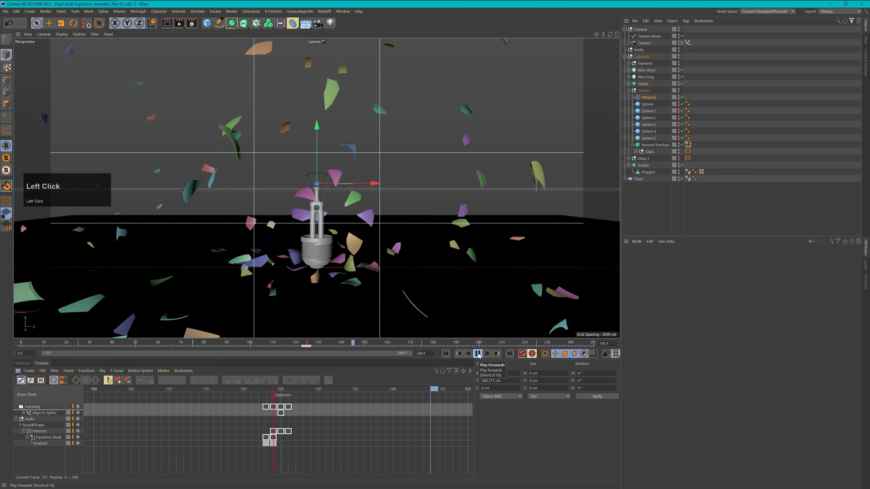
left_click(446, 354)
left_click(478, 354)
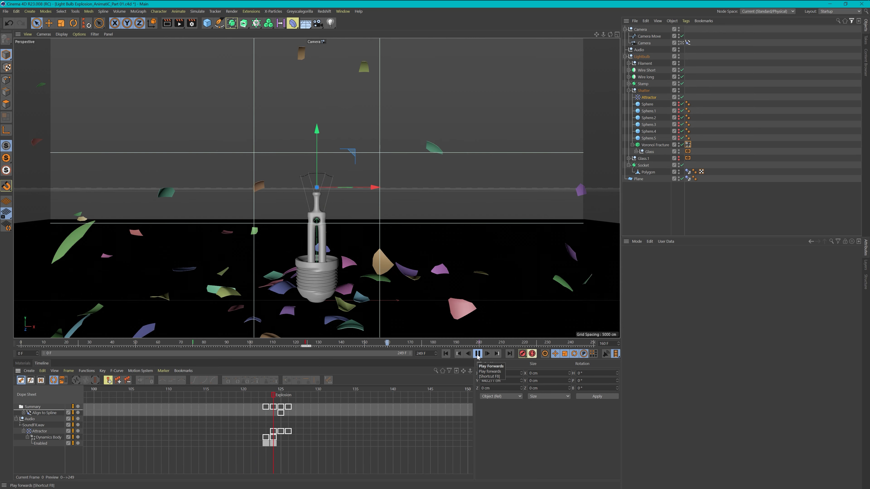
left_click(478, 354)
left_click(445, 354)
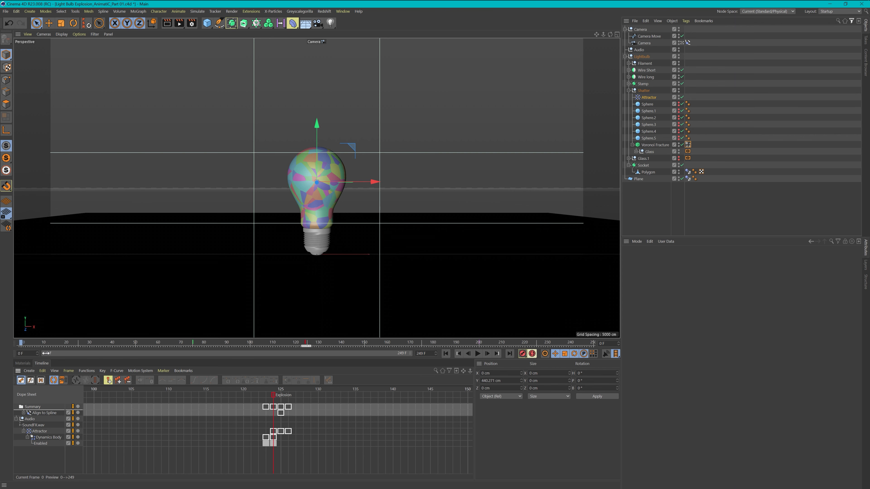
left_click_drag(46, 353, 223, 353)
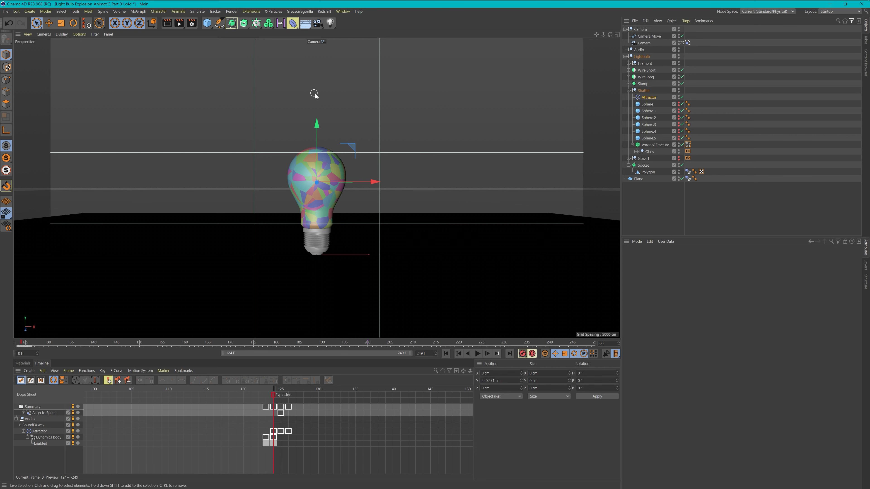
Hide the viewport point display of the sphere sources in the Voronoi Fracture.
left_click(657, 145)
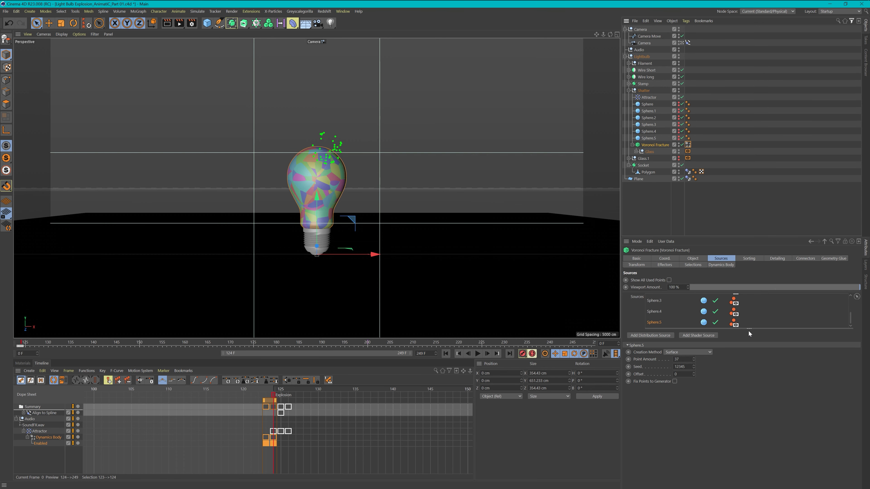
left_click(735, 324)
scroll(734, 307, "up", 3)
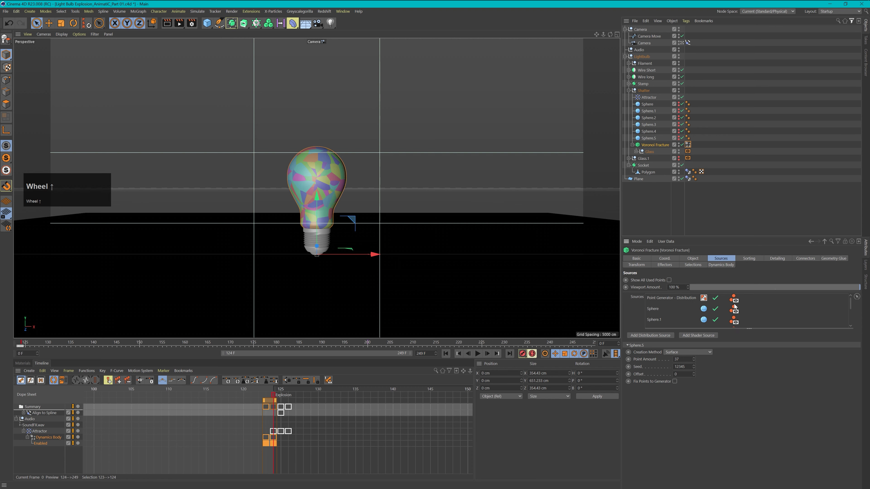
left_click(734, 309)
scroll(734, 313, "down", 3)
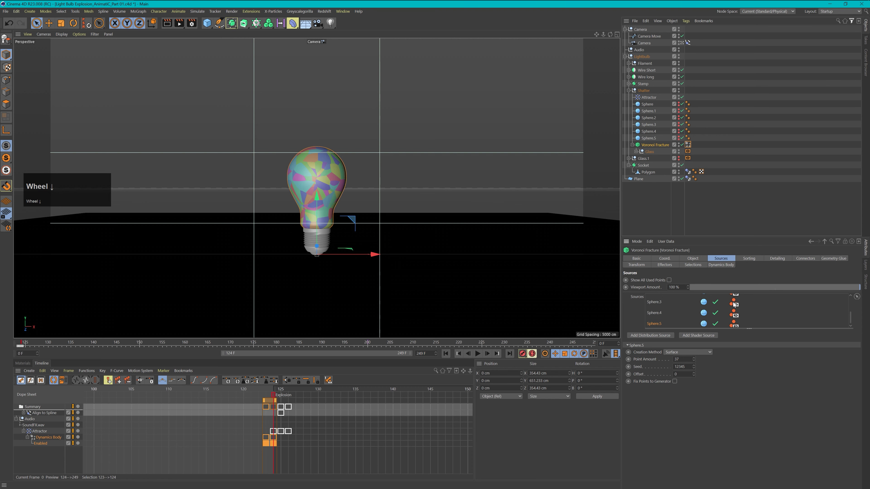
scroll(734, 305, "up", 3)
left_click(735, 319)
scroll(735, 317, "down", 3)
scroll(730, 313, "down", 1)
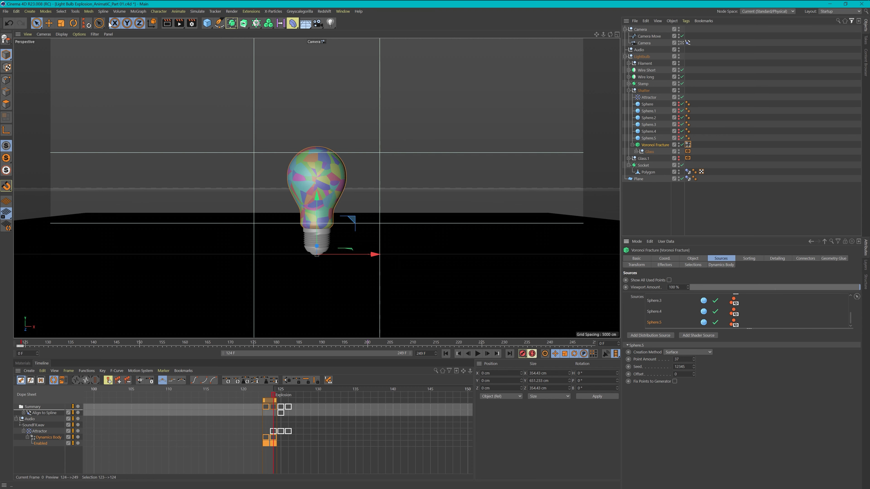
Create a MoGraph Selection of the Voronoi Fracture's glass shards above the socket, using Rectangle mode in the Right view.
left_click(132, 11)
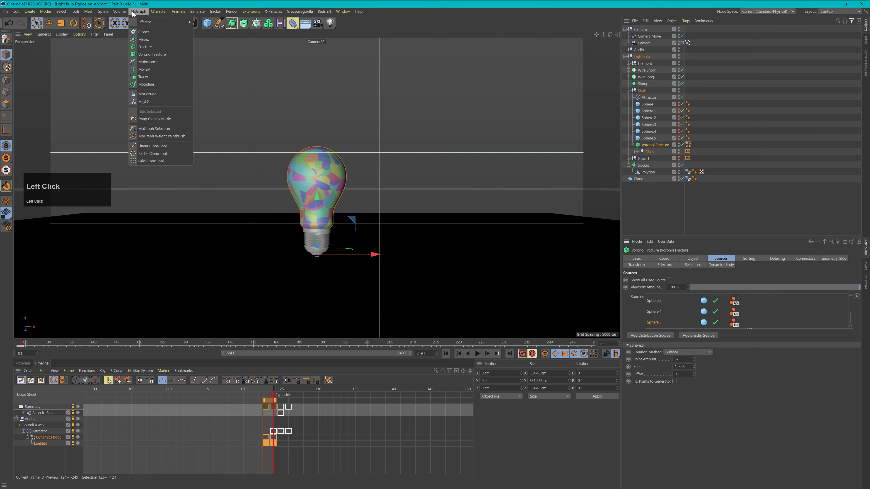
left_click(150, 130)
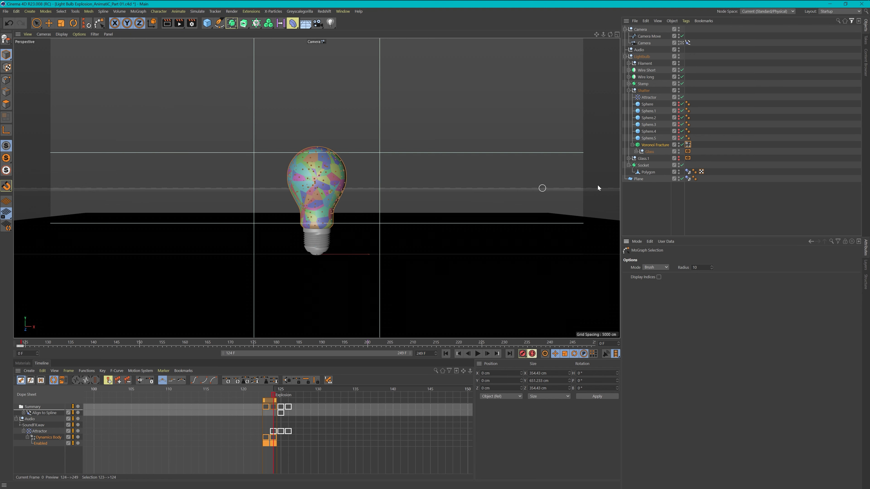
left_click(652, 144)
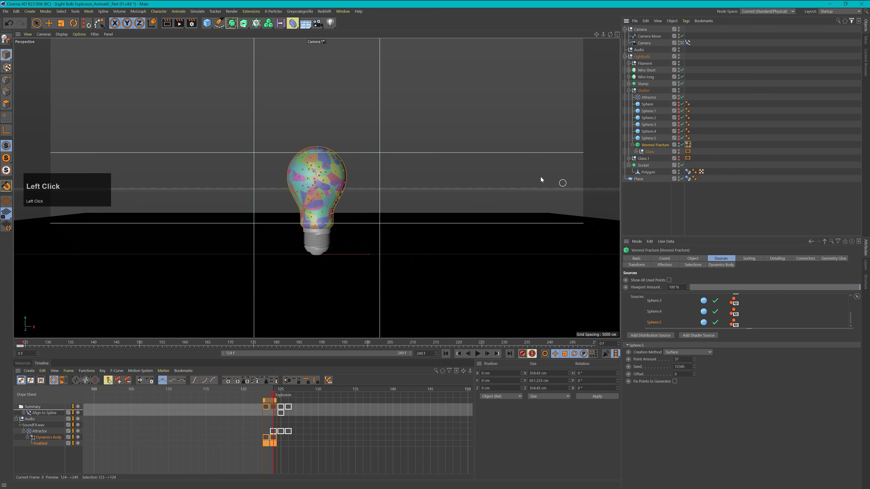
key("F3")
scroll(346, 147, "up", 5)
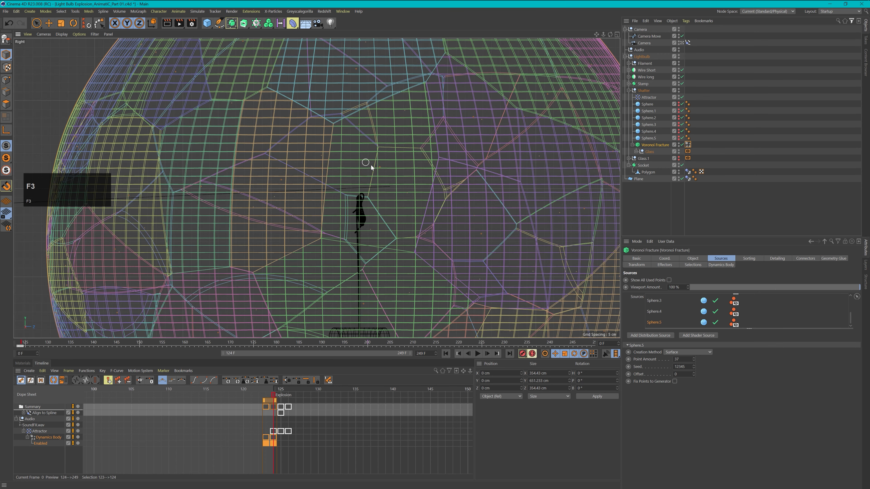
key("h")
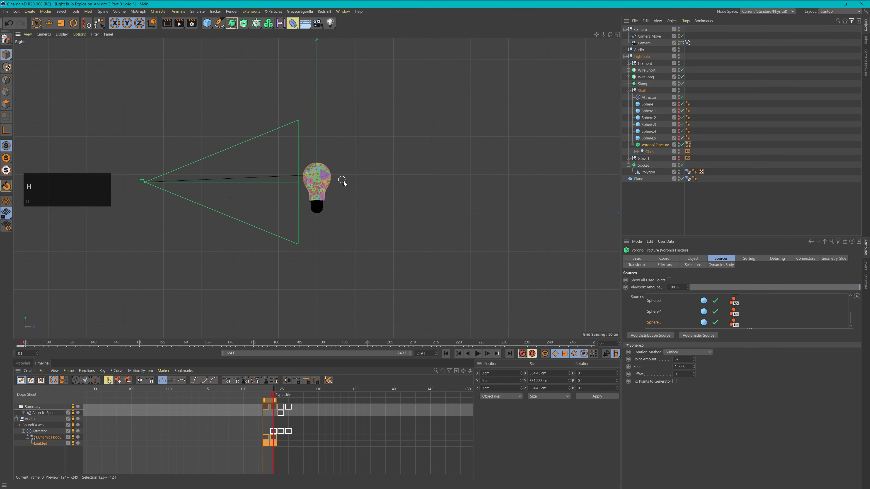
left_click_drag(344, 182, 387, 183)
left_click_drag(316, 183, 388, 189)
left_click(36, 23)
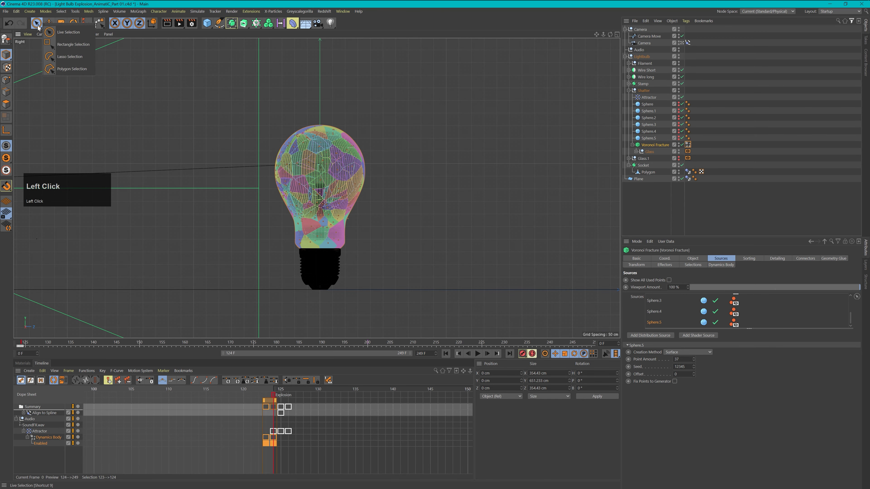
left_click(100, 24)
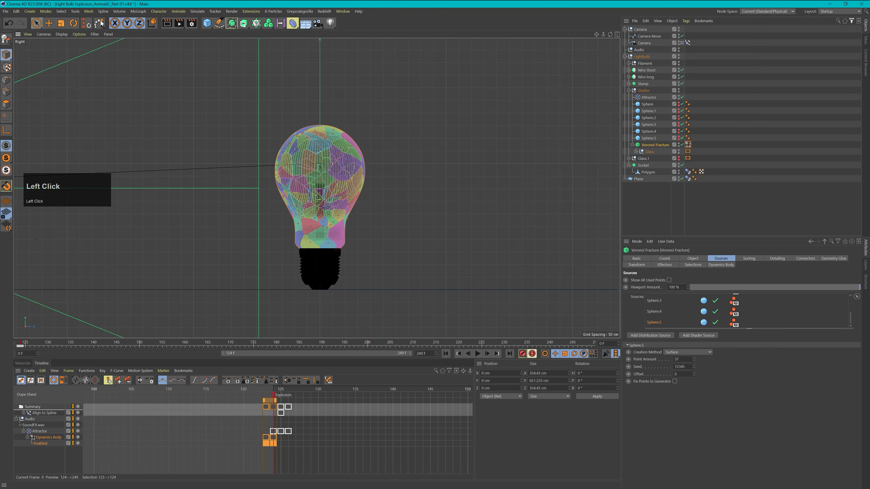
left_click(659, 268)
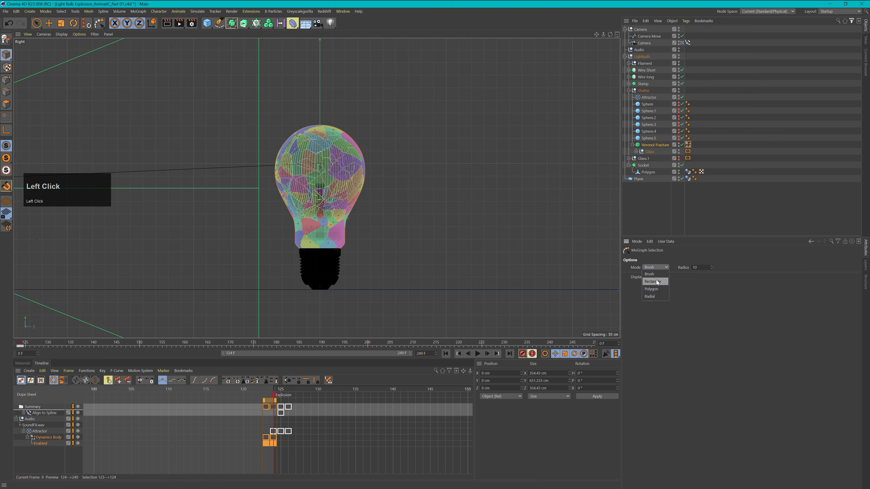
left_click(654, 283)
left_click_drag(401, 107, 244, 240)
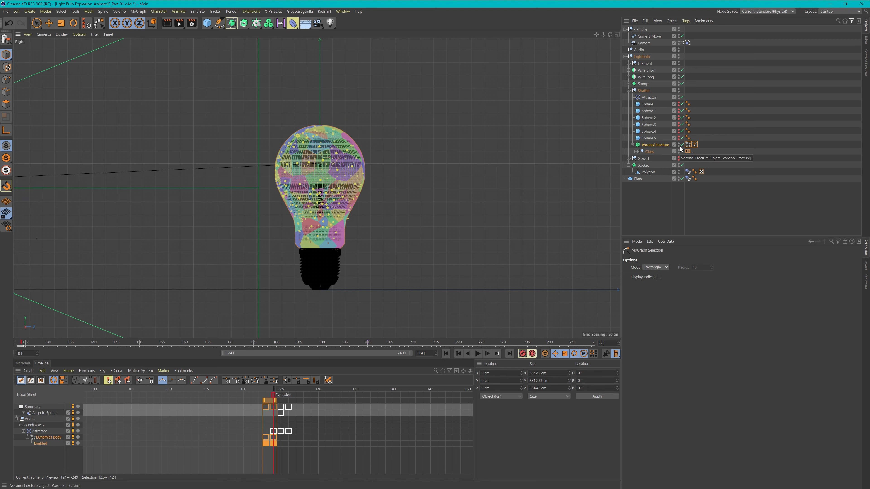
Assign the MoGraph Selection tag to the Enabled MoGraph Selection field of the Voronoi Fracture's Dynamics Body and play the explosion through the Camera.
left_click(688, 147)
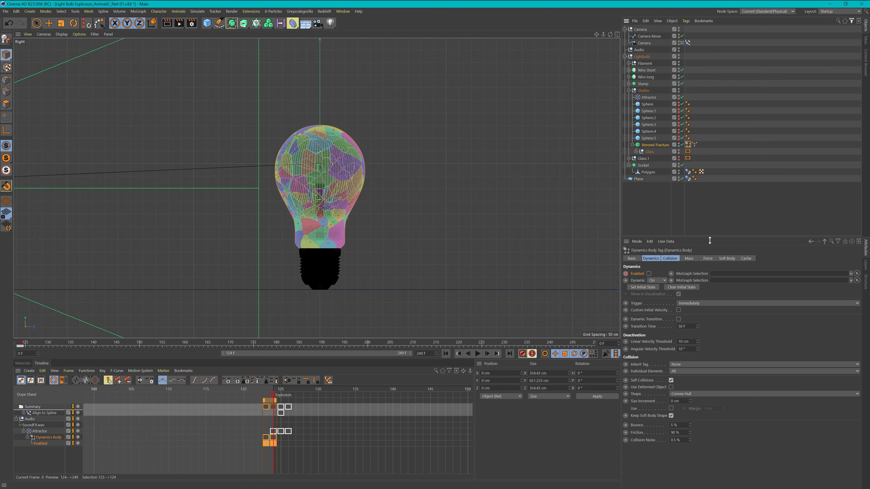
left_click_drag(695, 144, 724, 277)
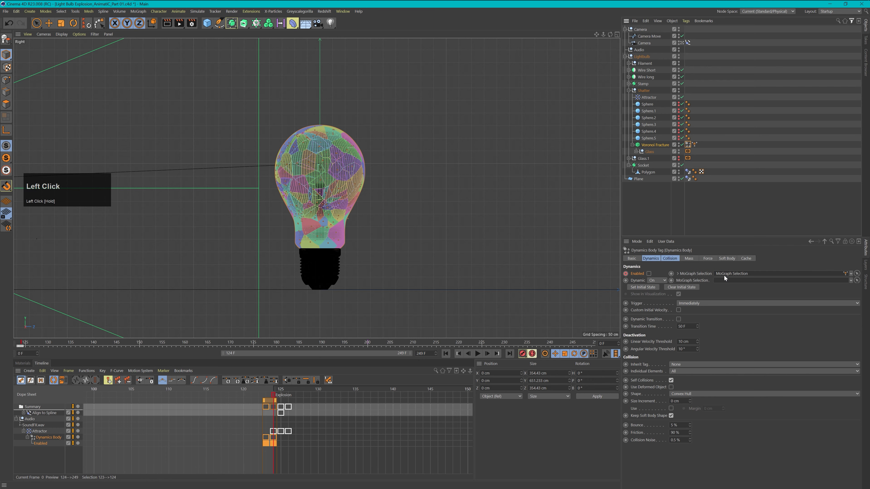
key("F1")
left_click(445, 356)
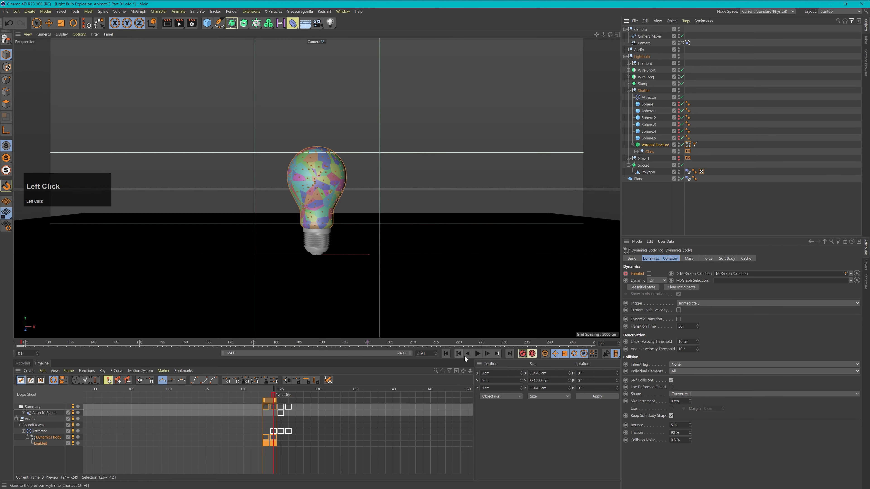
left_click(479, 354)
left_click(478, 353)
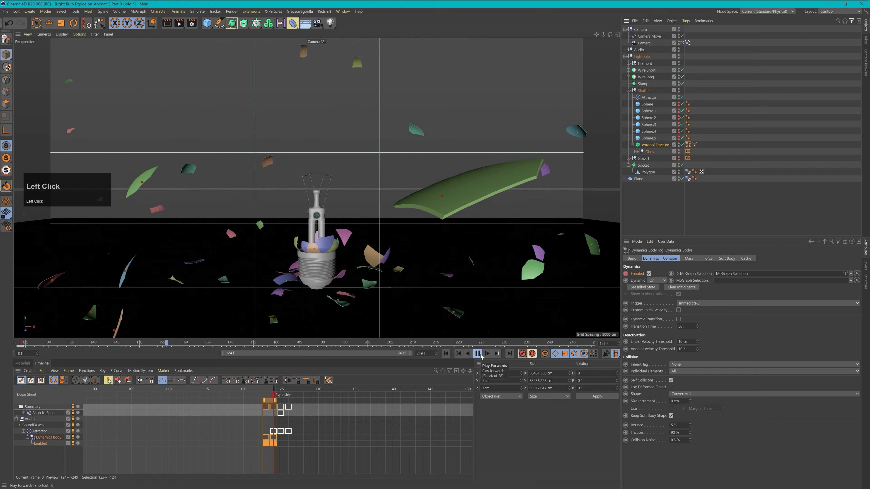
left_click(479, 353)
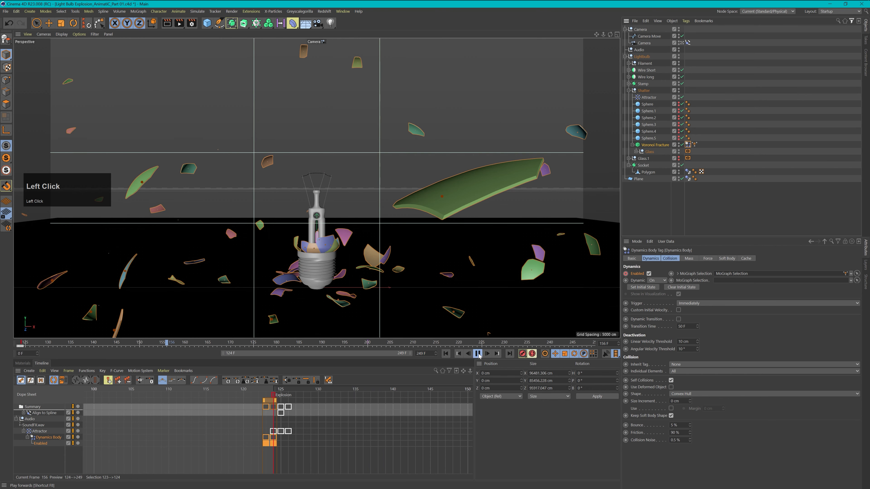
left_click(479, 354)
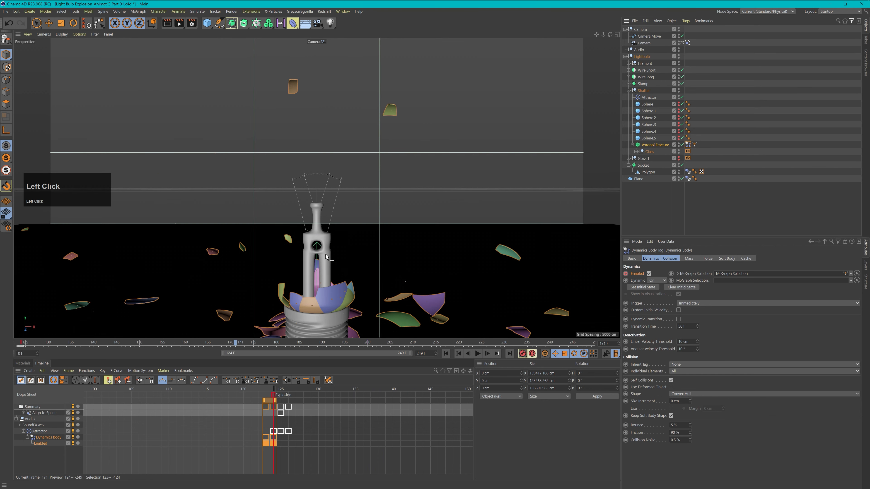
At the start frame, outside the Camera view, deselect a blue shard just above the socket from the MoGraph Selection using Brush mode.
left_click(682, 43)
key("2")
left_click_drag(349, 226, 304, 188)
key("3")
left_click(445, 353)
key("2")
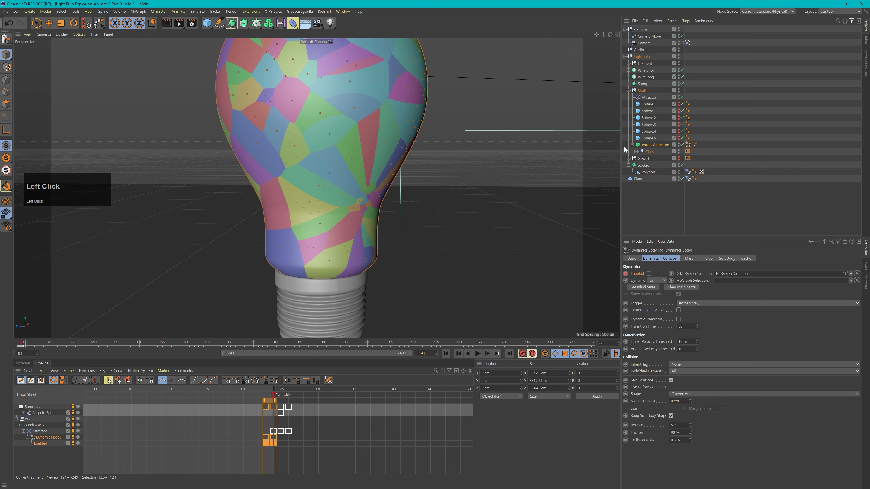
left_click(694, 145)
key("2")
left_click_drag(332, 235, 338, 264)
key("3")
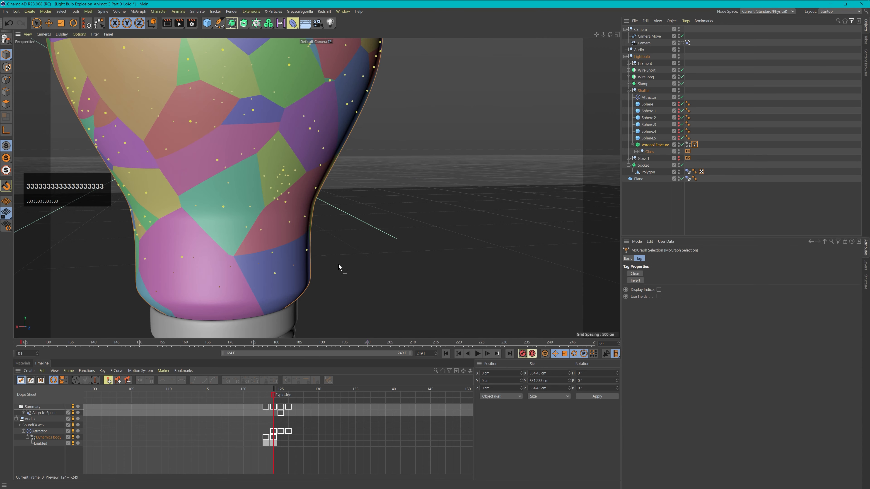
key("1")
left_click_drag(282, 263, 340, 242)
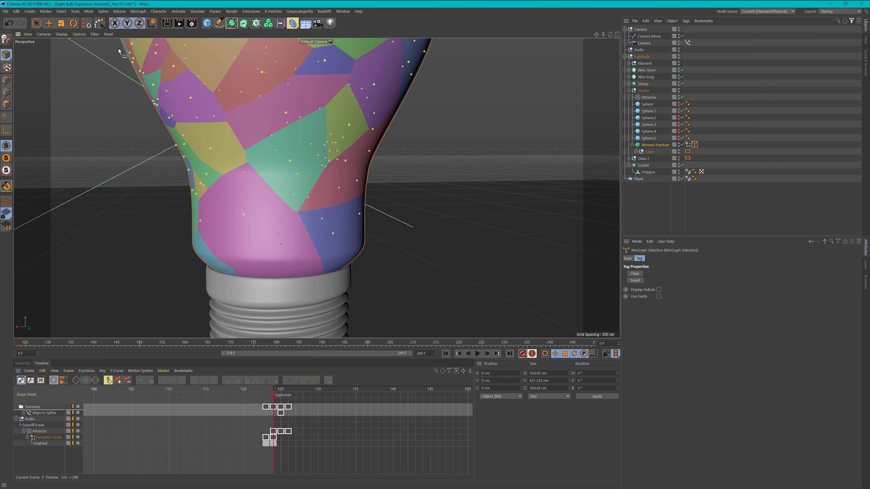
left_click(99, 25)
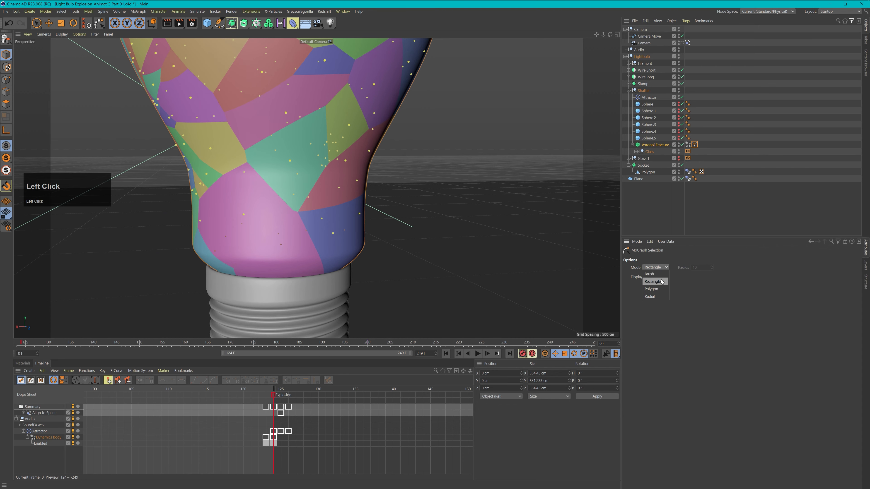
key("3")
mouse_move(336, 252)
left_mouse_down()
mouse_move(331, 257)
mouse_move(339, 241)
left_mouse_up()
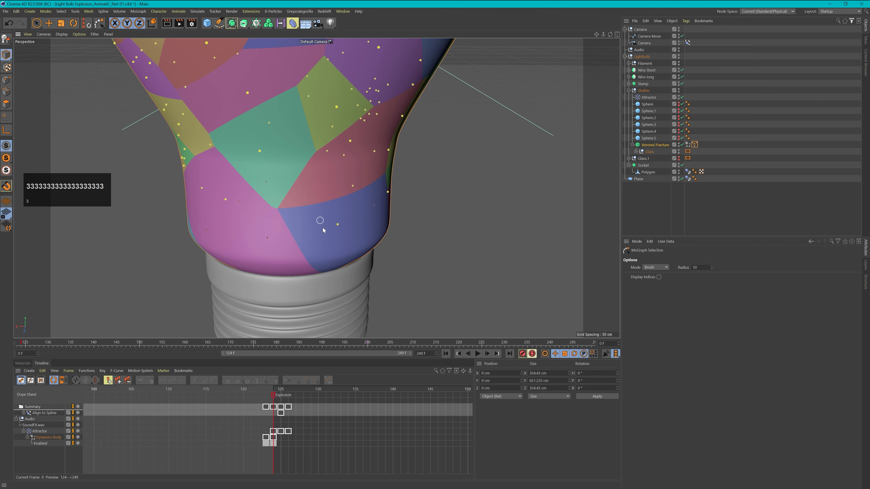
left_click(338, 226, "ctrl")
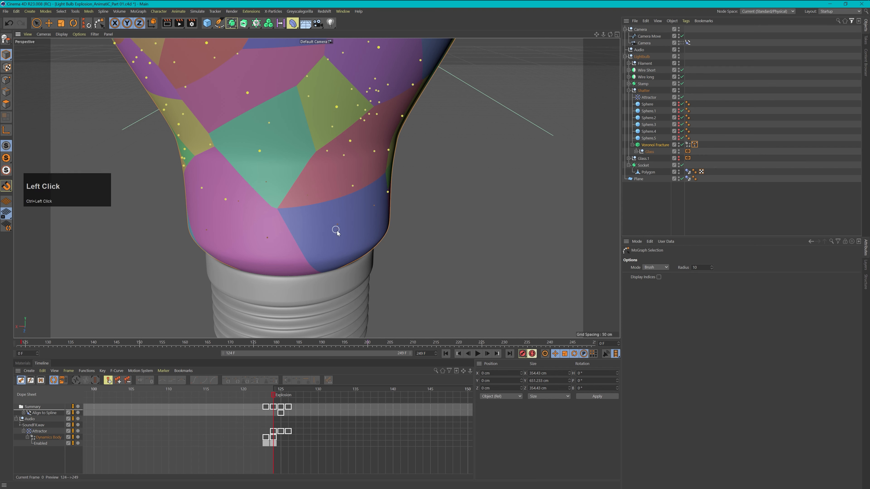
Deselect the purple shard bordering the socket on the other side of the bulb from the MoGraph Selection.
key("3")
left_click_drag(319, 232, 369, 223)
left_click_drag(256, 245, 370, 233)
left_click_drag(294, 234, 406, 250)
left_click(350, 189, "ctrl")
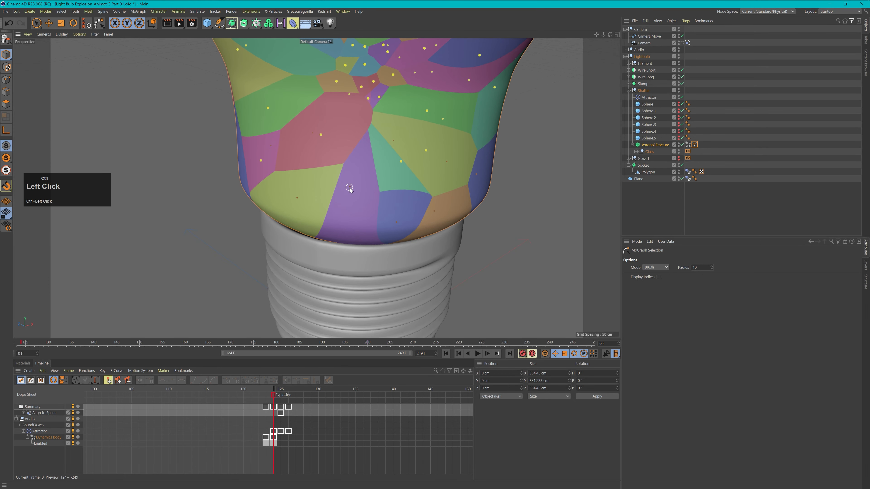
left_click_drag(353, 217, 361, 199)
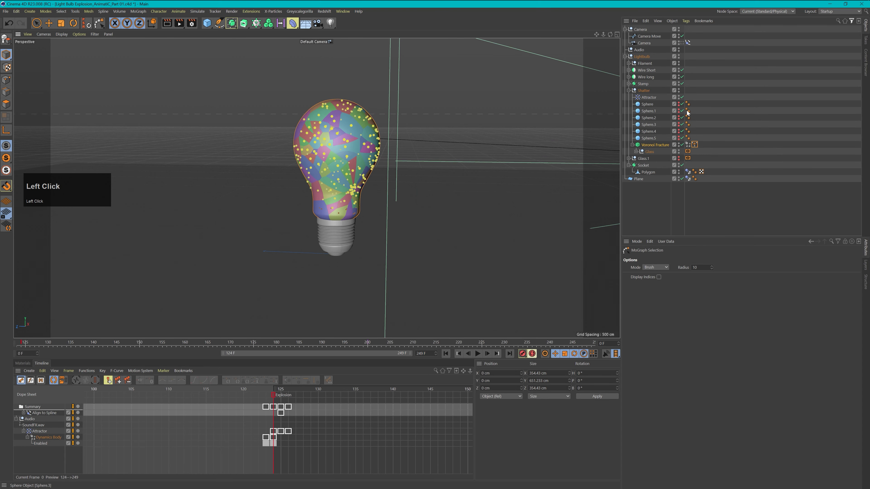
Play the explosion through the Camera to check which shards stay on the socket.
left_click(681, 43)
left_click(478, 353)
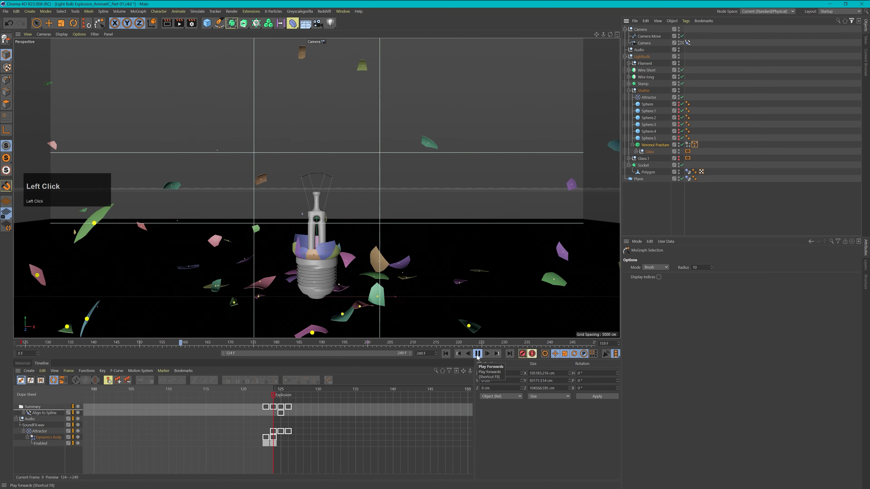
left_click(477, 355)
left_click(478, 354)
left_click(478, 355)
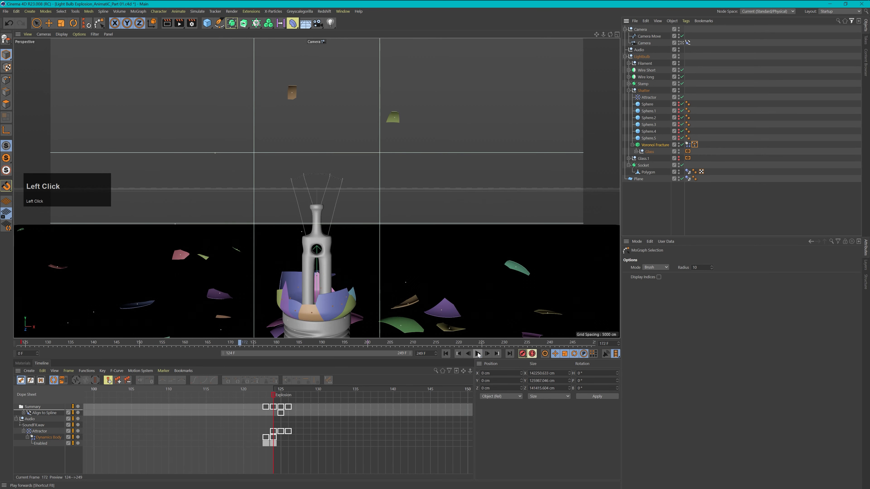
At the start frame, add a blue shard on each of two sides just above the socket back to the MoGraph Selection.
left_click(682, 43)
left_click_drag(478, 231, 435, 223)
left_click_drag(336, 202, 415, 196)
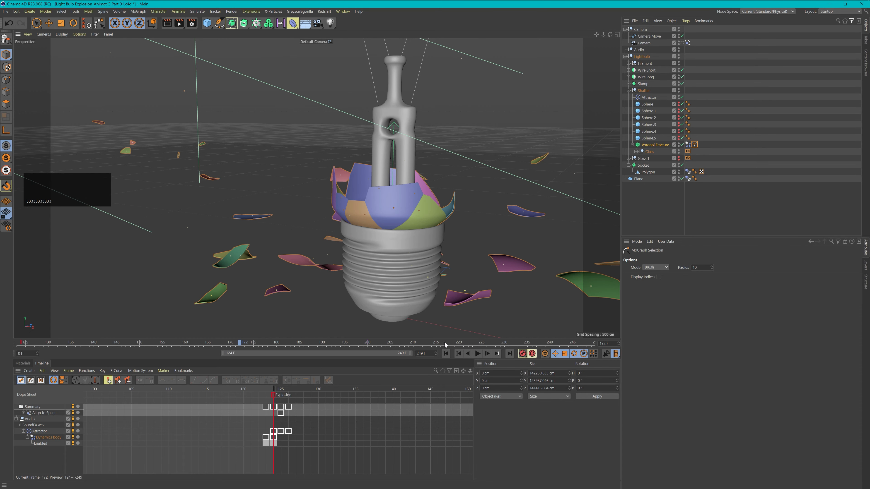
left_click(446, 353)
left_click(695, 145)
left_click(393, 209, "shift")
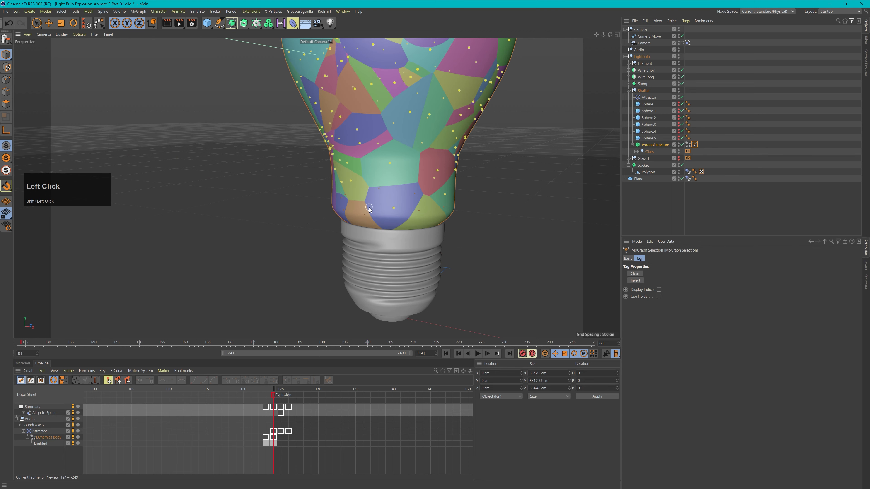
left_click_drag(363, 194, 319, 214)
key("shift")
left_click(304, 218, "shift")
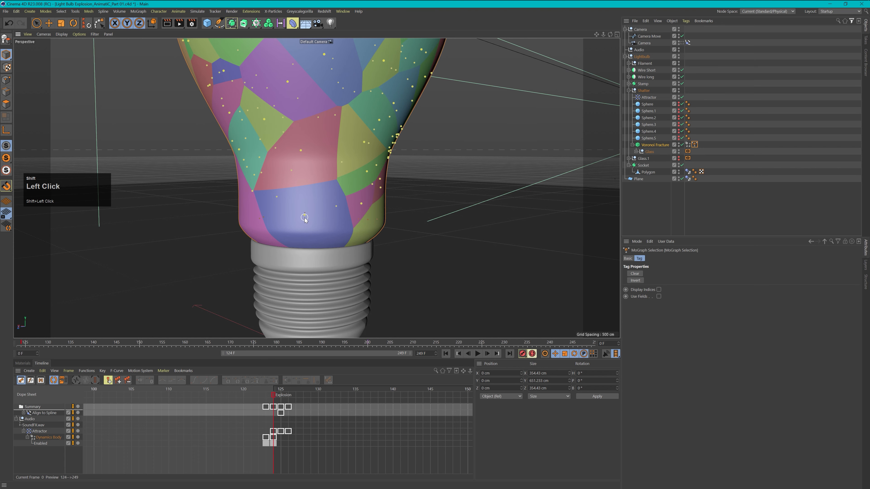
Replay the explosion several times from the start through the Camera to check the shards left around the socket.
left_click(682, 43)
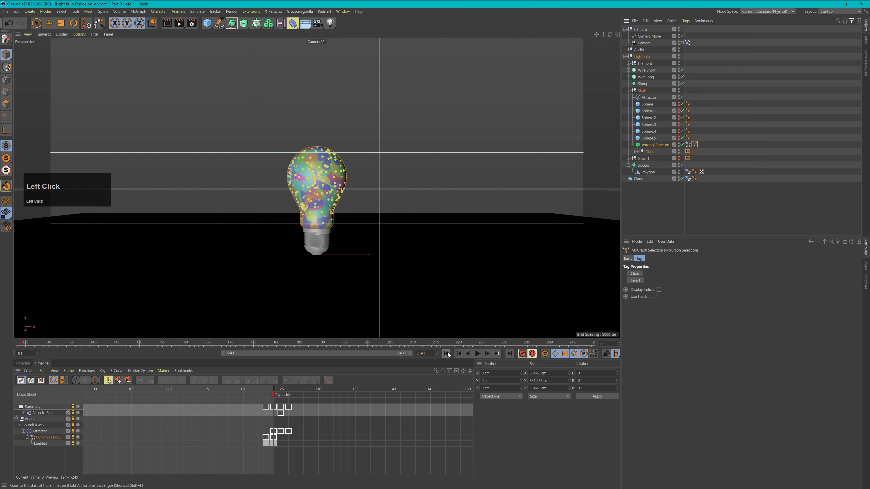
left_click(477, 354)
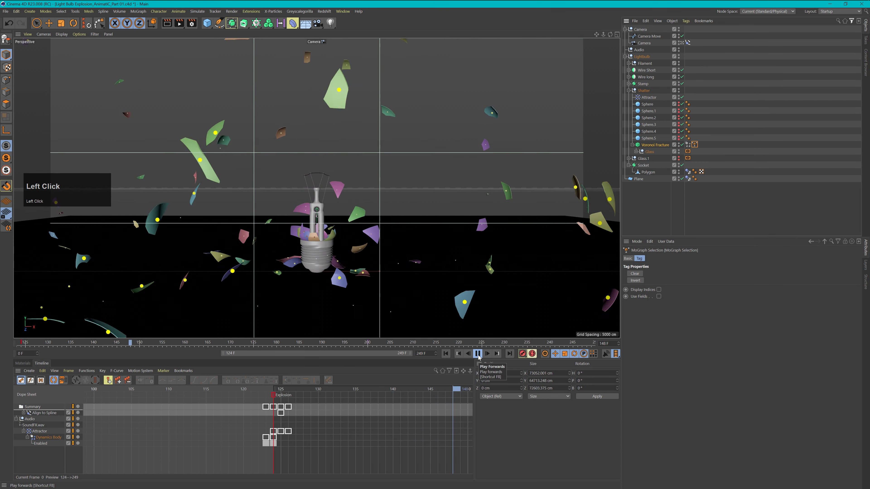
left_click(477, 354)
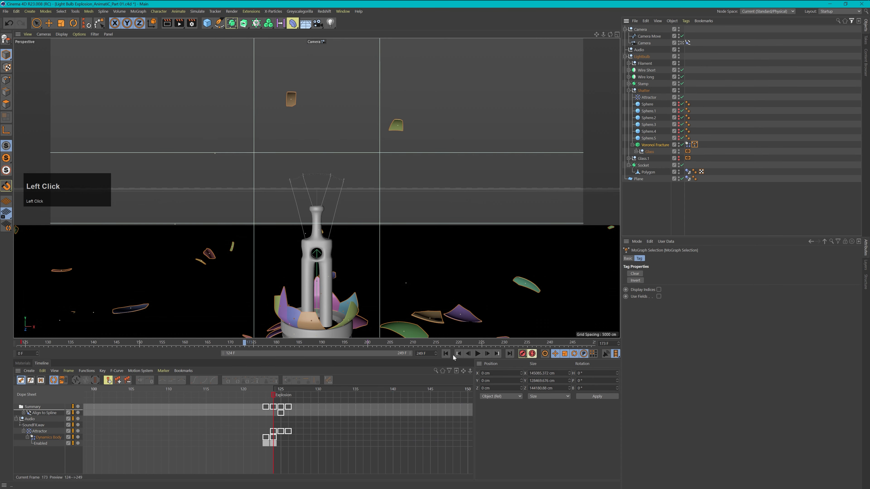
left_click(446, 353)
left_click(478, 354)
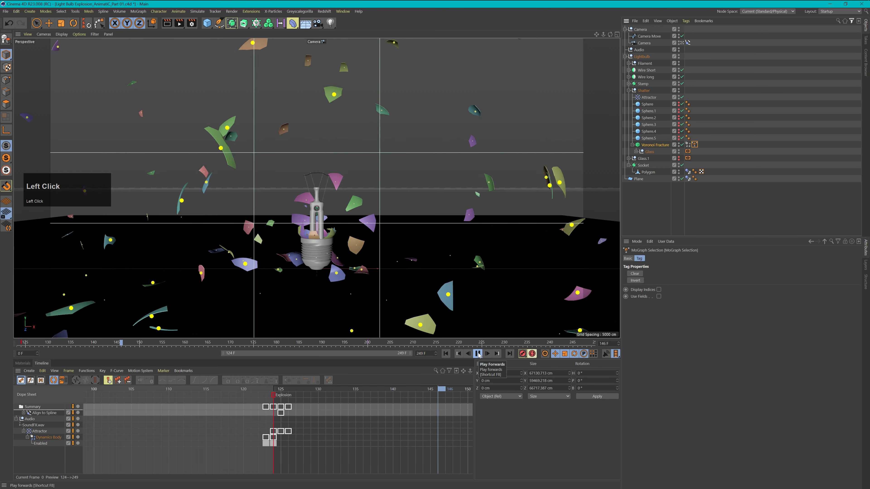
left_click(477, 354)
left_click(446, 353)
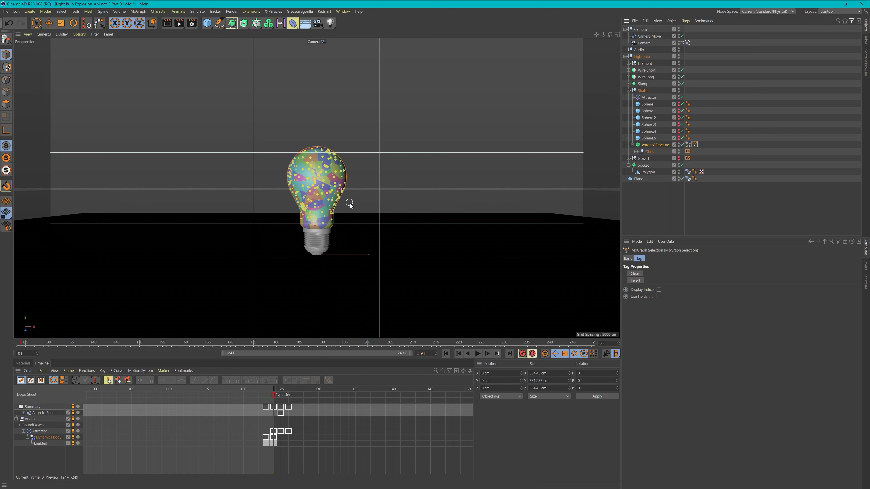
left_click(476, 354)
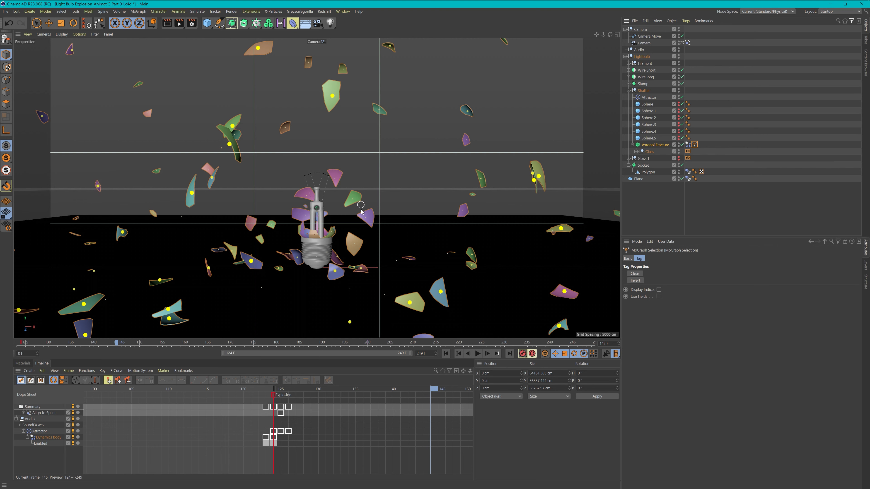
left_click(446, 354)
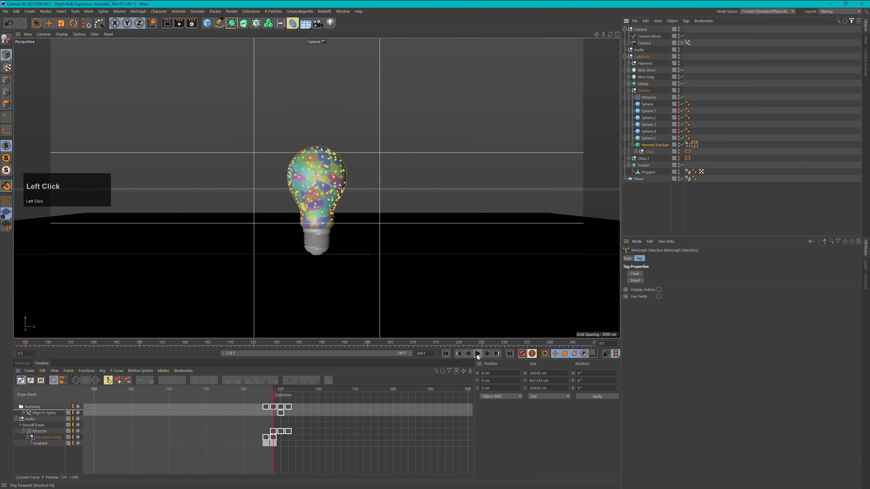
left_click(478, 354)
left_click(478, 354)
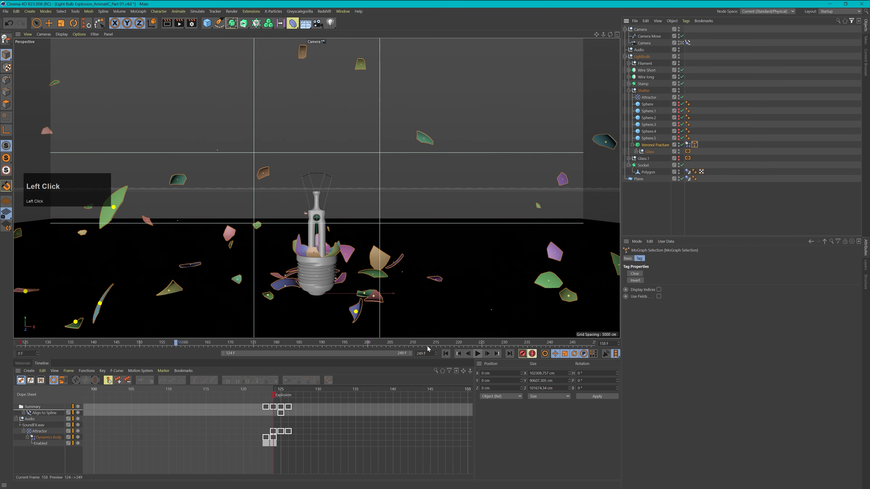
left_click(446, 354)
left_click(477, 354)
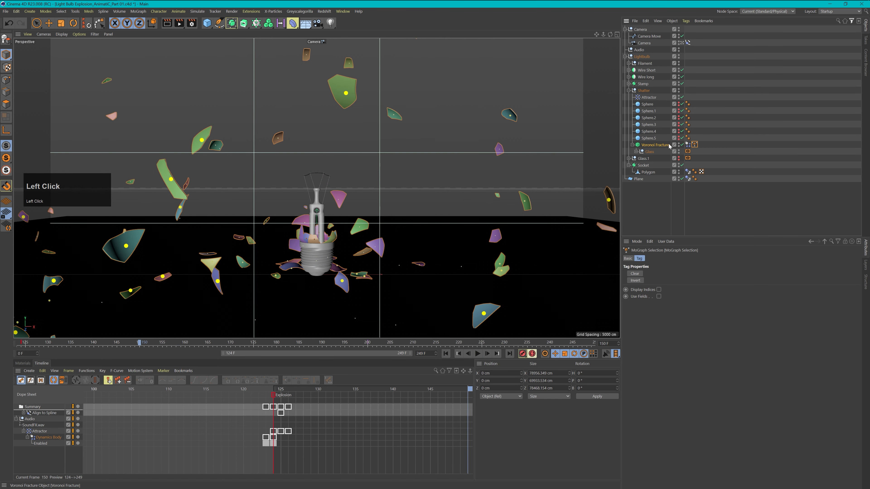
Enable Custom Initial Velocity on the Voronoi Fracture's Dynamics Body and set the first Initial Angular Velocity value to 360°.
left_click(687, 144)
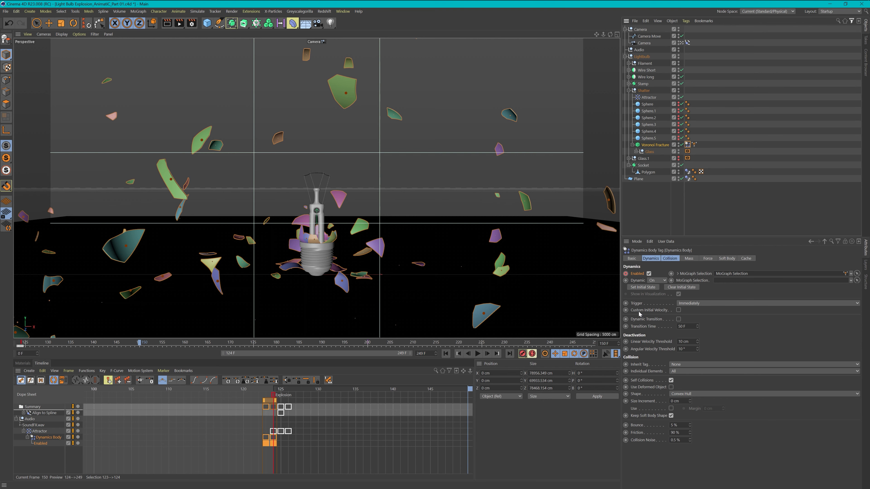
left_click(678, 310)
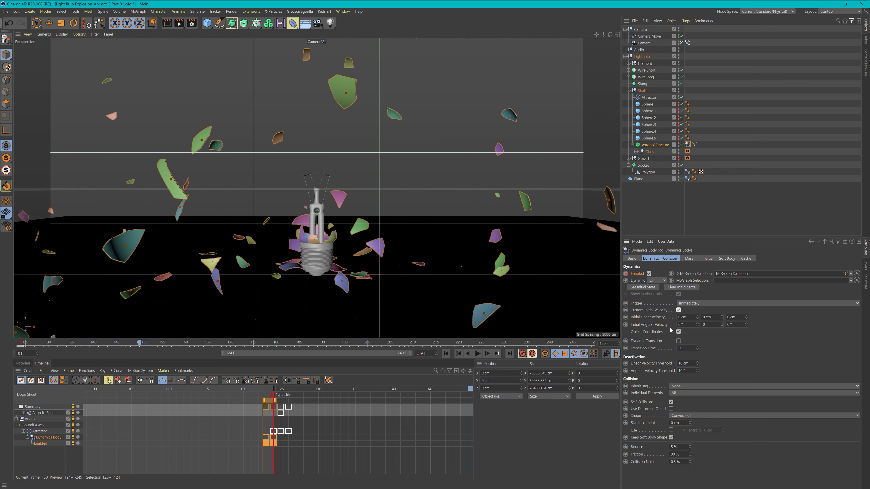
left_click(681, 324)
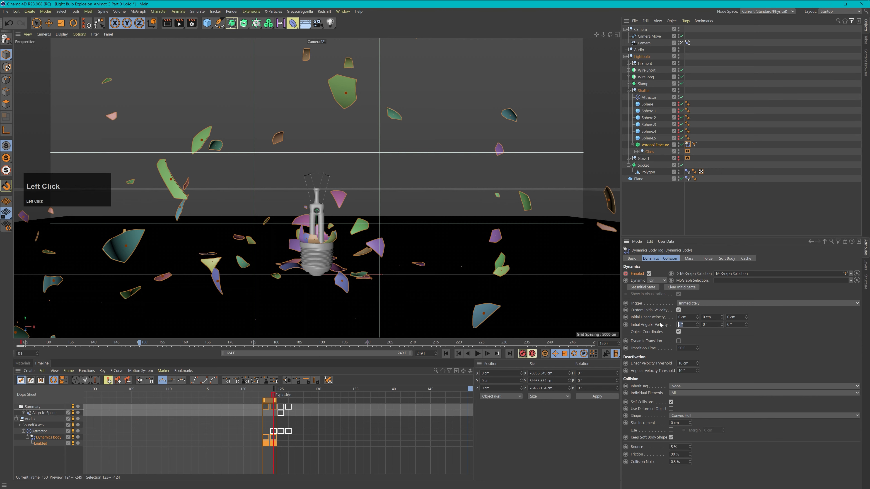
type("360")
left_click(731, 343)
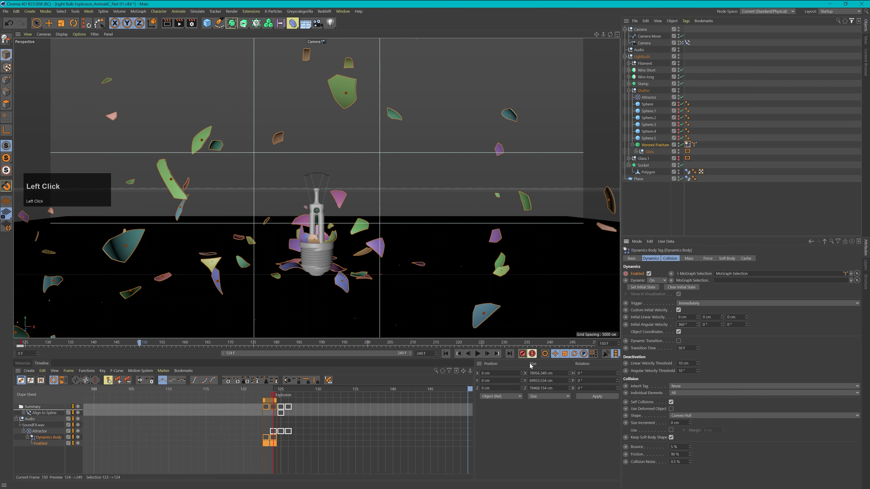
Replay the explosion repeatedly from the start to examine the shards' rotation.
left_click(445, 353)
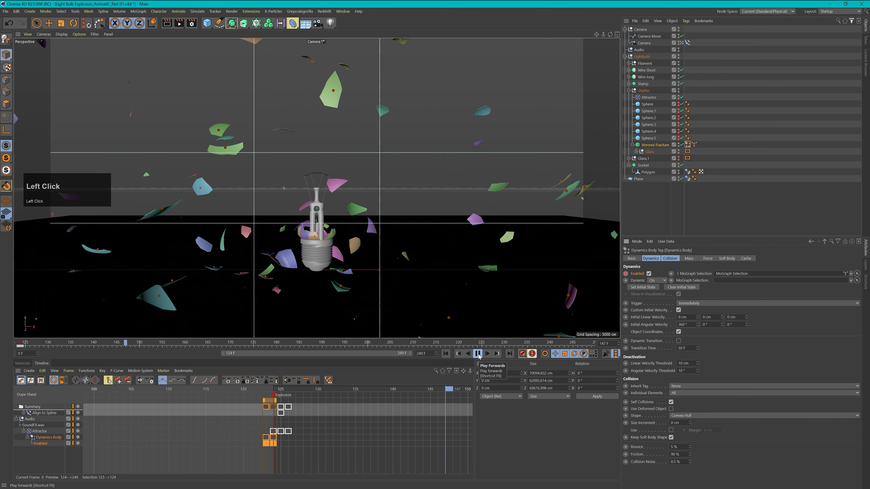
left_click(479, 356)
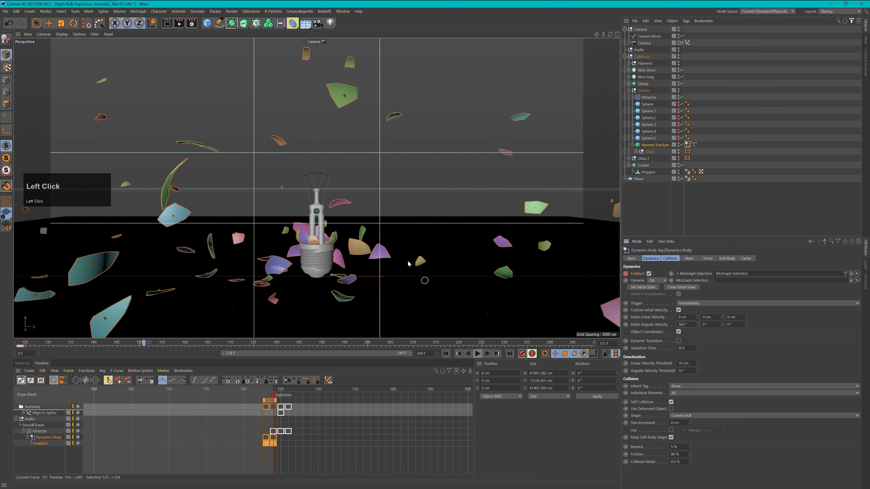
left_click(446, 353)
left_click(478, 353)
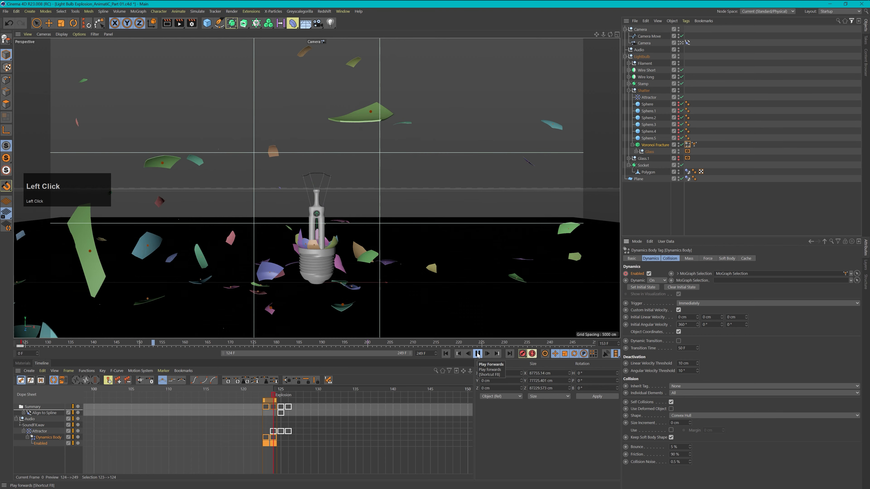
left_click(477, 353)
left_click(446, 353)
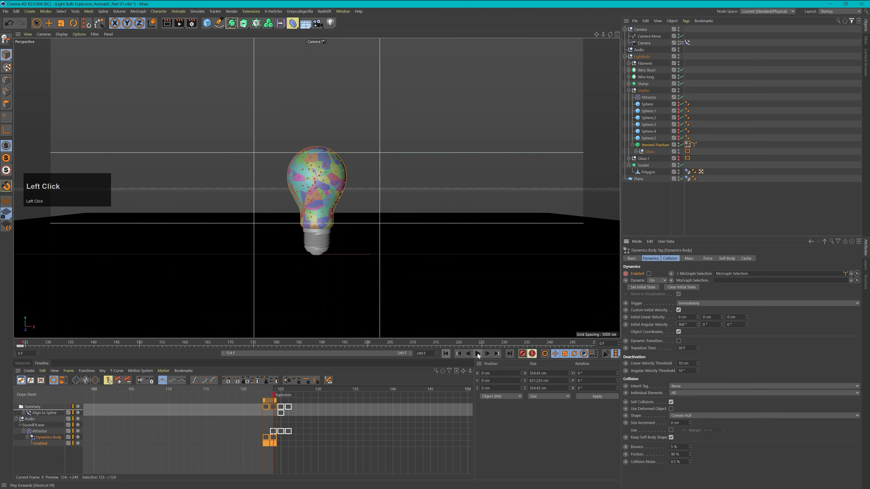
left_click(478, 353)
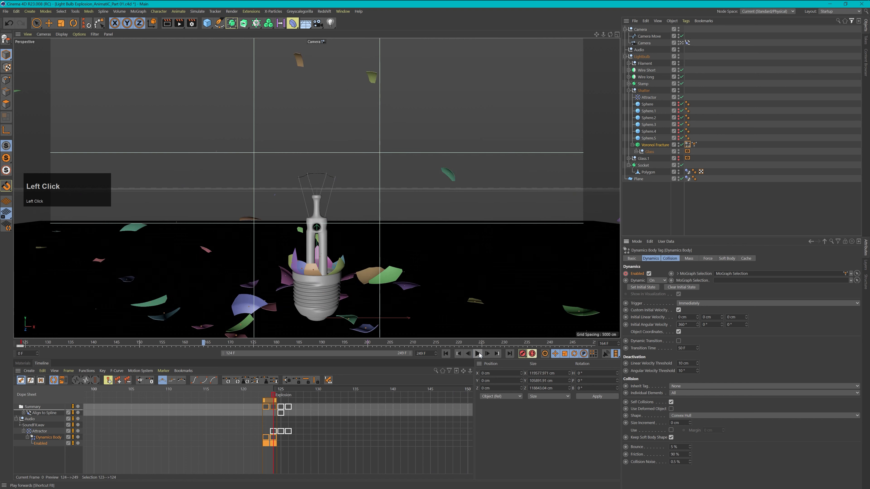
left_click(478, 353)
left_click(445, 353)
left_click(478, 353)
left_click(478, 353)
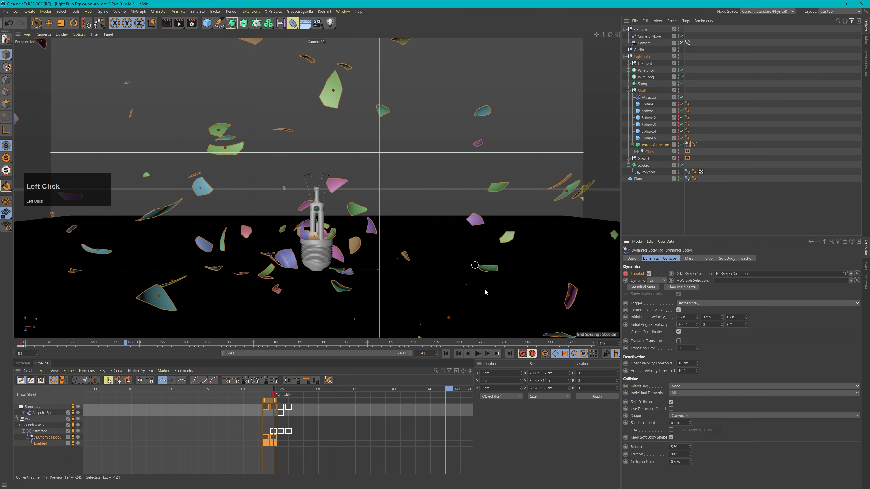
left_click(446, 353)
left_click(477, 353)
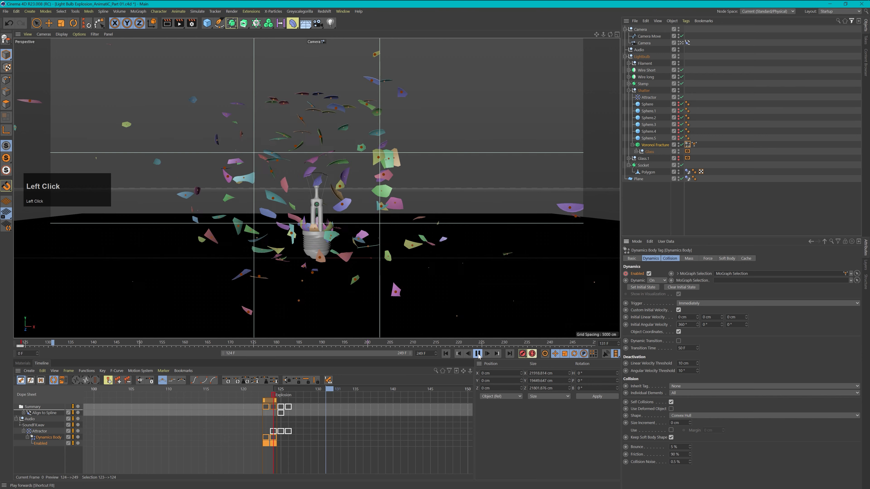
Play the light bulb explosion from the start several times and examine how fast the glass shards fly apart and fall.
left_click(477, 353)
left_click(445, 353)
left_click(477, 353)
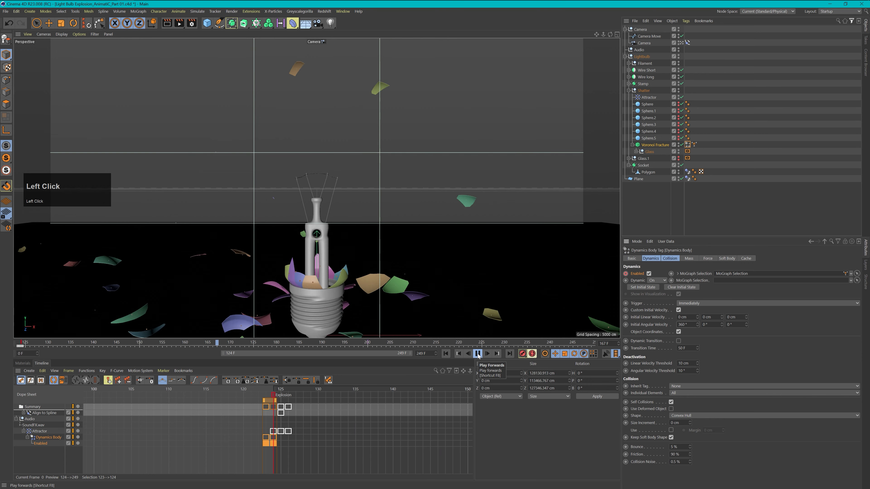
left_click(445, 353)
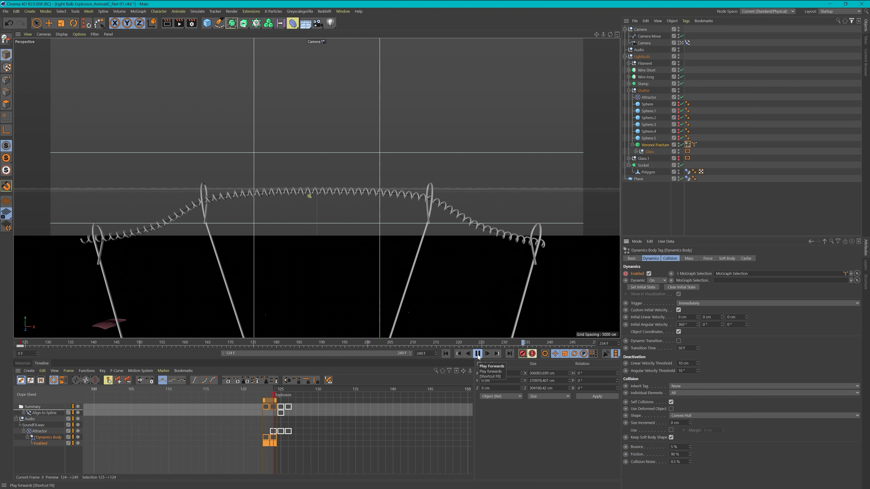
left_click(478, 355)
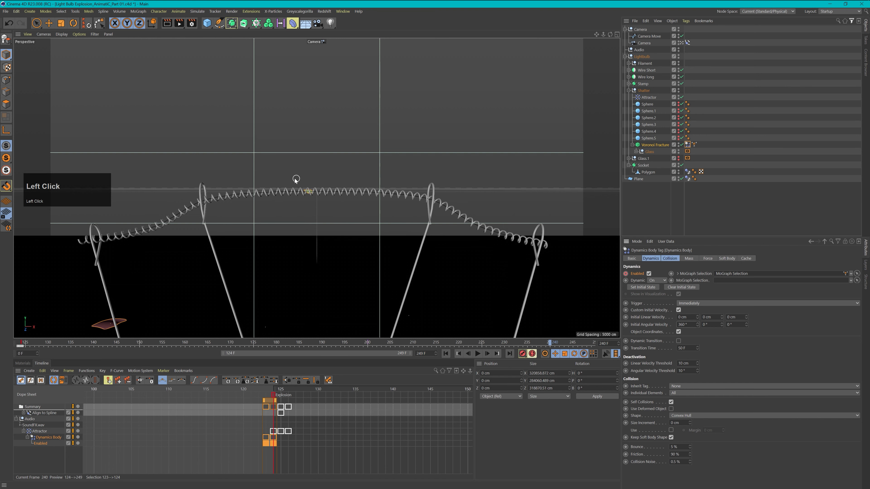
left_click(446, 353)
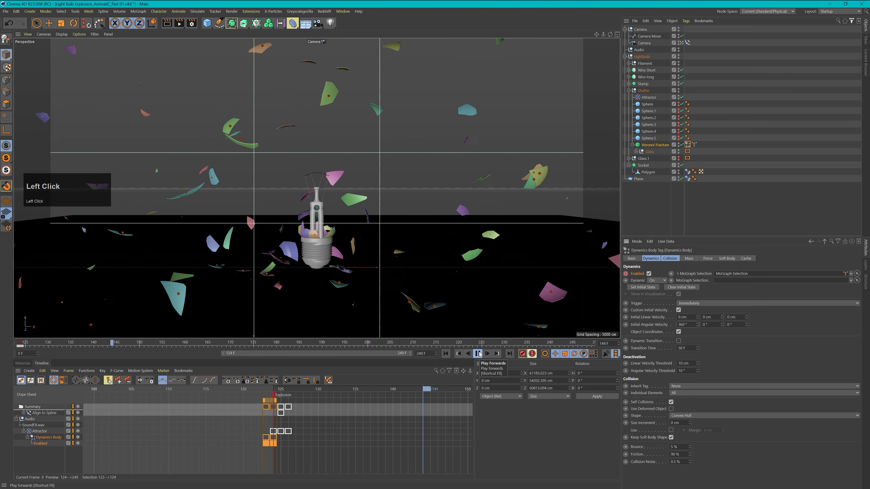
left_click(338, 251)
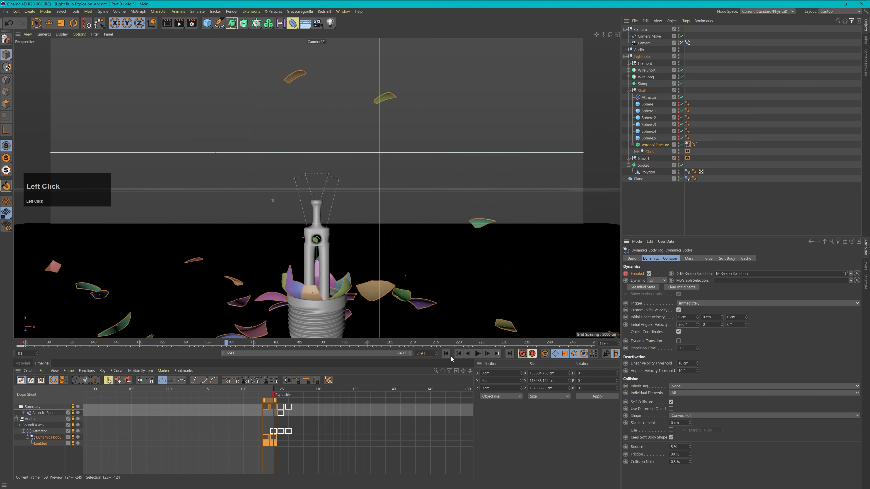
left_click(394, 243)
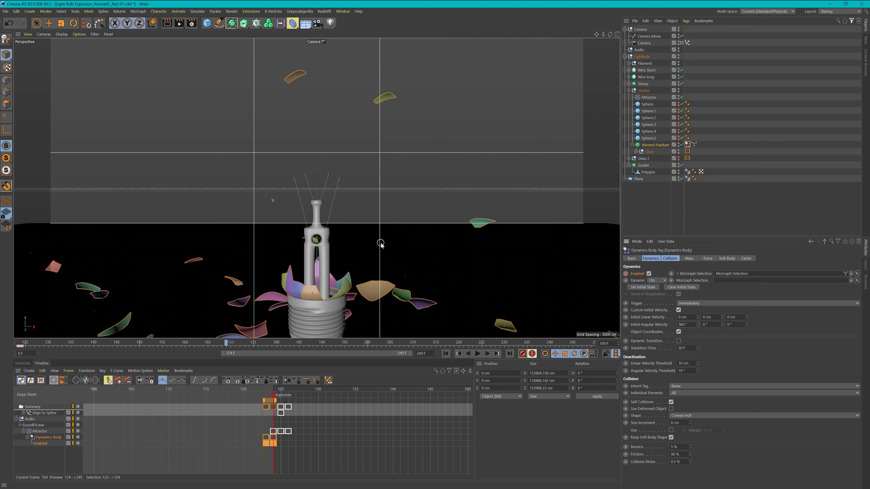
left_click(445, 353)
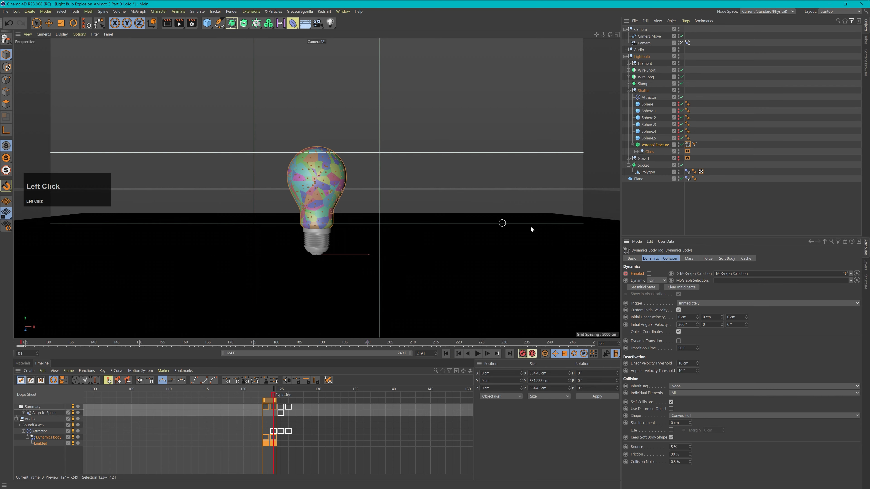
Show the project's Dynamics settings and check the explosion's timing by scrubbing back to frame 125.
key("ctrl+d")
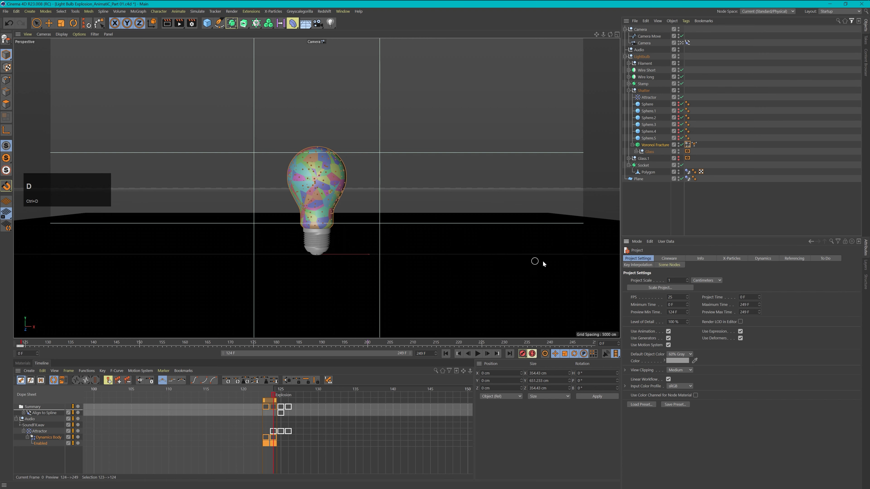
left_click(768, 261)
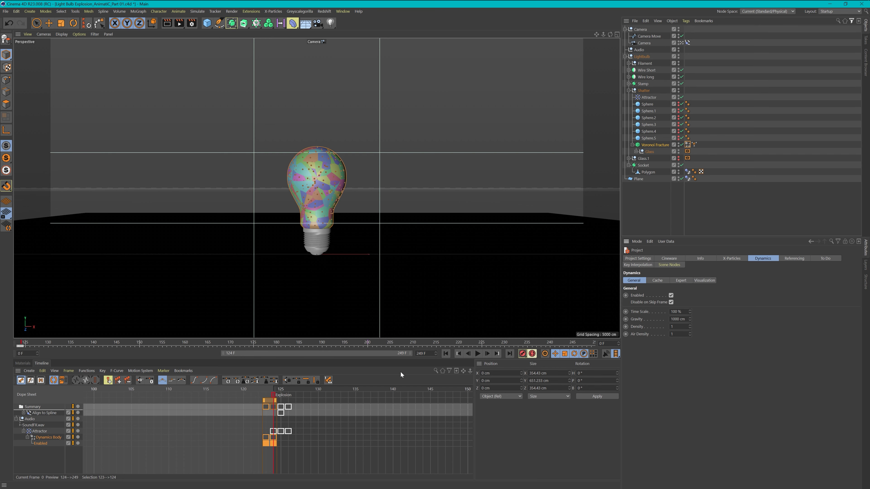
left_click(478, 354)
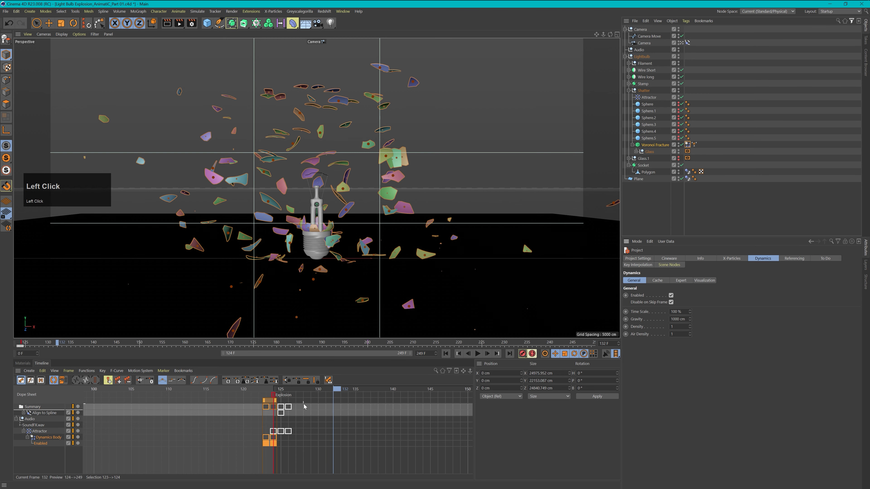
left_click_drag(338, 392, 278, 391)
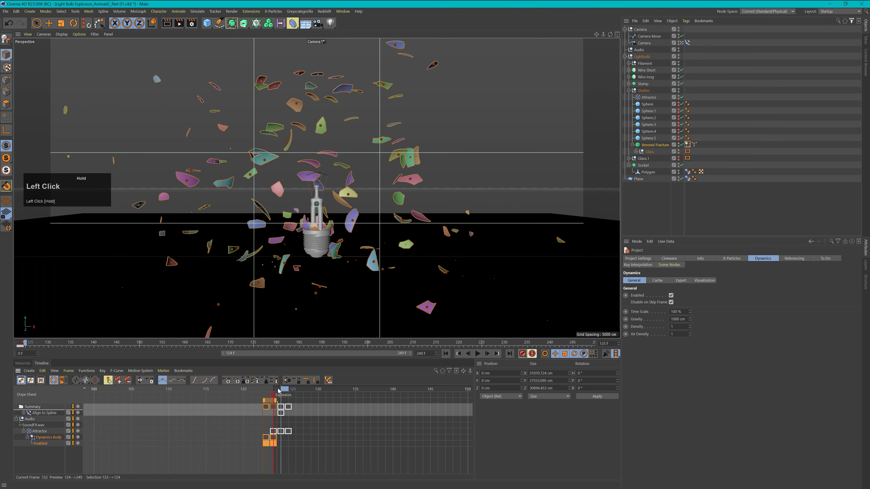
Extend the preview range to start at frame 110 and replay the explosion from the beginning.
left_click(445, 353)
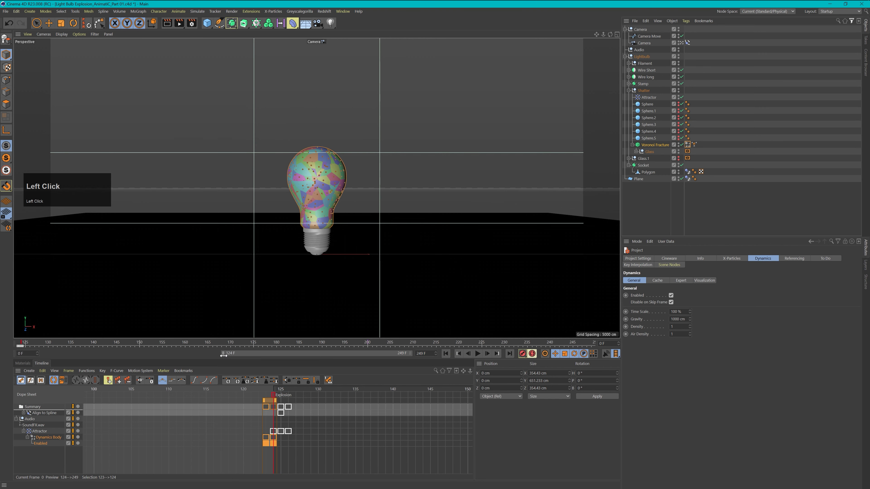
left_click_drag(223, 356, 203, 354)
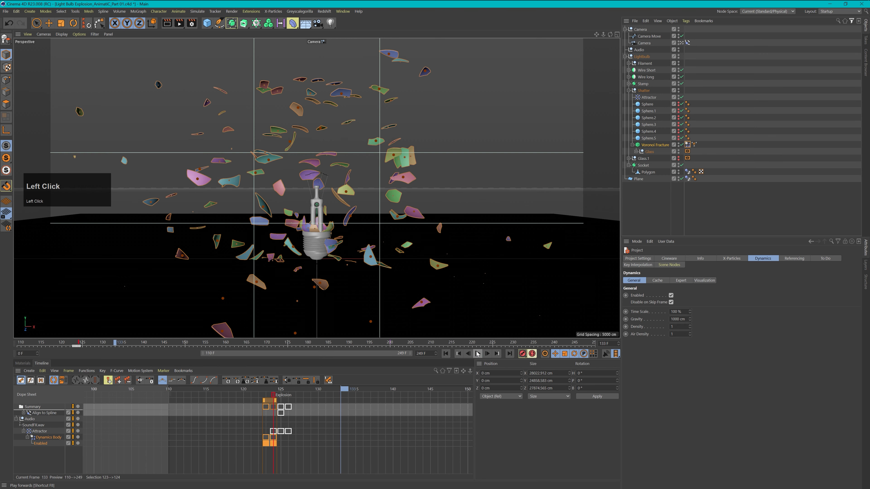
left_click(478, 354)
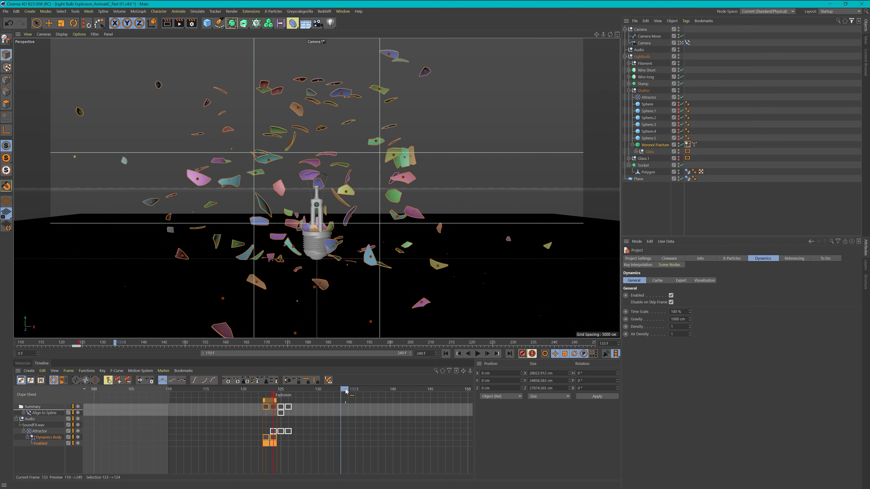
Scrub between frames 125 and 135 to find where the shards are spread enough for slow motion.
left_click_drag(345, 392, 284, 395)
mouse_move(325, 394)
left_mouse_down()
mouse_move(367, 395)
mouse_move(267, 395)
mouse_move(323, 394)
left_mouse_up()
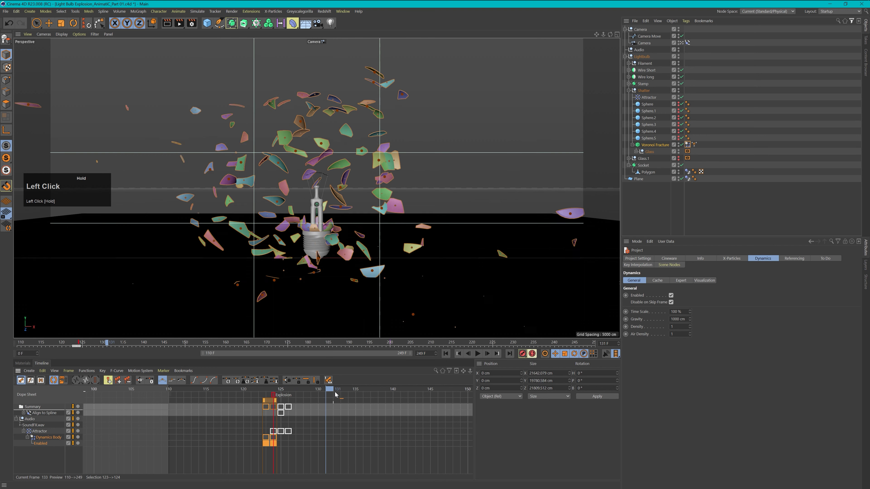
left_click_drag(337, 396, 361, 397)
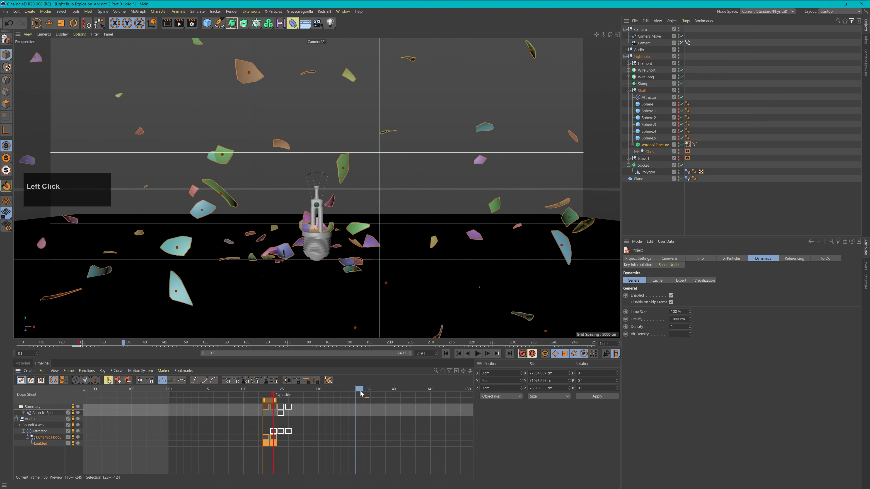
left_click(278, 390)
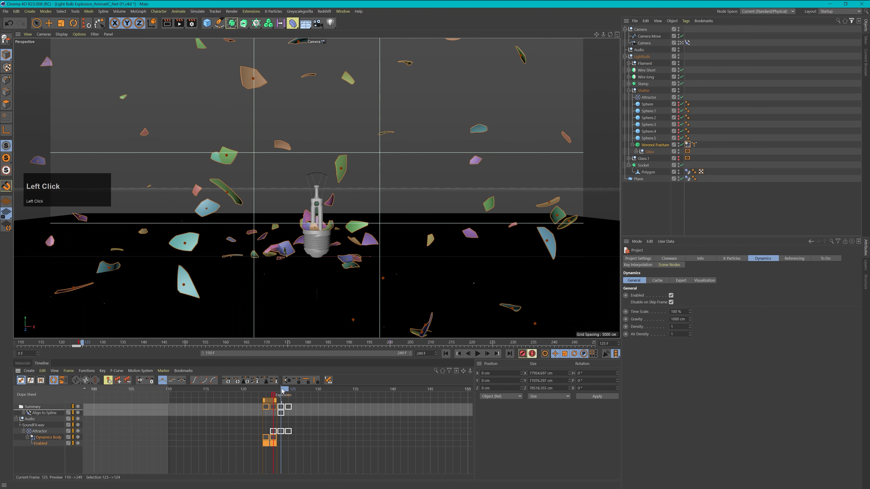
Keyframe the project's dynamics Time Scale at 100% on frame 130 and at 20% on frame 135.
left_click_drag(287, 391, 325, 395)
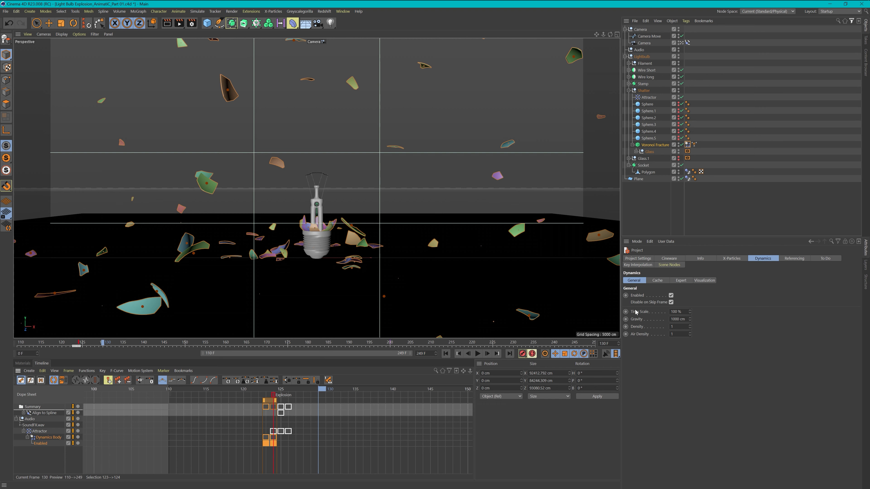
left_click(625, 312, "ctrl")
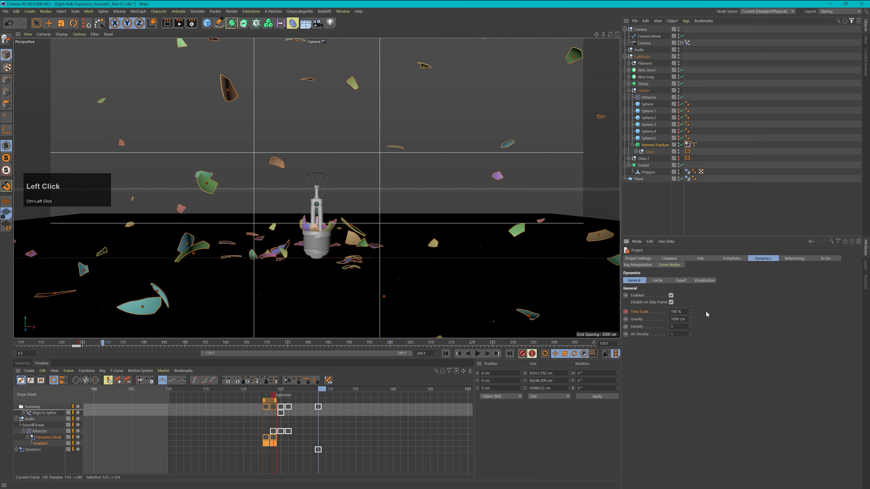
left_click(355, 390)
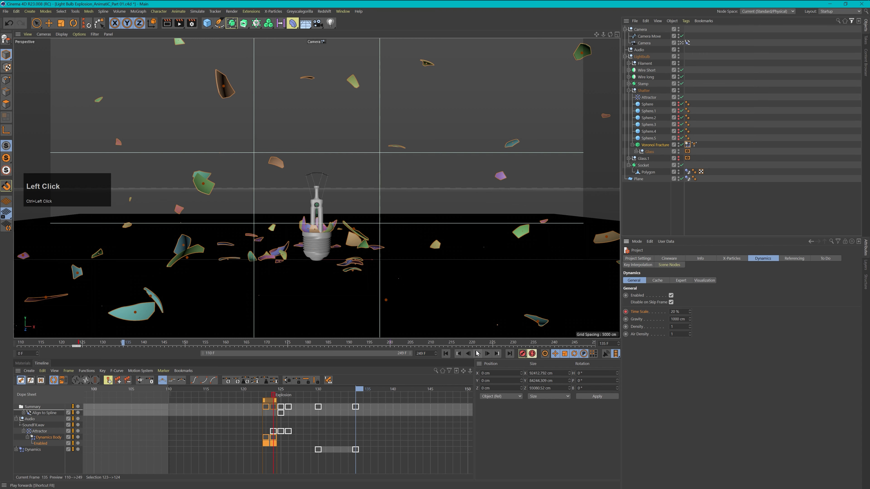
Replay the animation from the start repeatedly and judge the transition into slow motion after the explosion.
left_click(446, 354)
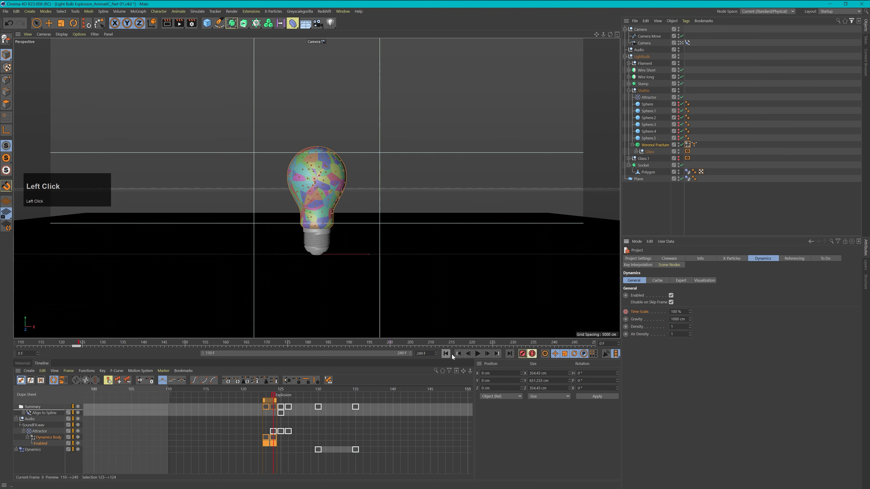
left_click(478, 353)
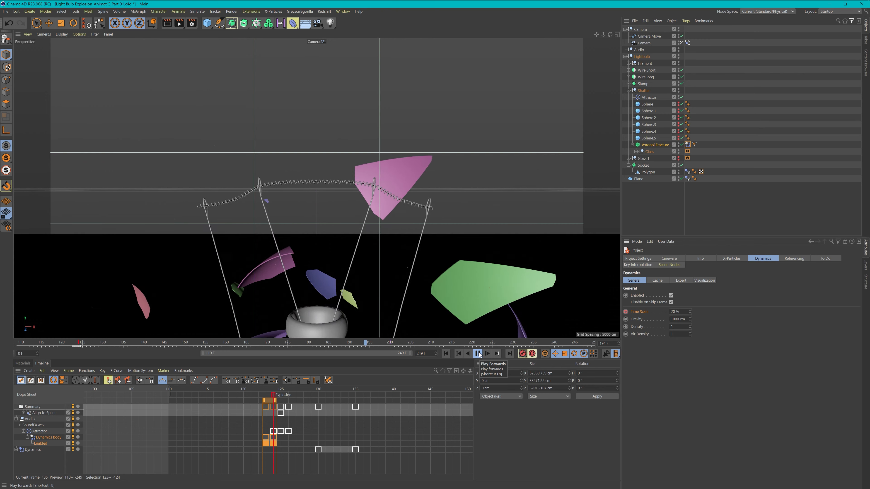
left_click(479, 355)
left_click(445, 355)
left_click(477, 357)
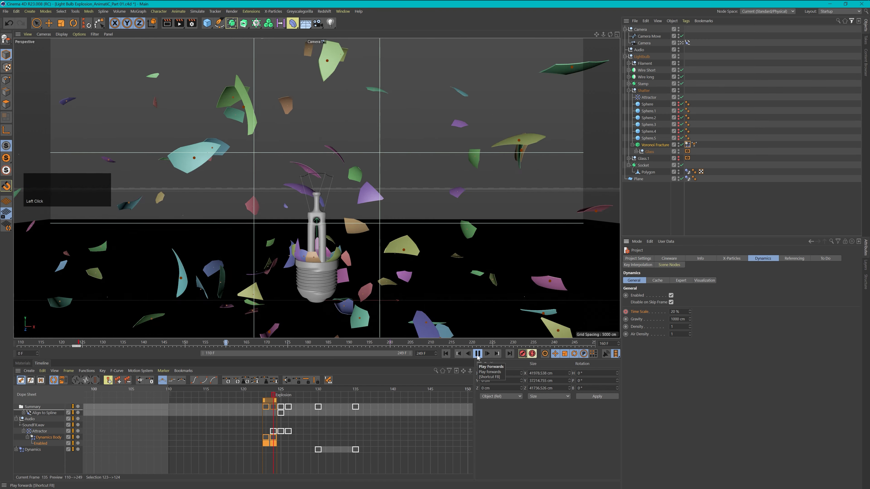
left_click(478, 354)
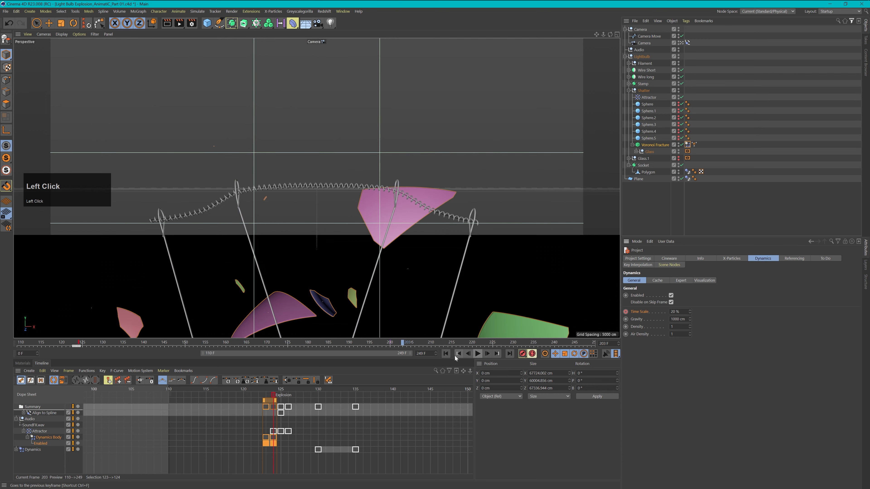
left_click(457, 355)
left_click(478, 355)
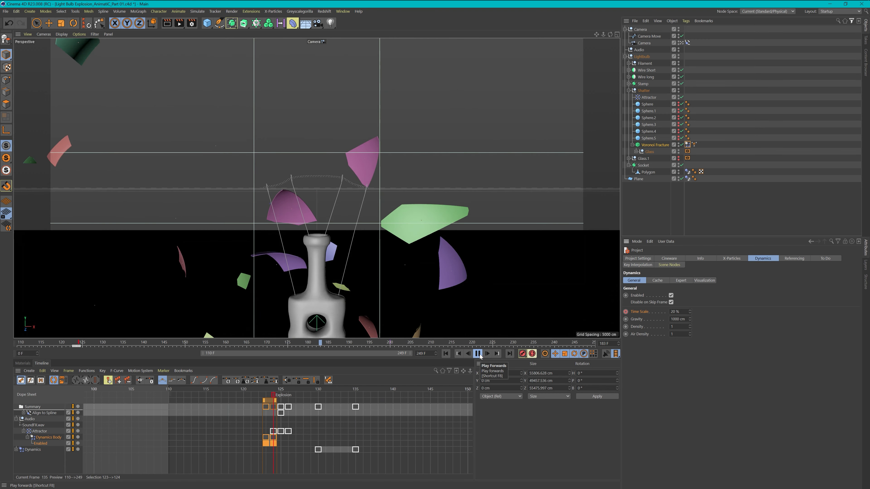
left_click(479, 356)
left_click(445, 354)
left_click(478, 354)
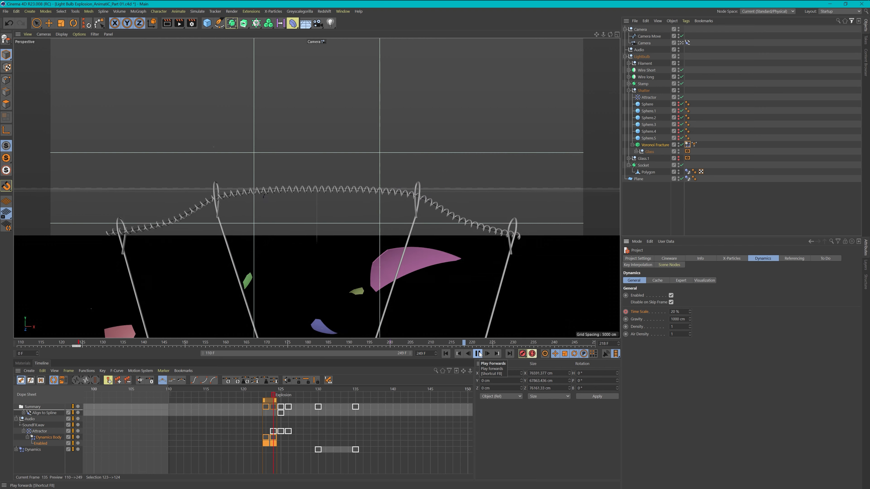
left_click(479, 354)
left_click(446, 354)
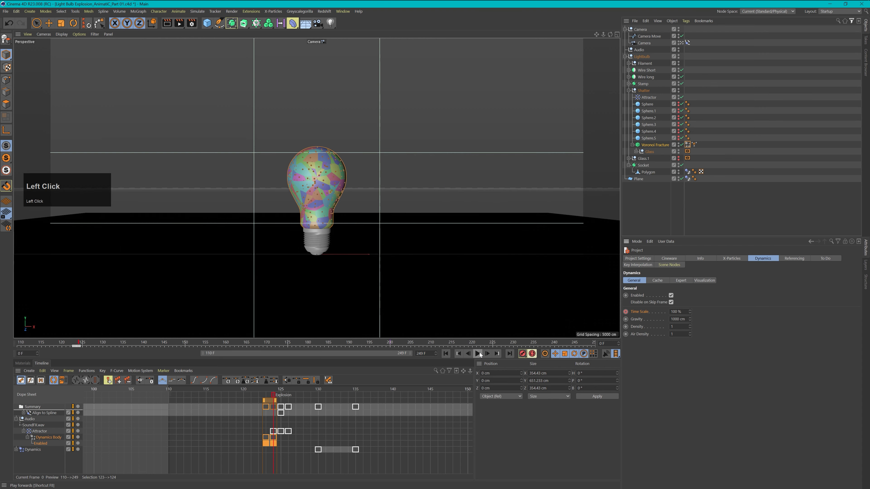
left_click(479, 355)
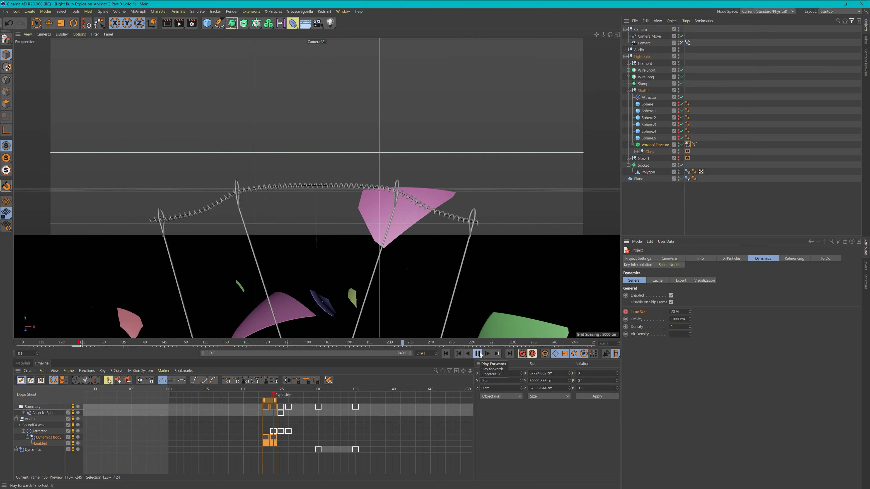
left_click(479, 355)
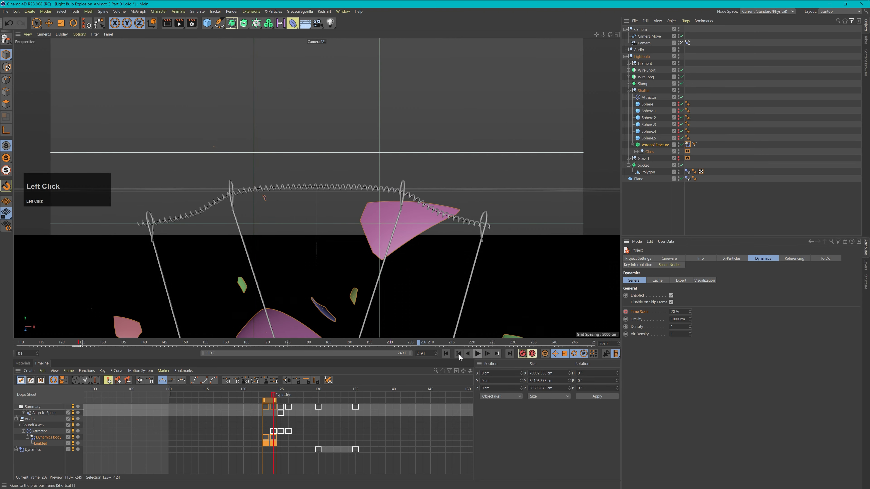
left_click(481, 355)
left_click(446, 354)
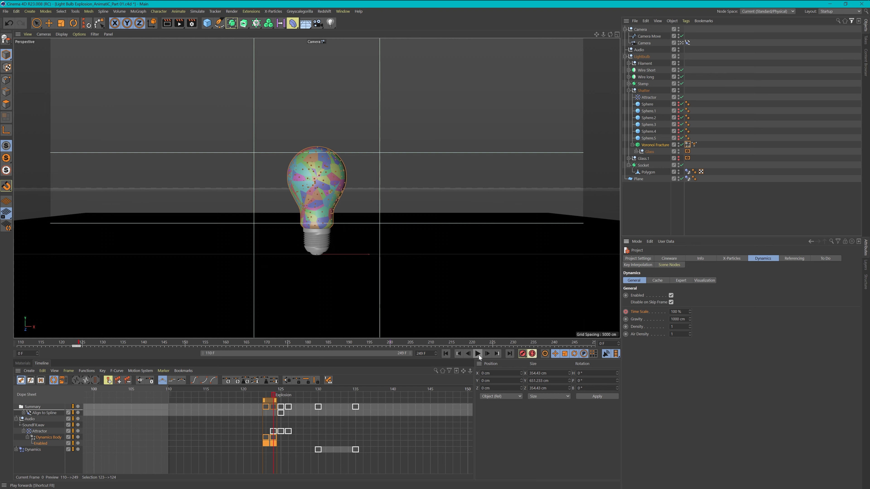
Replay the slow-motion explosion with animation sound on and again with sound off, stopping at frame 147.
left_click(478, 354)
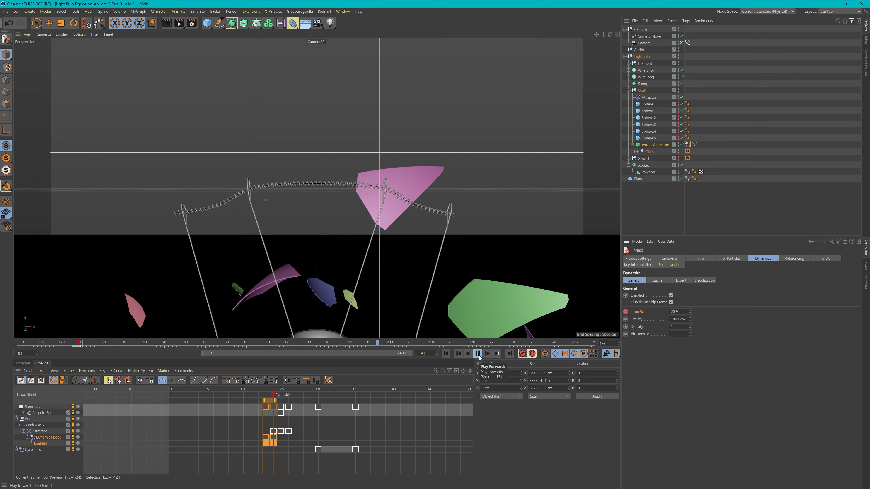
left_click(479, 355)
left_click(446, 354)
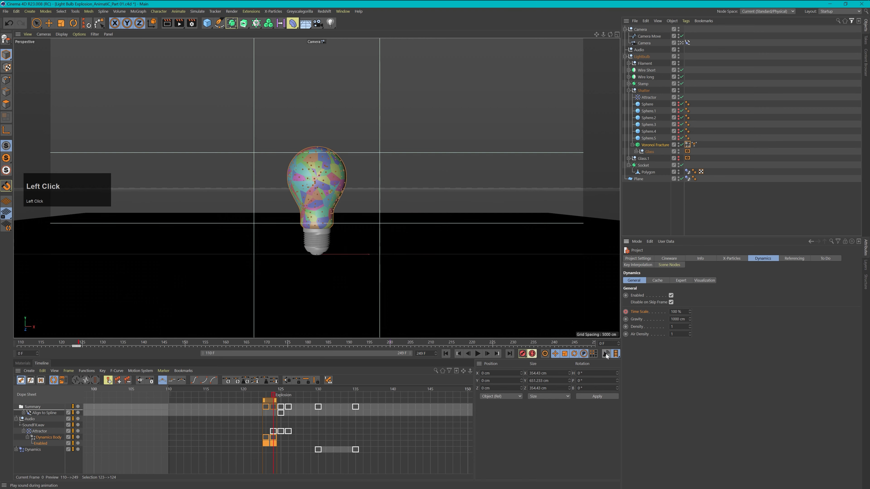
left_click(478, 354)
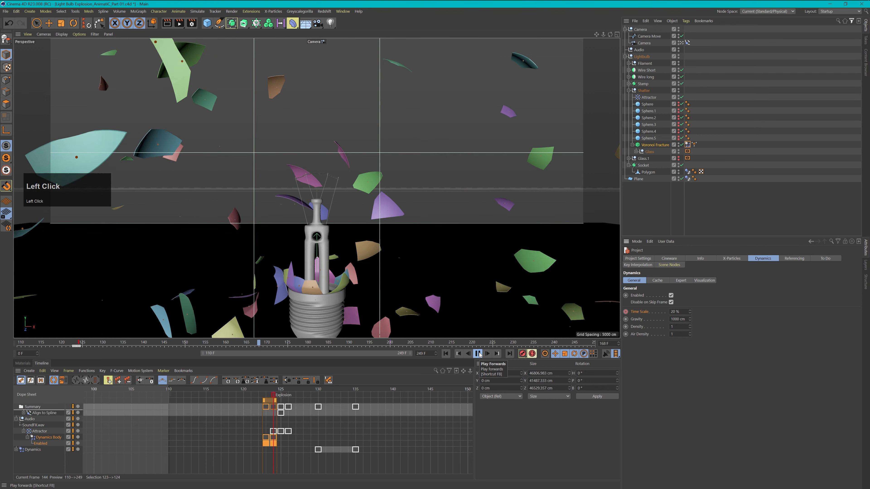
left_click(446, 354)
left_click(477, 354)
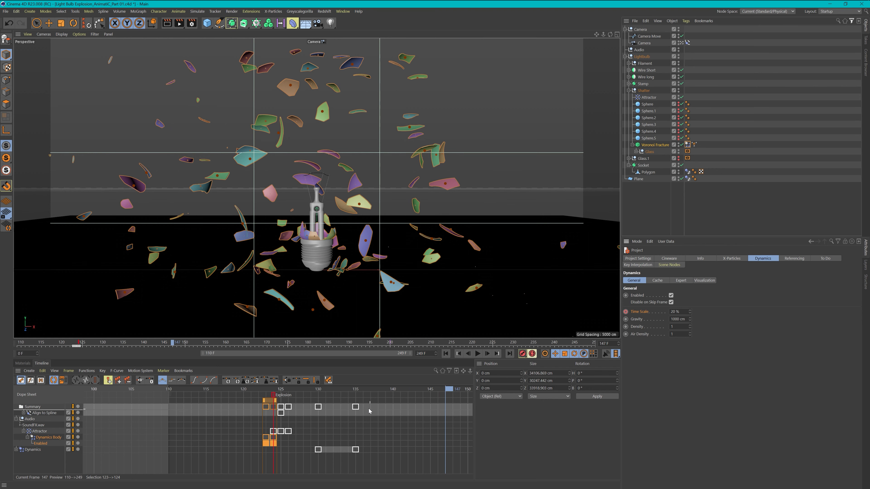
Move both dynamics Time Scale keyframes two frames earlier, to frames 128 and 133, and clear the key selection.
left_click_drag(367, 407, 313, 460)
left_click_drag(327, 404, 311, 404)
left_click(344, 402)
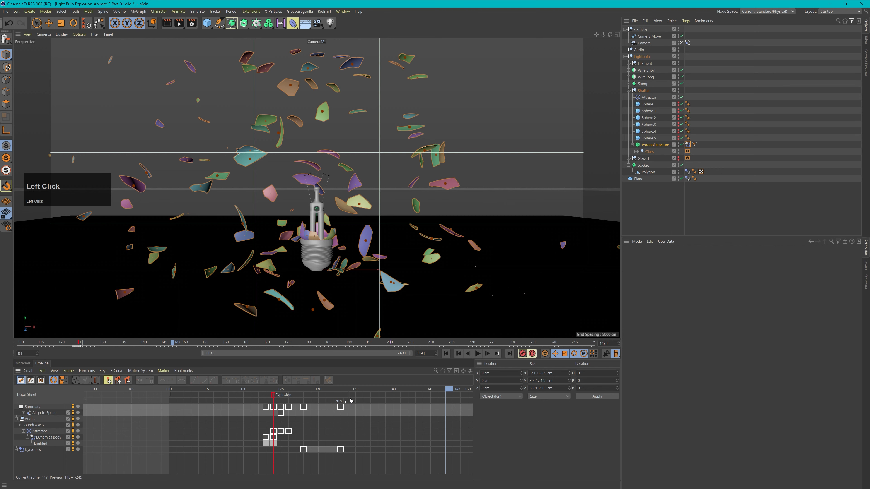
Move the 20% dynamics Time Scale keyframe two frames earlier, to frame 131, and play the animation.
left_click(341, 409)
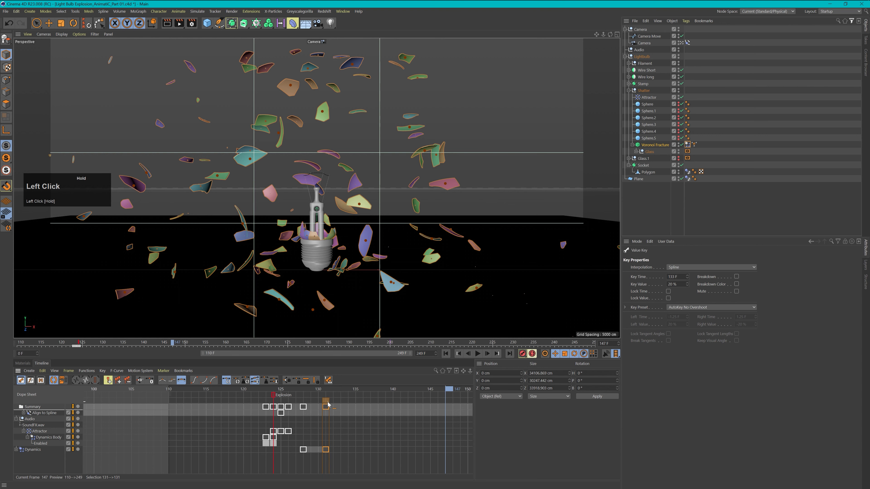
left_click_drag(327, 402, 326, 403)
left_click(478, 353)
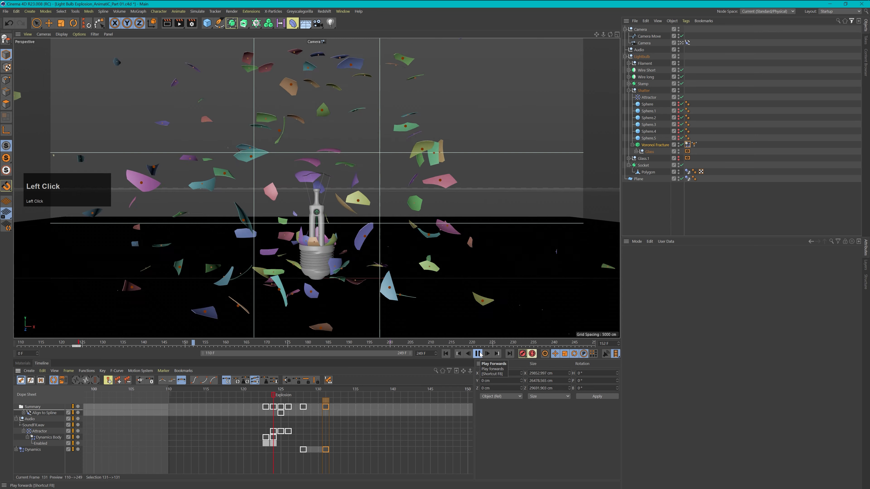
left_click(478, 353)
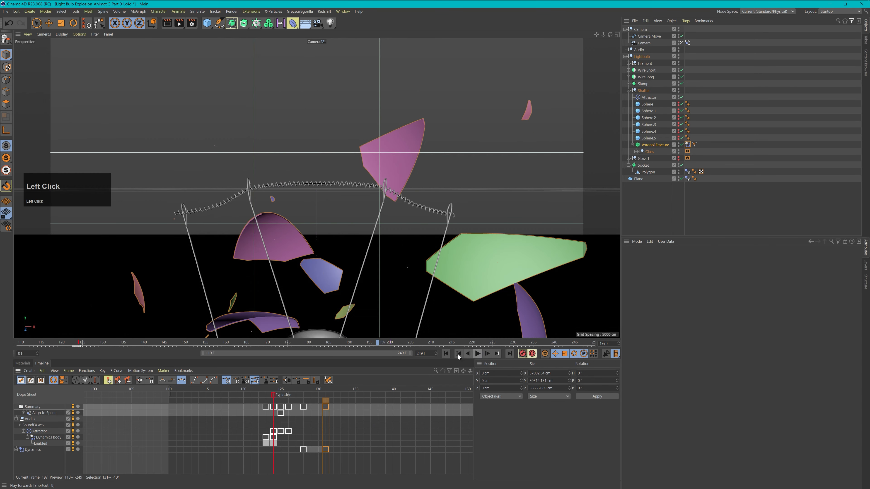
Replay the animation from the start several times and judge the shorter transition into slow motion and the spread of the shards.
left_click(446, 354)
left_click(478, 353)
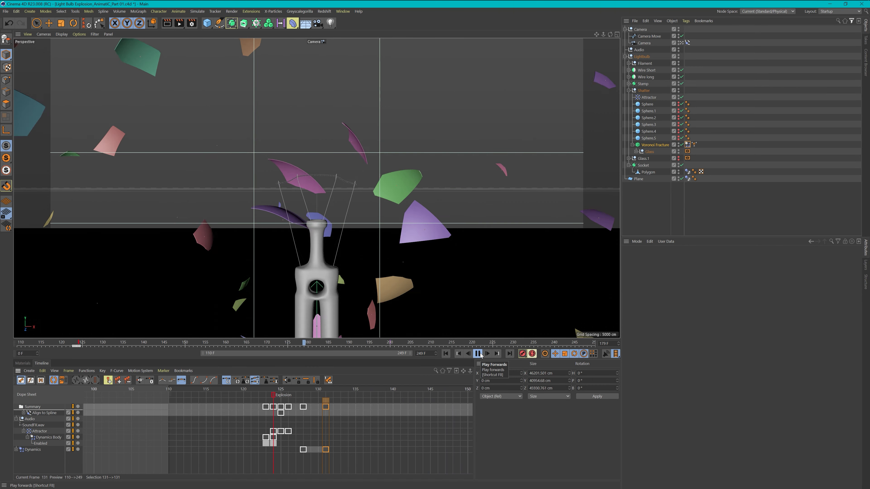
left_click(480, 353)
left_click(446, 355)
left_click(479, 353)
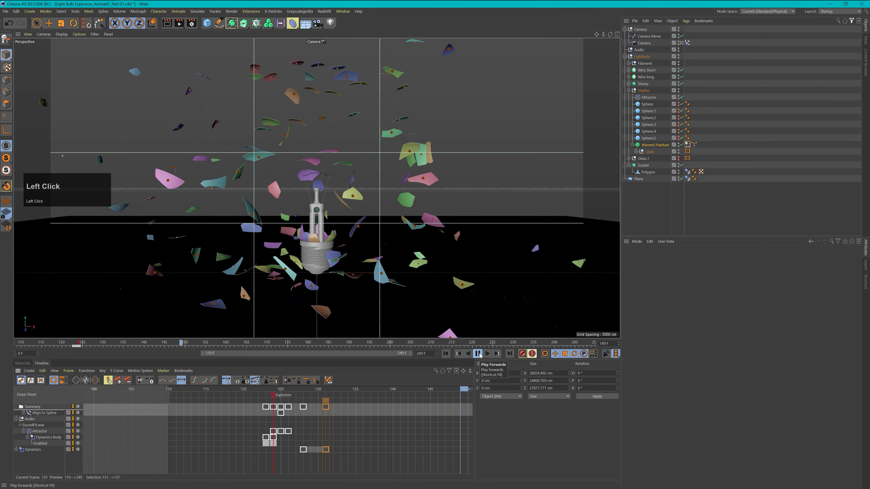
left_click(478, 353)
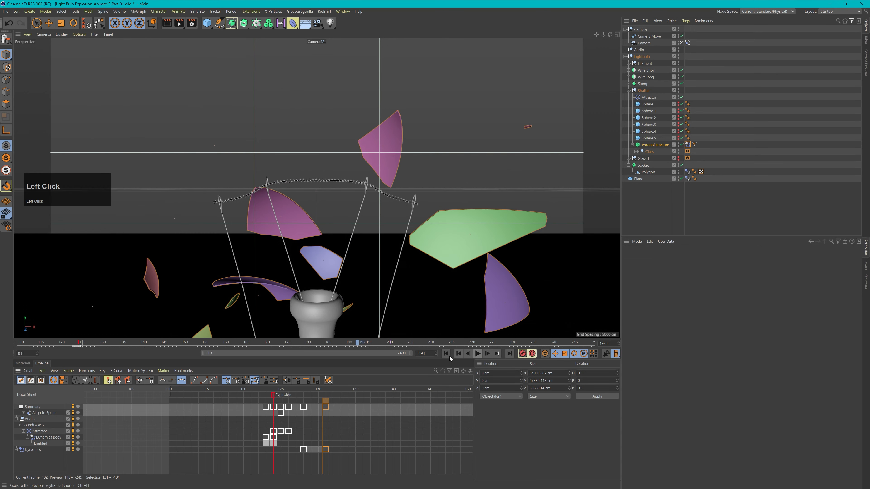
left_click(445, 354)
left_click(477, 354)
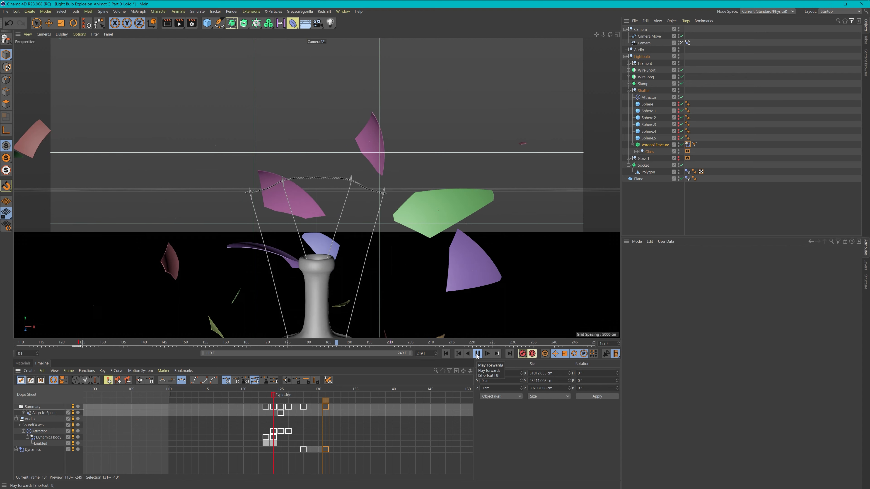
left_click(477, 354)
left_click(445, 355)
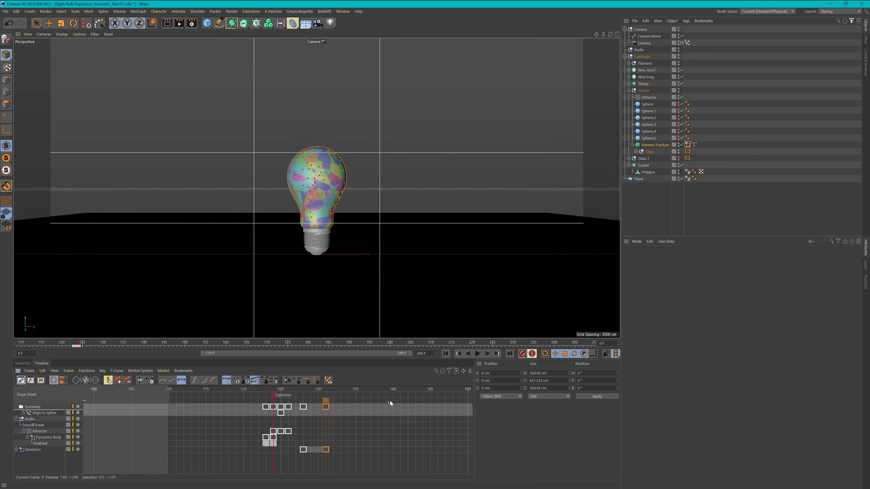
left_click(447, 354)
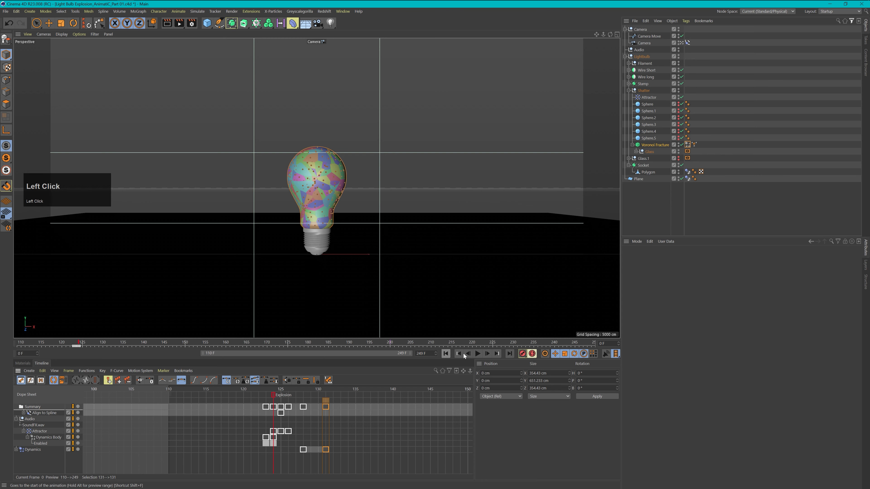
left_click(478, 354)
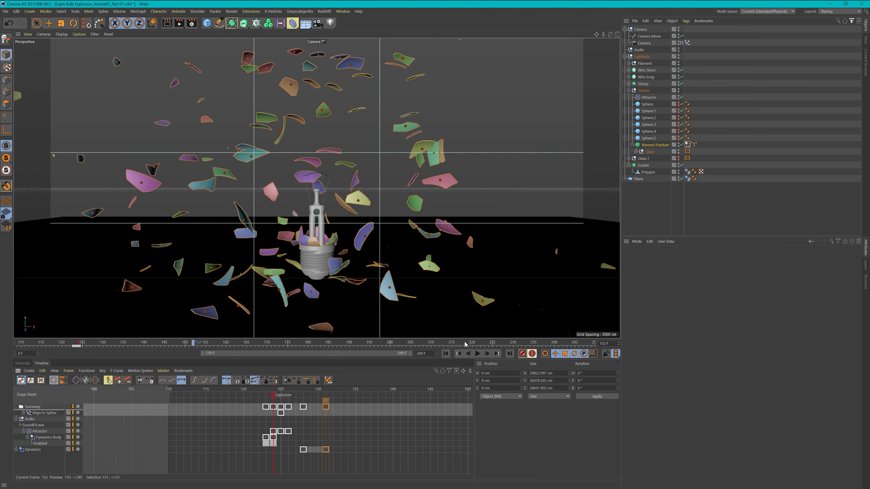
left_click(445, 353)
left_click(480, 354)
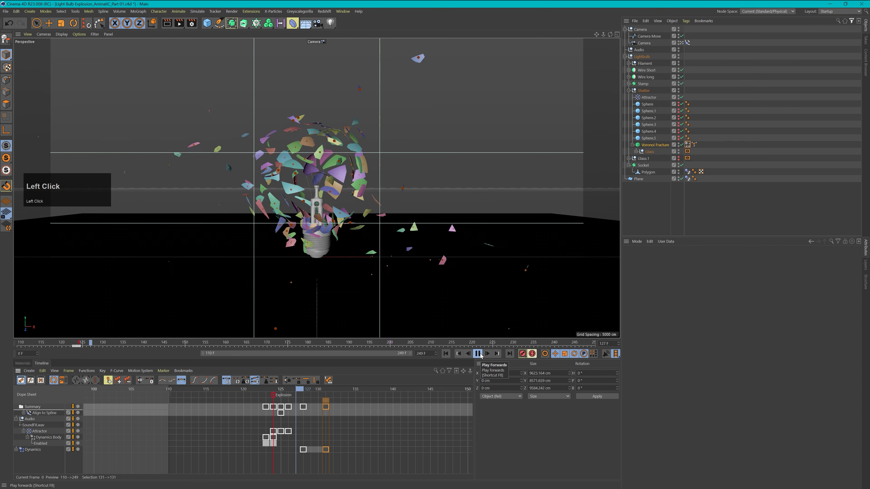
left_click(478, 354)
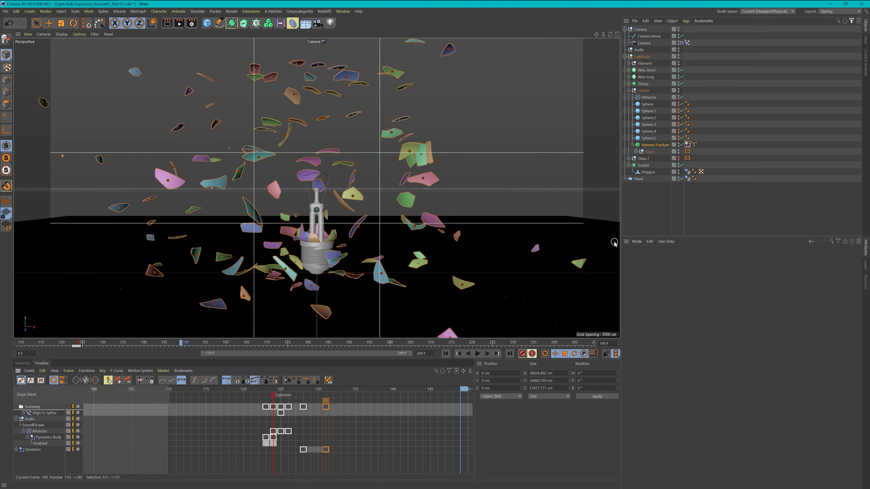
Set the Angular Damping in the Force settings of the Voronoi Fracture's Dynamics Body tag to 10%.
left_click(687, 144)
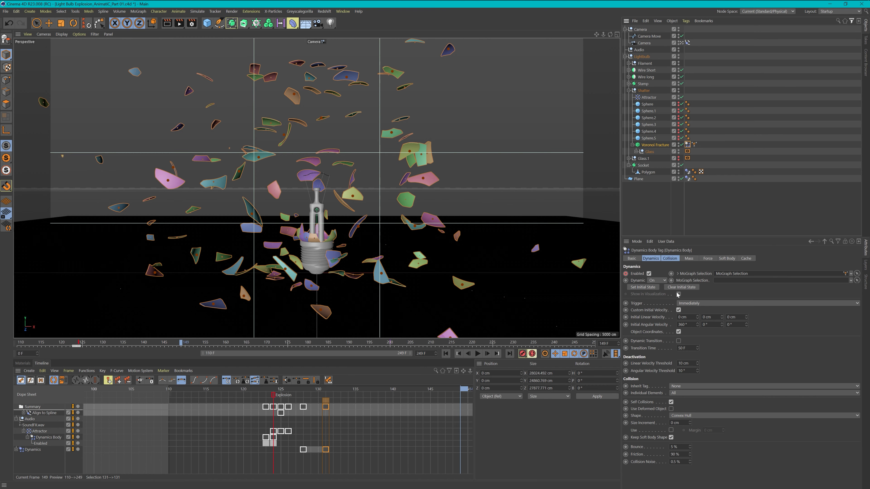
left_click(689, 259)
left_click(705, 259)
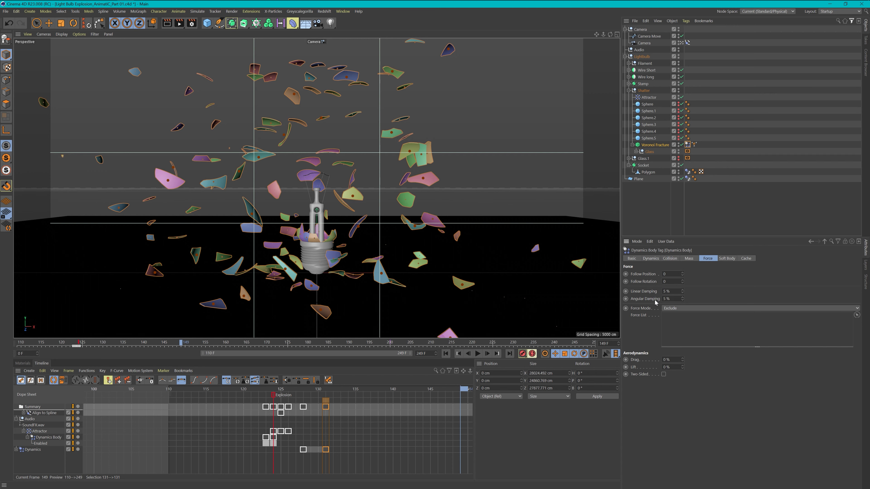
left_click(664, 298)
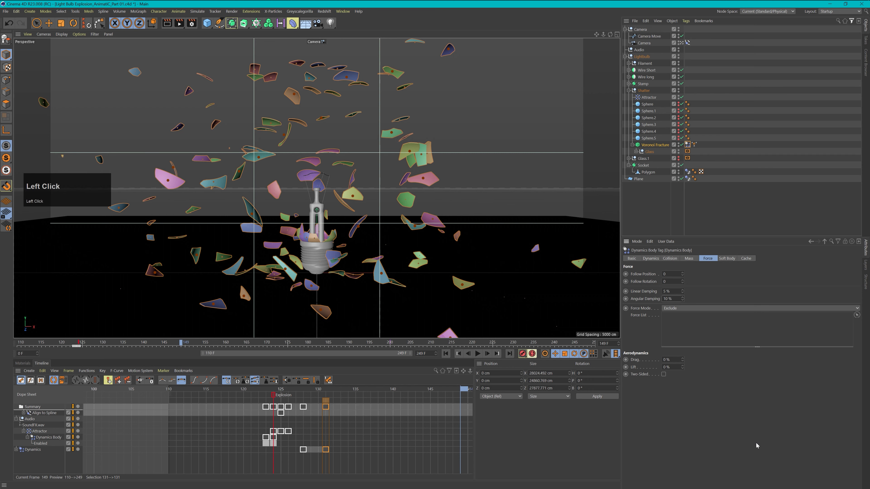
Replay the explosion twice from the start to check how the glass shards rotate, and return to frame 0.
left_click(446, 353)
left_click(477, 353)
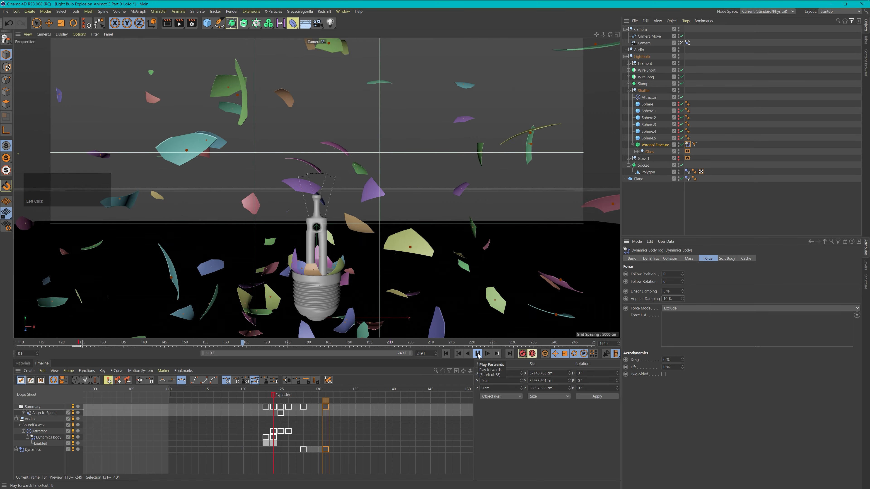
left_click(477, 353)
left_click(446, 353)
left_click(477, 353)
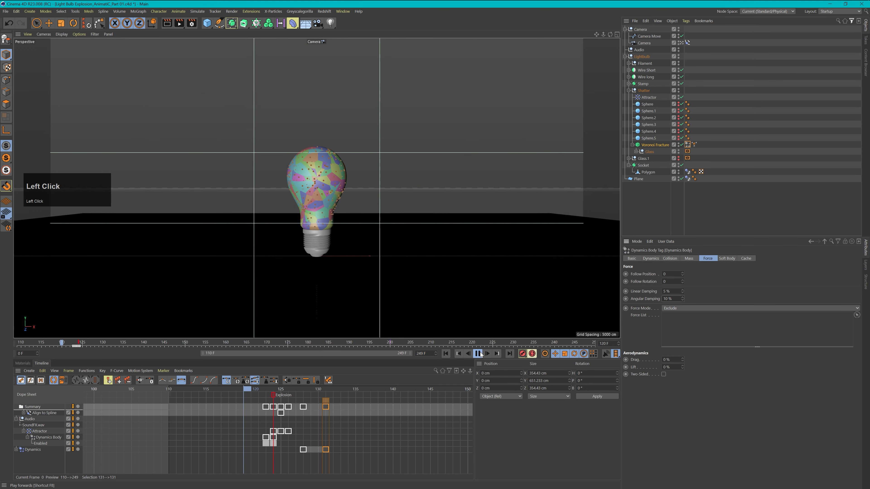
left_click(478, 354)
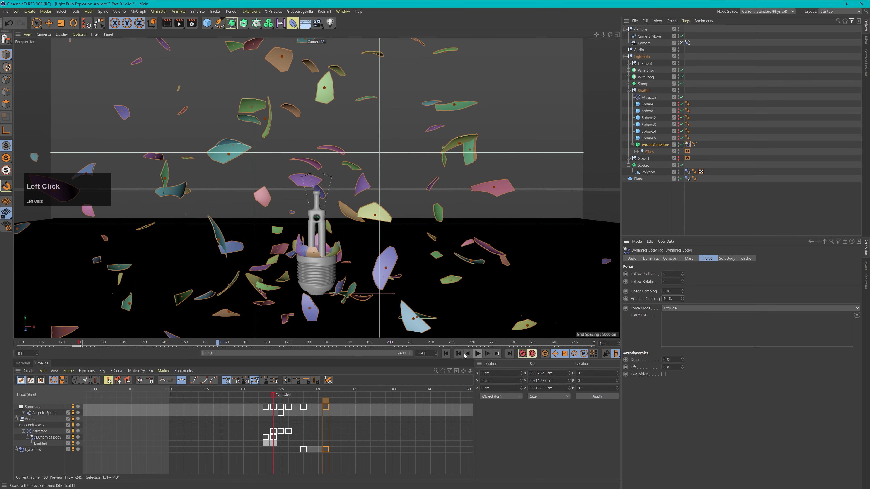
left_click(446, 354)
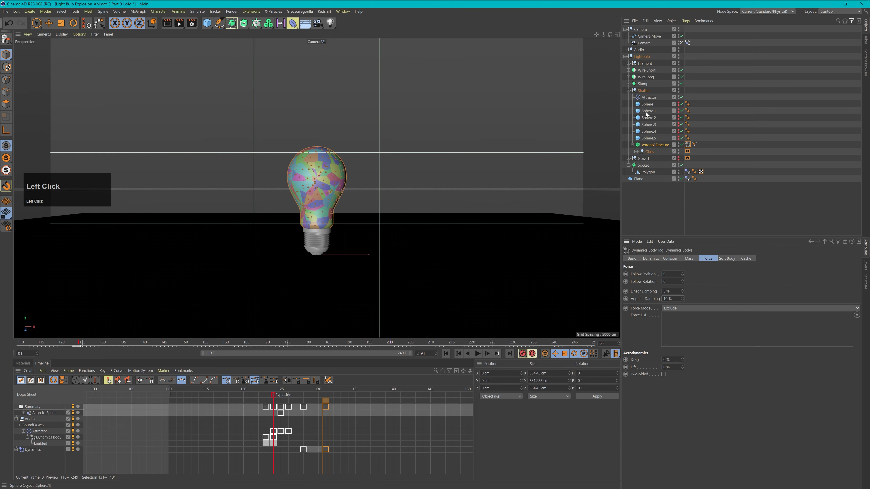
Lower the Attractor inside the bulb along its vertical axis to a Y position of about 415 cm.
left_click(647, 97)
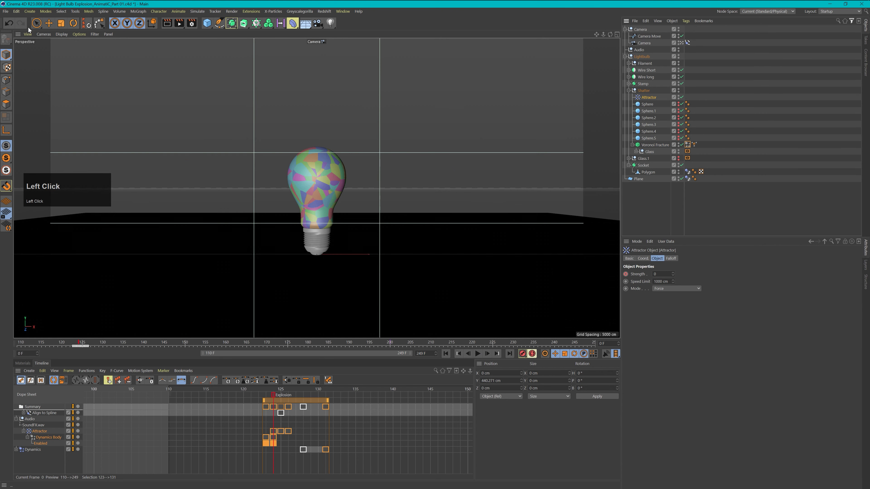
left_click(37, 23)
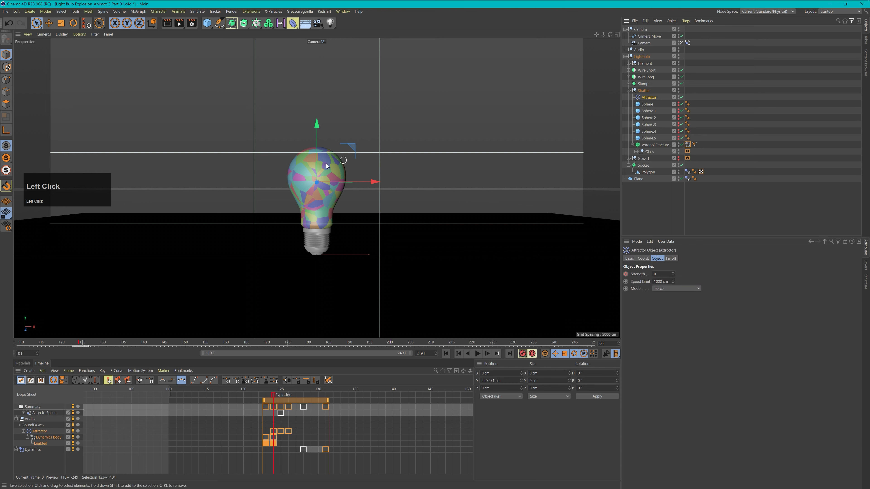
left_click_drag(317, 133, 315, 140)
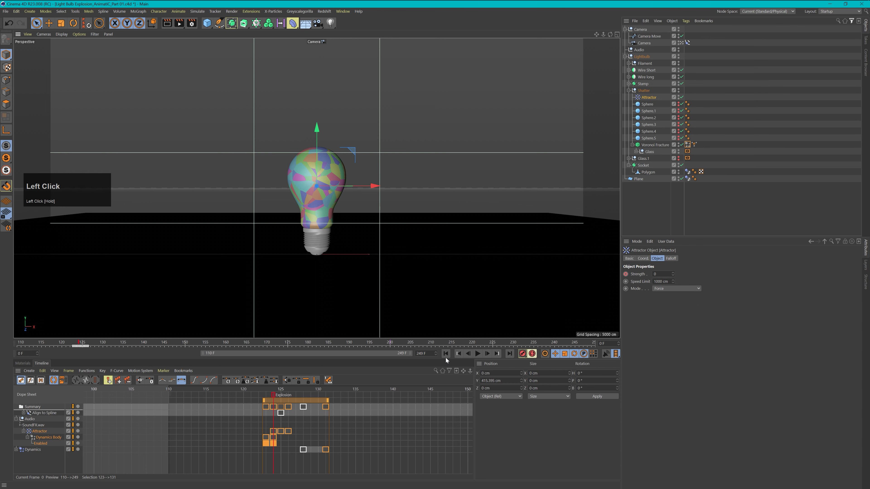
Replay the explosion twice to check the shard spread with the lowered Attractor, and return to frame 0.
left_click(479, 355)
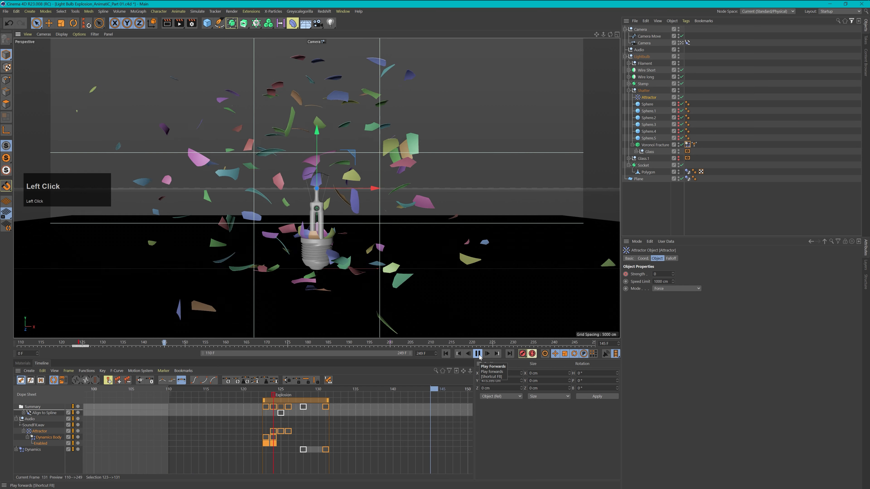
left_click(479, 355)
left_click(458, 354)
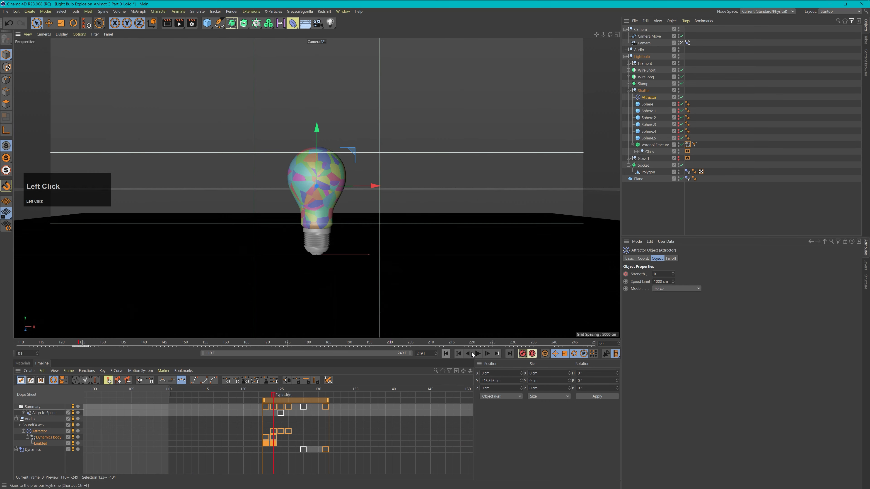
left_click(478, 353)
left_click(478, 353)
left_click(447, 354)
Shift the Attractor off-center along X to about 30 cm, replay the explosion, and shift it further to about 58 cm.
left_click_drag(369, 185, 374, 185)
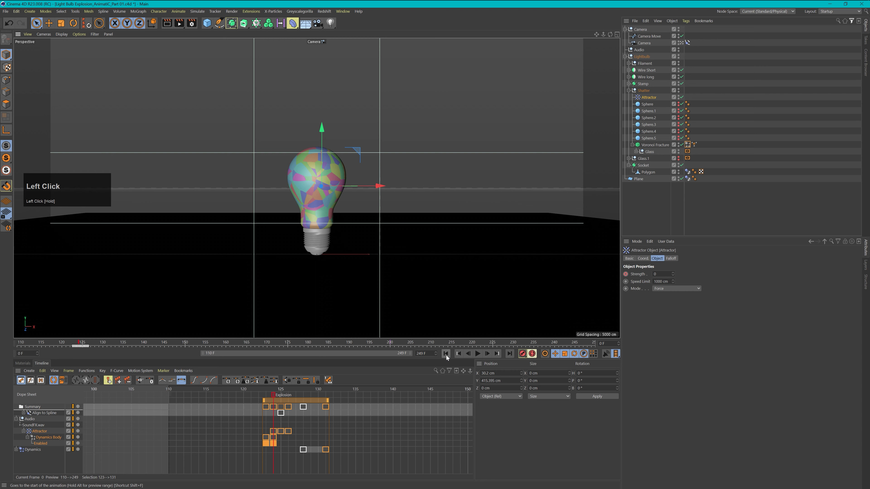
left_click(476, 354)
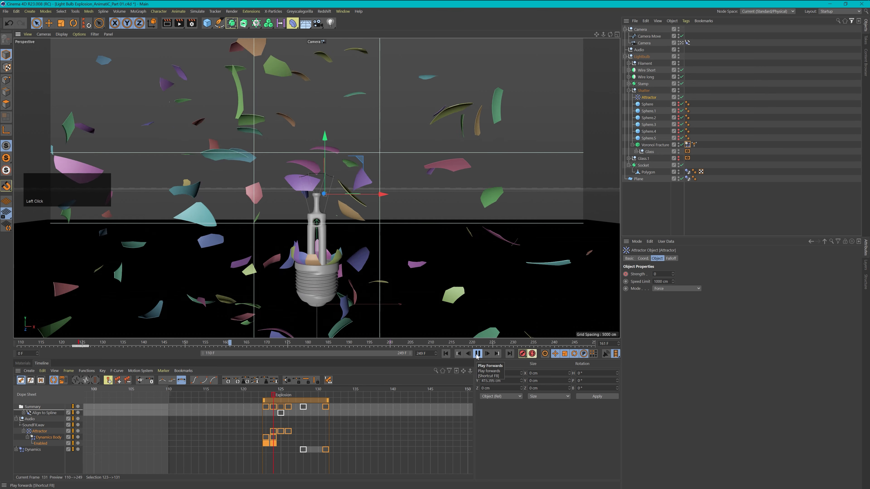
left_click(476, 353)
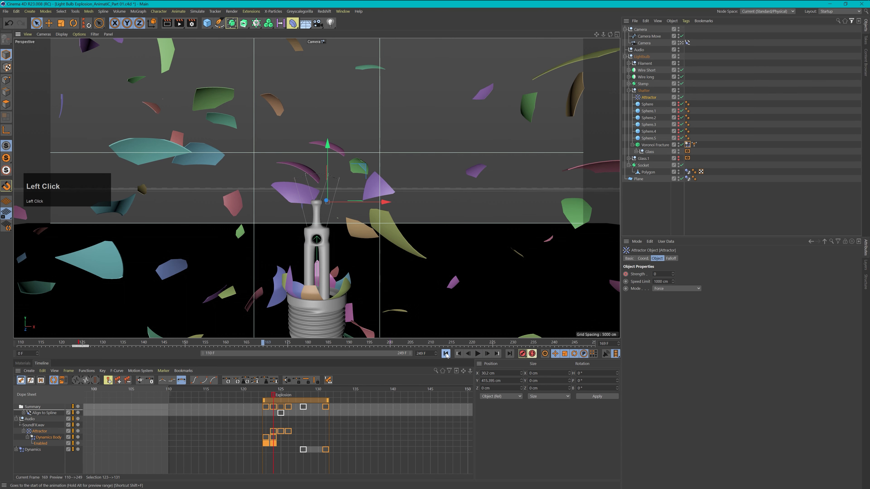
left_click(446, 353)
left_click_drag(383, 187, 384, 187)
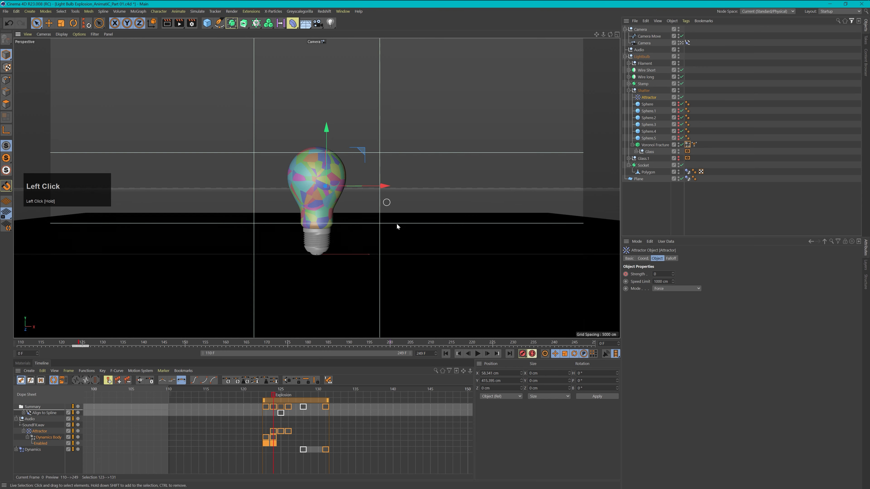
Replay the explosion three times with the off-center Attractor to judge the direction of the flying shards, and return to frame 0.
left_click(477, 354)
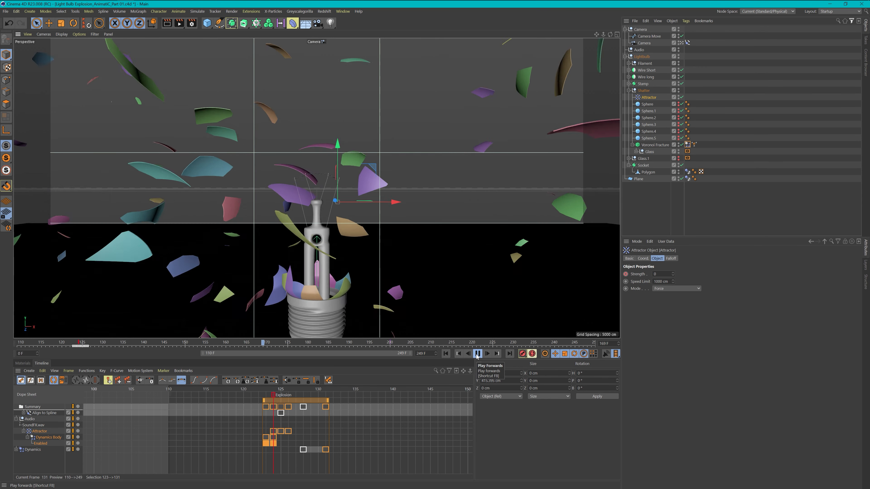
left_click(477, 354)
left_click(444, 355)
left_click(477, 354)
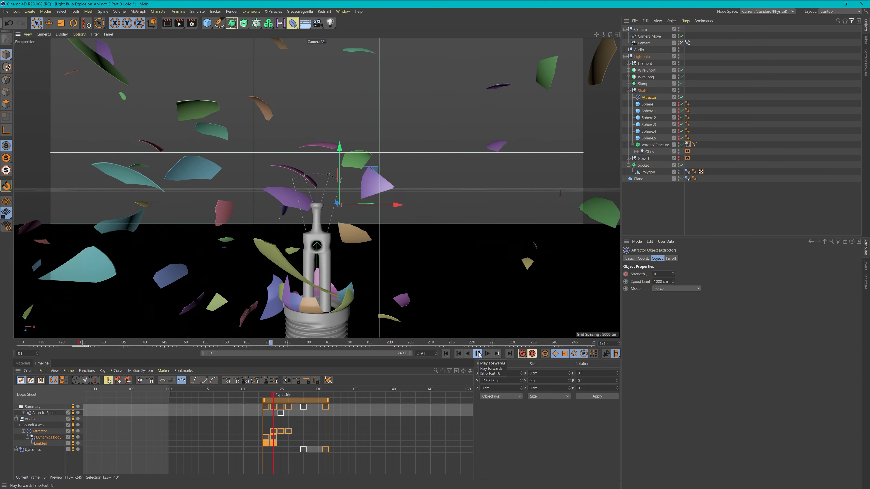
left_click(478, 354)
left_click(447, 354)
left_click(478, 354)
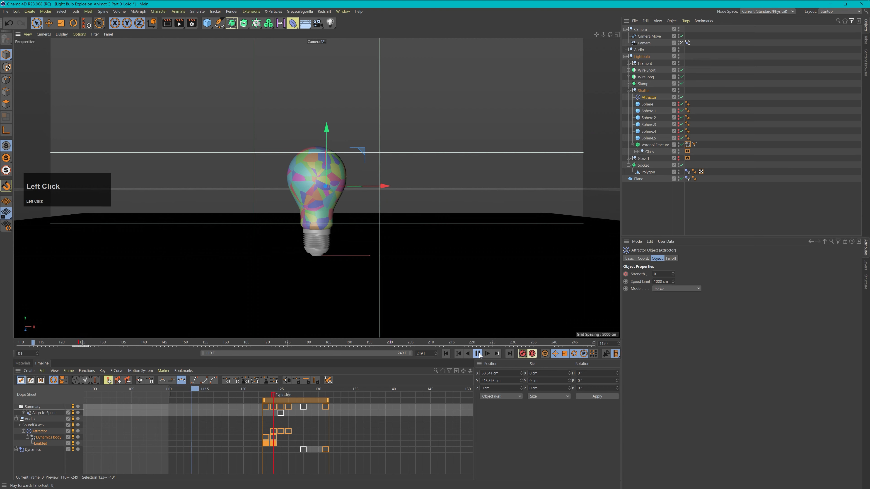
left_click(478, 354)
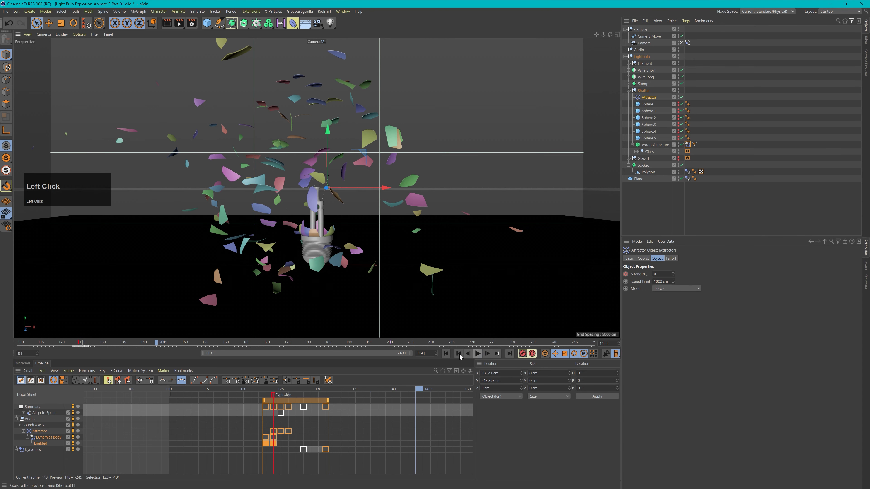
left_click(445, 354)
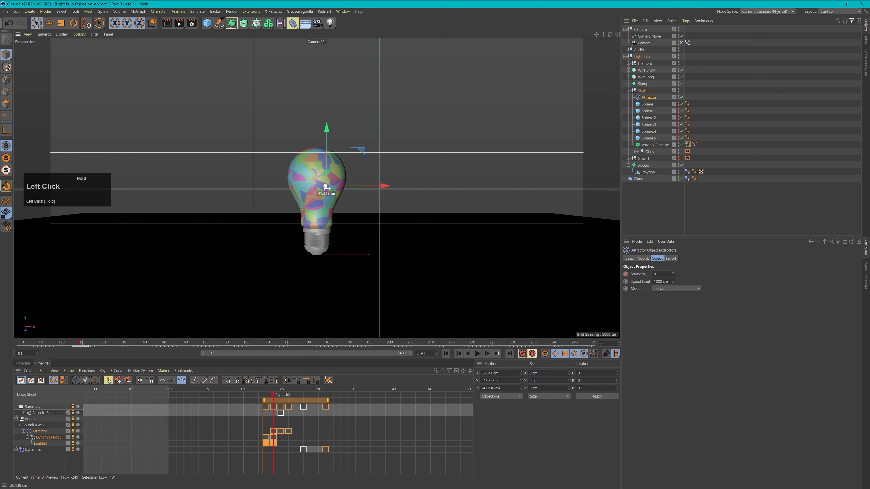
Leave the scene camera for a free view of the bulb and move the Attractor along Z to about 34 cm.
left_click_drag(326, 187, 326, 187)
key("ctrl+z")
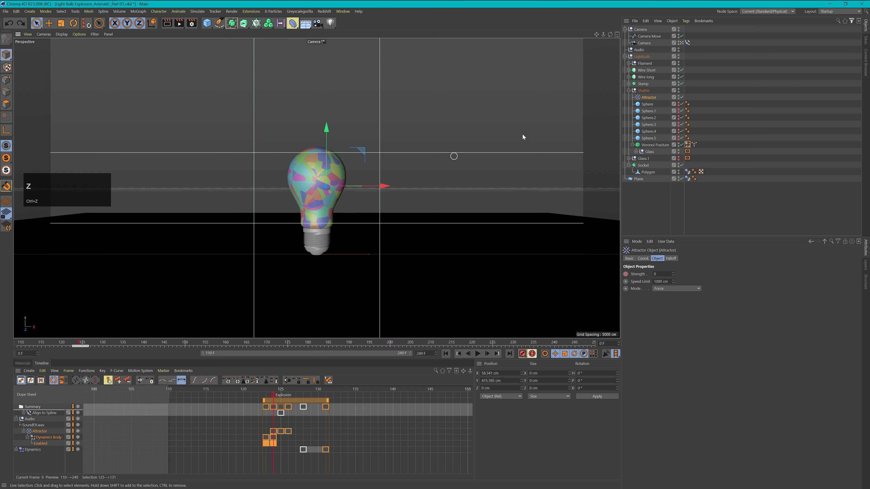
left_click(680, 43)
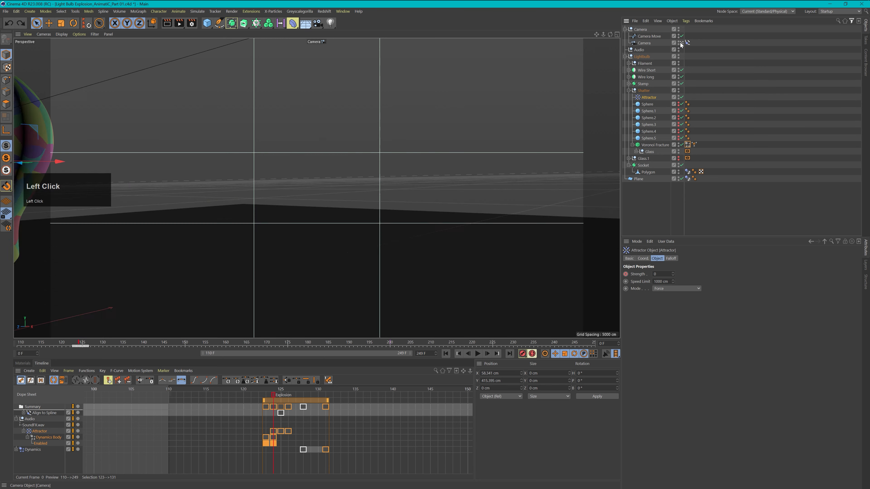
key("2")
left_click_drag(426, 199, 385, 209)
key("3")
left_click_drag(249, 252, 241, 253)
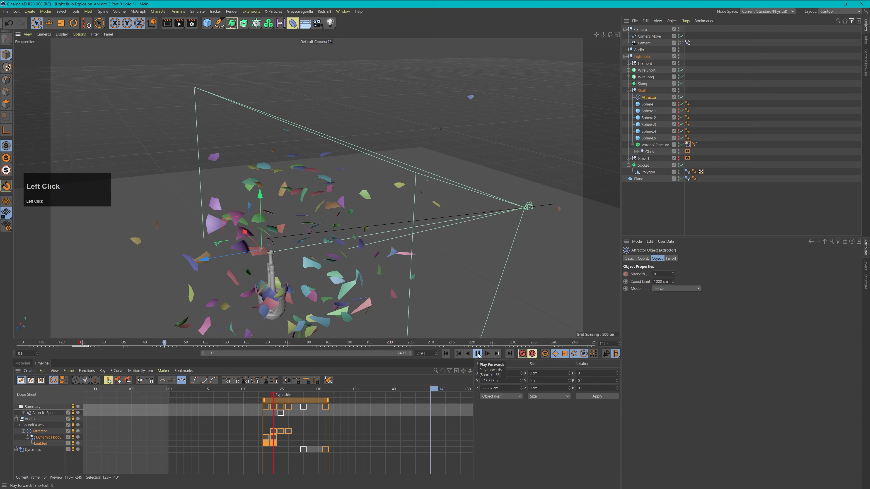
Switch back to the scene camera and replay the explosion to check the shard spread with the Attractor moved along Z.
left_click(477, 355)
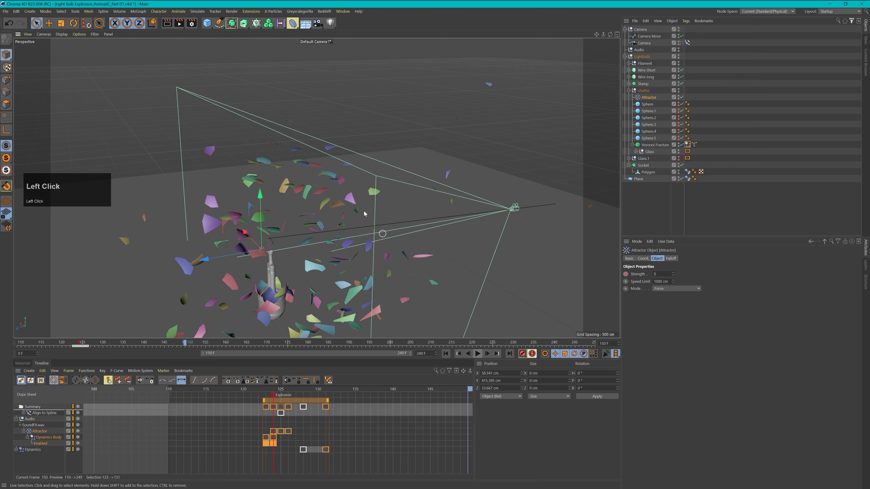
left_click(681, 43)
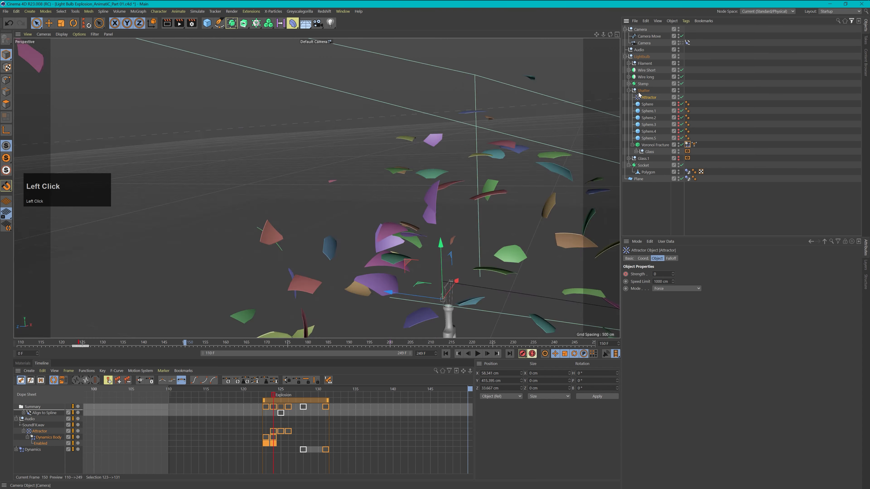
left_click(446, 354)
left_click(478, 353)
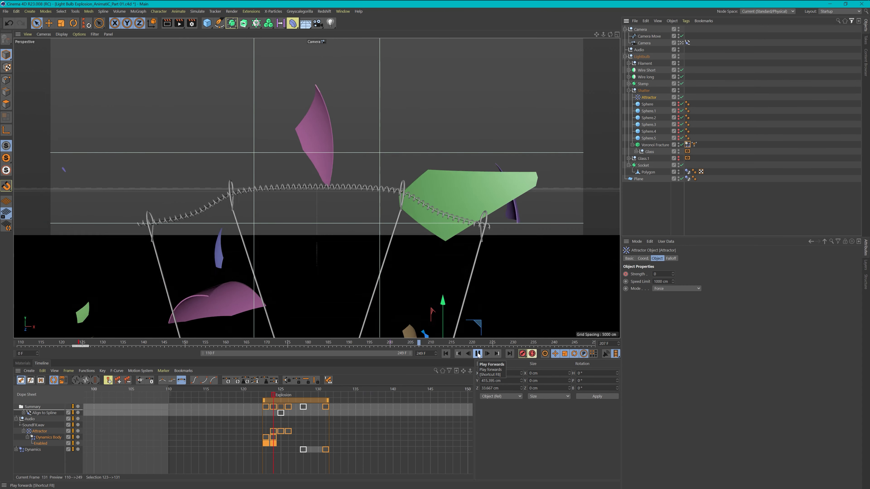
left_click(478, 354)
left_click(478, 354)
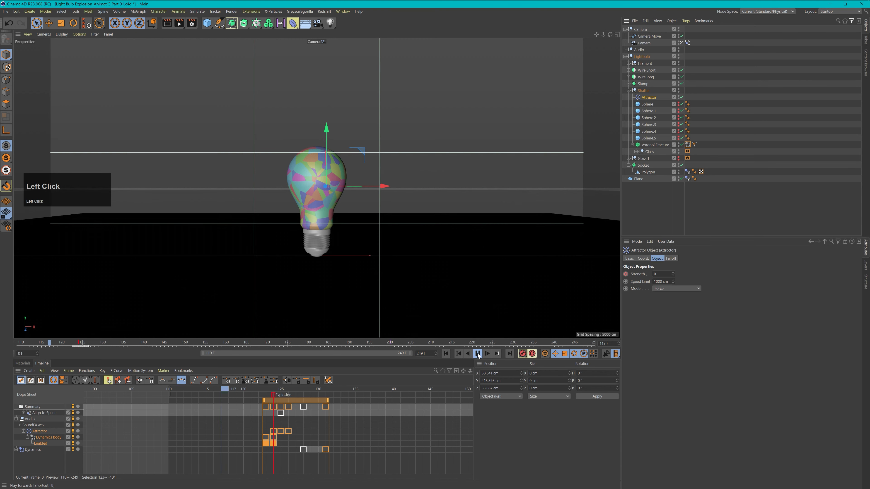
left_click(478, 354)
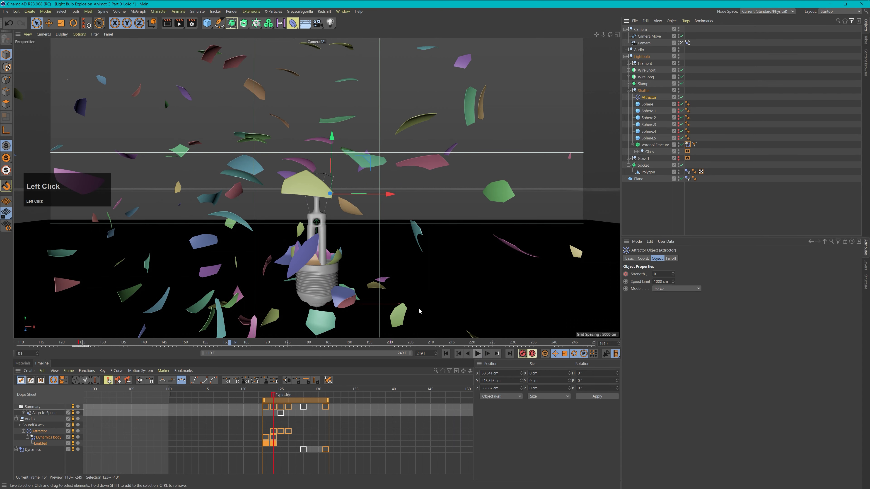
left_click(478, 354)
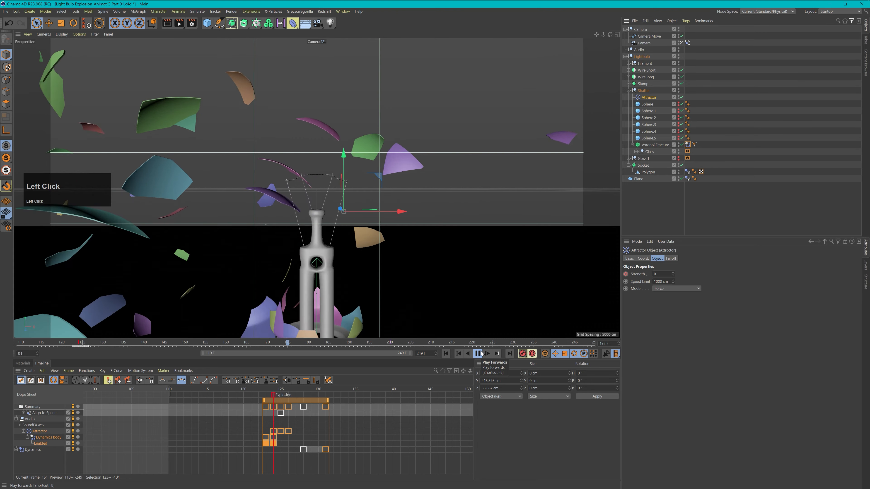
left_click(481, 353)
Replay the explosion from frame 0 twice more to judge when the slow motion sets in.
left_click(445, 354)
left_click(478, 355)
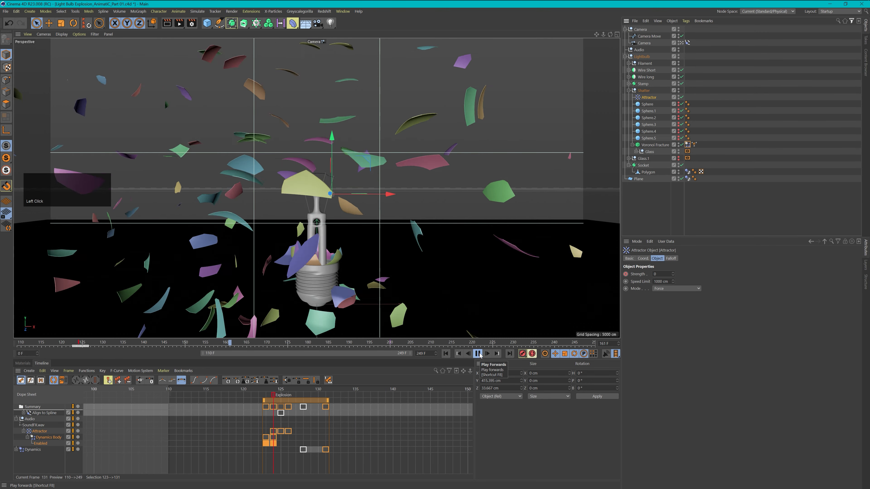
left_click(478, 354)
left_click(446, 354)
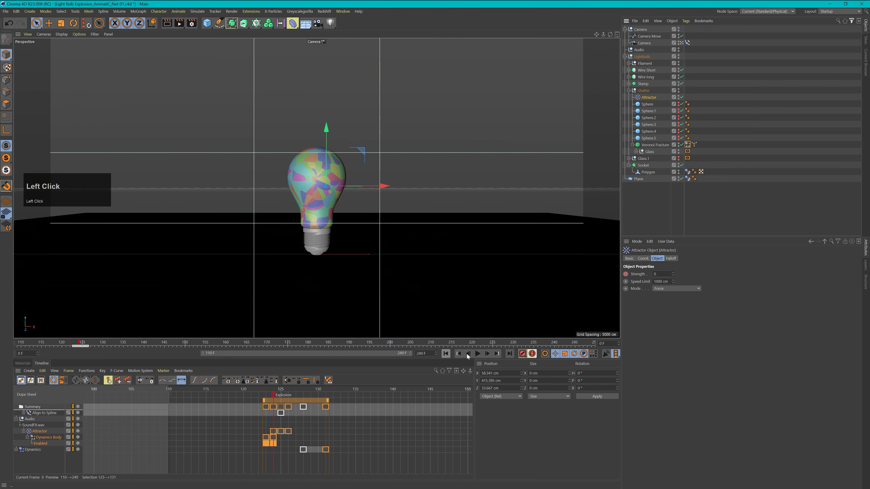
left_click(477, 354)
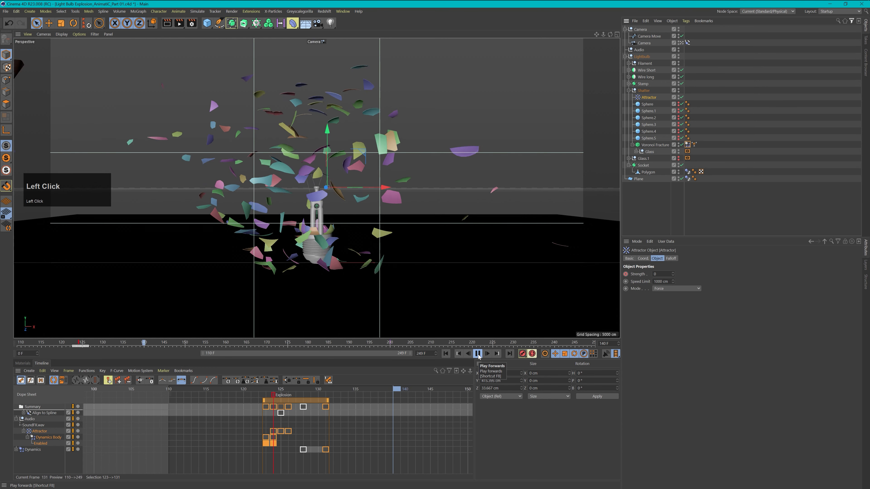
left_click(477, 354)
Expand the Dynamics track and shift both Time Scale keyframes one frame later, to frames 129 and 132.
left_click(308, 447)
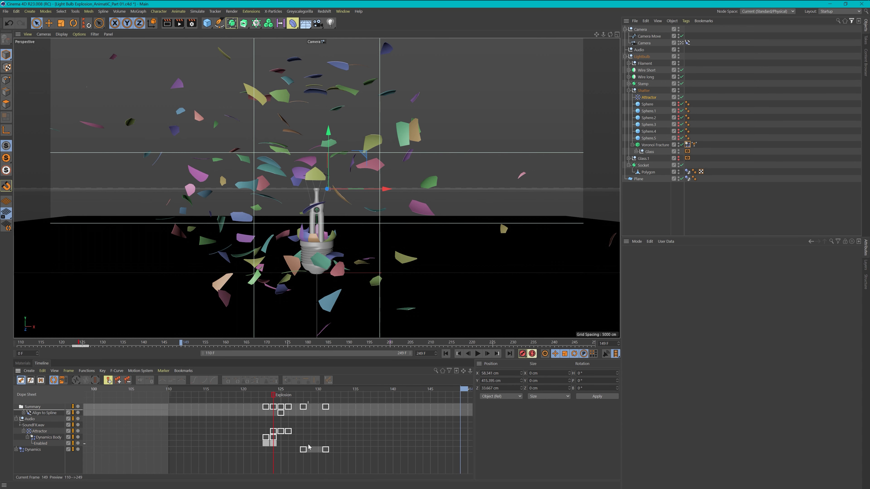
left_click(16, 449)
left_click(21, 455)
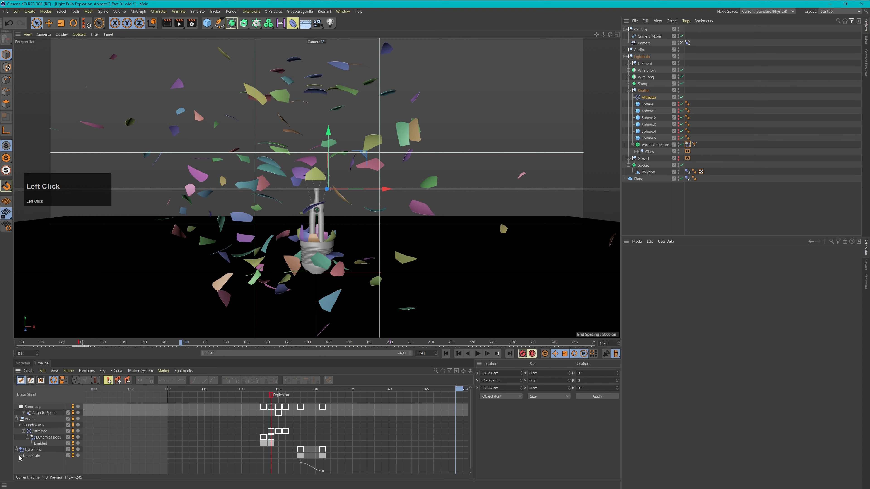
left_click(21, 455)
left_click(39, 455)
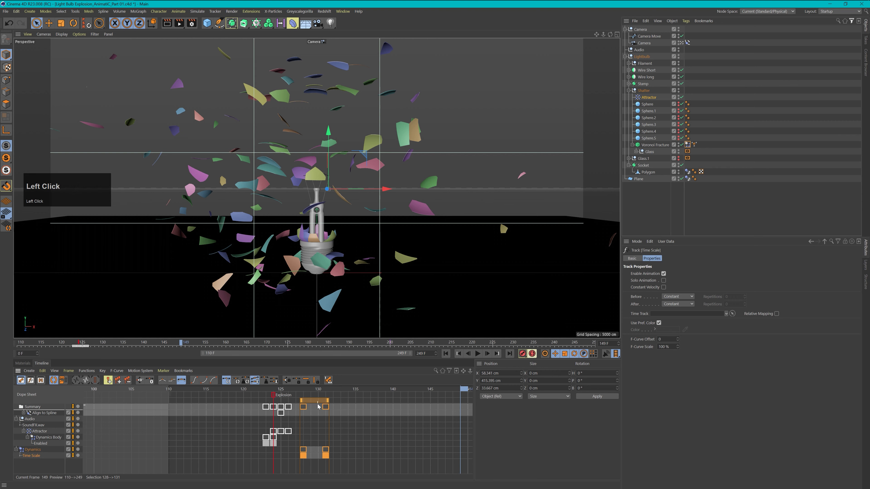
left_click_drag(320, 402, 325, 402)
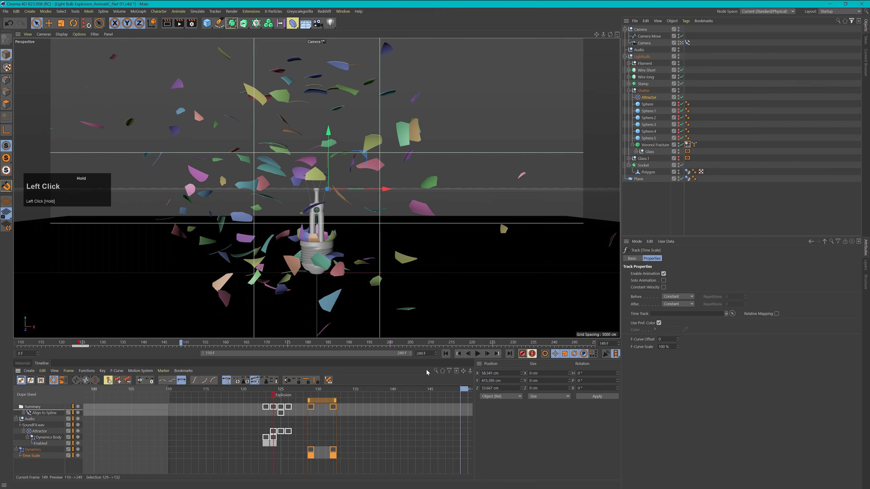
Replay the explosion three times to check the delayed slow motion, and return to frame 0.
left_click(446, 353)
left_click(477, 353)
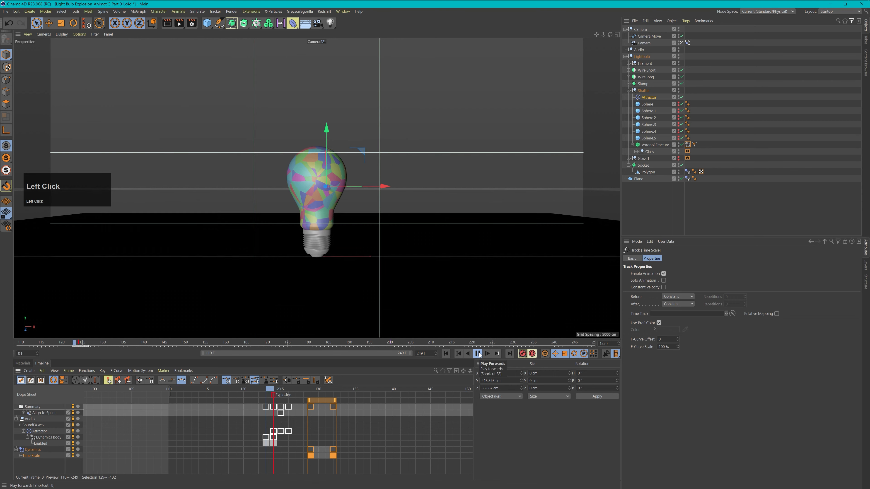
left_click(478, 353)
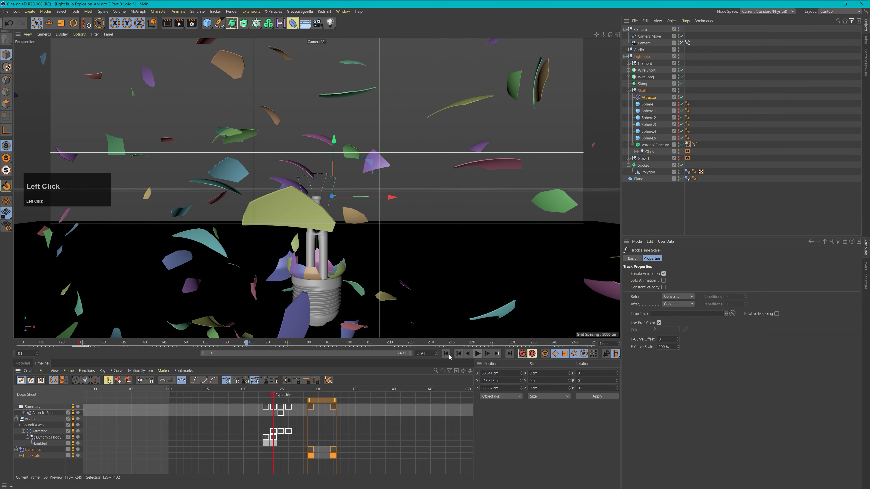
left_click(468, 354)
left_click(477, 354)
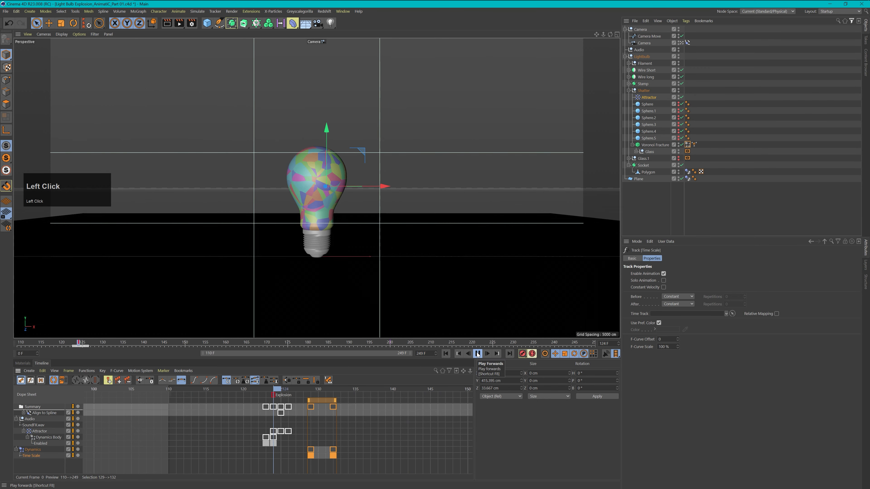
left_click(478, 354)
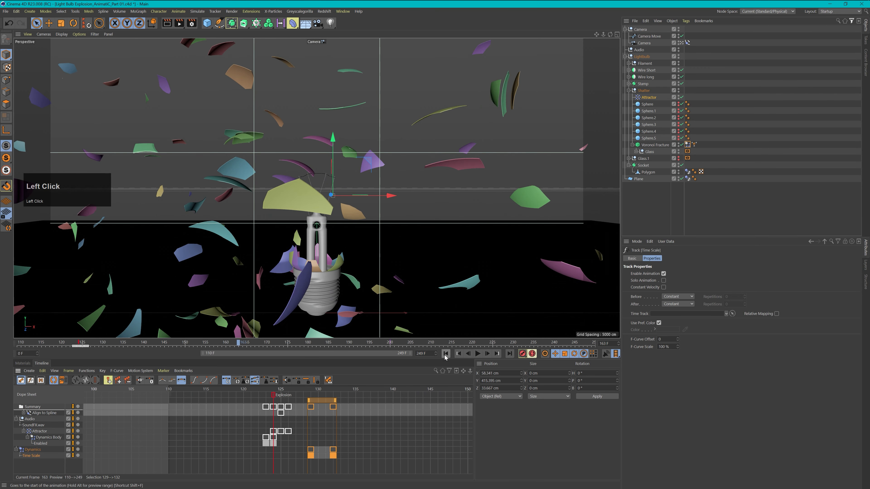
left_click(446, 353)
left_click(478, 353)
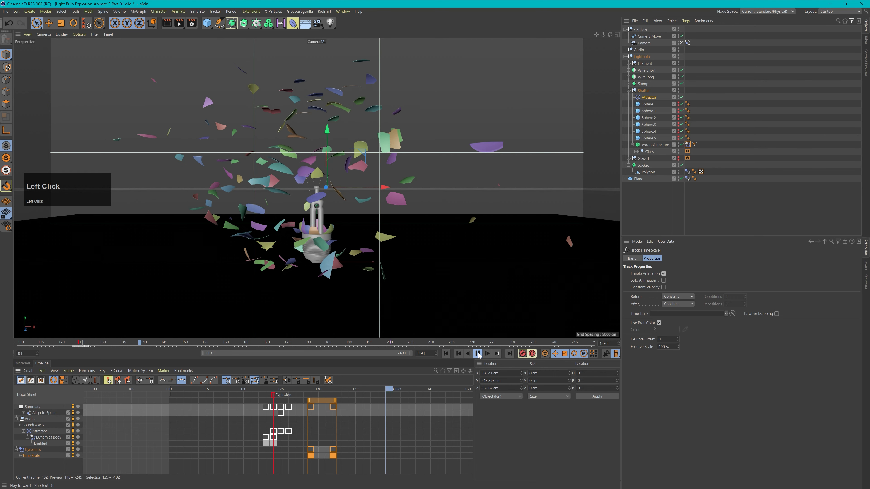
left_click(478, 354)
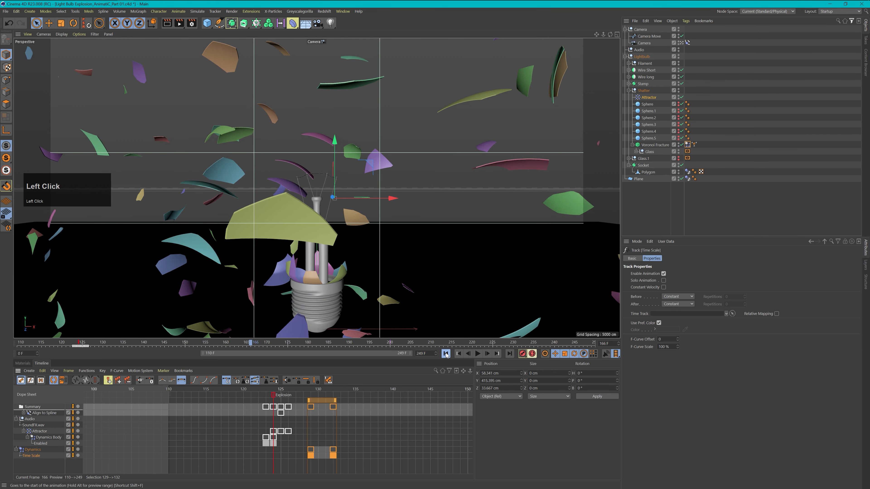
left_click(446, 353)
Set the value of the first Time Scale keyframe at frame 129 to 150%.
left_click(310, 390)
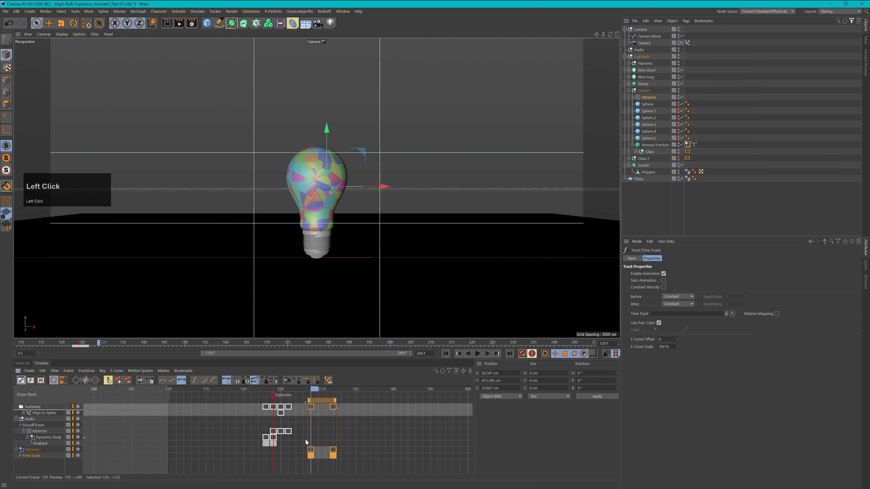
double_click(311, 456)
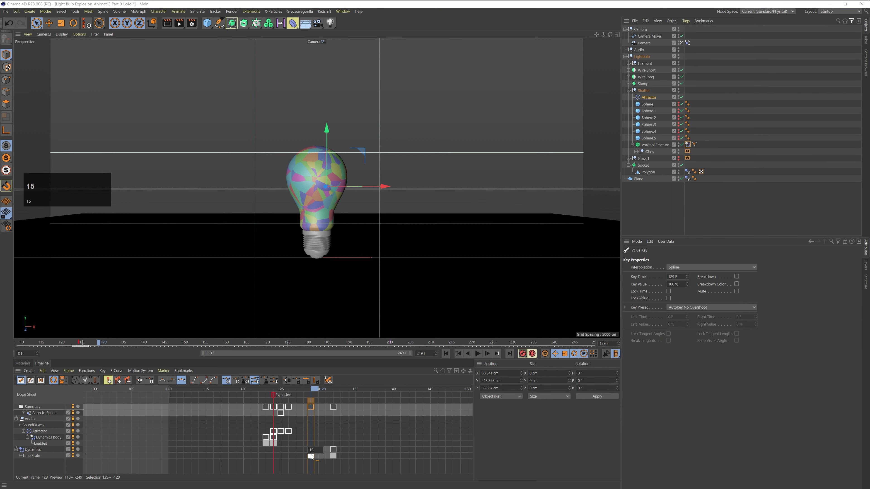
left_click(428, 397)
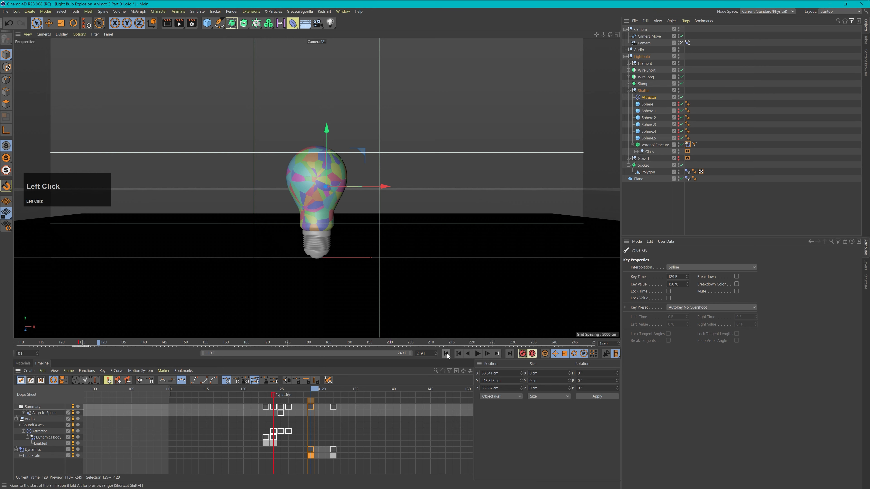
Replay the explosion several times to judge the faster initial burst, and return to frame 0.
left_click(478, 354)
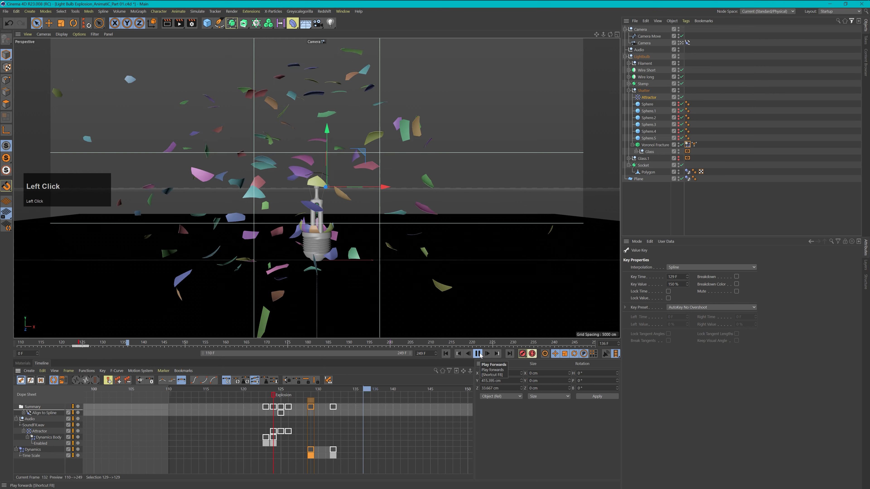
left_click(479, 354)
left_click(456, 354)
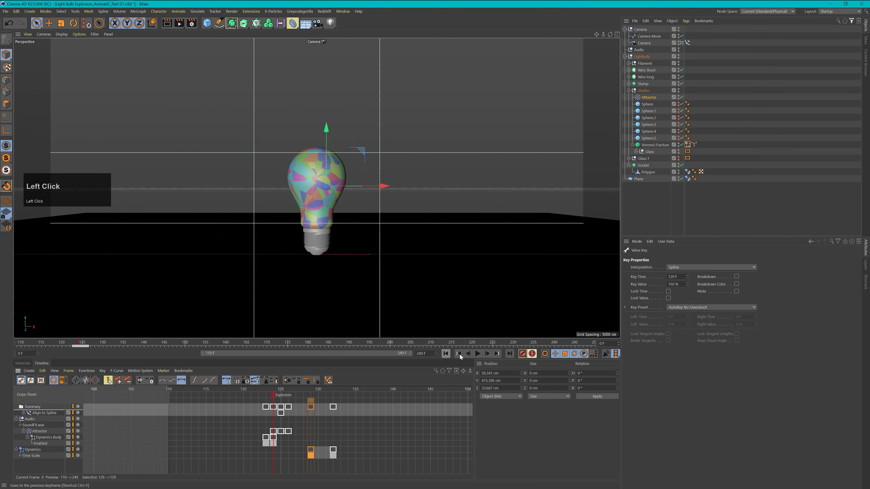
left_click(478, 354)
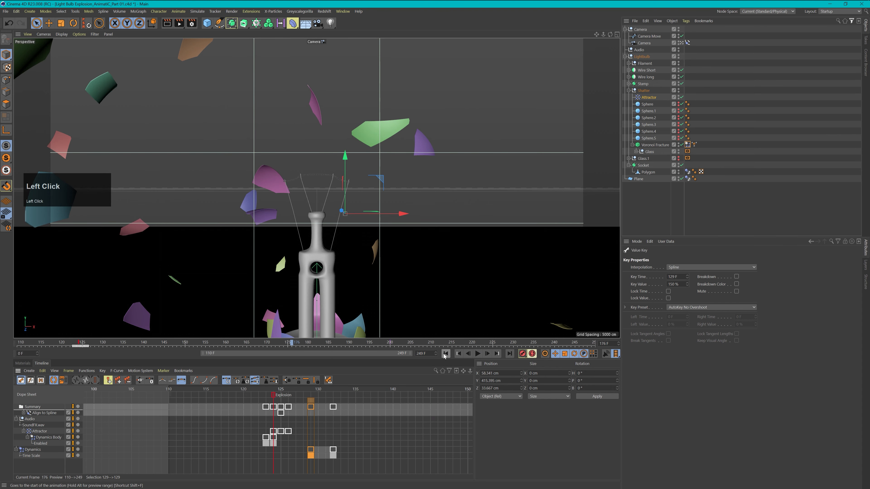
left_click(458, 354)
left_click(478, 354)
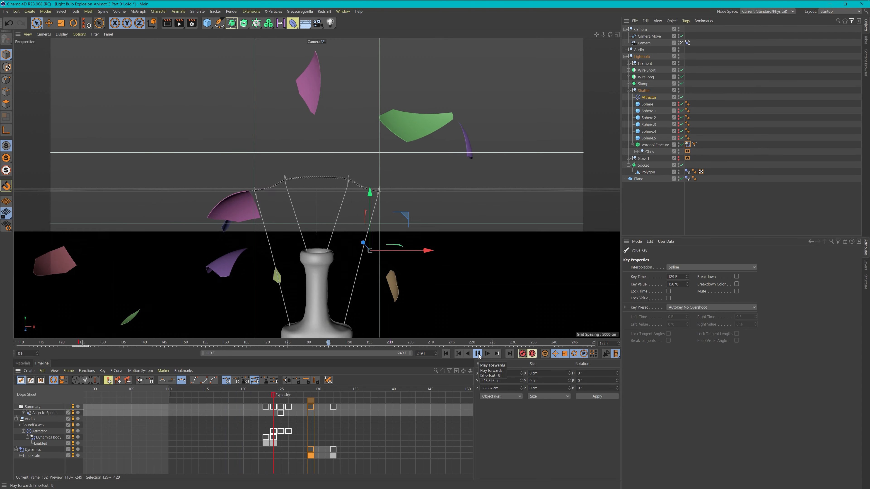
left_click(478, 354)
left_click(444, 354)
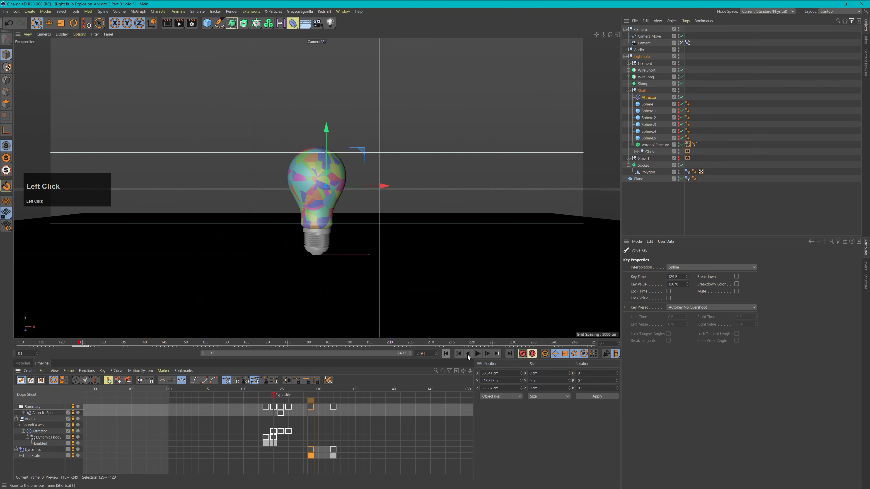
left_click(479, 356)
left_click(446, 354)
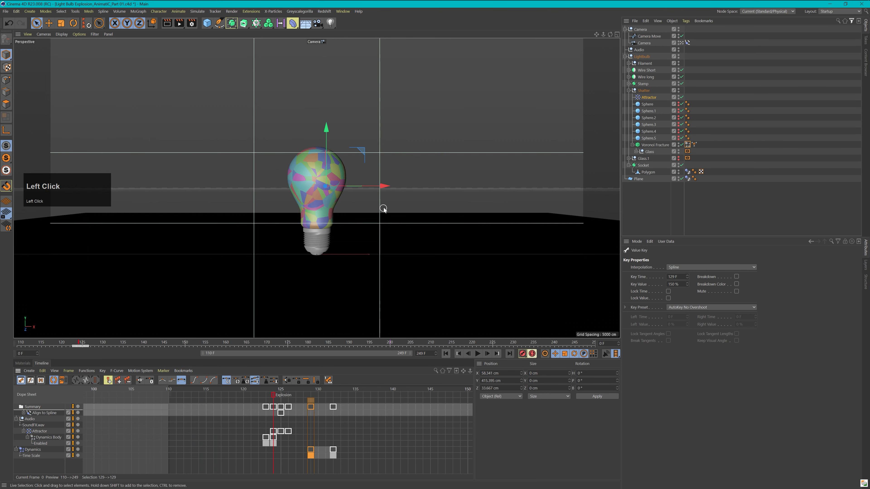
Move the Attractor back toward the bulb's center along X to about 5 cm and replay the explosion.
left_click(648, 98)
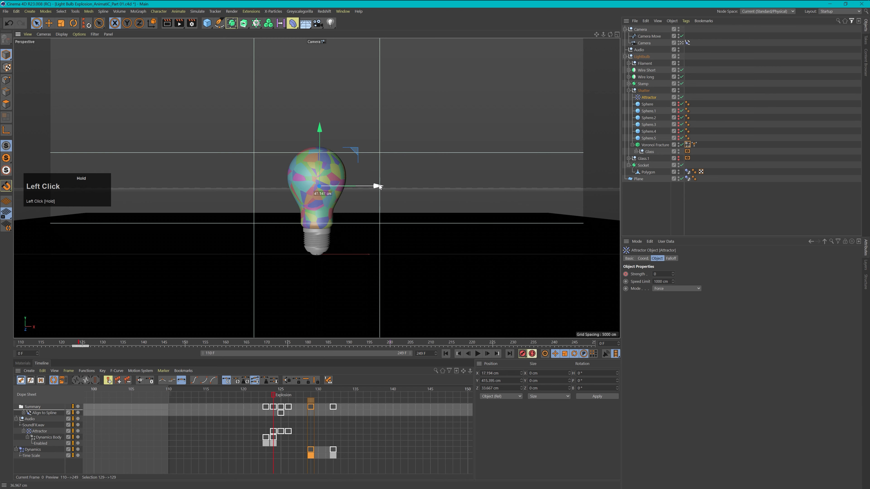
left_click_drag(379, 184, 377, 184)
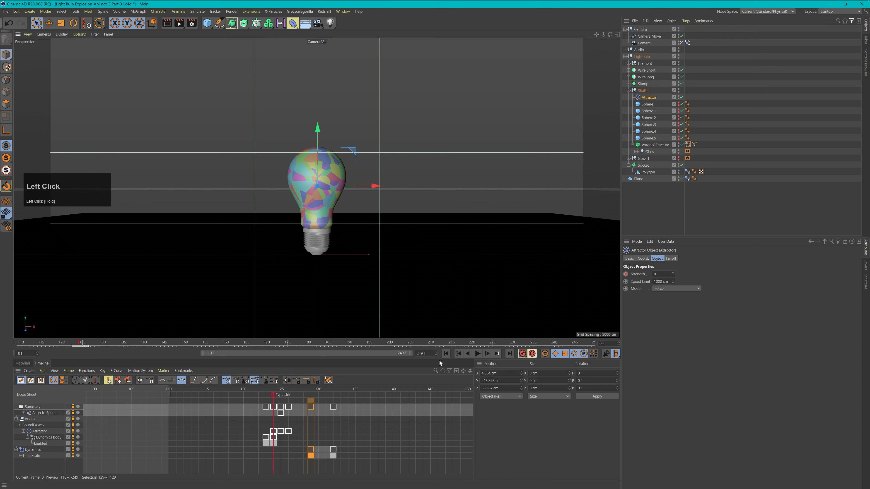
left_click(478, 353)
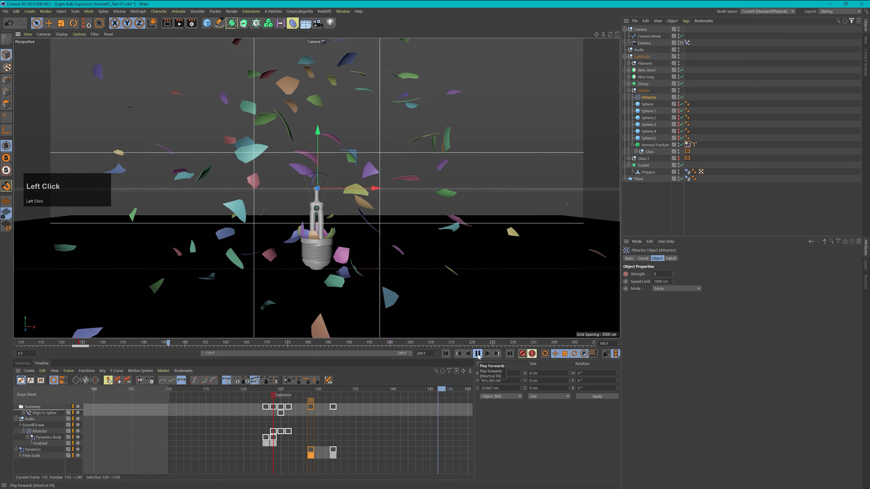
left_click(478, 354)
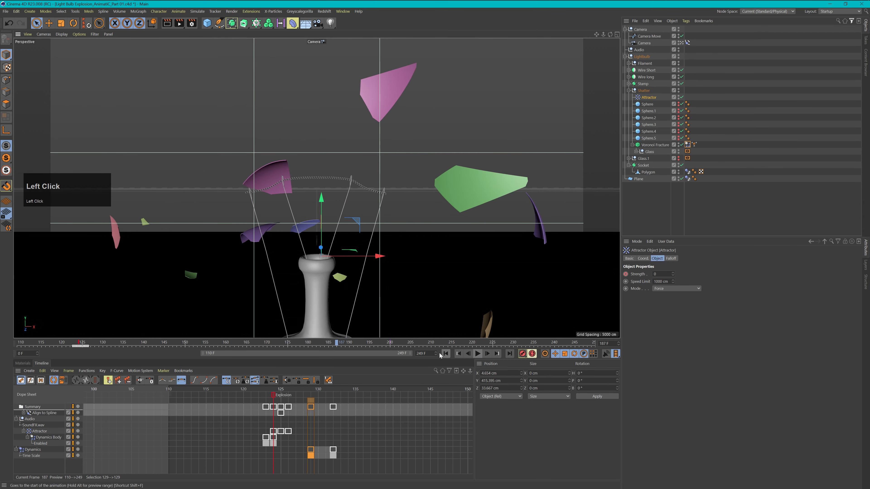
Replay the explosion from the start several times to judge the shard burst, and return to frame 0.
left_click(445, 354)
left_click(477, 354)
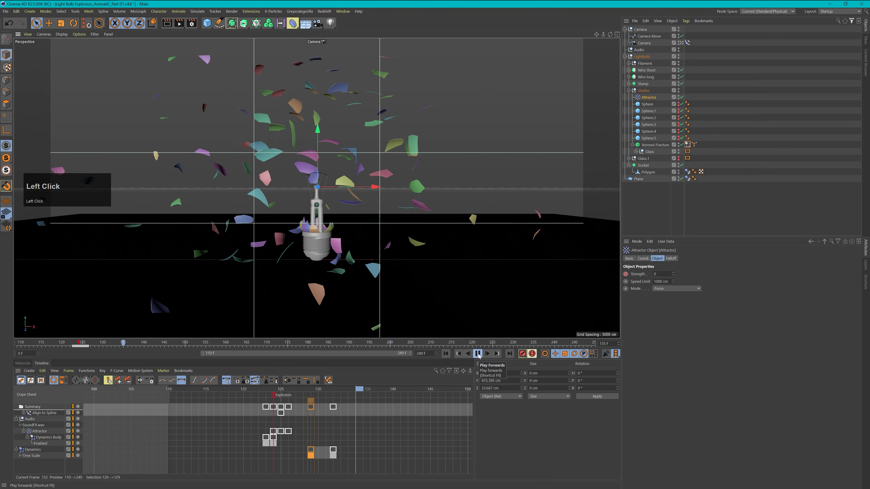
left_click(478, 354)
left_click(310, 456)
left_click(446, 353)
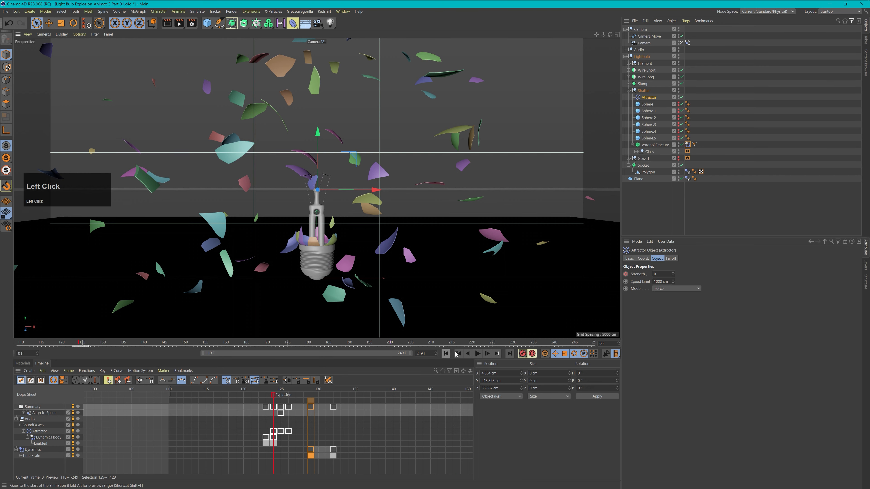
left_click(478, 354)
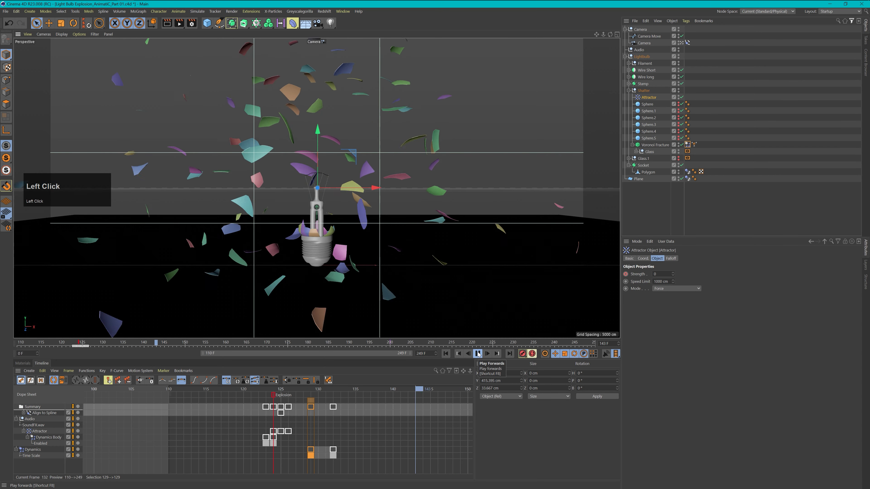
left_click(478, 353)
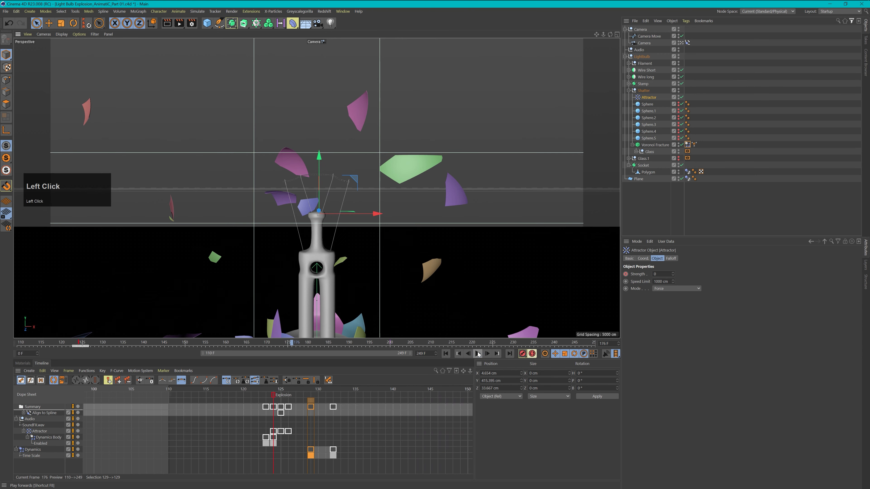
left_click(446, 354)
Move both Time Scale keyframes one frame earlier, to frames 128 and 131.
left_click(337, 412)
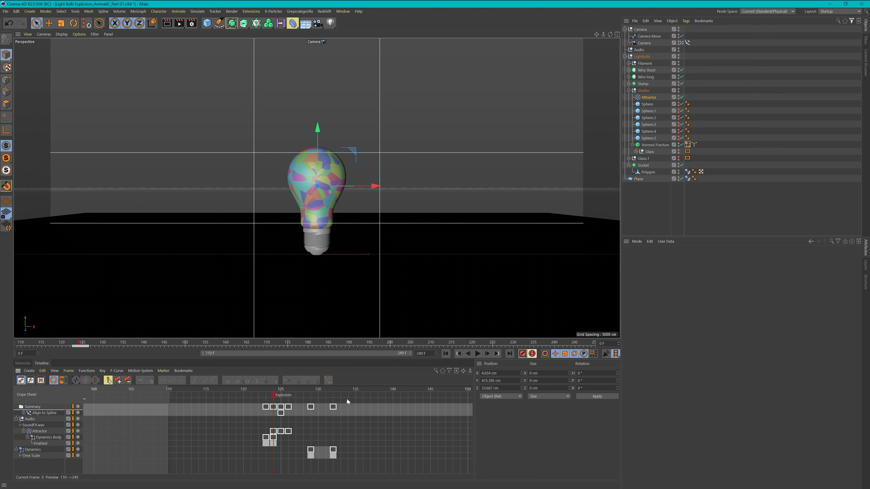
left_click(352, 402)
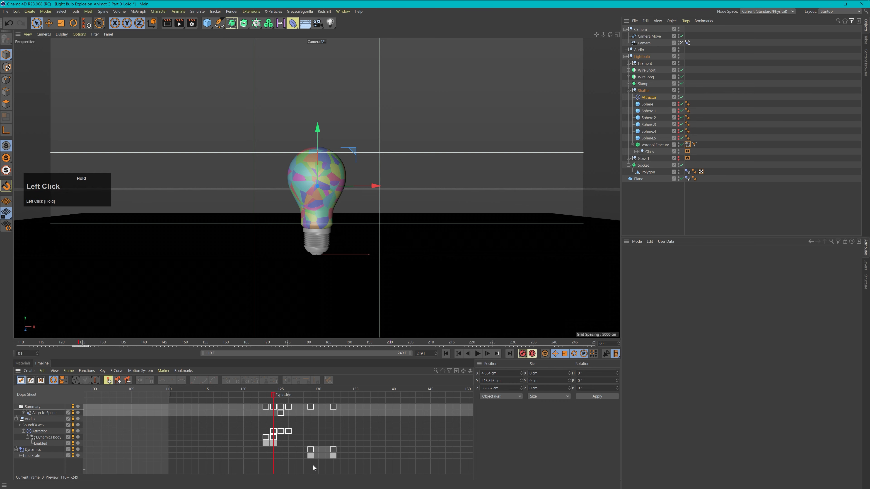
left_click(477, 353)
left_click(479, 353)
left_click_drag(347, 403, 303, 456)
Replay the explosion with the earlier slow motion and show the Force settings of the Voronoi Fracture's Dynamics Body tag.
left_click(477, 354)
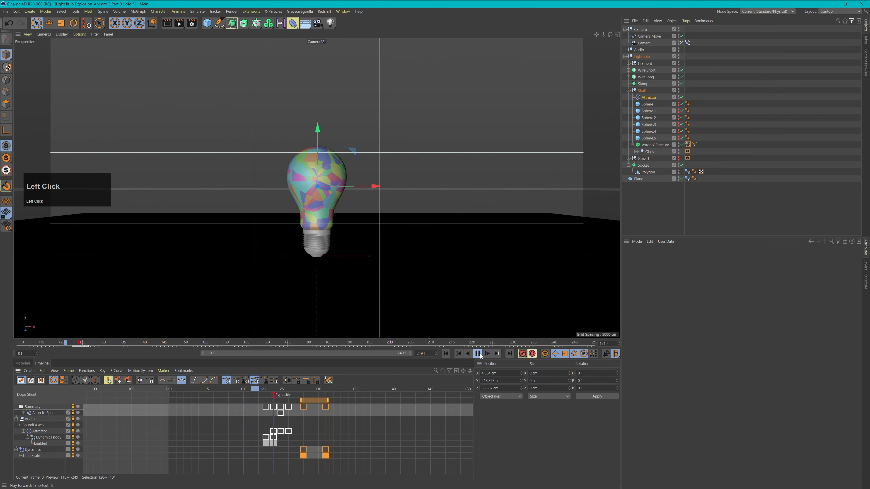
left_click(445, 353)
left_click(478, 354)
left_click(445, 353)
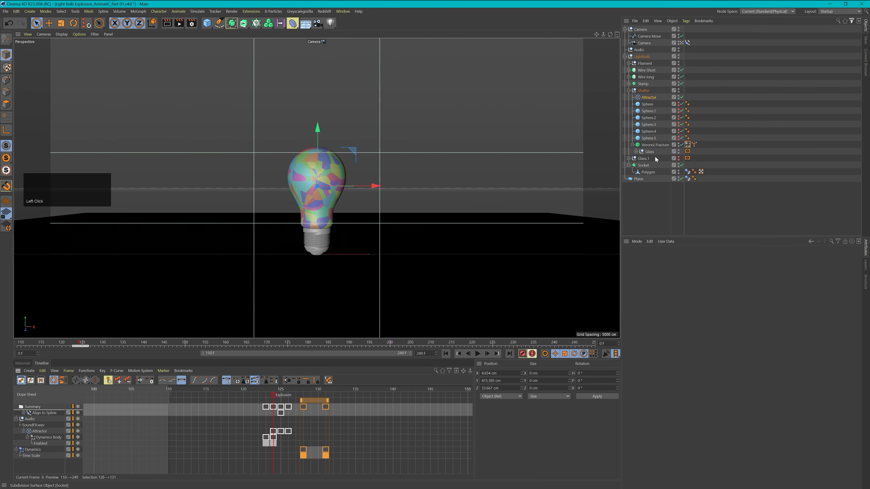
left_click(687, 145)
left_click(478, 353)
left_click(478, 353)
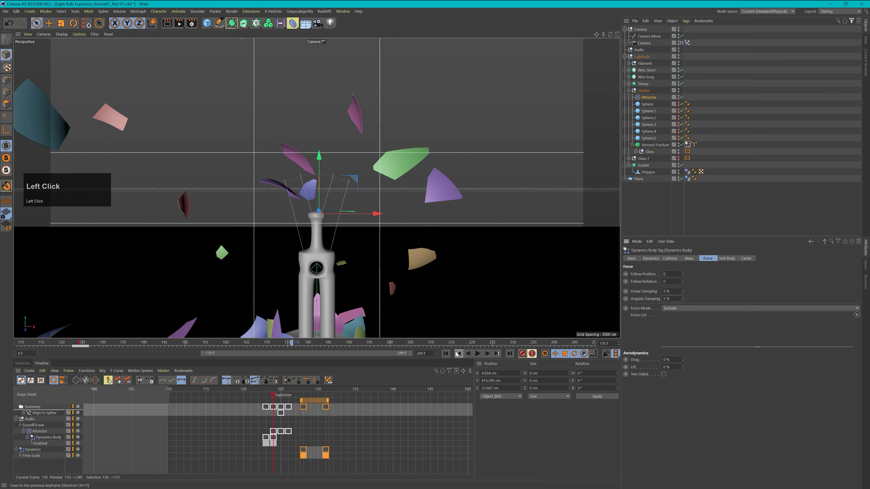
left_click(445, 353)
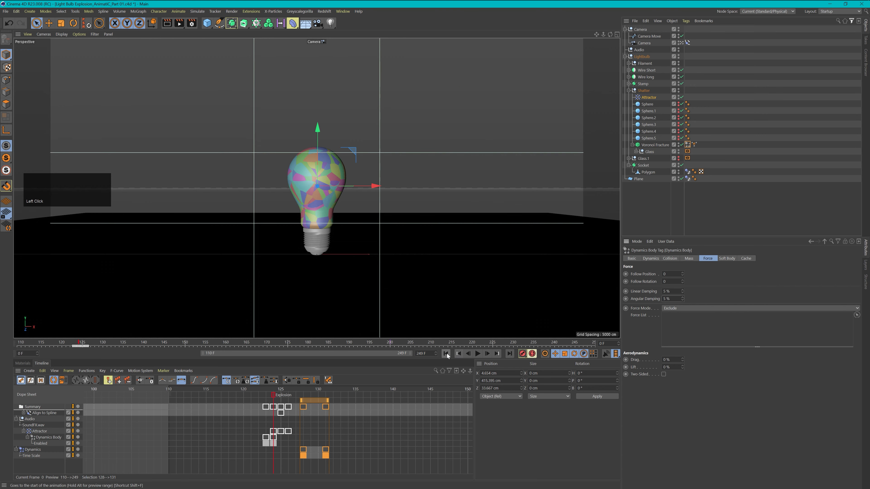
left_click(477, 353)
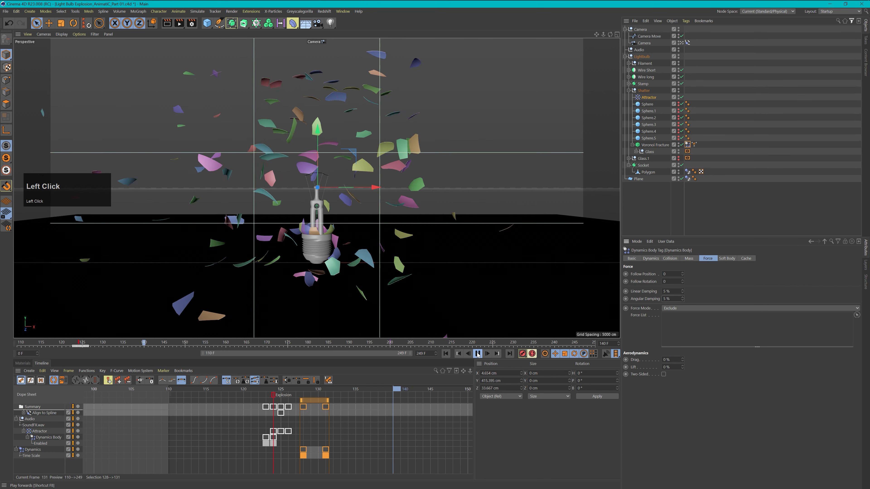
left_click(477, 354)
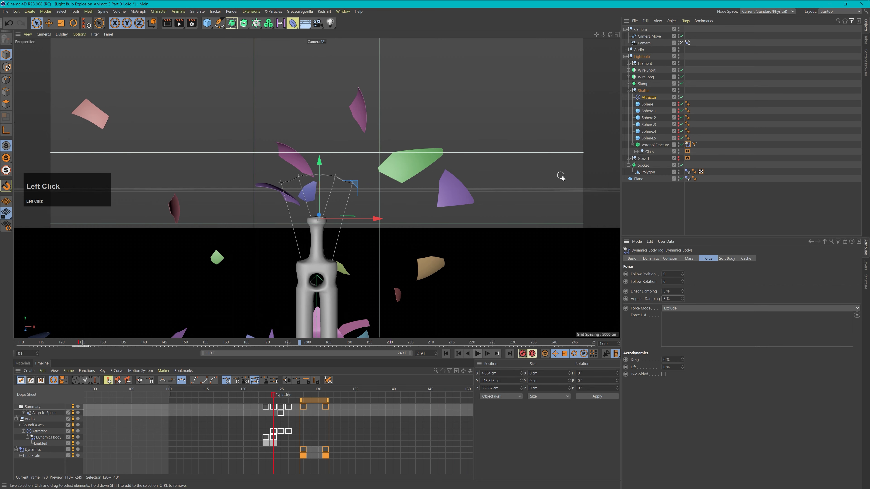
Set the Attractor's X position to 0 cm and replay the explosion.
left_click(652, 98)
left_click(643, 258)
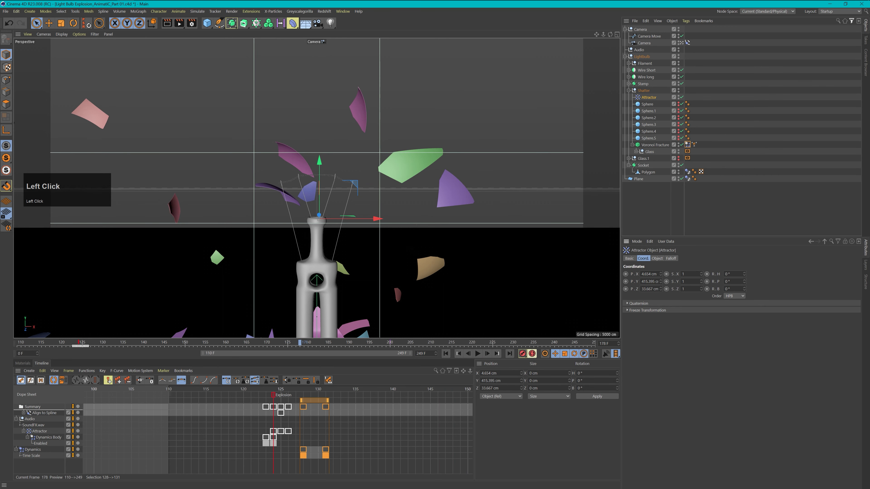
double_click(649, 274)
left_click(477, 353)
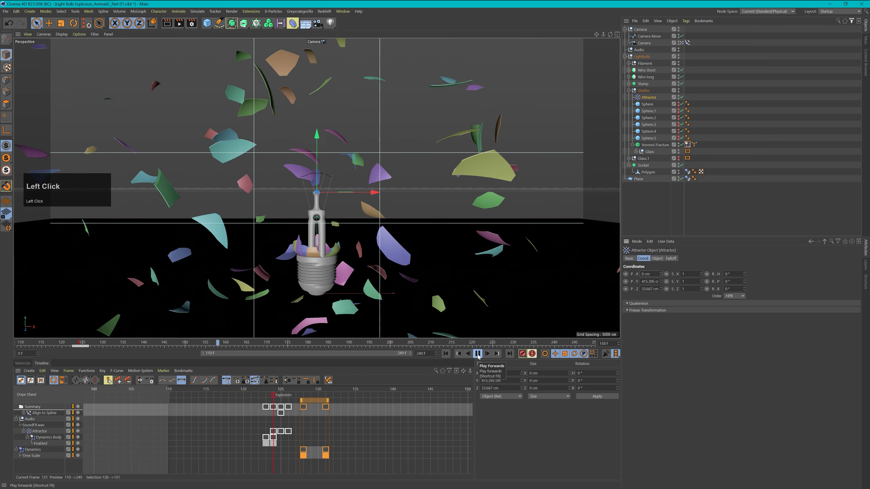
left_click(477, 353)
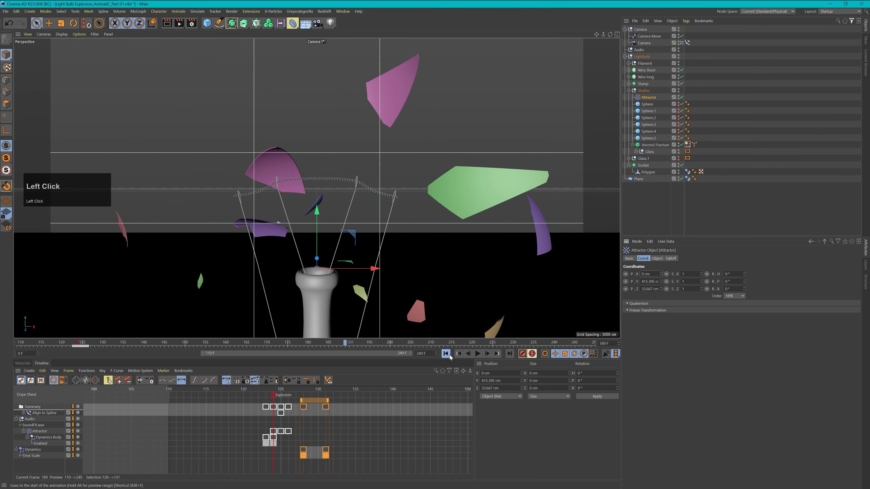
key("shift+f")
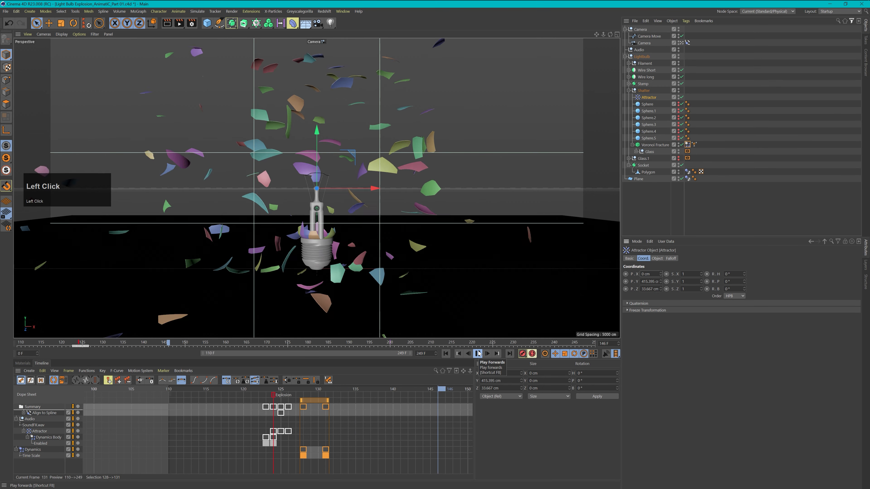
left_click(478, 353)
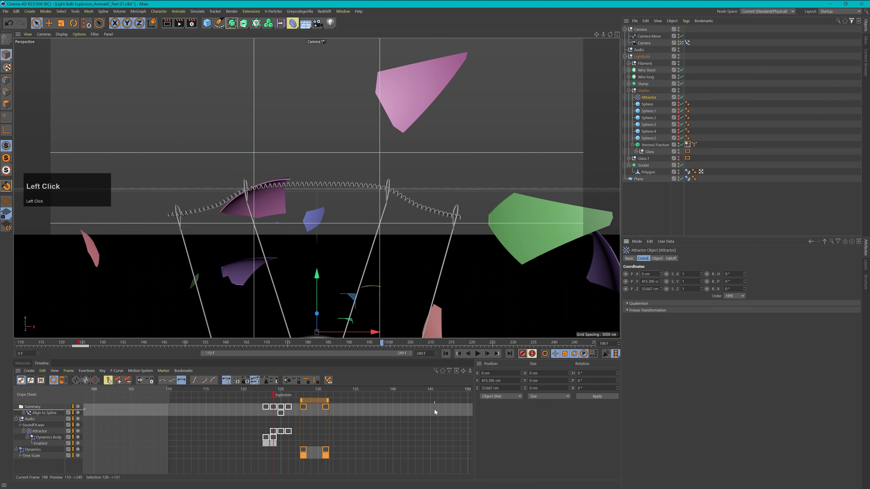
Add a 20% keyframe for the project's dynamics Time Scale at the Reveal marker, frame 200.
key("2")
left_click_drag(431, 408, 352, 408)
key("1")
mouse_move(413, 419)
left_mouse_down()
mouse_move(190, 418)
mouse_move(413, 415)
left_mouse_up()
key("2")
left_click_drag(382, 389, 385, 390)
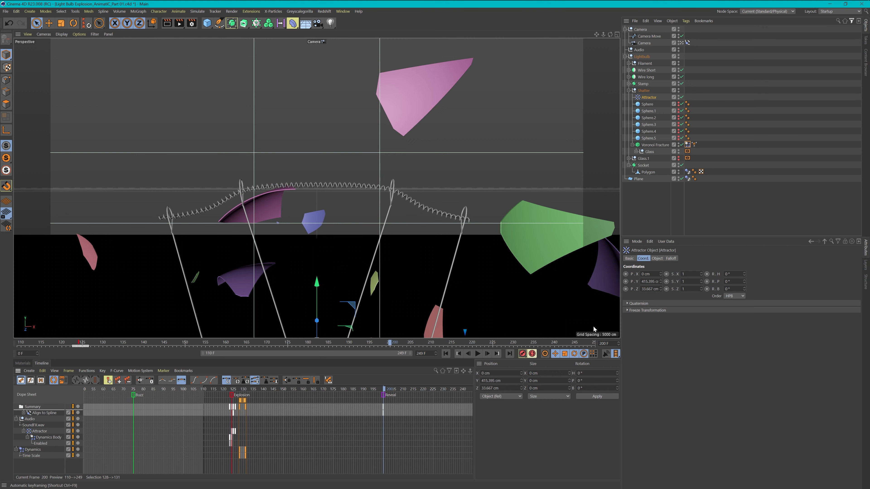
left_click_drag(357, 412, 358, 413, "ctrl")
key("ctrl+d")
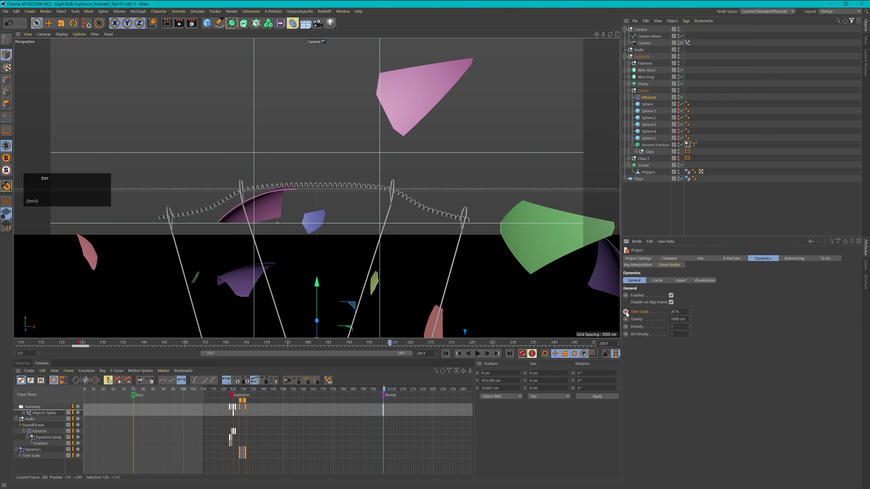
left_click_drag(383, 391, 367, 391)
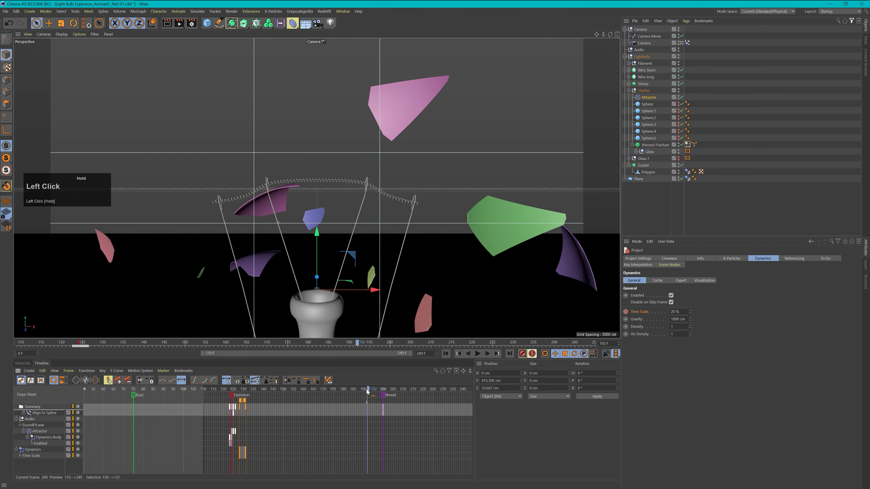
left_click(478, 354)
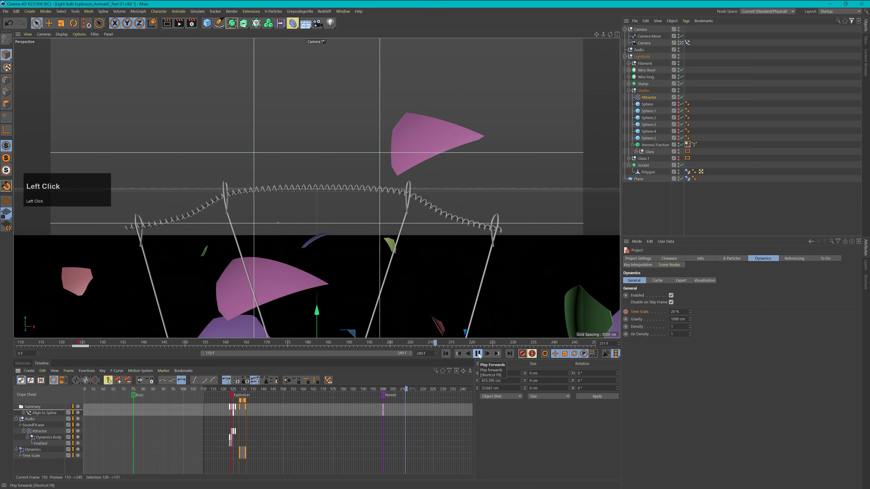
left_click(384, 390)
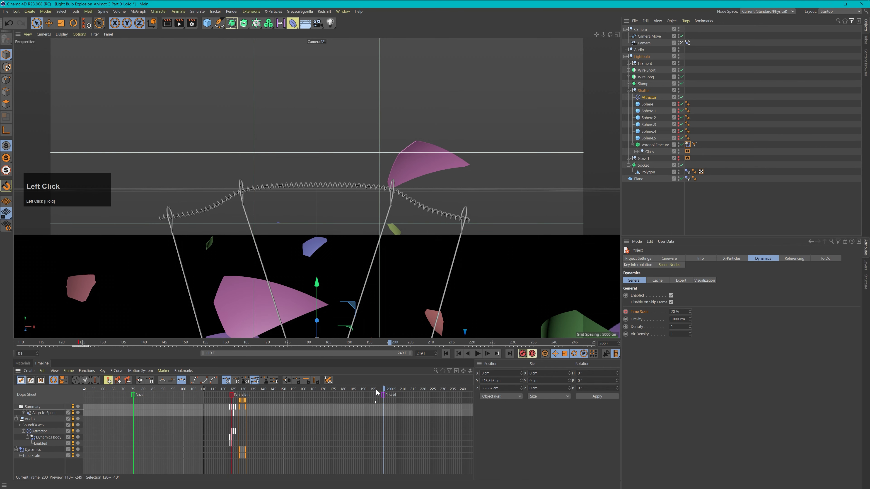
left_click(625, 312, "ctrl")
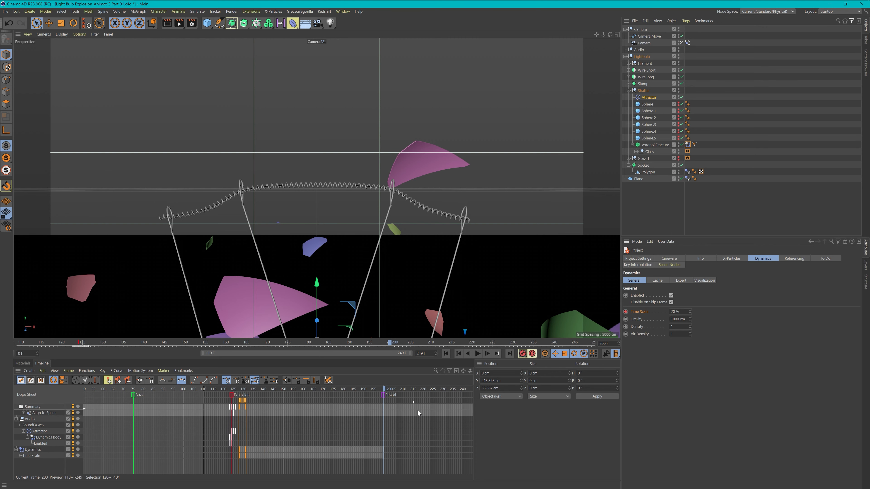
Advance five frames to frame 205 and keyframe the dynamics Time Scale at 200%.
key("g")
key("g")
key("g")
key("g")
key("g")
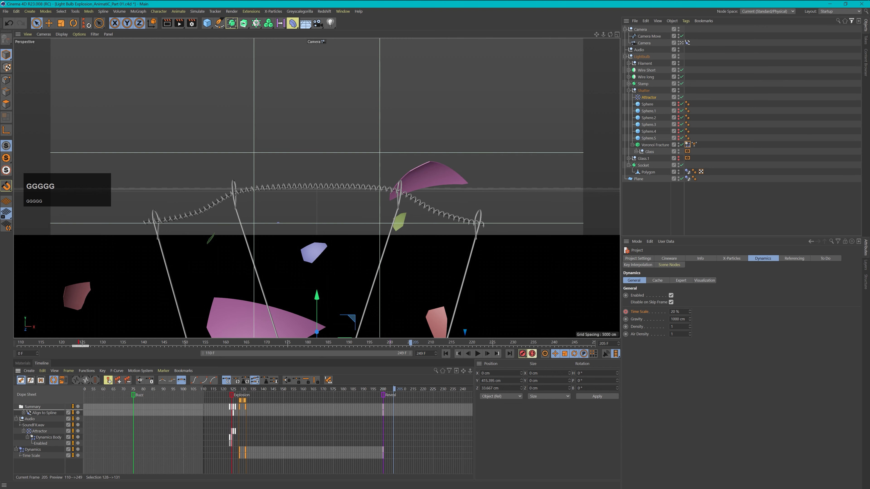
type("2")
left_click(646, 375)
left_click(625, 311, "ctrl")
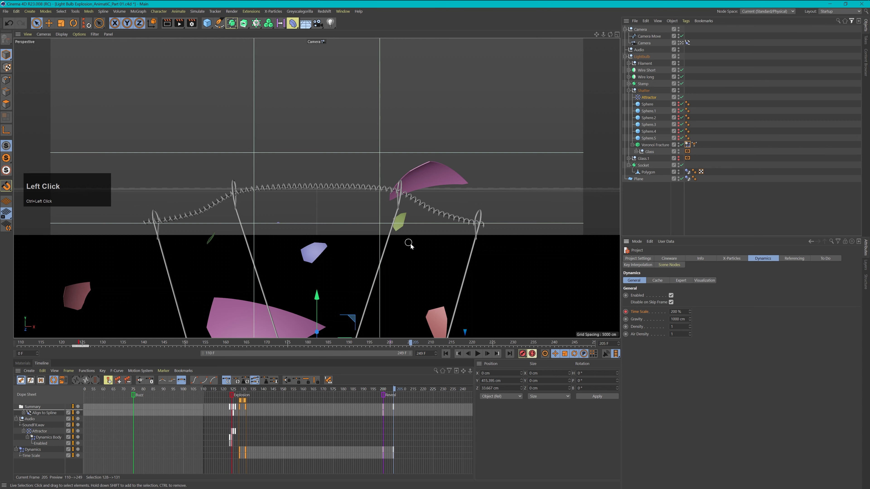
Replay the animation from frame 0 through the reveal to check how the shards speed up.
left_click(445, 354)
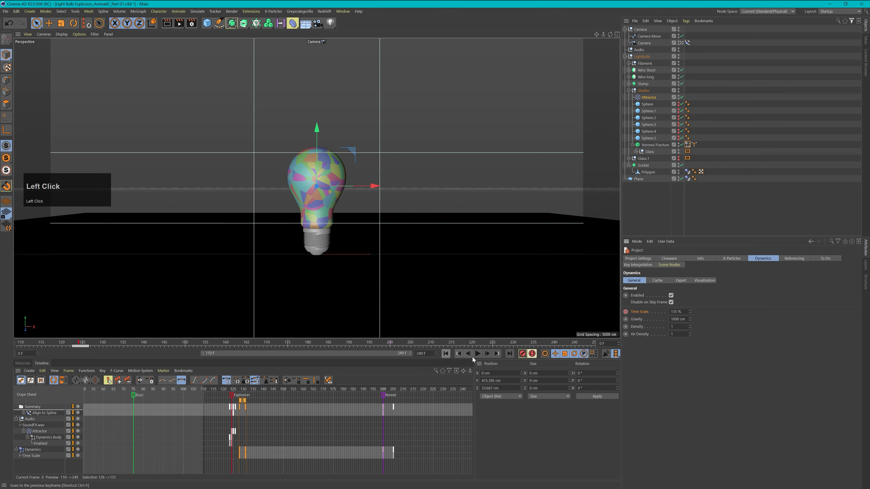
left_click(477, 354)
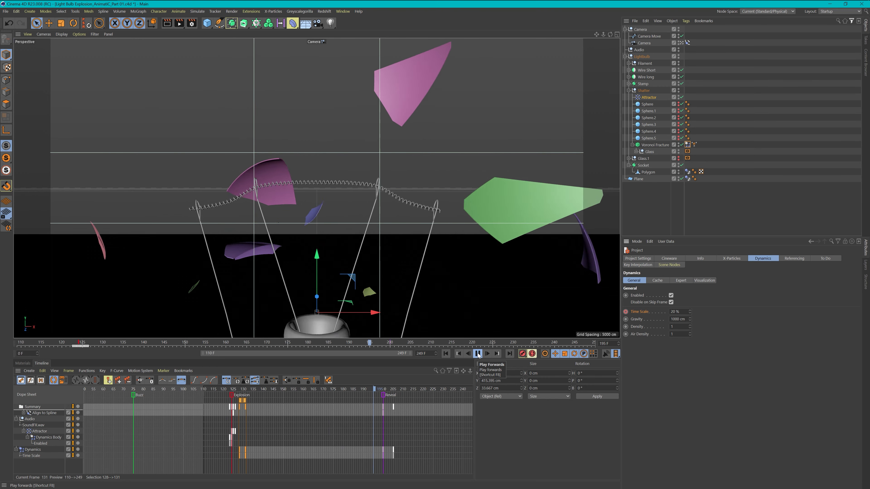
left_click(477, 353)
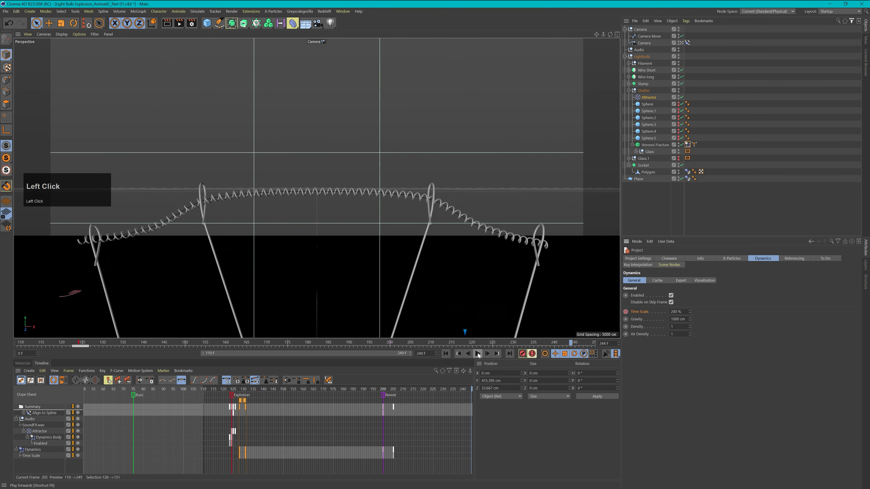
Set the dynamics Time Scale at frame 205 to 150% and replay the animation.
left_click(394, 390)
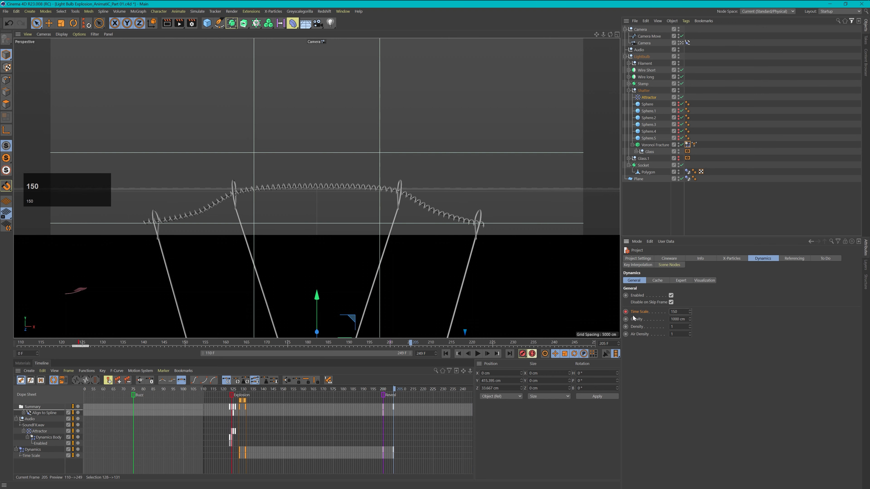
left_click(445, 353)
left_click(478, 353)
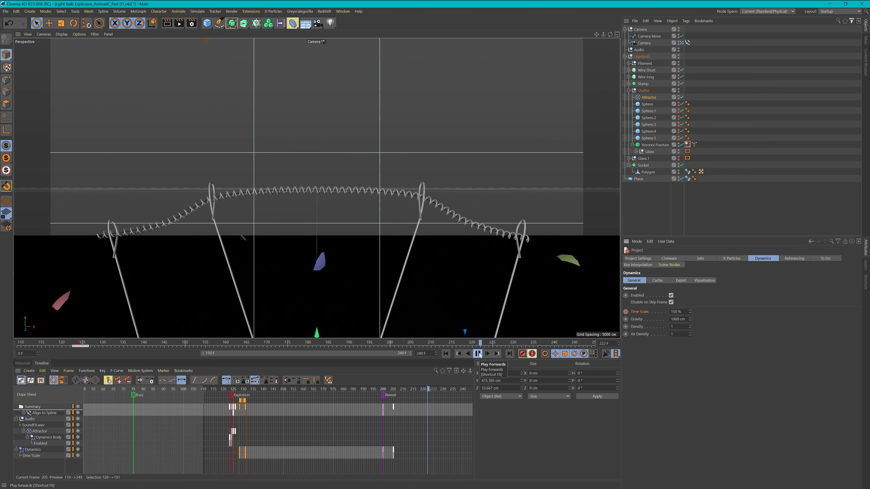
left_click(477, 353)
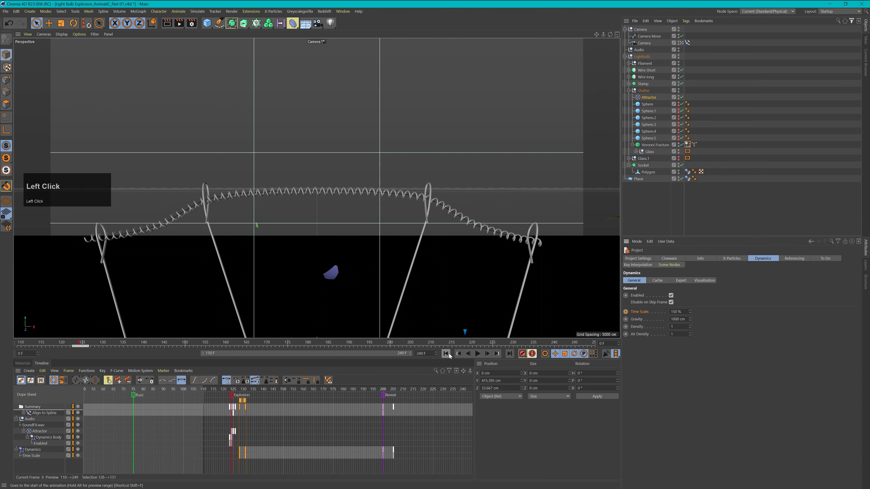
Replay the animation once more to judge the shards' fall after the reveal, and return to frame 0.
left_click(446, 353)
left_click(478, 353)
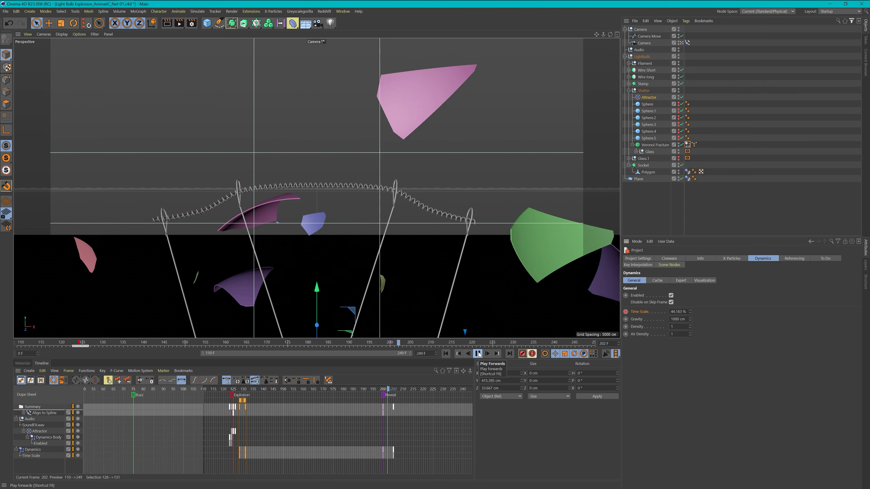
left_click(478, 353)
left_click(446, 353)
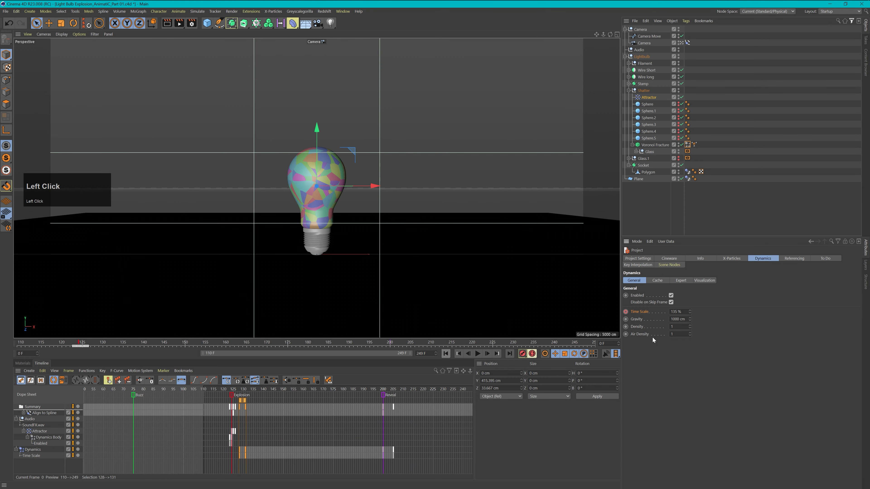
Set the collision friction in the Voronoi Fracture's Dynamics Body tag to 70%.
left_click(688, 144)
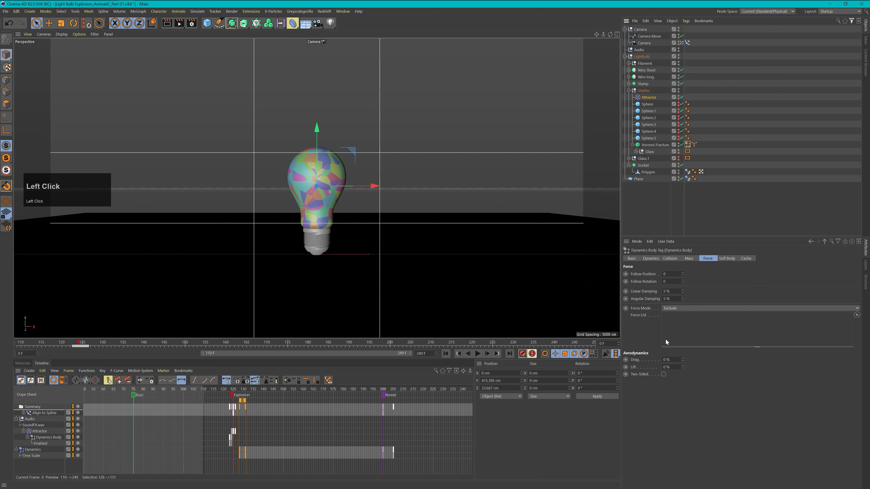
left_click(669, 258)
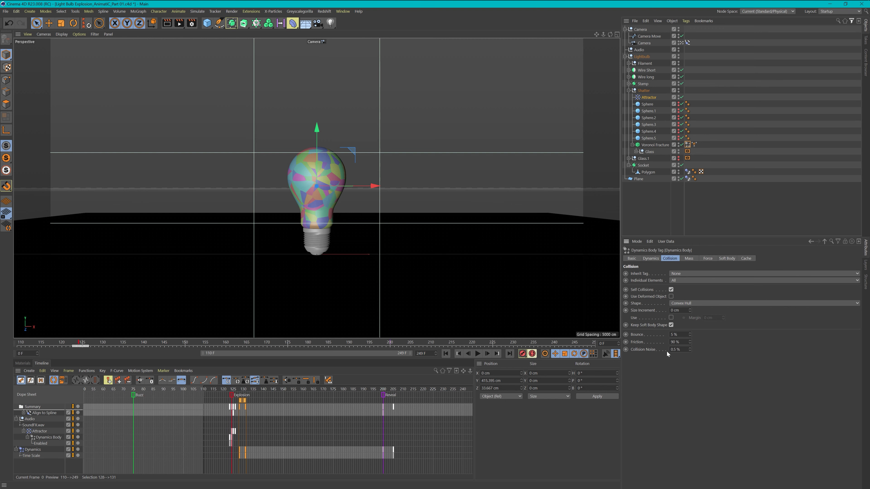
left_click(678, 342)
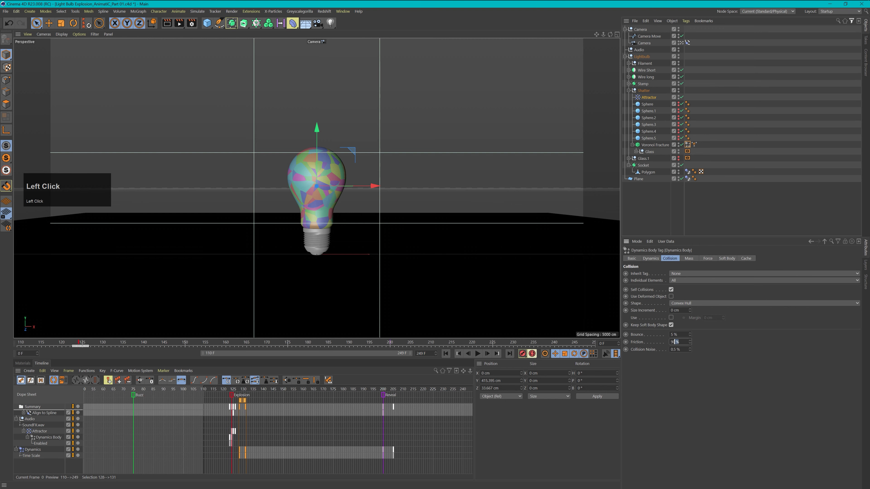
type("70")
key("Return")
Set the floor Plane's Dynamics Body collision bounce to 5% and friction to 70%.
left_click(687, 178)
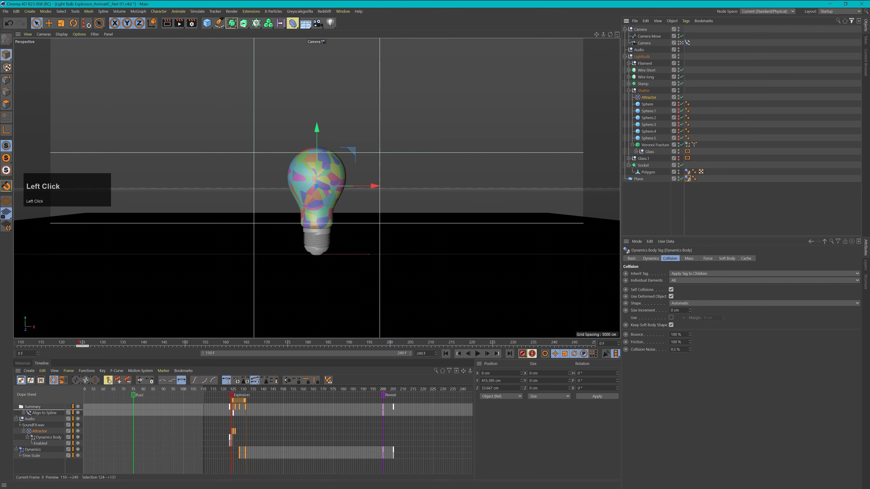
type("570")
left_click(667, 405)
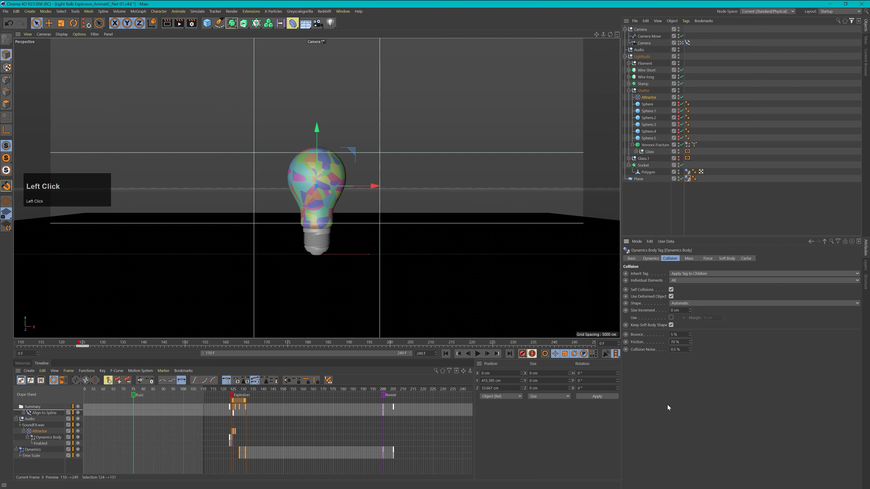
Play the animation to check how the shards react to the floor, and return to frame 0.
left_click(477, 353)
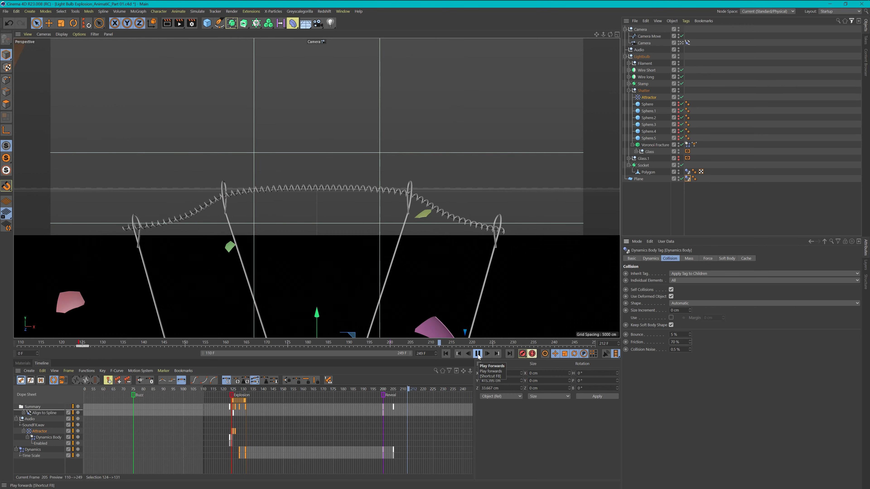
left_click(478, 354)
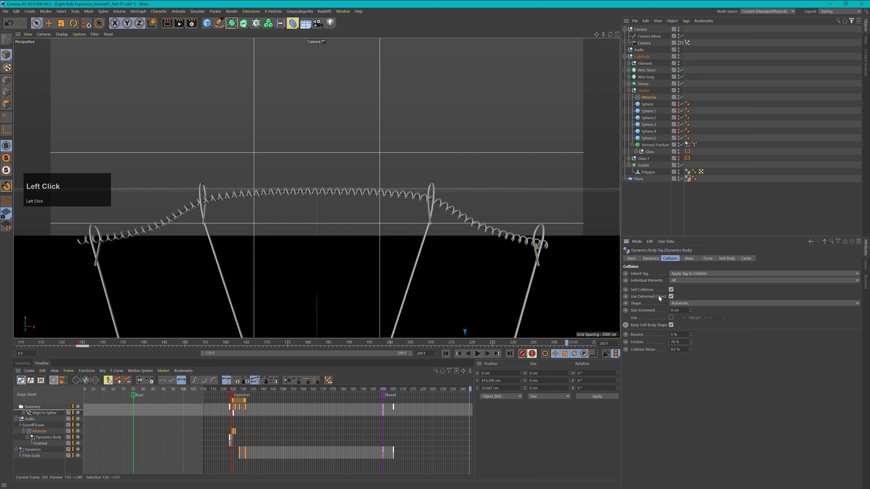
left_click(445, 353)
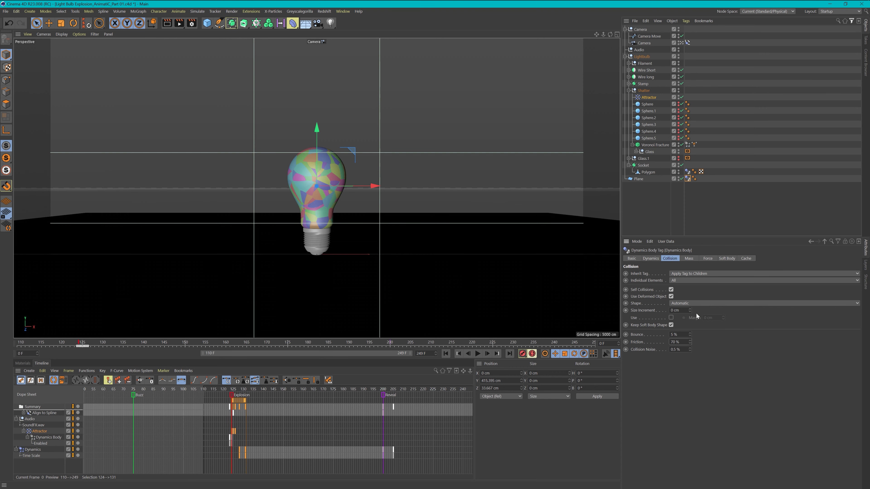
In the project's expert dynamics settings, set Steps per Frame to 50 and Maximum Solver Iterations per Step to 50.
key("ctrl+d")
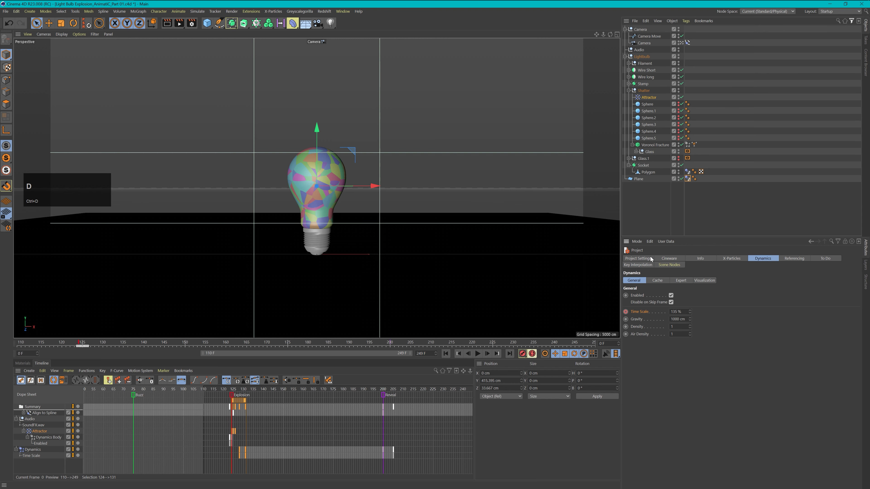
left_click(677, 280)
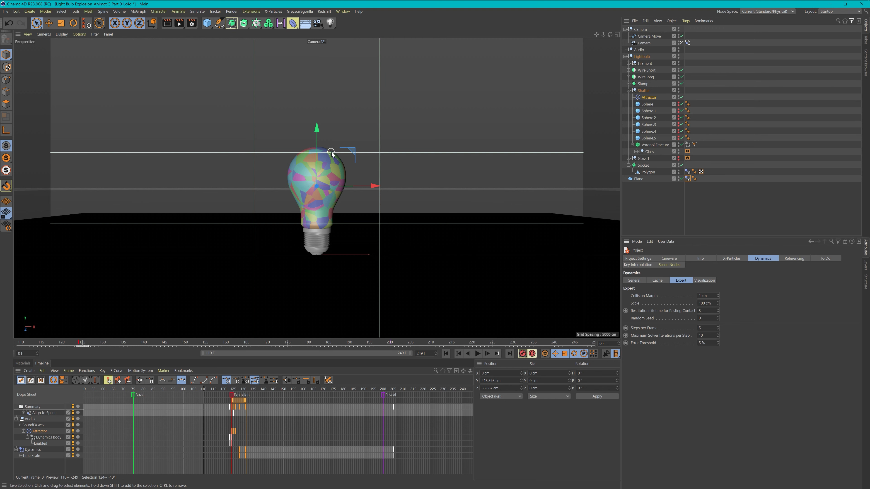
double_click(700, 328)
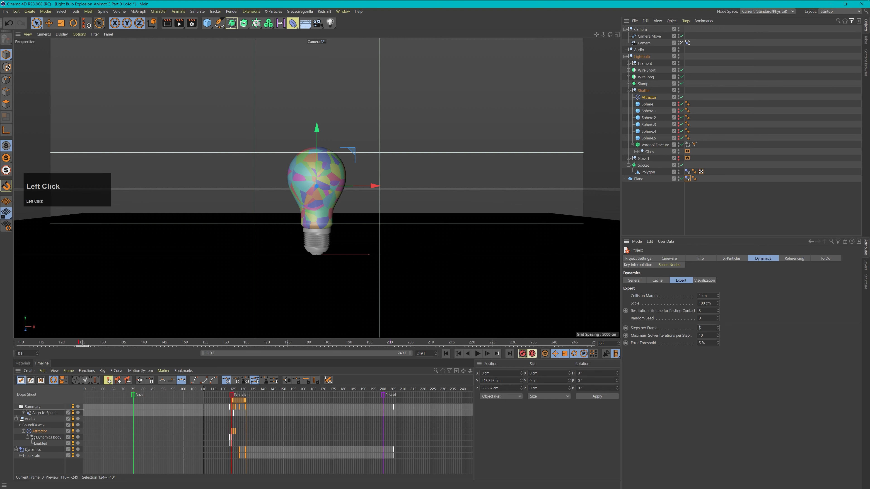
type("50")
key("Tab")
type("50")
Play the simulation with the finer solver settings to review the explosion, and return to frame 0.
left_click(477, 354)
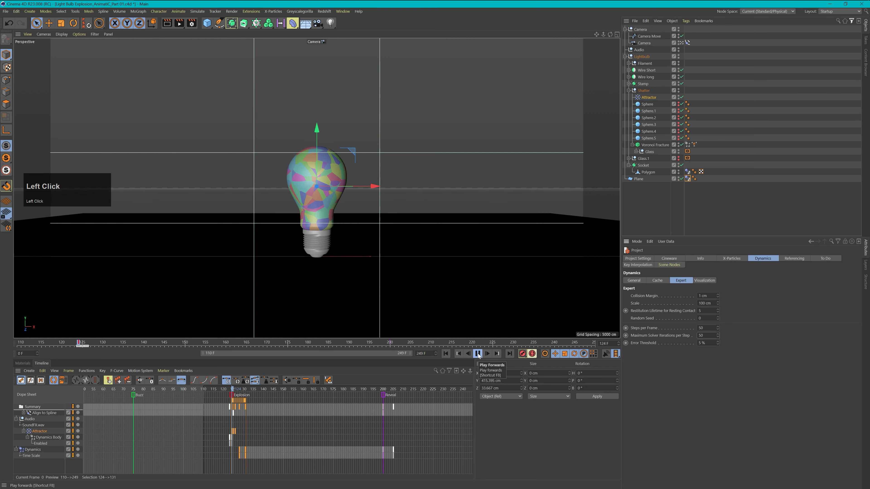
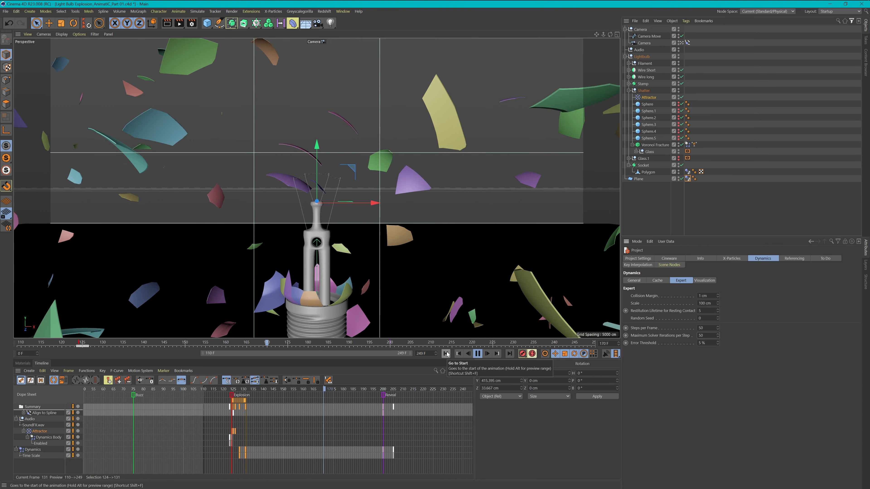
left_click(447, 354)
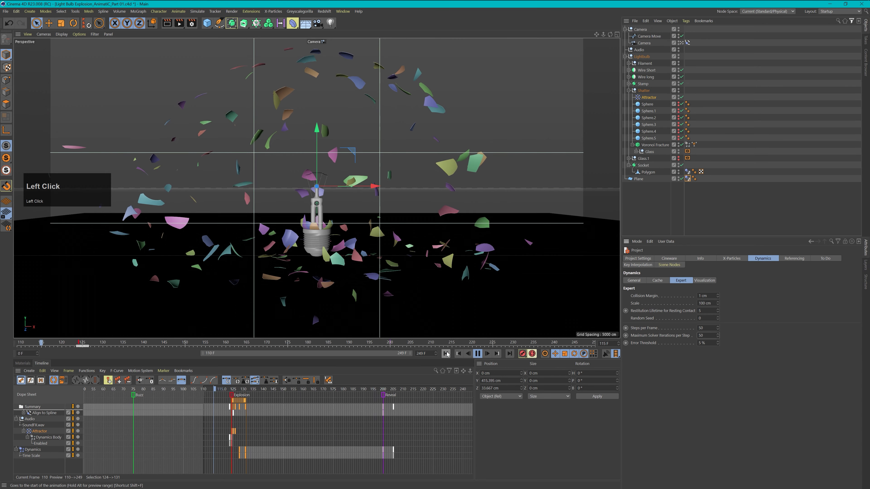
left_click(476, 354)
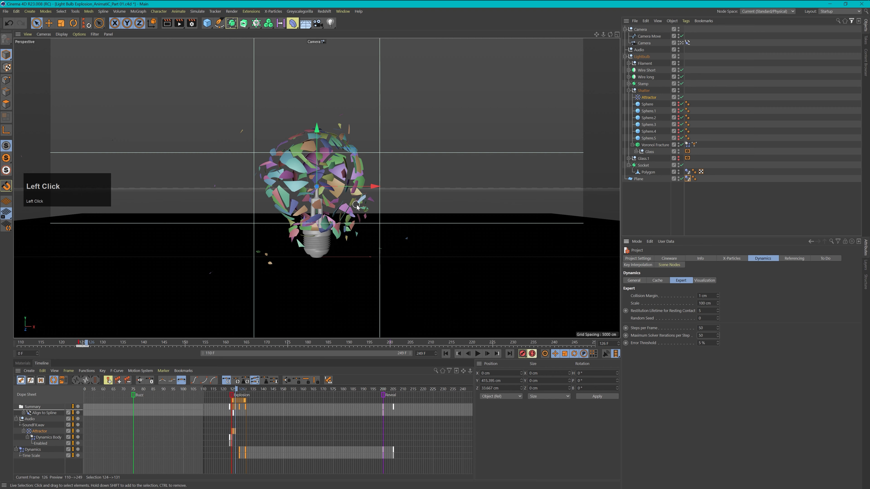
left_click(446, 354)
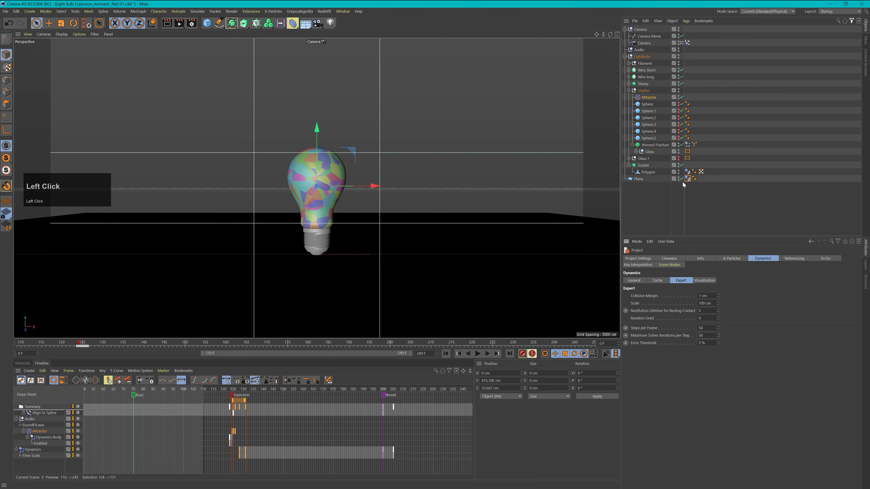
Bake the Voronoi Fracture's Dynamics Body simulation to its object cache.
left_click(687, 171)
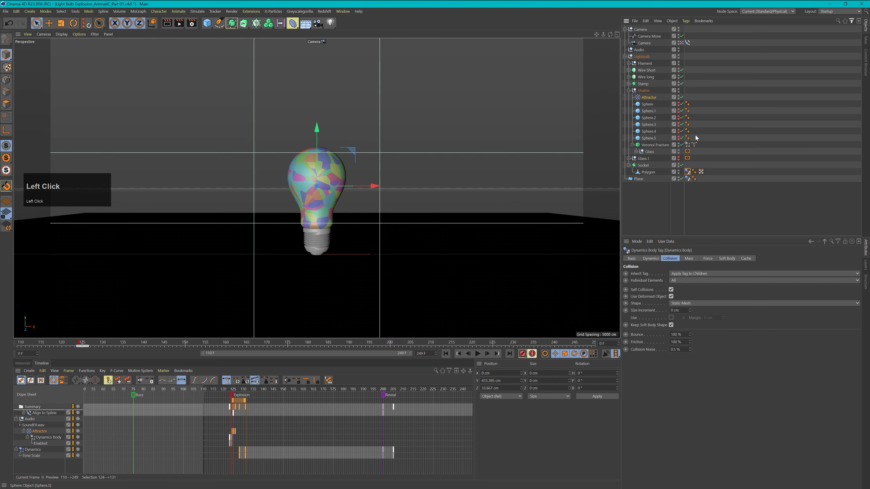
left_click(687, 145)
left_click(746, 258)
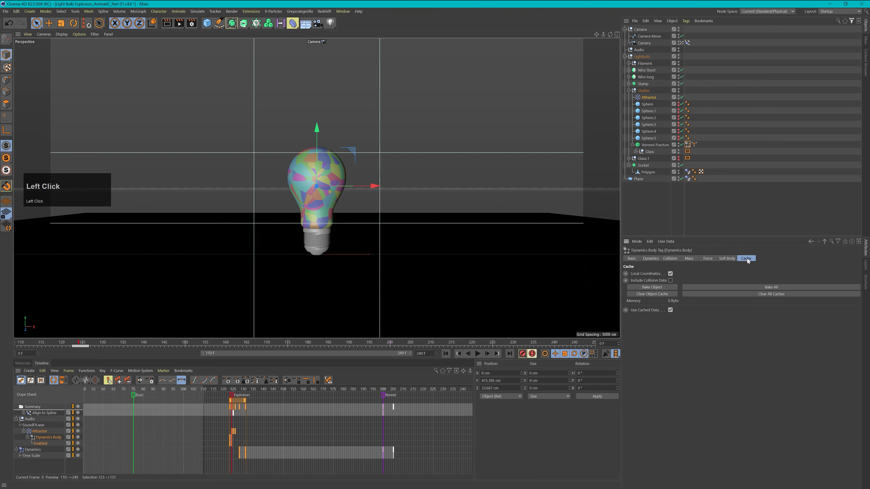
left_click(650, 287)
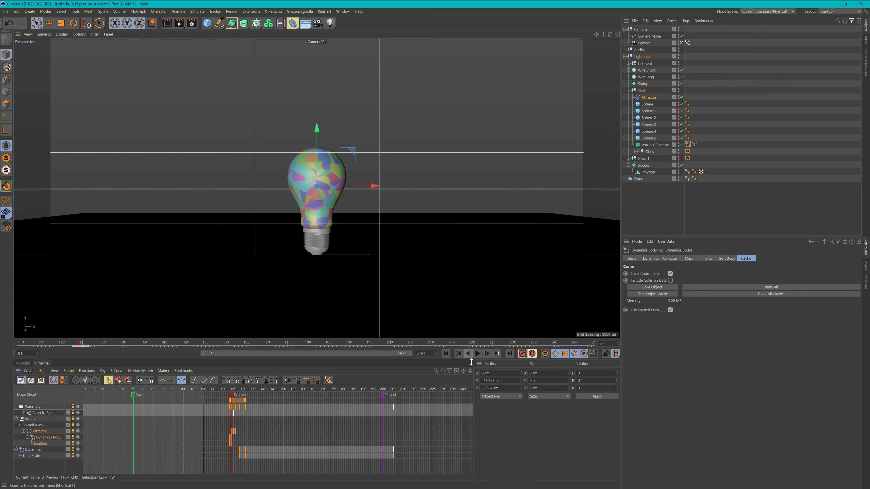
Replay the baked explosion several times from the start to judge the spread and timing of the shards.
left_click(446, 353)
left_click(477, 355)
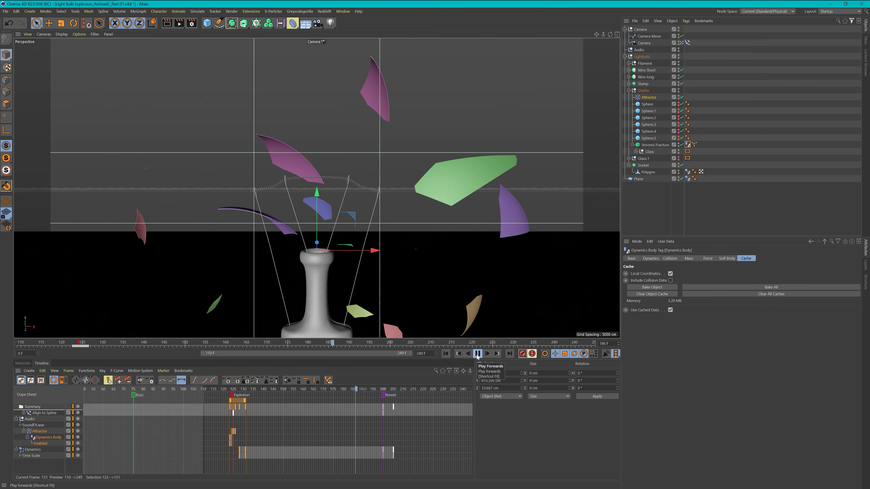
left_click(476, 355)
left_click(446, 354)
left_click(477, 355)
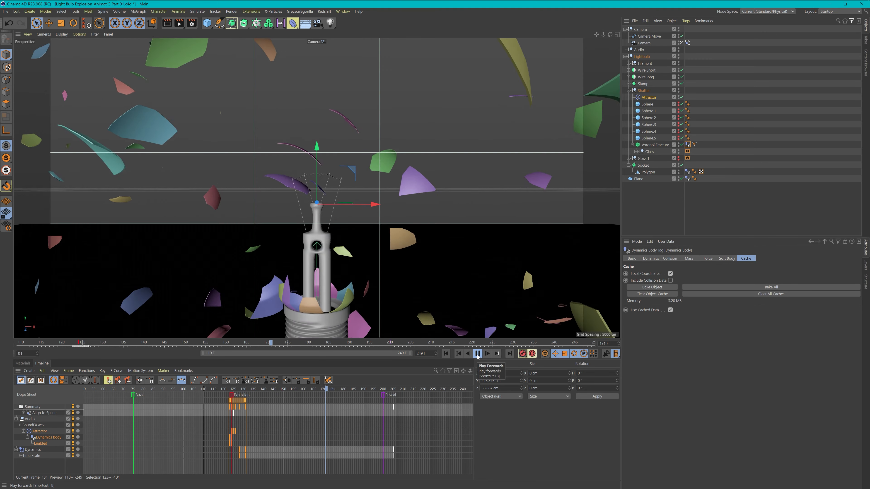
left_click(478, 355)
left_click(445, 354)
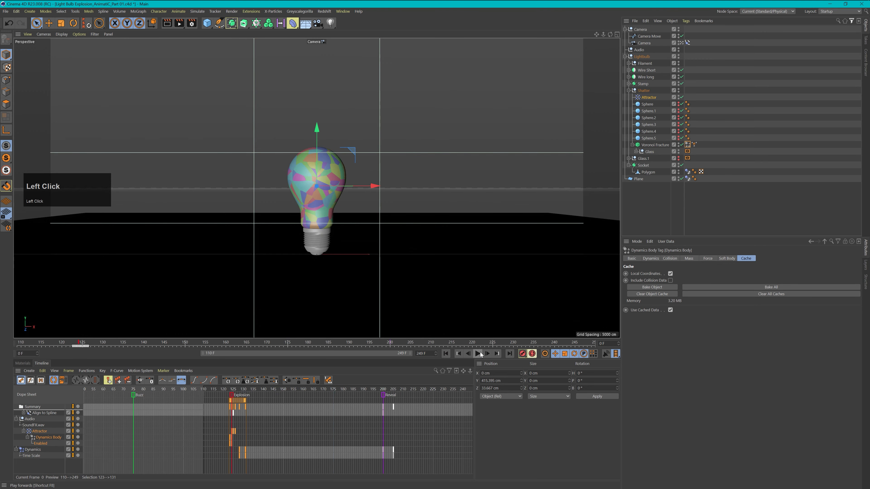
left_click(479, 355)
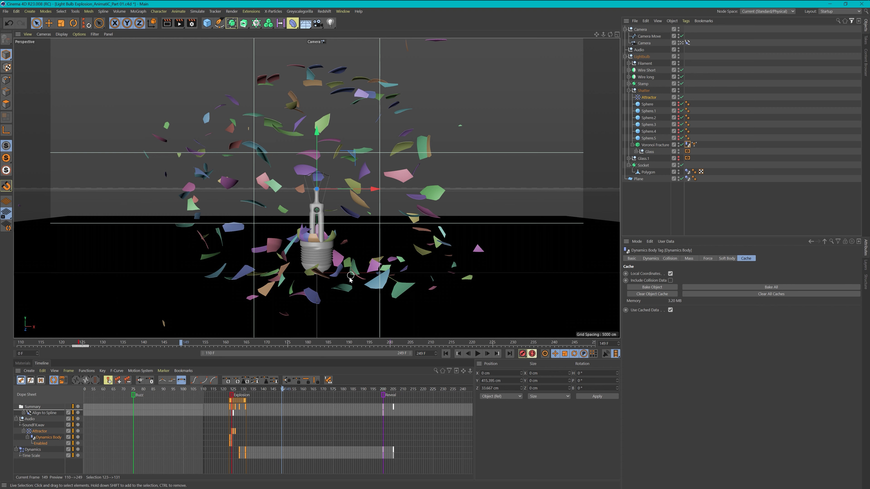
Clear the Voronoi Fracture's object cache and set the Attractor's Strength key at frame 125 to -1000.
left_click(690, 144)
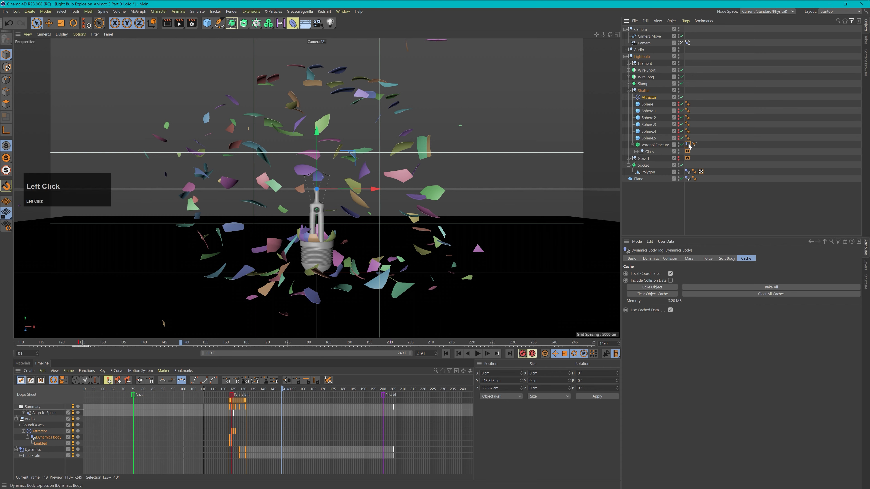
left_click(657, 294)
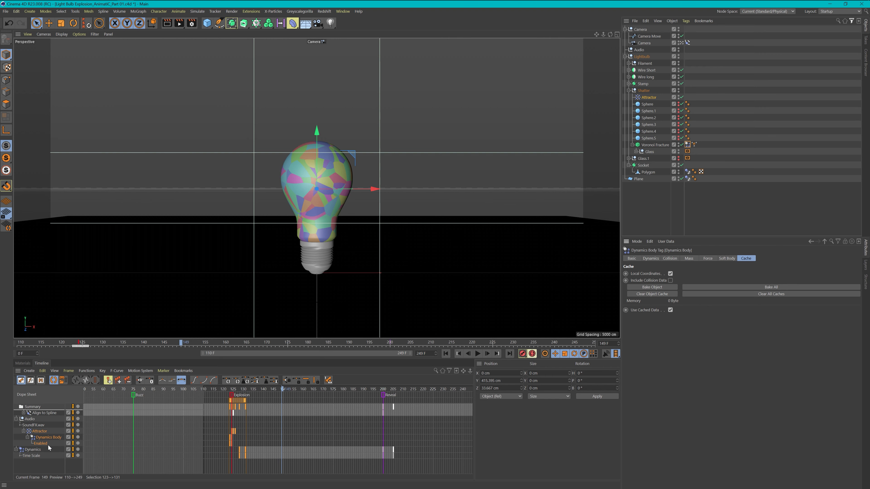
left_click(34, 432)
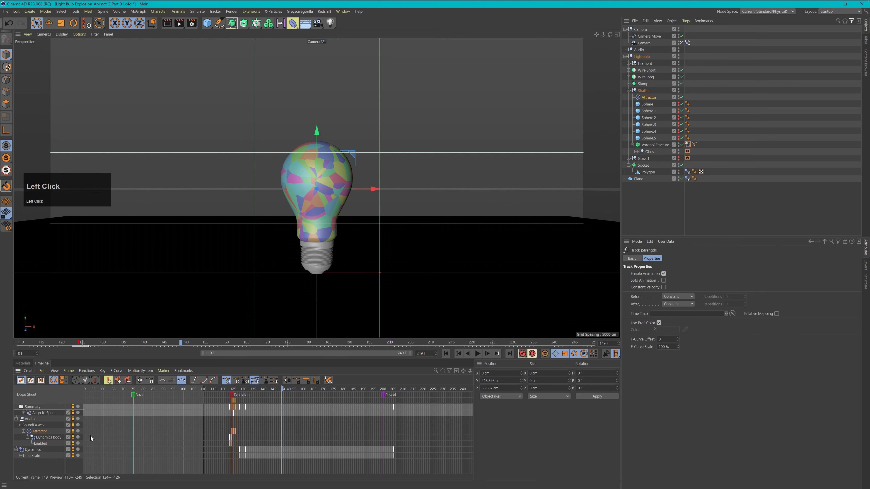
left_click(234, 433)
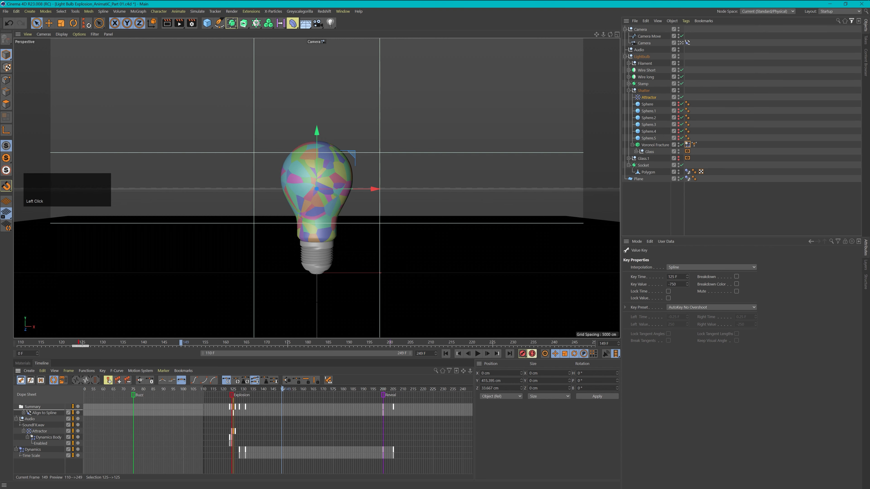
left_click(676, 284)
type("-1000")
Play the animation from the start to check the shard spread with the stronger Attractor.
left_click(446, 354)
left_click(478, 354)
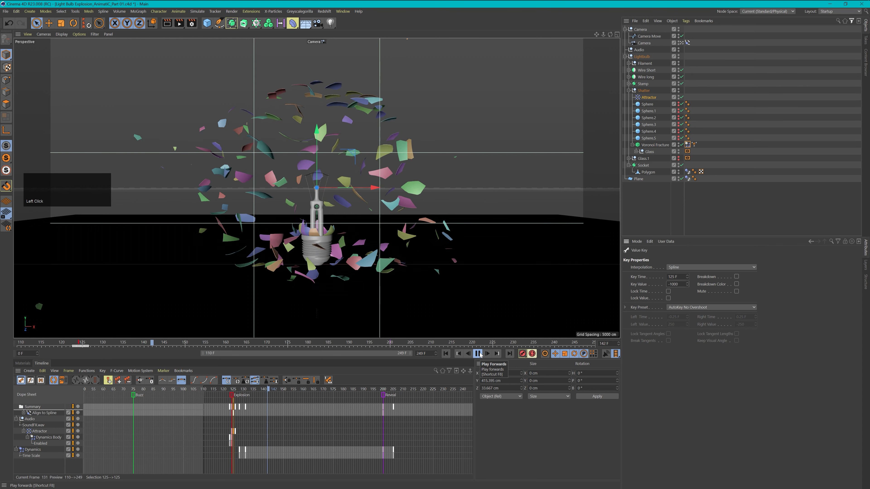
left_click(477, 353)
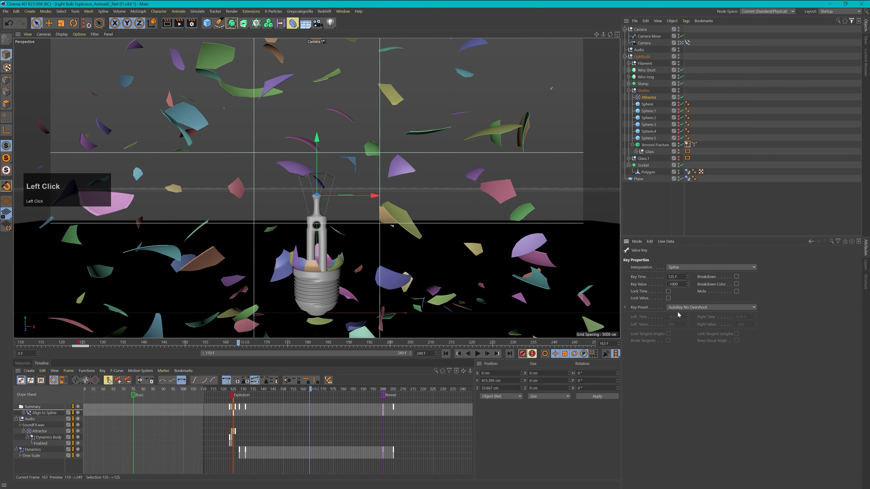
Set the Attractor's Strength key at frame 125 to -1500 and replay the explosion from frame 0.
left_click(446, 353)
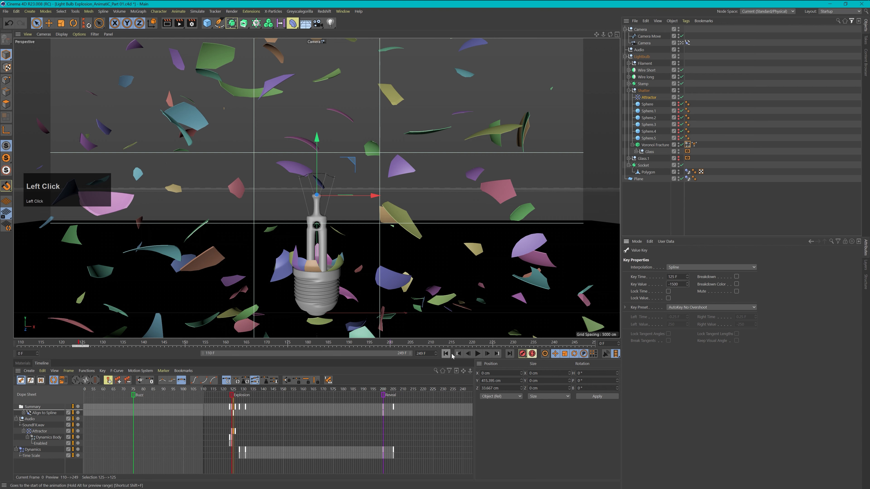
left_click(477, 353)
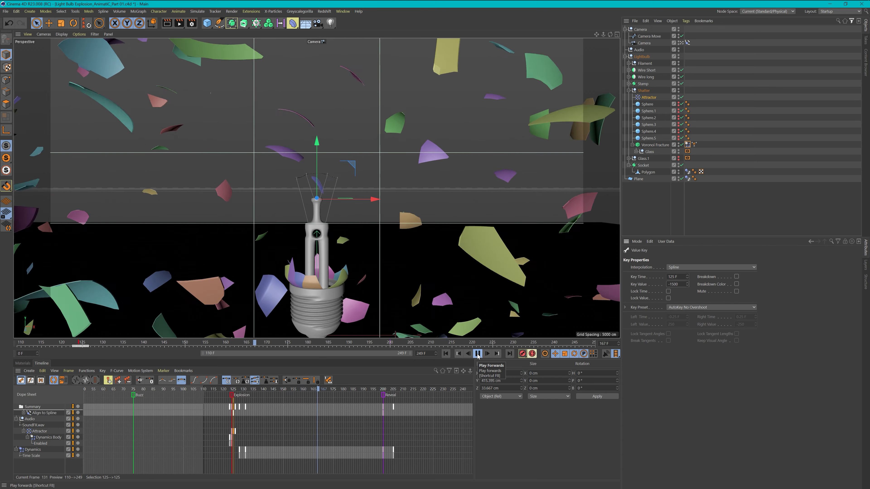
left_click(478, 355)
left_click(445, 354)
left_click(478, 354)
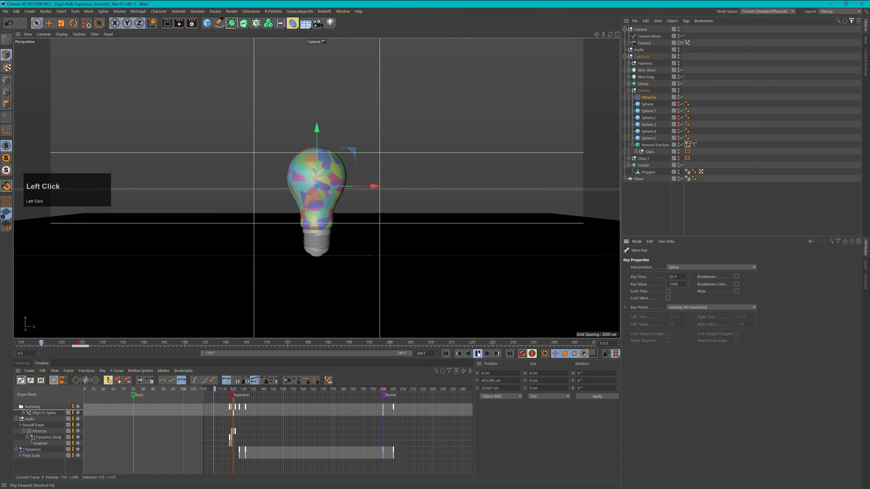
left_click(479, 354)
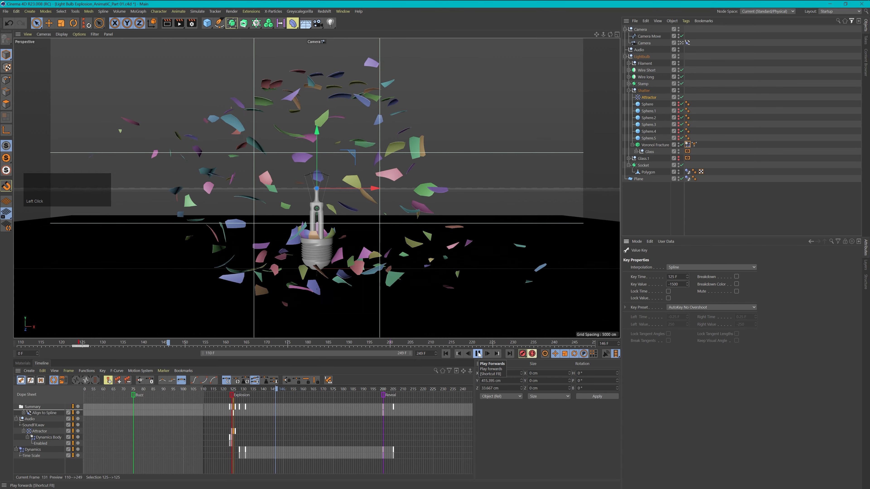
Move the Attractor's last Strength key, the one with value 0, from frame 126 to frame 127.
key("2")
left_click_drag(253, 440, 196, 439)
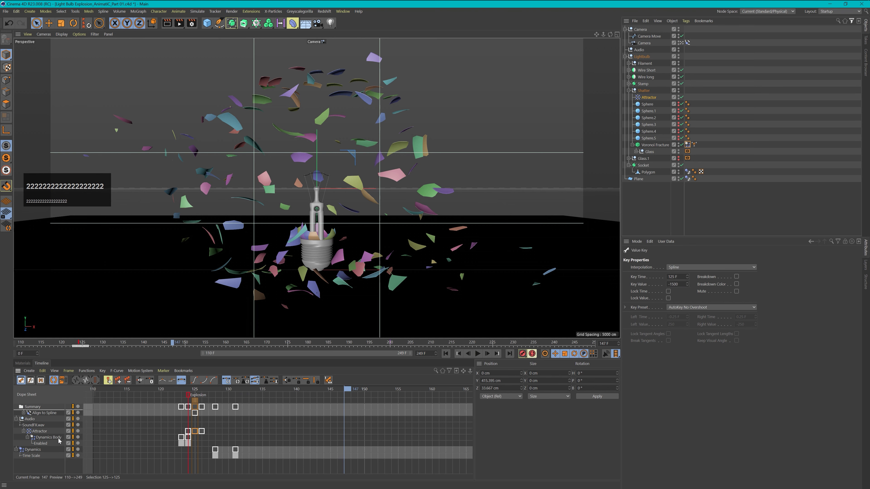
left_click(49, 432)
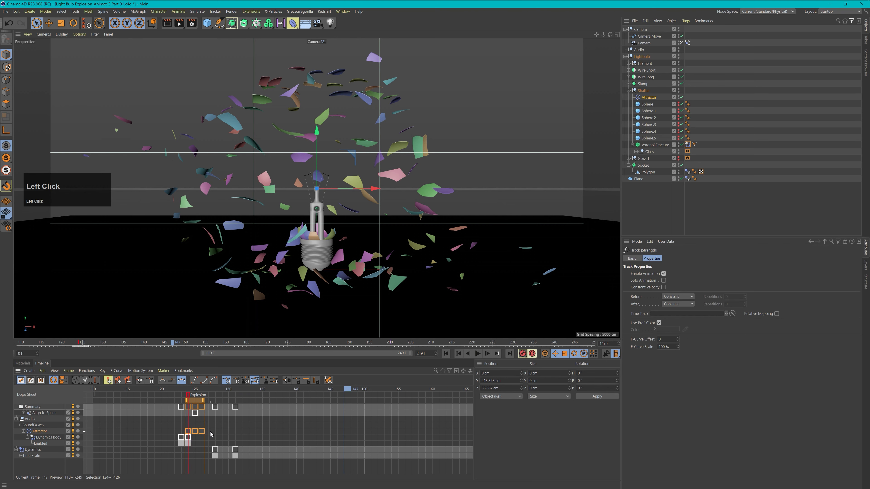
left_click(202, 431)
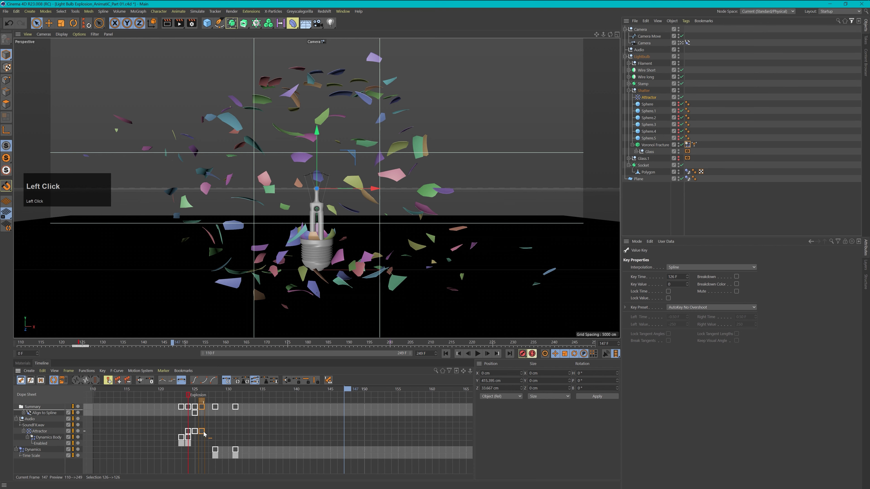
left_click_drag(203, 434, 207, 433)
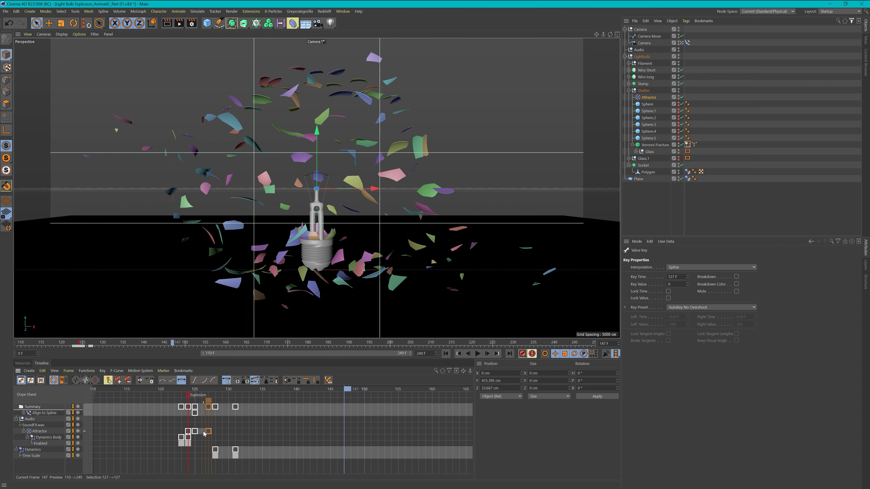
Replay the explosion from frame 0 to check the shards with the longer Attractor burst.
left_click(458, 353)
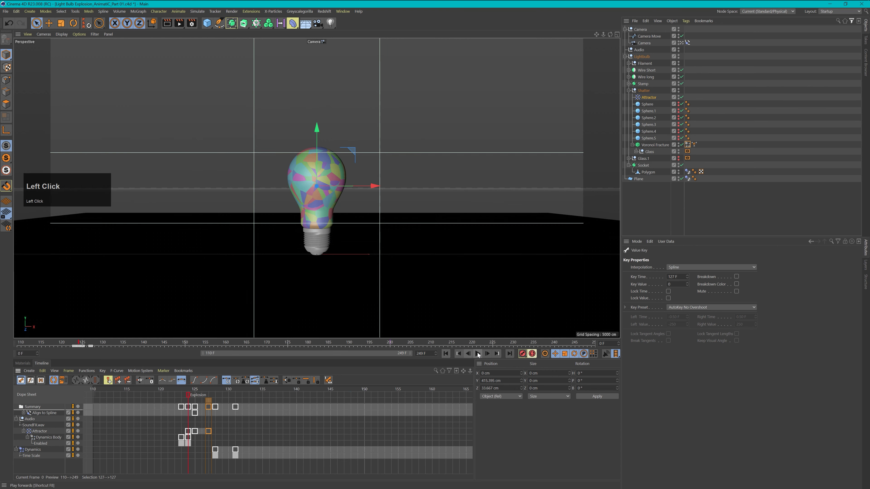
left_click(478, 353)
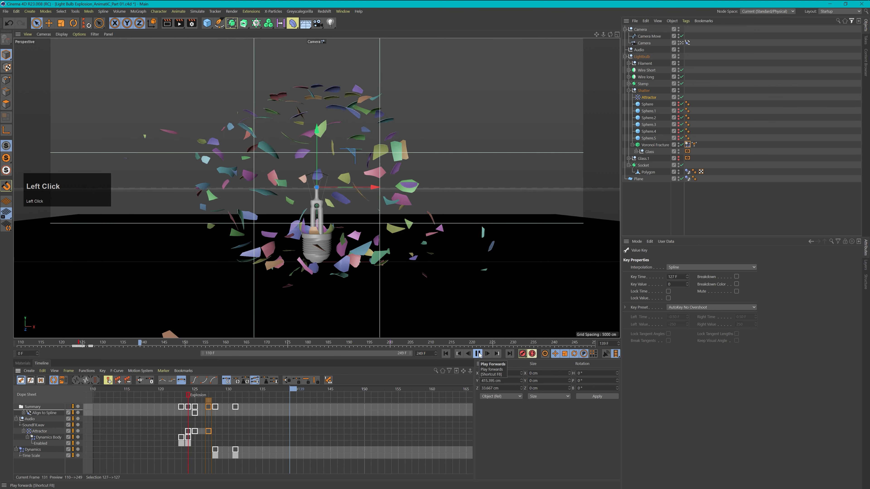
left_click(478, 354)
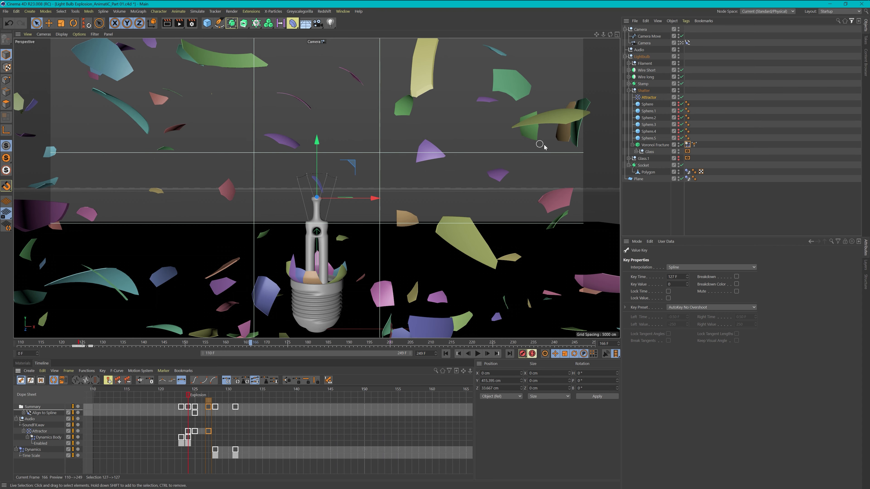
Set the Attractor's Speed Limit to 2000 cm.
left_click(648, 98)
left_click(658, 259)
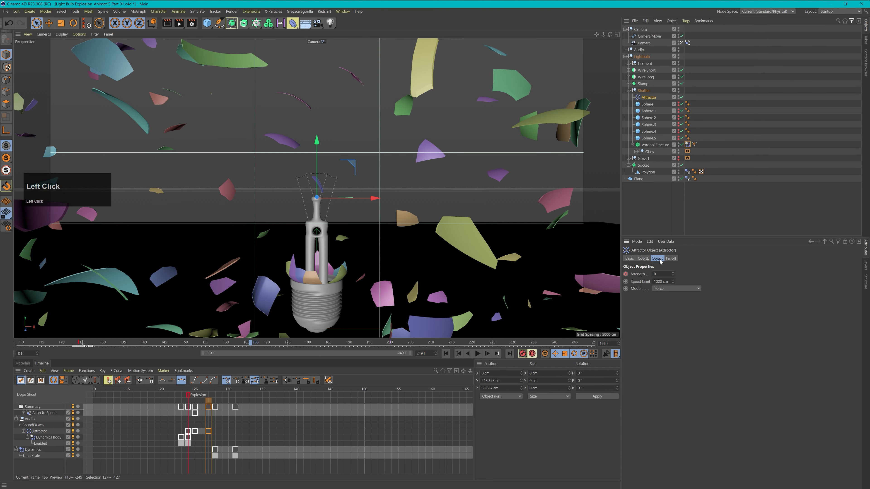
type("2")
Replay the explosion several times from the start to judge how far the shards spread with the higher Speed Limit.
left_click(446, 354)
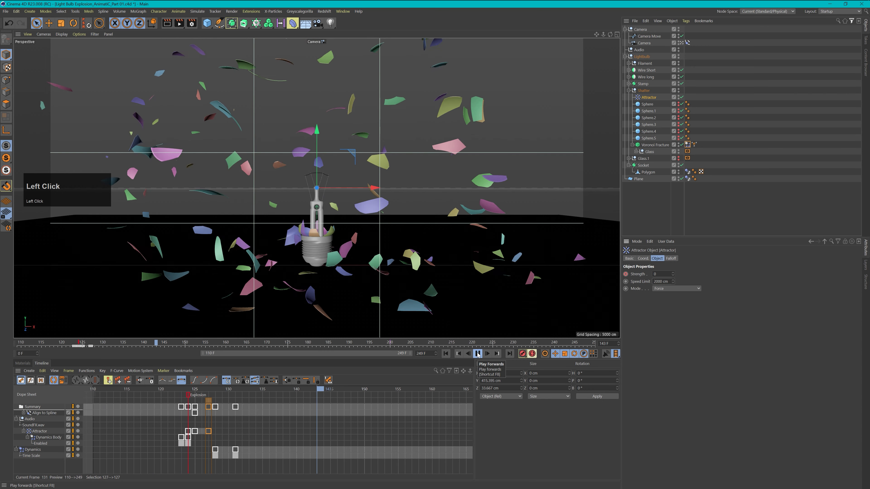
left_click(478, 354)
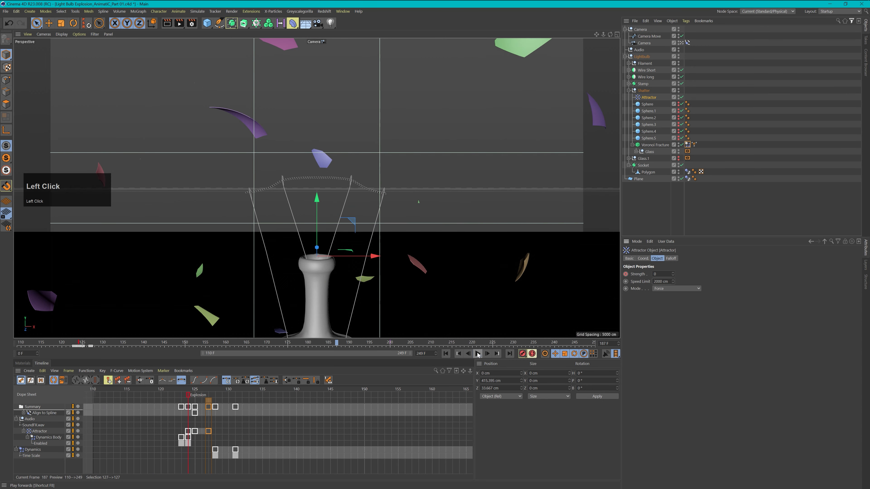
left_click(478, 354)
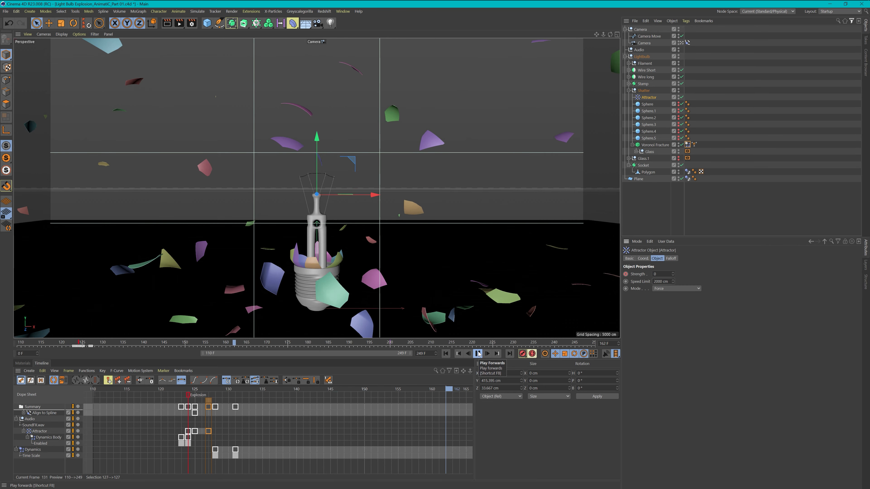
left_click(478, 354)
left_click(479, 354)
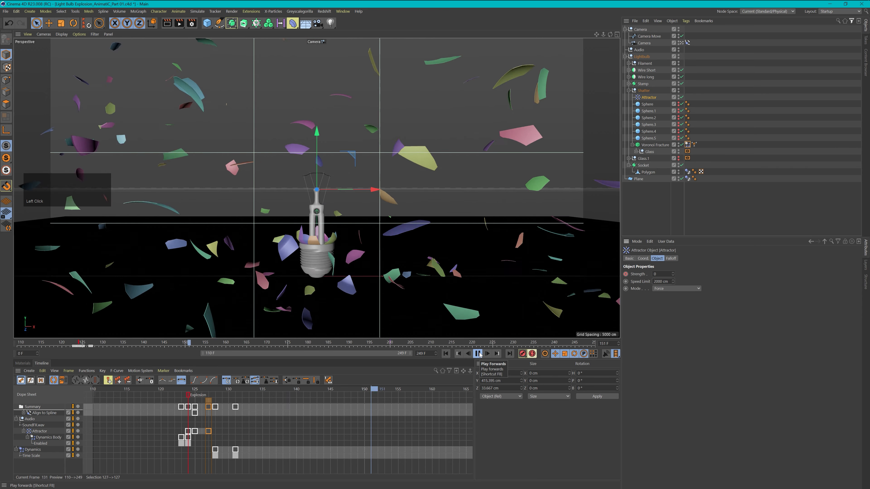
left_click(477, 354)
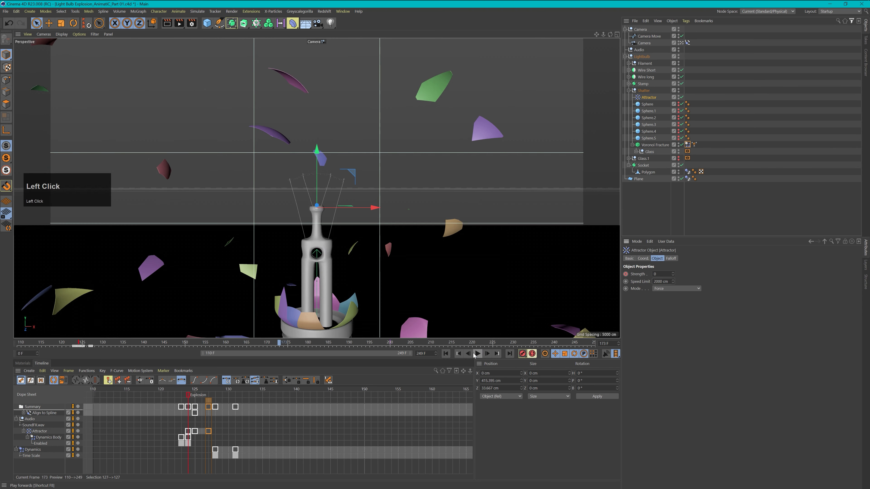
Move the Attractor's last Strength key back to frame 126 and replay the explosion from frame 0.
left_click(209, 431)
left_click(202, 432)
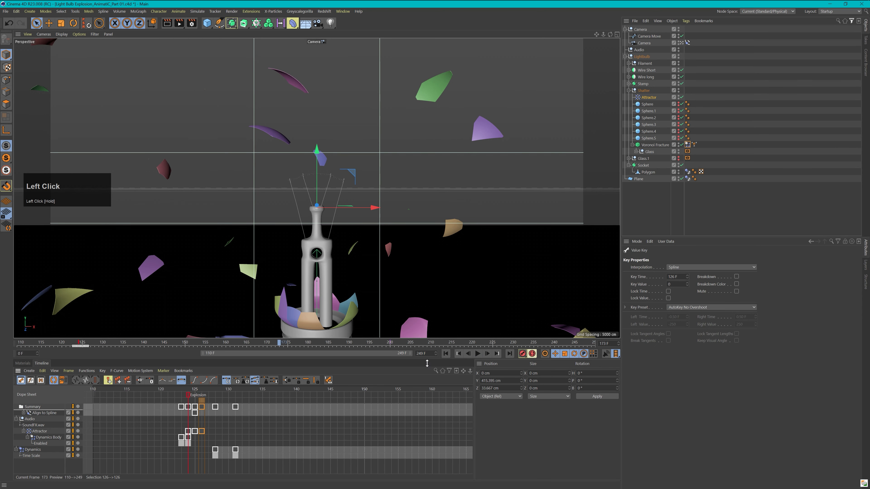
left_click(445, 354)
left_click(477, 354)
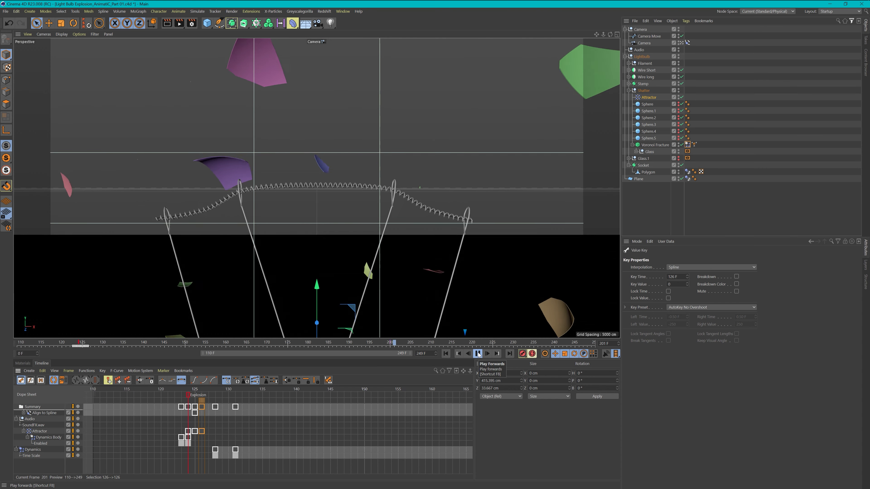
left_click(477, 354)
Play the explosion twice more from the start, pausing to examine the shards in mid-air.
left_click(445, 354)
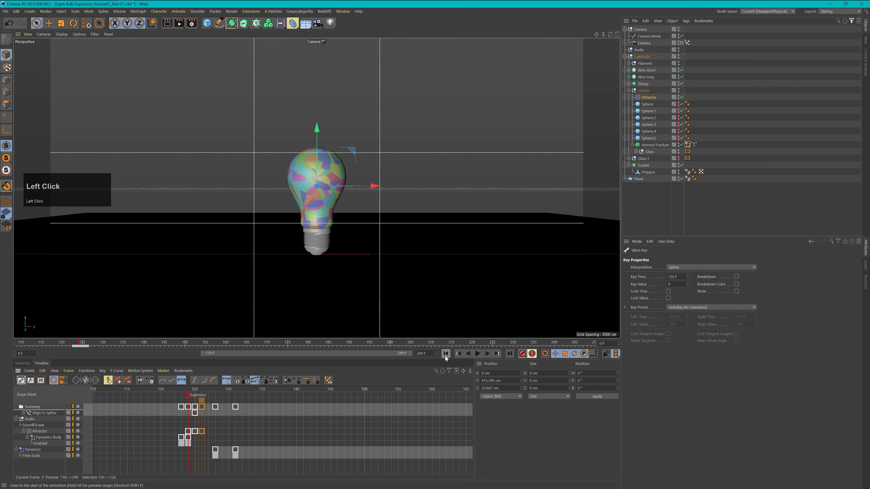
left_click(478, 353)
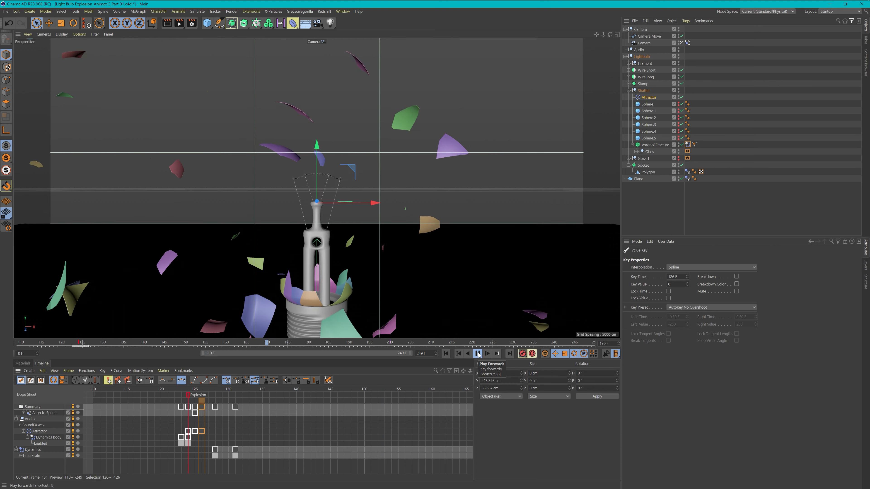
left_click(478, 354)
left_click(445, 353)
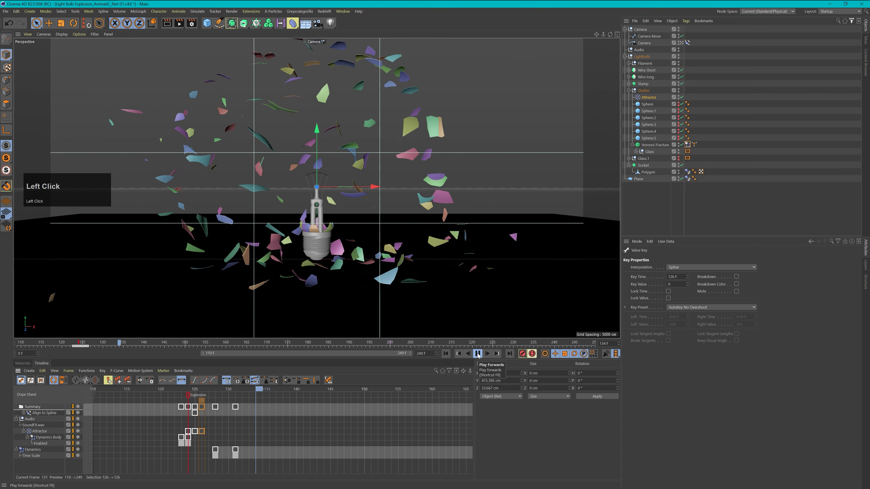
left_click(478, 354)
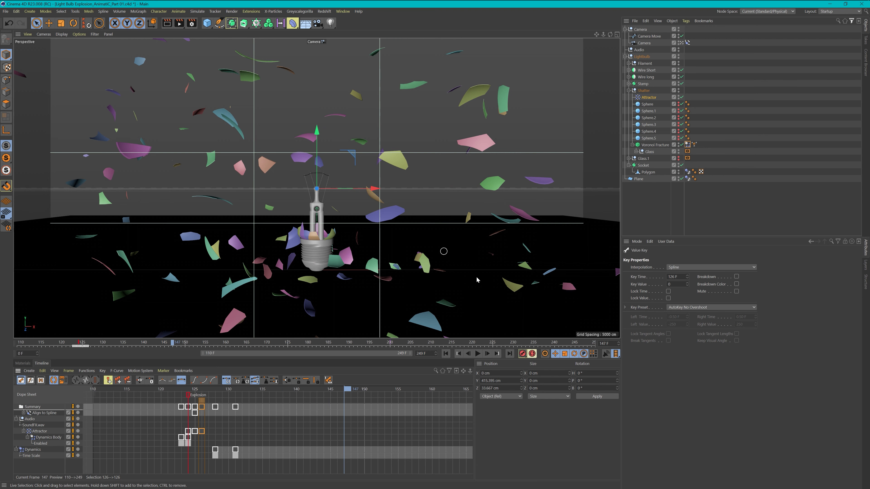
Set the Attractor's Strength key at frame 125 to -1000 and replay the explosion from frame 0.
left_click(446, 354)
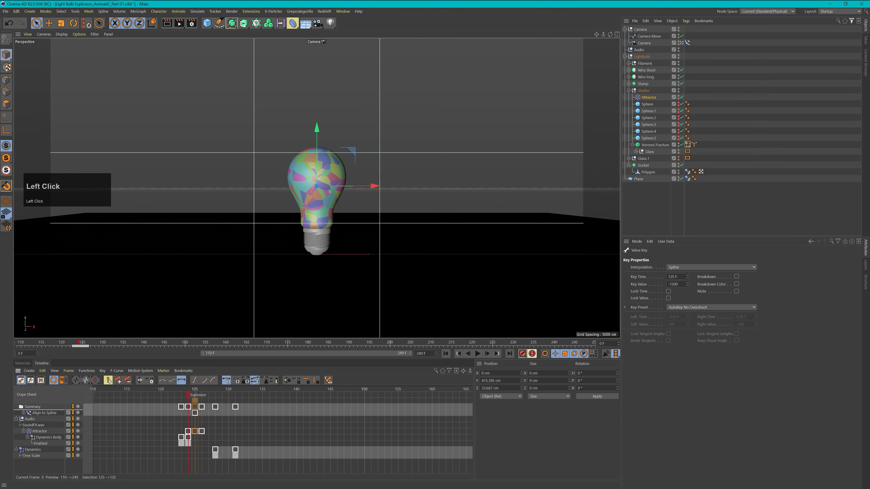
left_click_drag(679, 285, 613, 285)
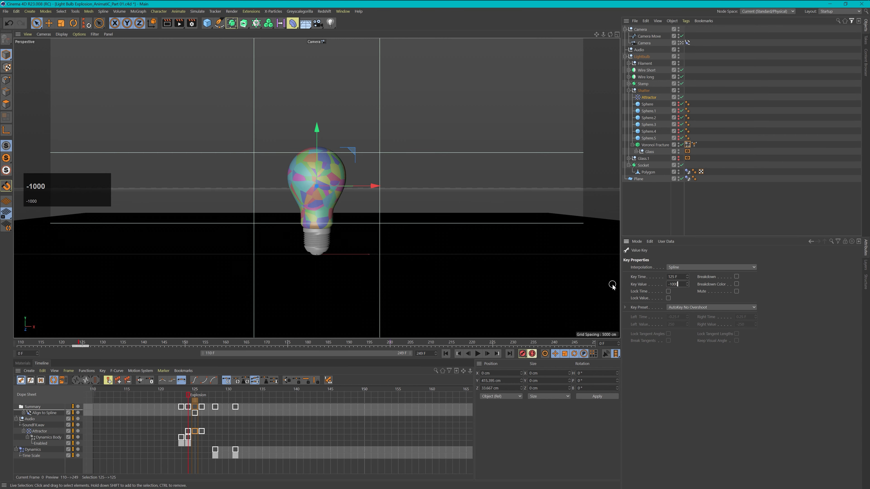
left_click(477, 353)
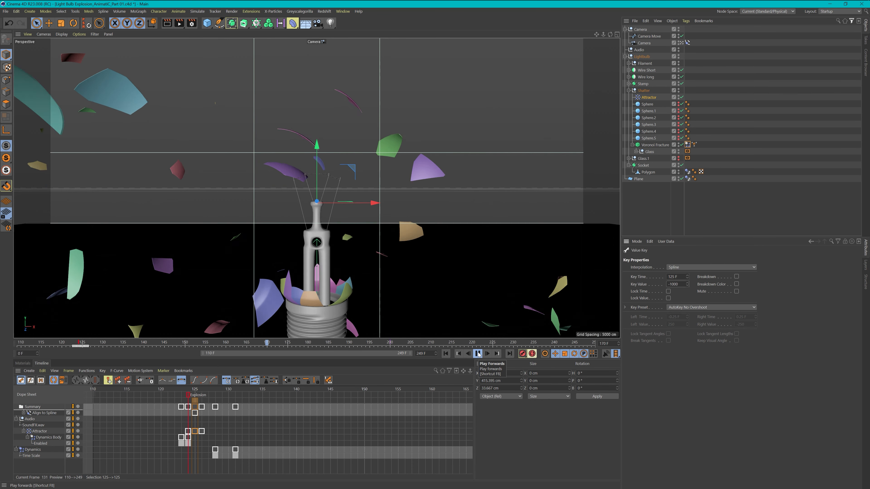
Set the Attractor's Strength key at frame 125 to -750 and play the explosion.
left_click(477, 354)
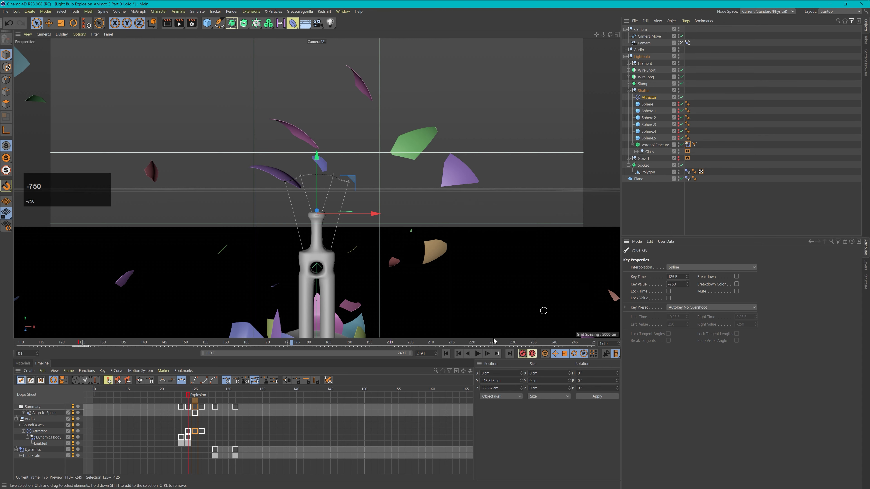
left_click(477, 354)
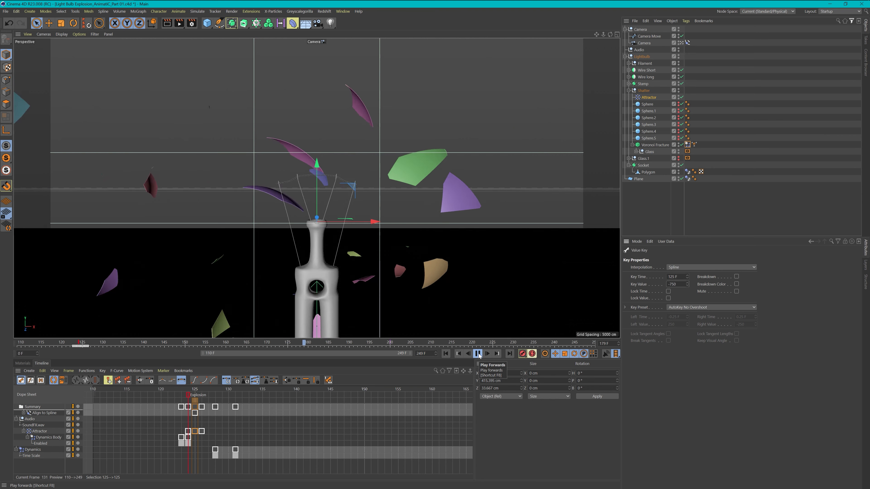
left_click(479, 354)
Replay the explosion repeatedly from frame 0 to check the spread and speed of the shards with the weaker Attractor.
left_click(446, 354)
left_click(478, 354)
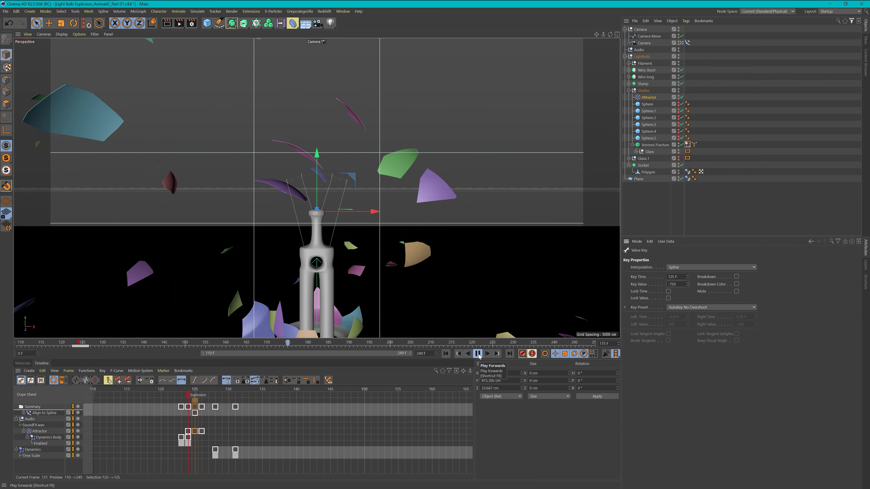
left_click(479, 354)
left_click(445, 353)
left_click(477, 354)
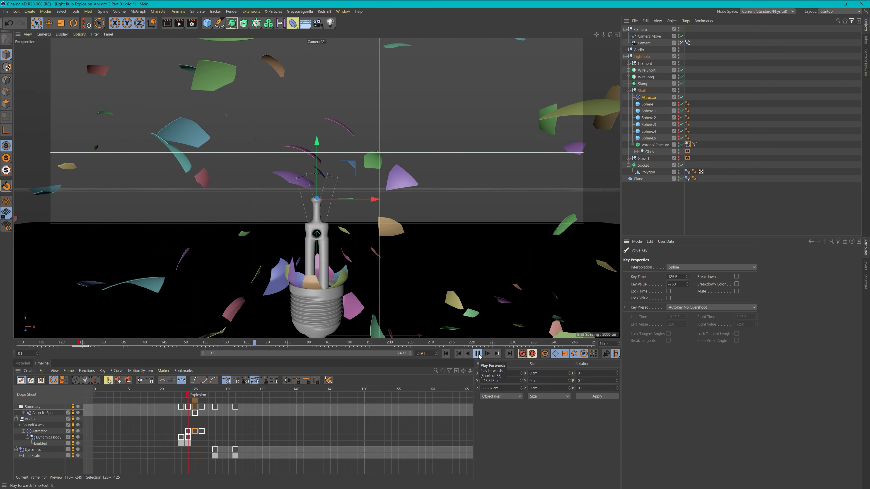
left_click(477, 354)
left_click(446, 353)
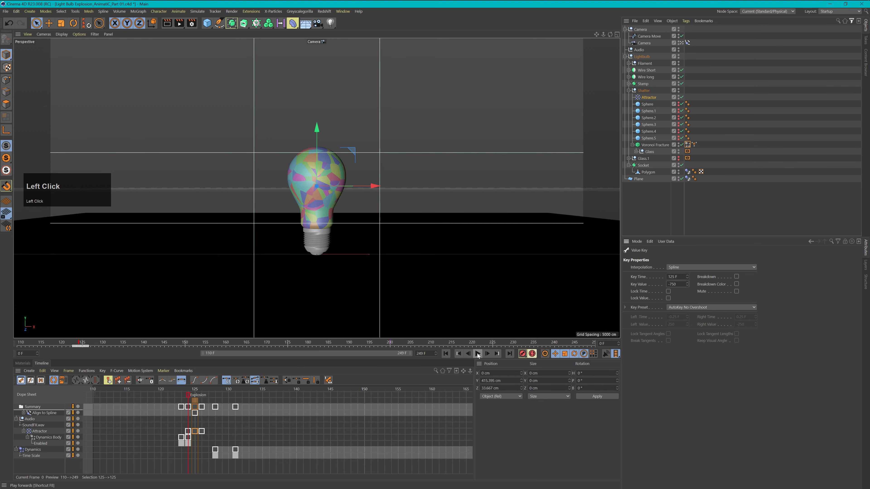
left_click(477, 354)
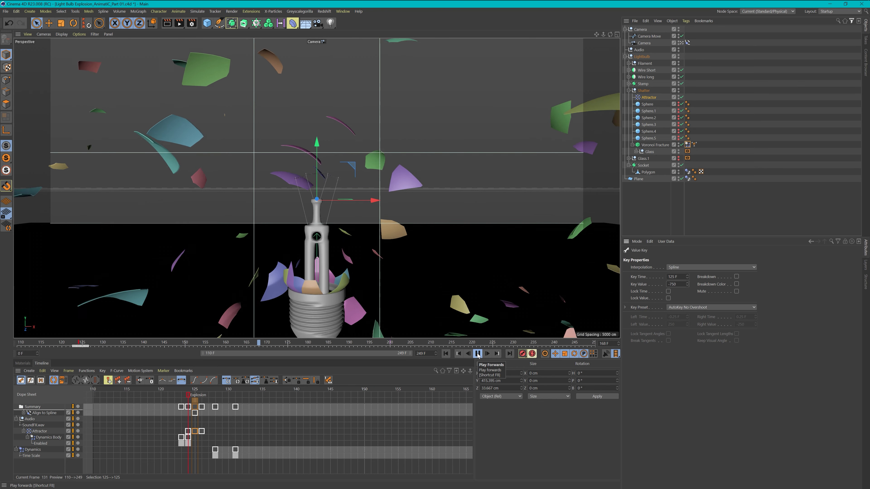
left_click(478, 354)
Return to frame 0 and bake the Voronoi Fracture's dynamics with Bake Object.
left_click(448, 354)
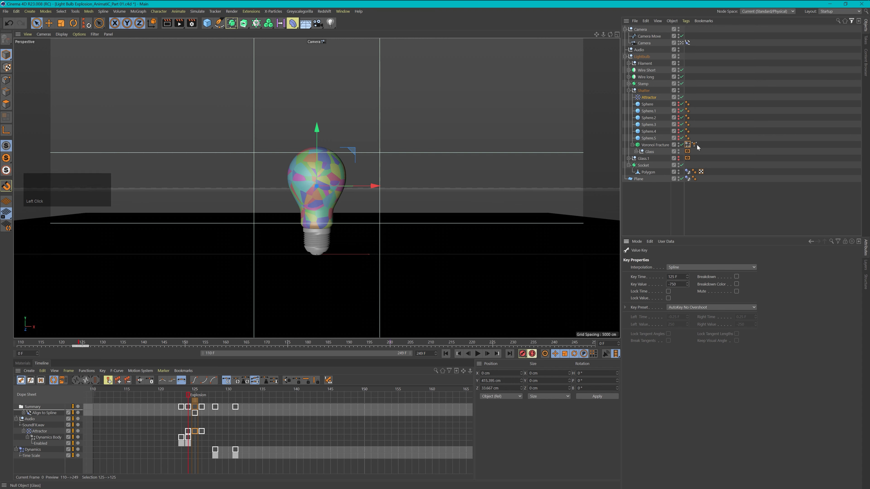
left_click(687, 145)
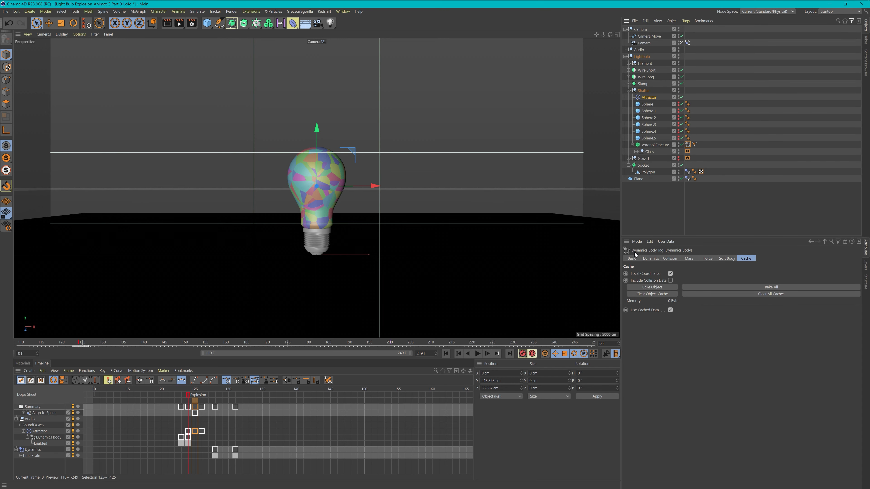
left_click(656, 288)
Extend the preview range to start at frame 0 and play the whole baked animation through to the reveal.
left_click_drag(201, 353, 4, 364)
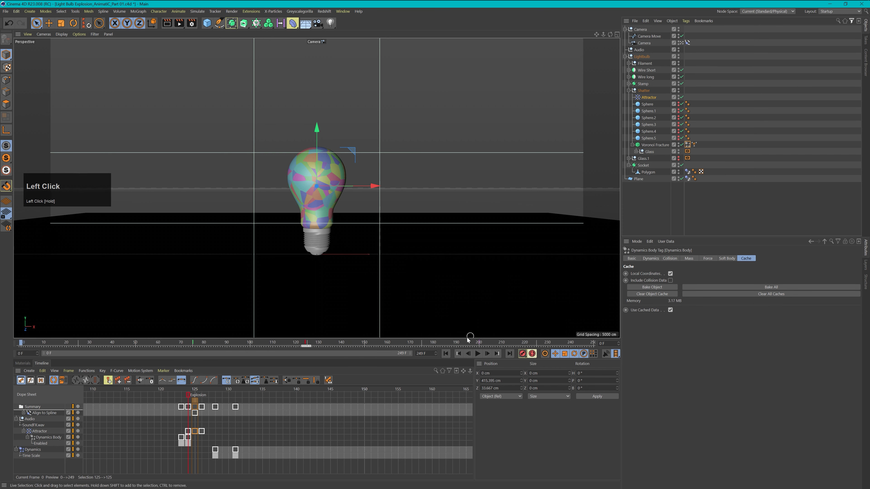
left_click(479, 354)
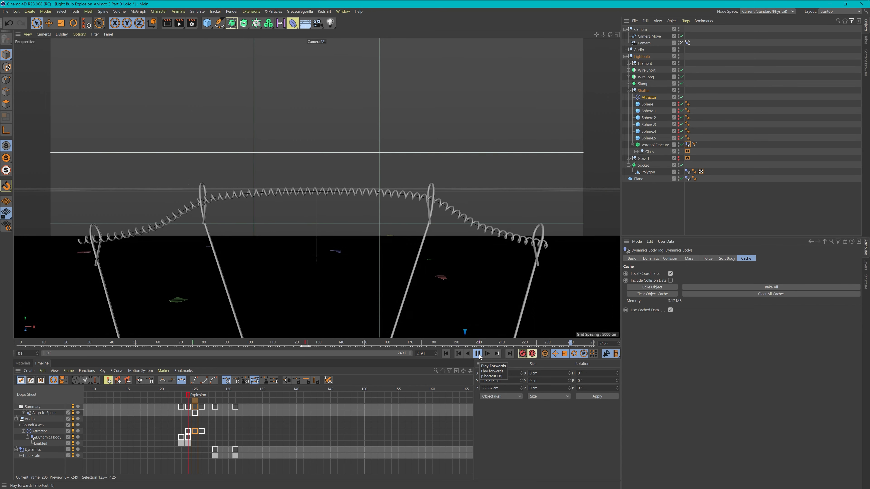
left_click(478, 353)
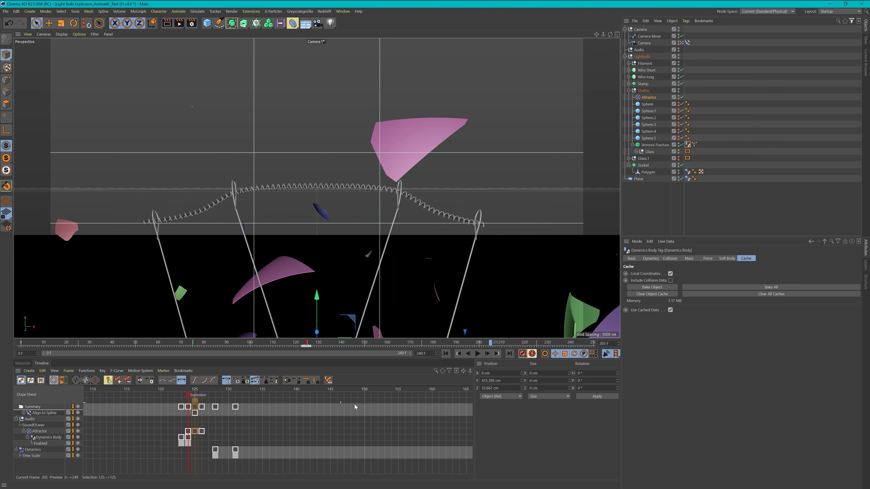
Move the last two Time Scale keys 5 frames earlier, to frames 195 and 200, so they end at the Reveal marker.
key("2")
mouse_move(355, 413)
left_mouse_down()
mouse_move(398, 418)
mouse_move(212, 406)
left_mouse_up()
key("1")
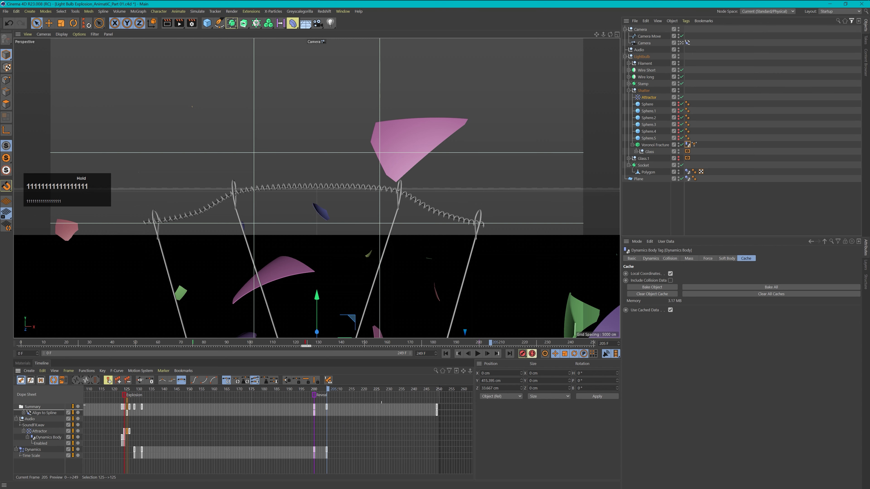
left_click(32, 456)
left_click_drag(337, 453, 296, 474)
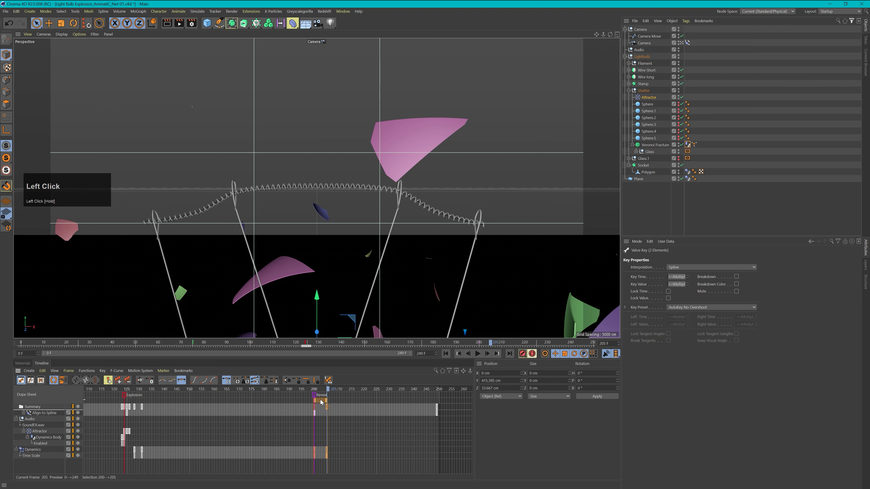
left_click_drag(321, 401, 306, 401)
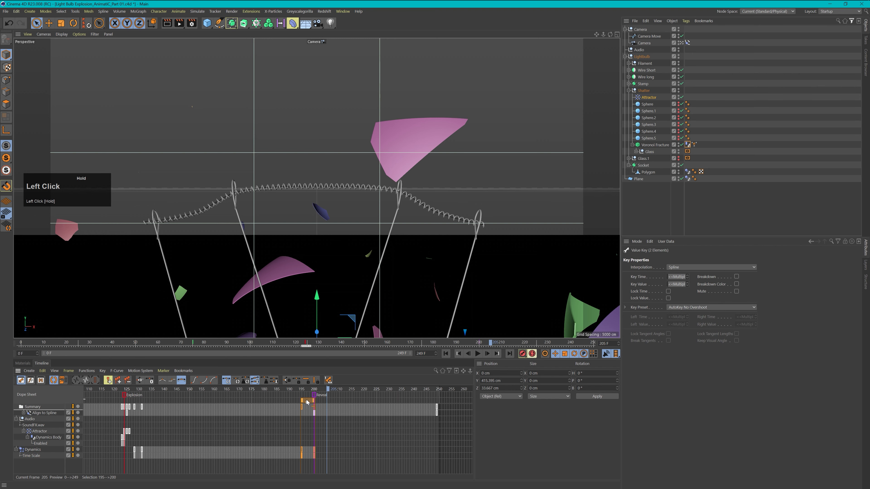
left_click(297, 448)
Clear the Voronoi Fracture's object cache and rebake its dynamics with Bake Object, returning to frame 0.
left_click(687, 146)
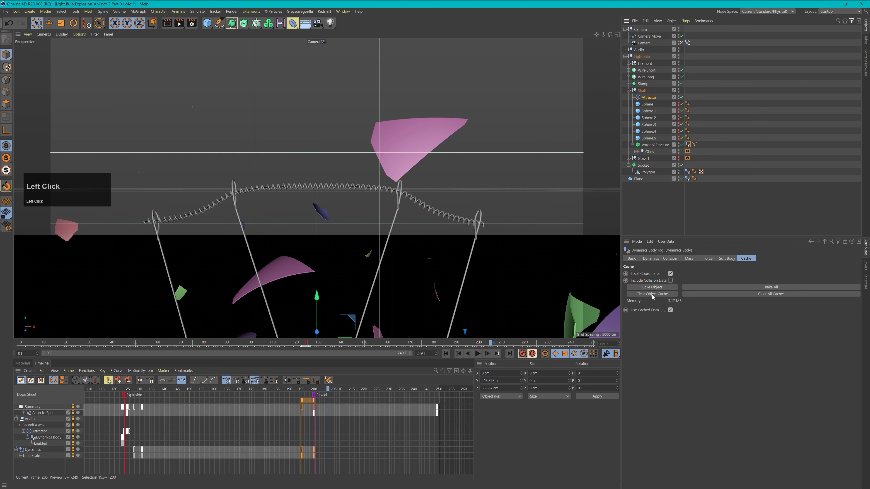
left_click(652, 287)
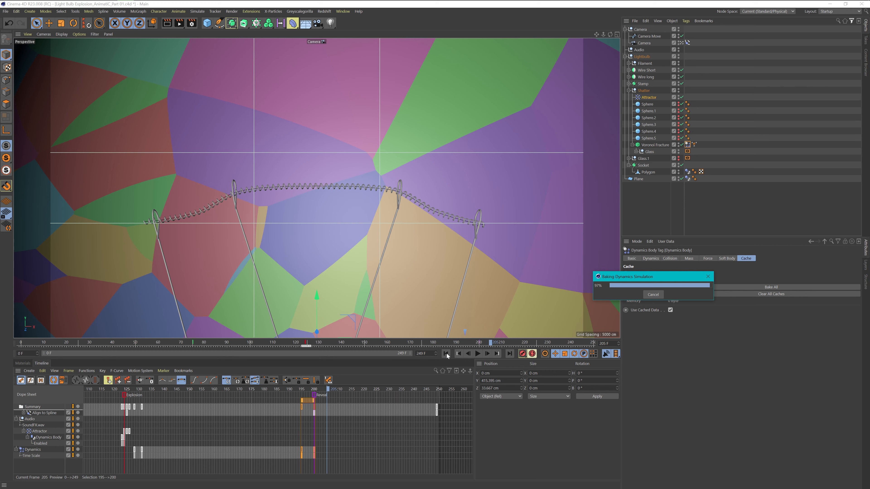
left_click(446, 354)
Play the rebaked animation from frame 0 to check the slow-motion timing and the camera move.
left_click(477, 354)
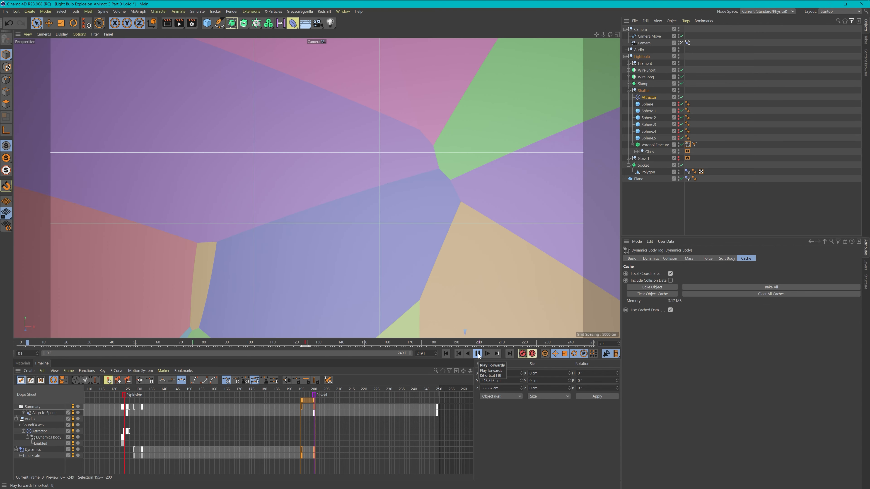
left_click(477, 353)
left_click(445, 354)
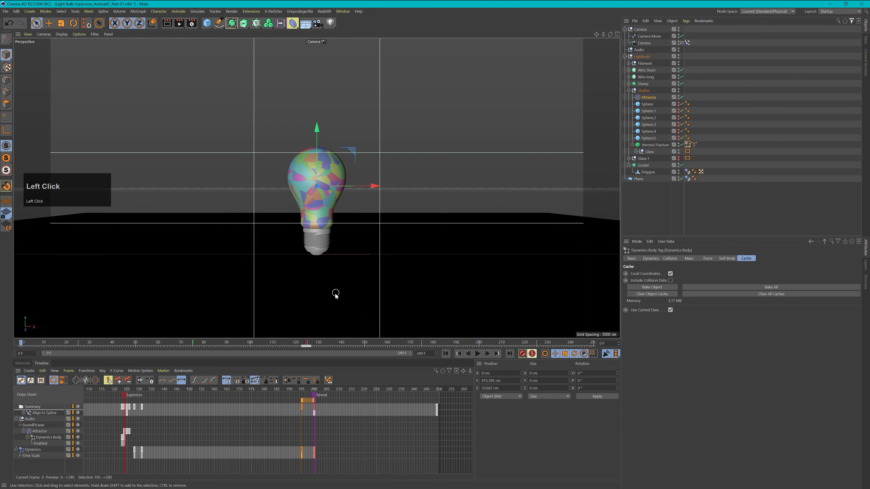
left_click(477, 354)
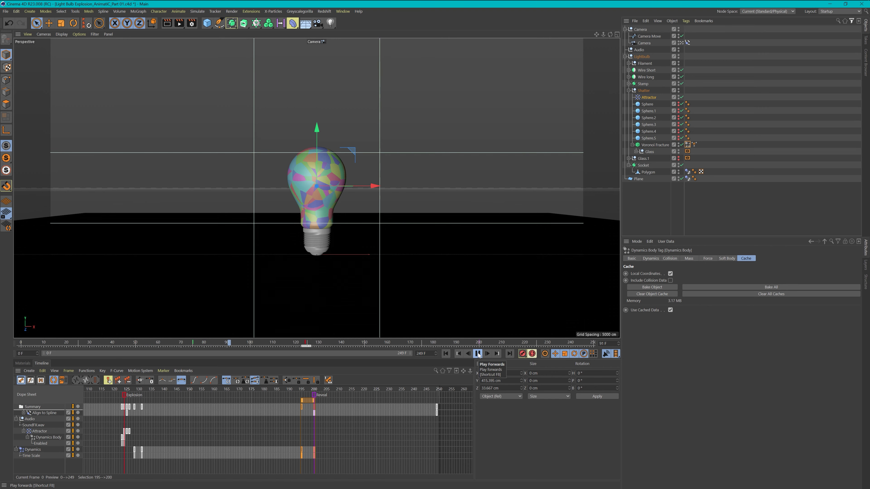
left_click(478, 353)
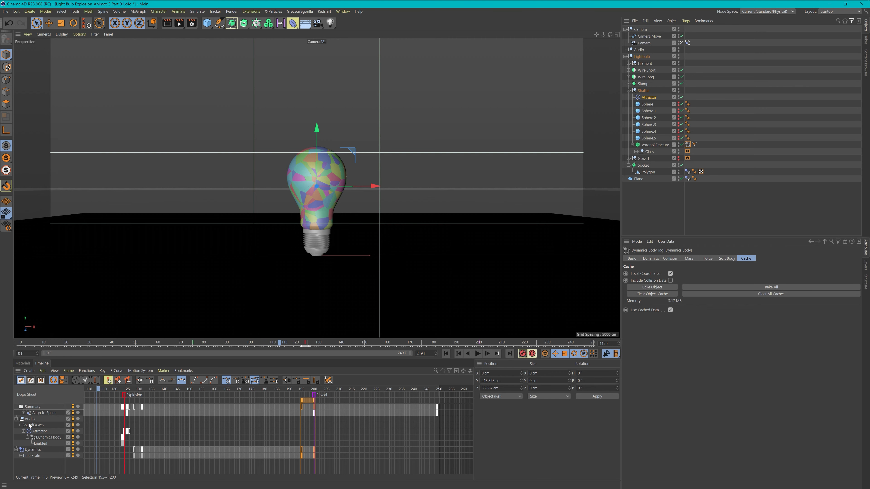
Shorten the tangents of the frame 125 key to about 15 frames in the Align to Spline Position F-curve.
left_click(28, 413)
left_click(23, 413)
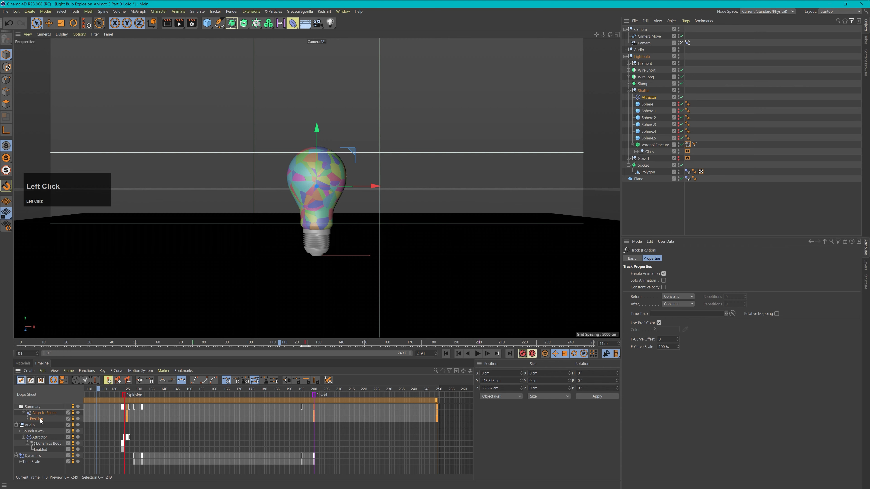
key("Tab")
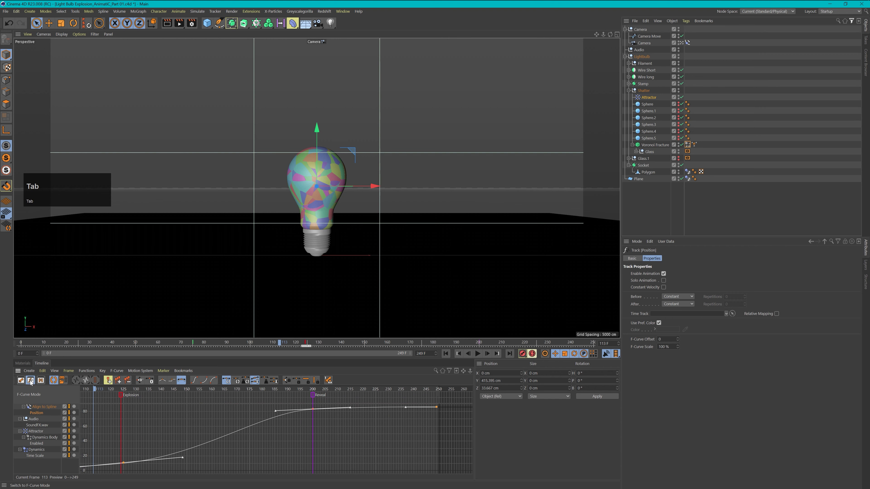
left_click(40, 365)
key("ctrl+Tab")
key("h")
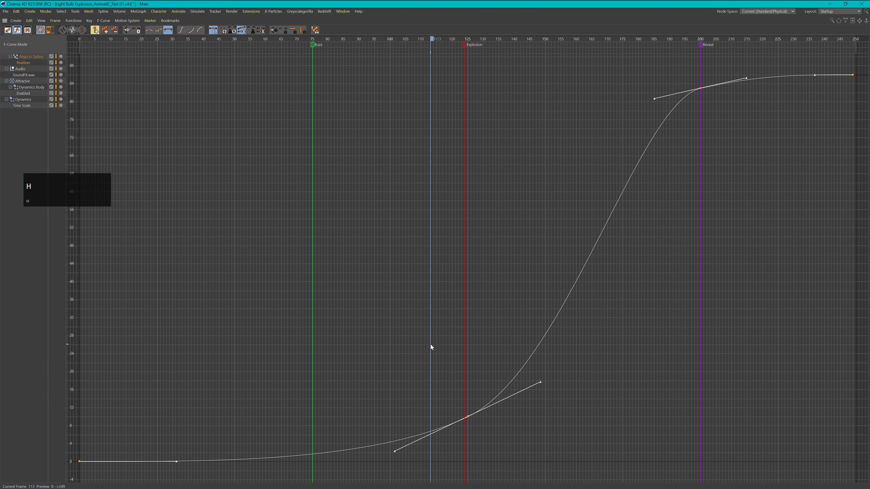
left_click(468, 417)
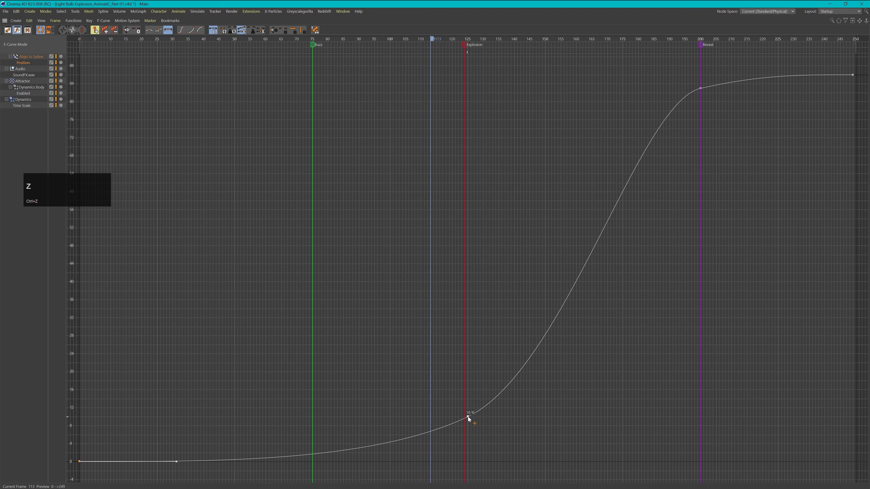
left_click_drag(394, 452, 420, 439)
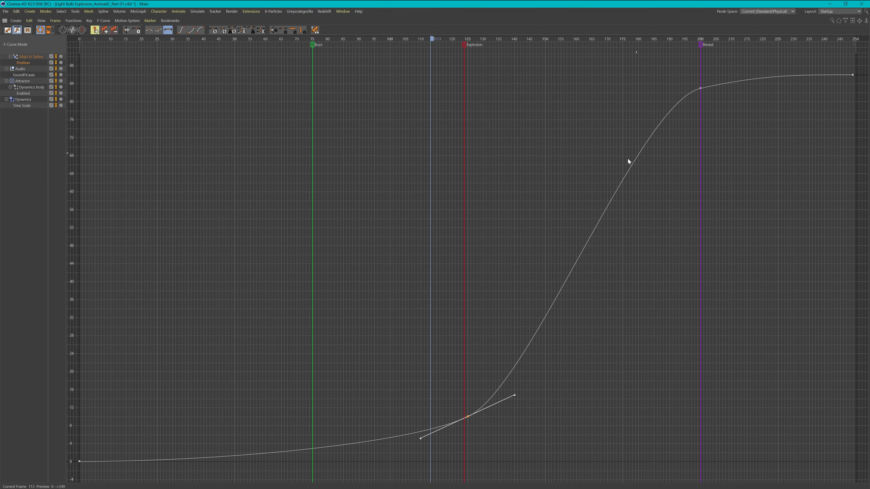
key("ctrl+Tab")
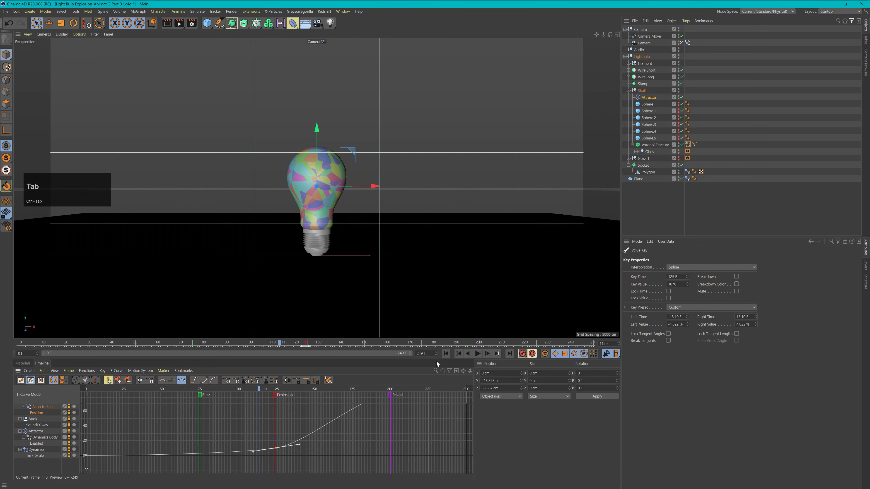
Play the animation from frame 0 to check the adjusted camera move through the explosion.
left_click(445, 353)
left_click(477, 353)
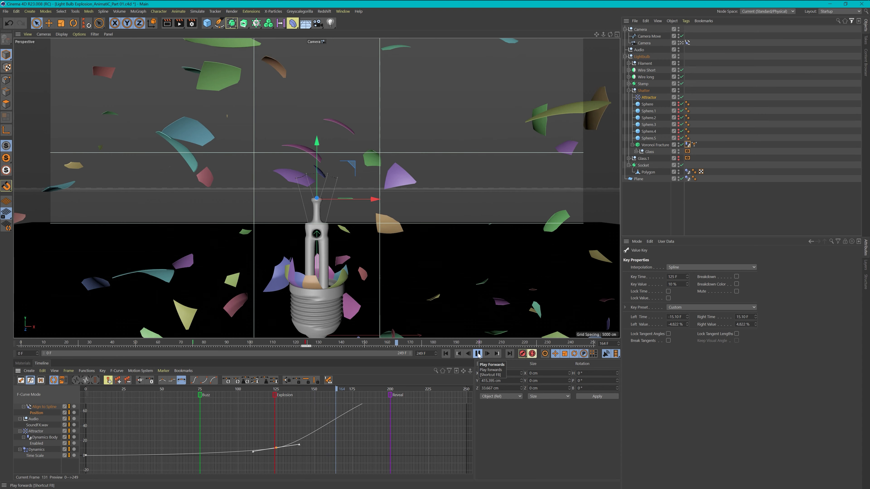
left_click(478, 353)
left_click(446, 353)
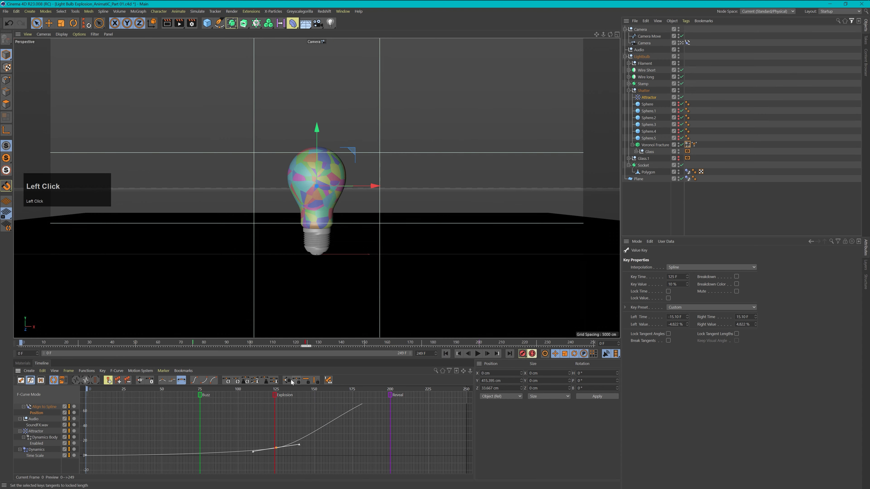
Set the Align to Spline Position key at frame 125 to 15% and play the animation.
double_click(277, 448)
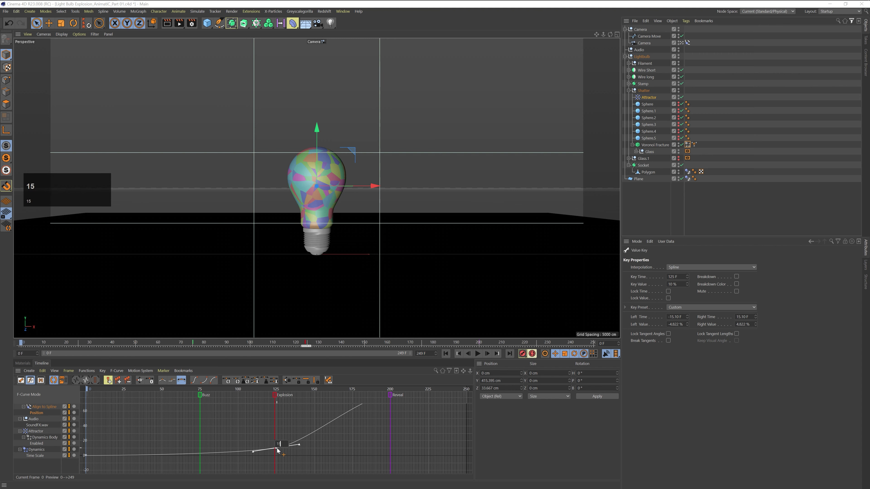
key("Return")
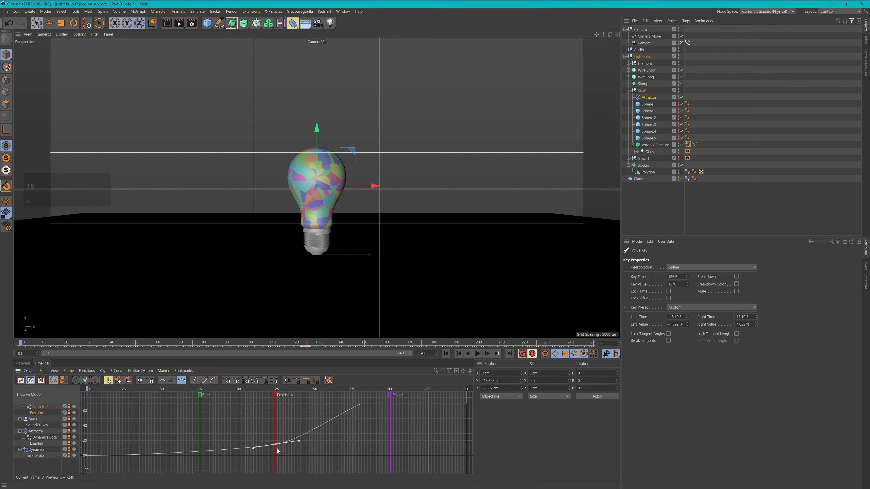
left_click(478, 354)
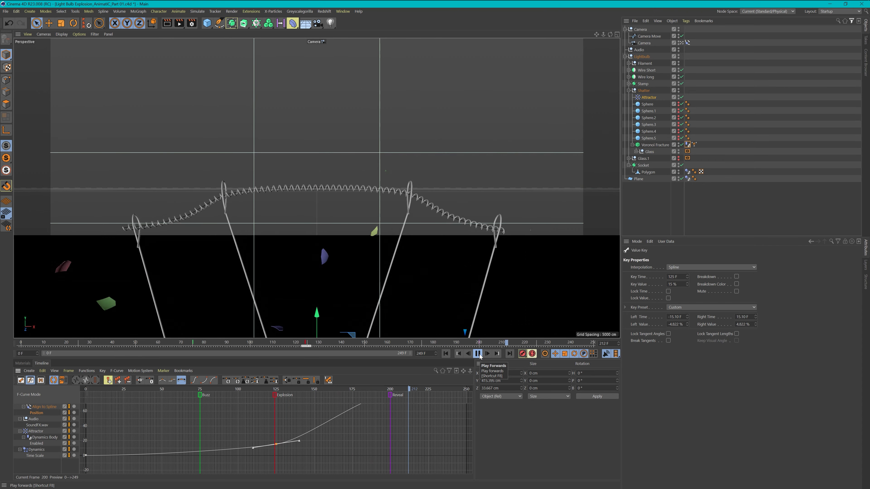
left_click(477, 354)
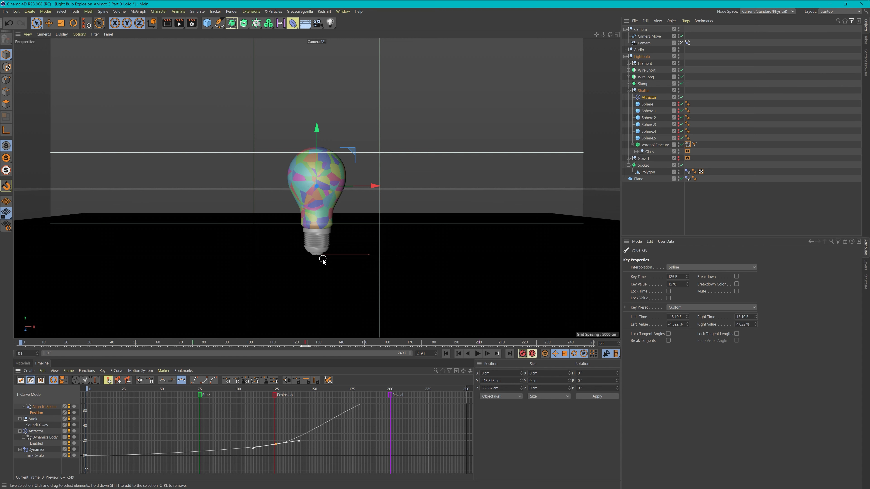
Add a Vibrate animation tag to the Shatter null.
left_click(645, 92)
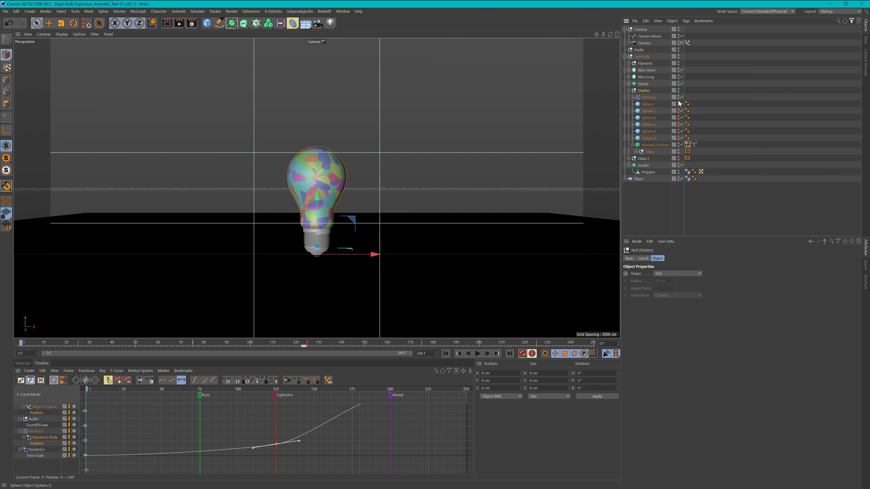
right_click(645, 90)
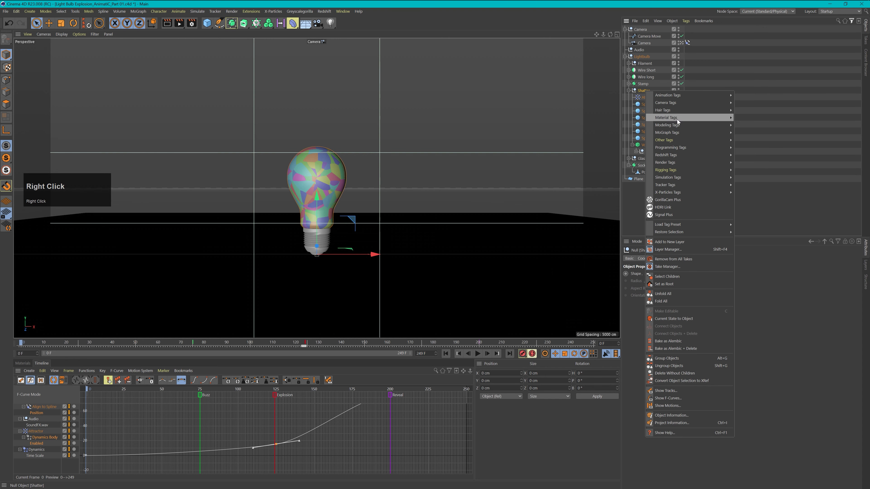
mouse_move(675, 99)
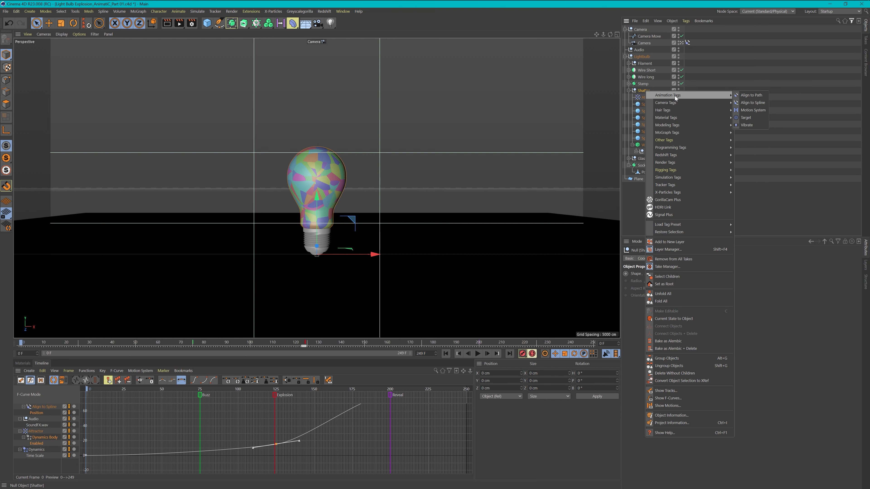
left_click(747, 125)
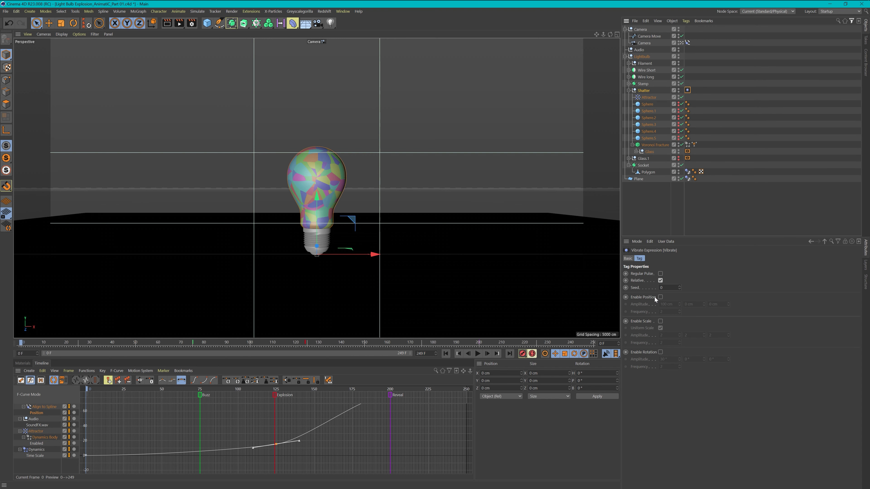
Enable rotation on the Vibrate tag with an amplitude of 5° on all three axes and a frequency of 20.
left_click(661, 351)
left_click(686, 359)
type("5")
left_click(685, 358)
type("5")
key("Tab")
type("5")
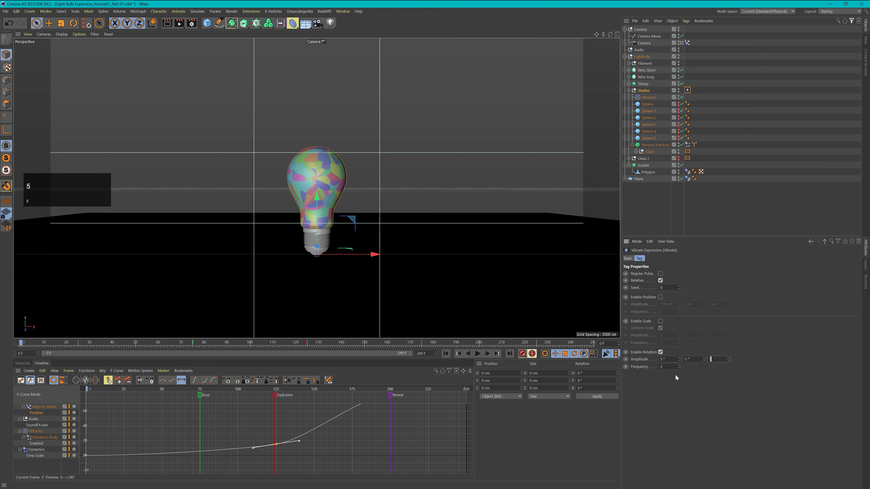
left_click(661, 367)
type("2")
left_click(684, 392)
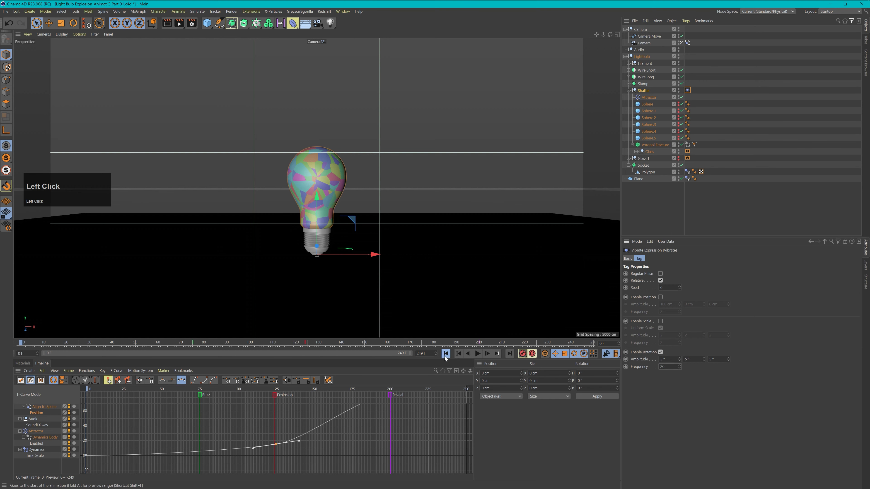
Play the animation from frame 0 to check the bulb's vibration, and return to the start.
left_click(478, 356)
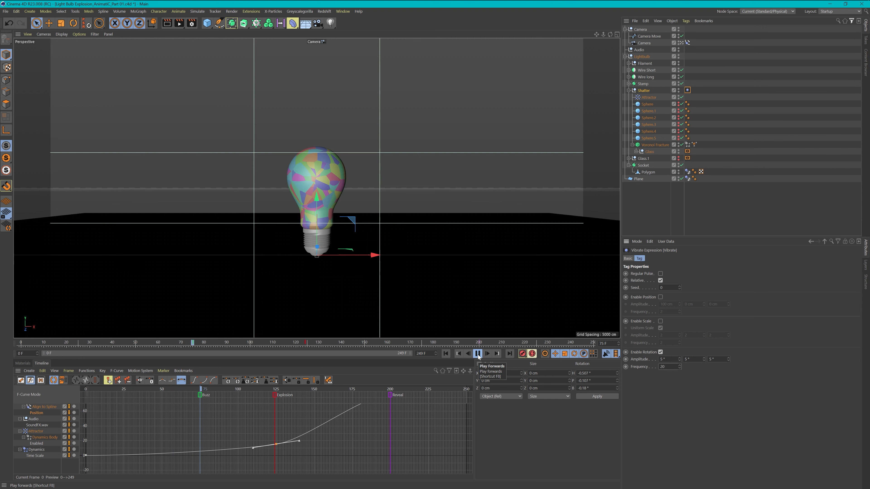
left_click(478, 355)
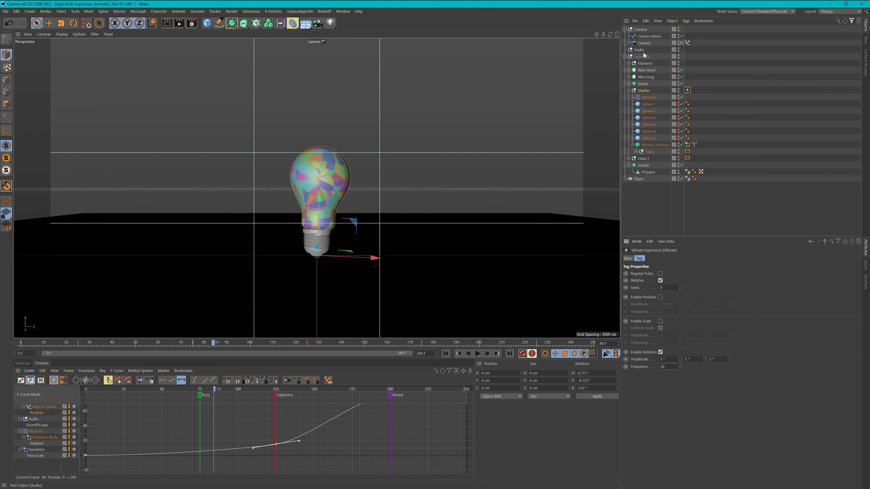
left_click(446, 354)
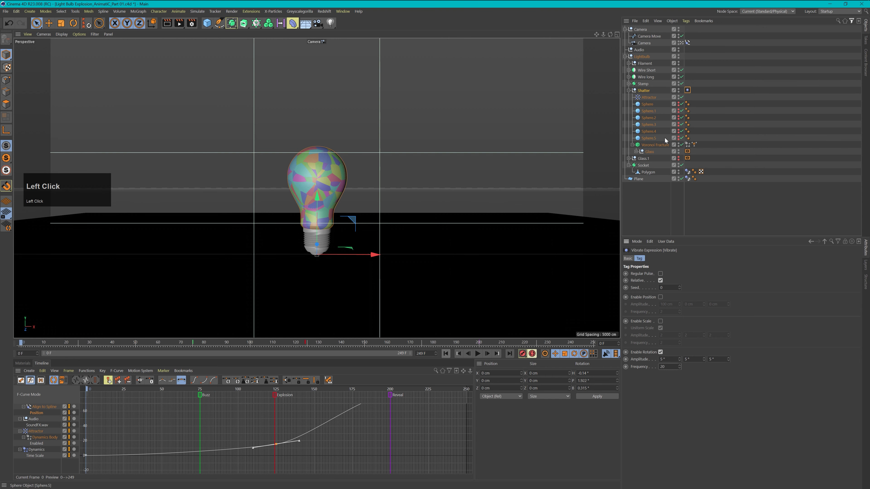
Move the Vibrate tag from the Shatter null to the Lightbulb null and play the animation from frame 0.
left_click_drag(690, 58, 688, 56)
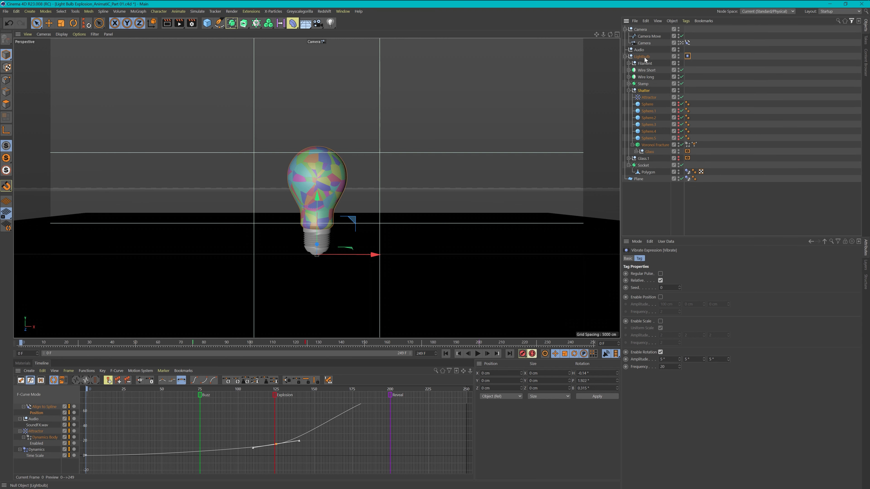
left_click(446, 354)
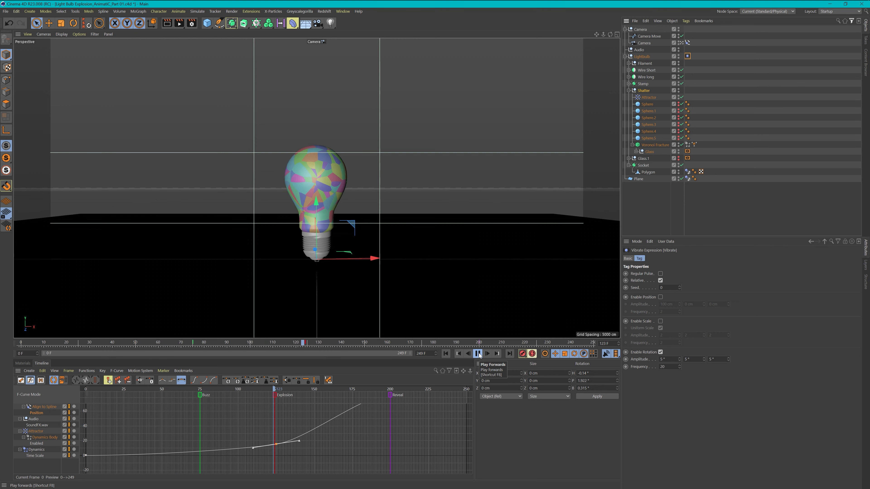
left_click(478, 354)
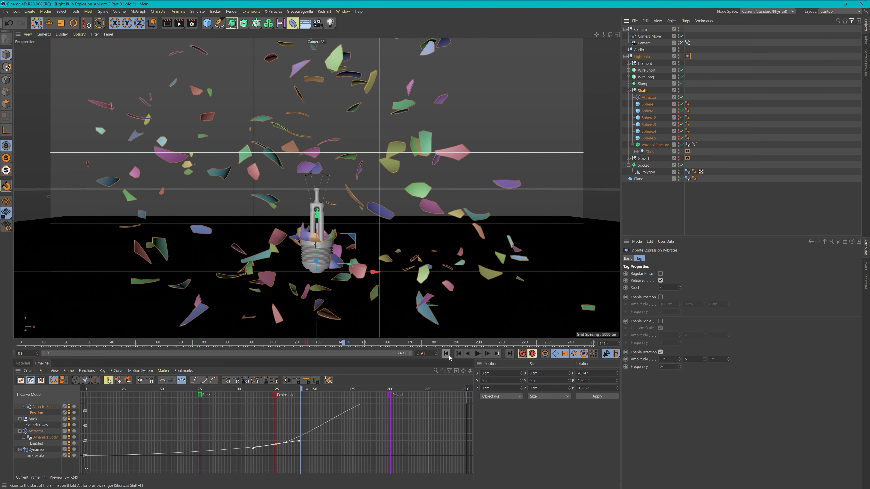
left_click(446, 354)
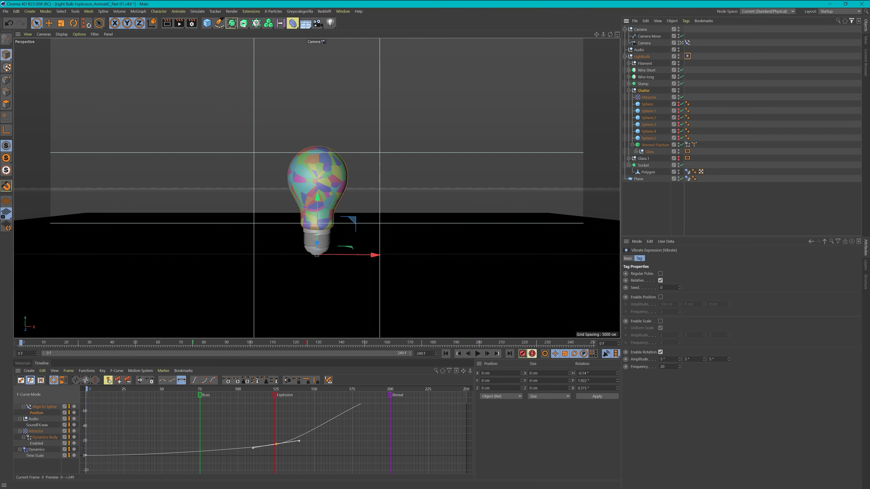
Set the Vibrate tag's rotation amplitude to 3° on all three axes.
left_click(662, 359)
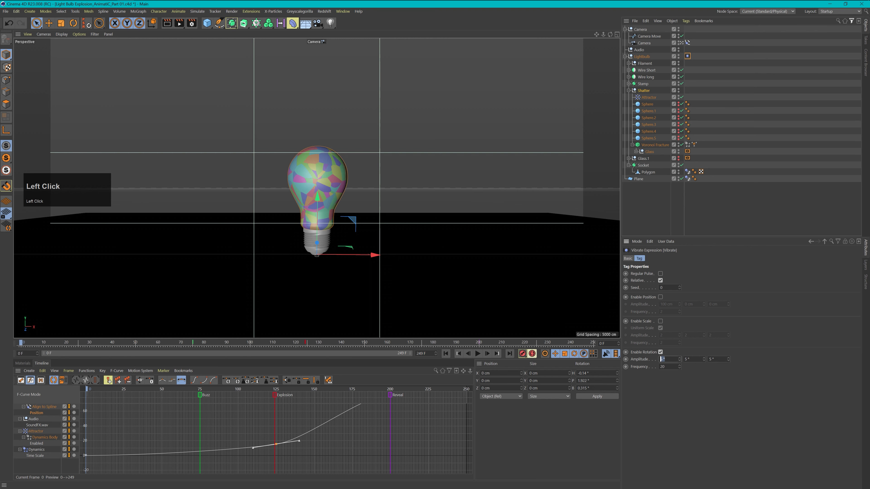
type("3")
double_click(686, 359)
type("3")
double_click(711, 359)
type("3")
left_click(713, 390)
At frame 75, set the Vibrate tag's rotation frequency and all three amplitudes to 0 and keyframe them.
left_click_drag(86, 390, 201, 392)
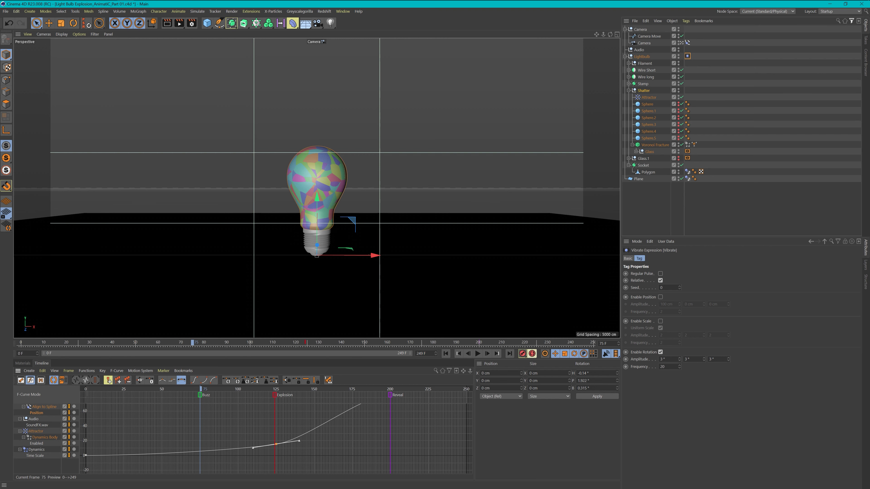
left_click_drag(666, 367, 641, 375)
type("0")
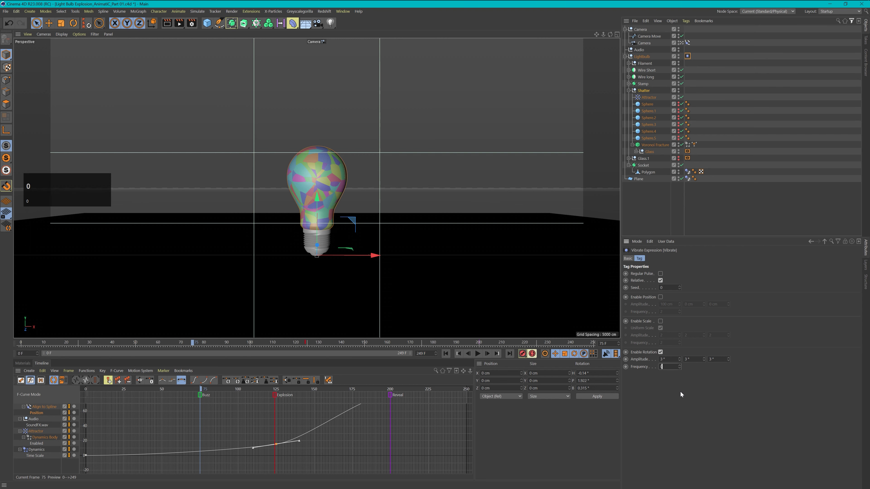
left_click(680, 392)
type("0")
key("Tab")
type("0")
key("Tab")
type("0")
left_click(625, 360, "ctrl")
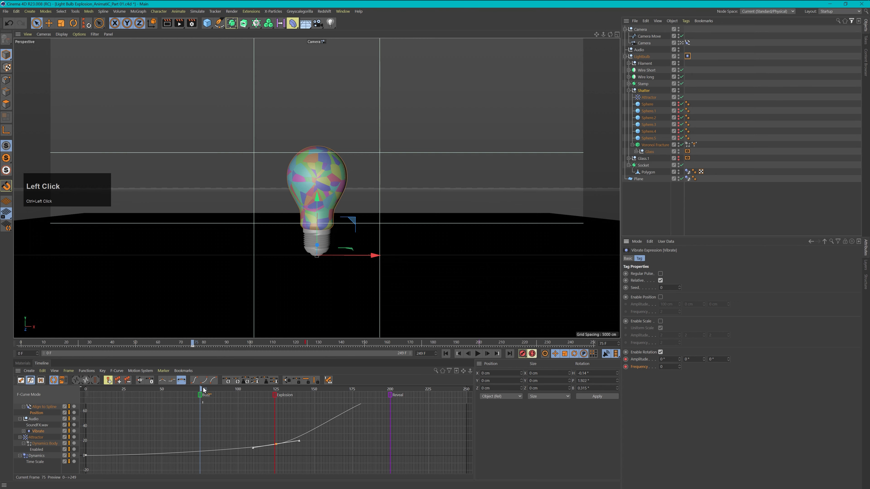
At frame 125, set the Vibrate rotation frequency to 20 and all three amplitudes to 3°, and keyframe both.
left_click_drag(203, 390, 278, 397)
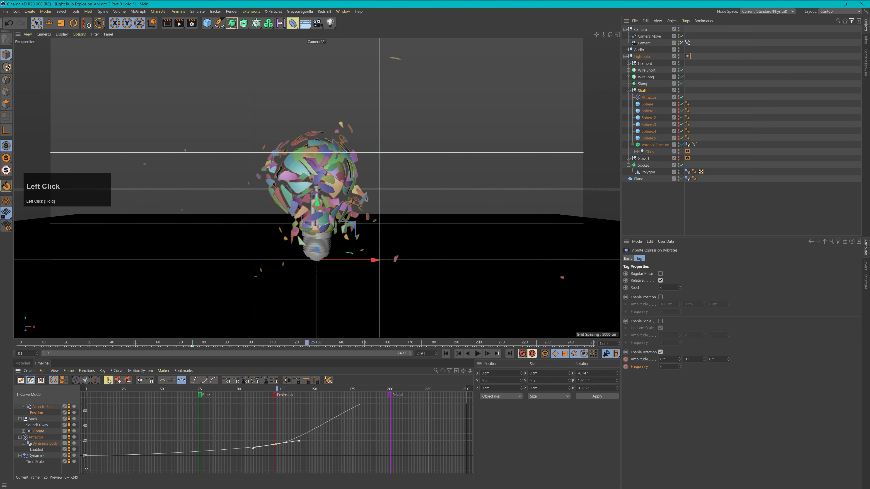
type("20")
left_click(625, 366, "ctrl")
double_click(662, 360)
type("3")
key("Tab")
type("3")
key("Tab")
type("3")
left_click(691, 404)
left_click(625, 359, "ctrl")
Play the animation from frame 0 past the explosion to check the vibration build-up.
left_click(445, 353)
left_click(477, 353)
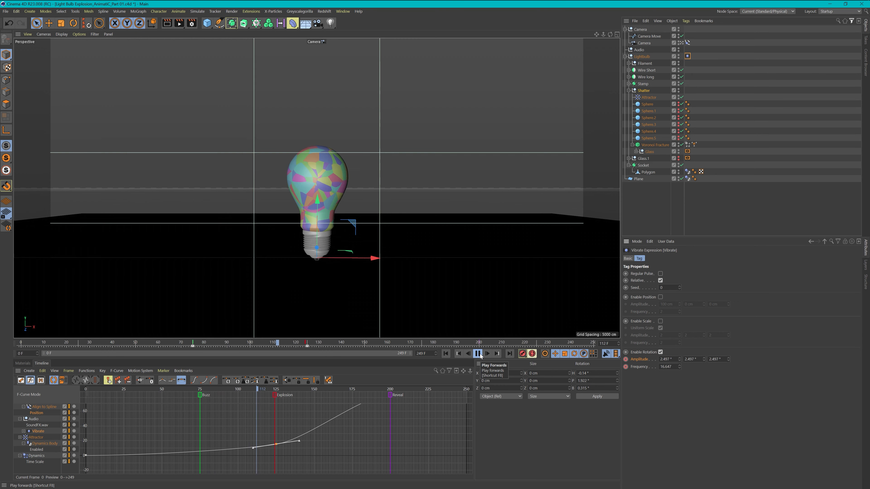
left_click(477, 354)
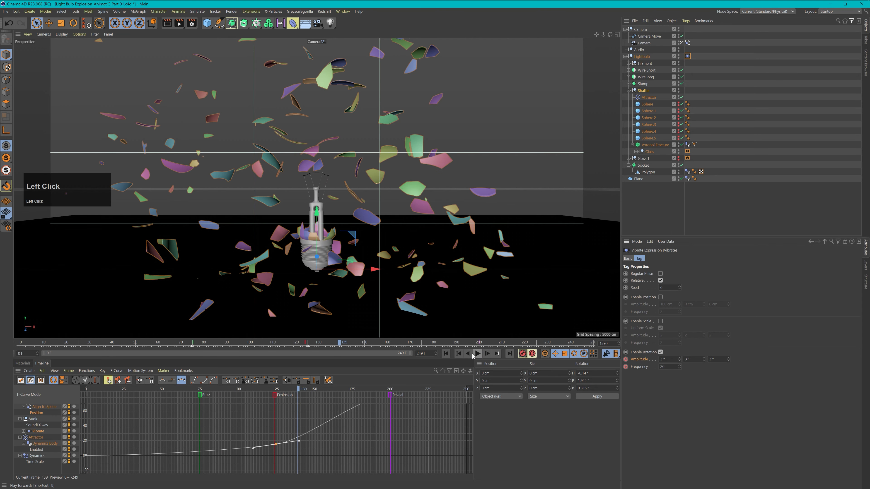
At frame 127, two frames after the explosion marker, keyframe the Vibrate rotation amplitudes and frequency at 0.
left_click_drag(299, 391, 276, 393)
left_click_drag(277, 392, 278, 394)
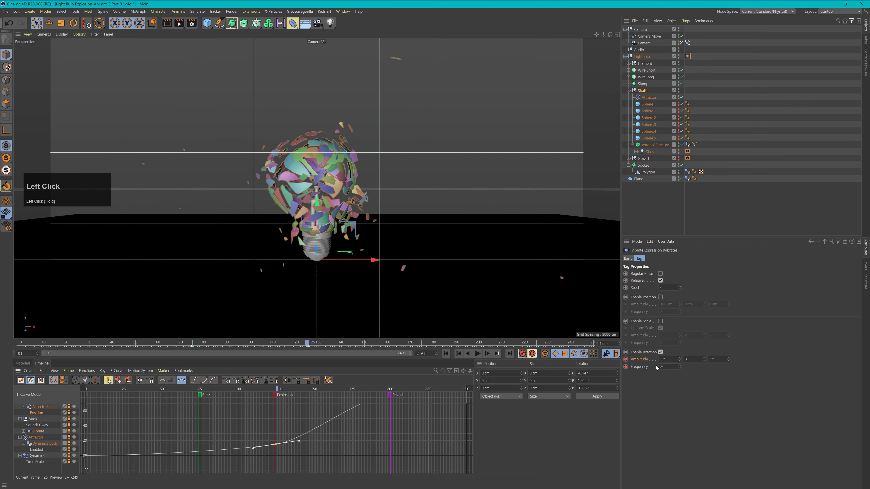
key("g")
key("g")
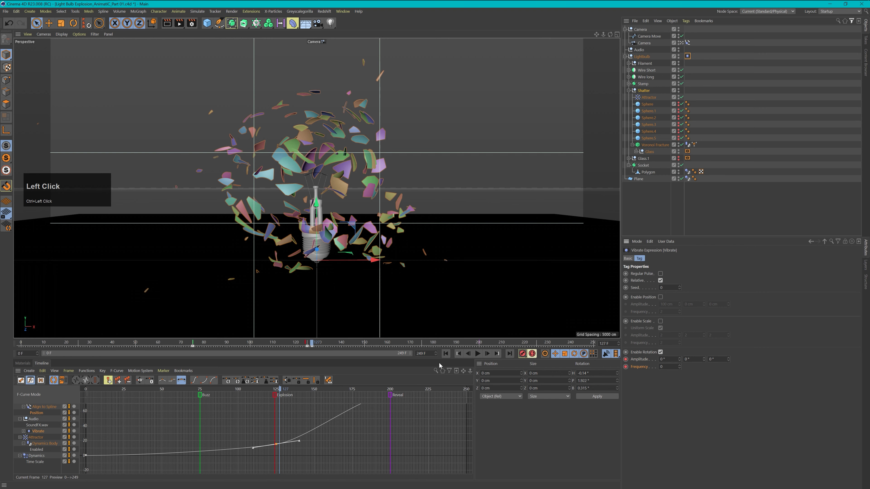
Play the animation through the explosion and reveal to check that the vibration stops, and replay it from frame 0.
left_click(458, 354)
left_click(478, 353)
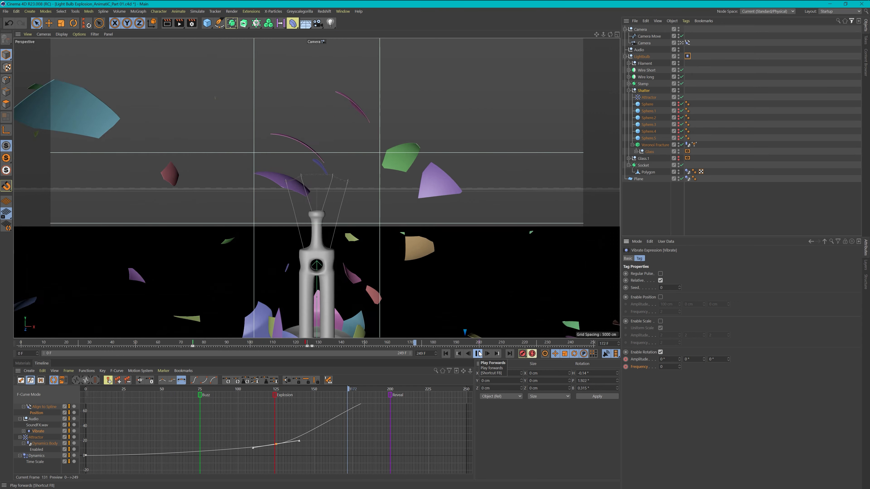
left_click(478, 353)
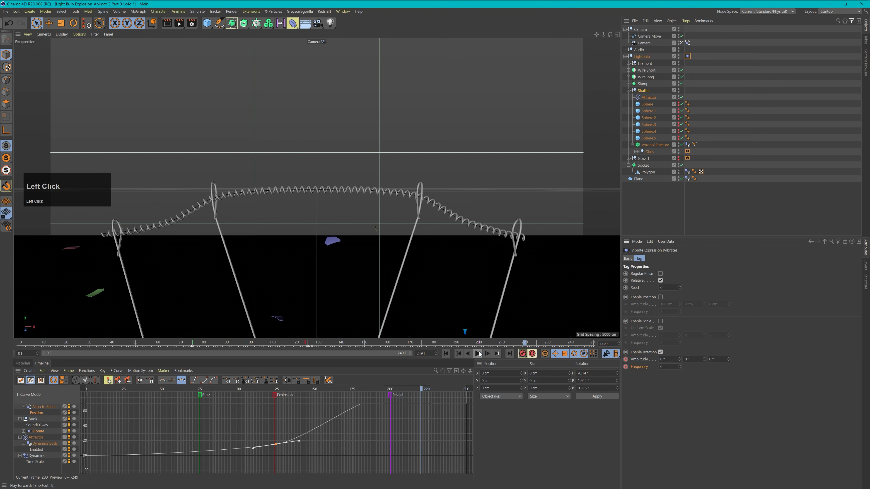
left_click(604, 356)
left_click(447, 355)
left_click(478, 354)
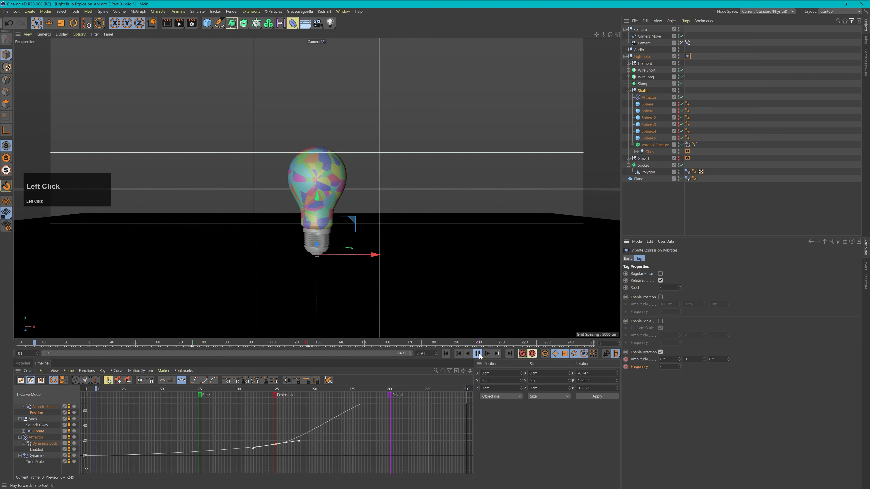